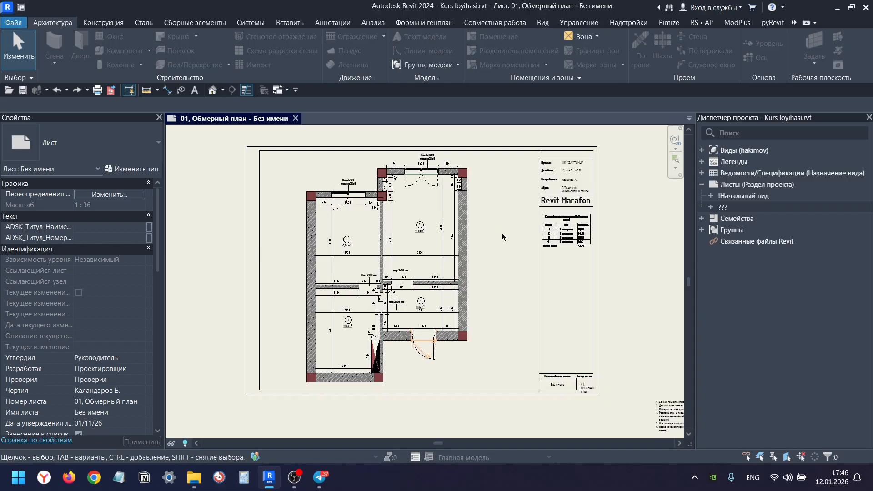
Examine the Нпод and Нверх height labels and the dimensions of both windows on the measured plan sheet.
middle_click_drag(518, 257, 471, 264)
scroll(488, 263, "down", 2)
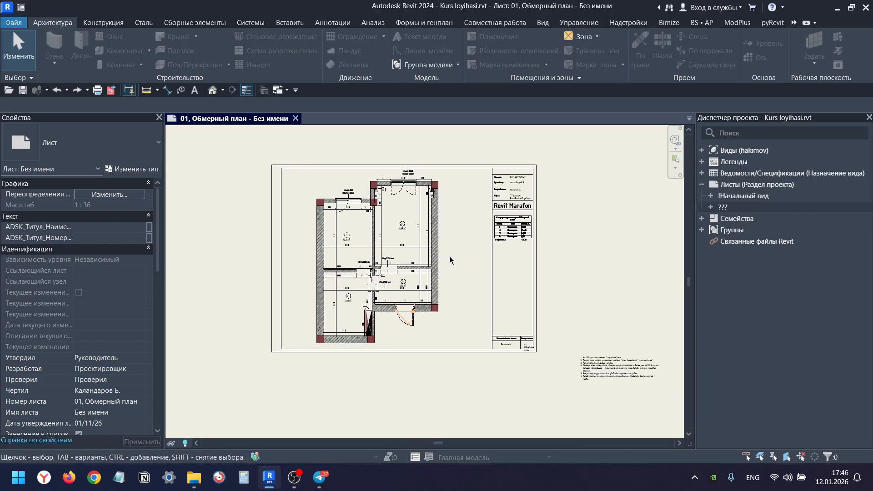
scroll(405, 186, "up", 4)
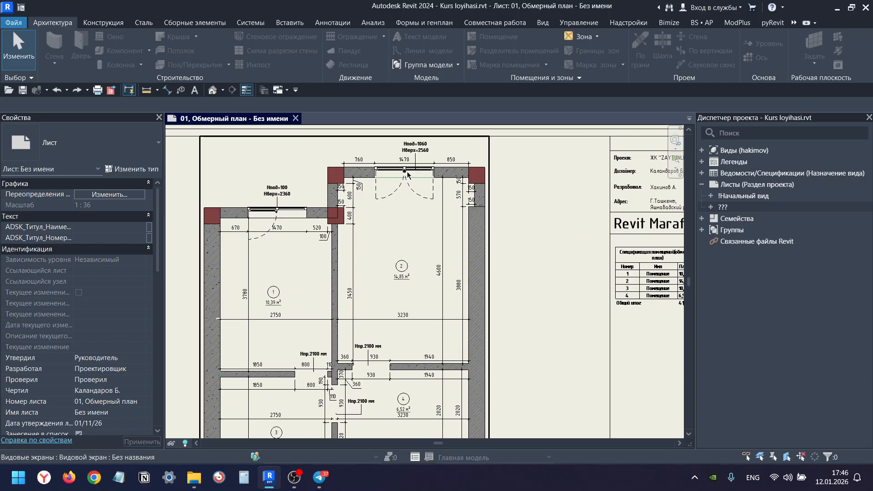
scroll(416, 145, "up", 2)
scroll(415, 146, "up", 3)
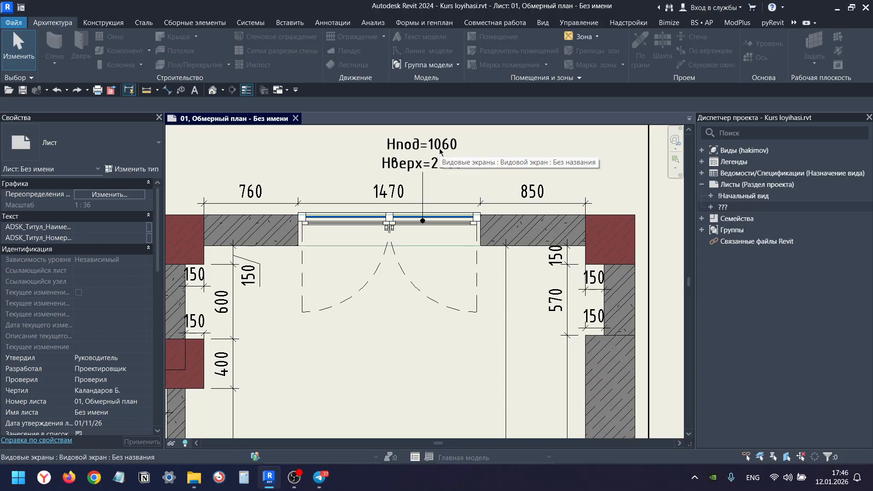
scroll(385, 170, "down", 1)
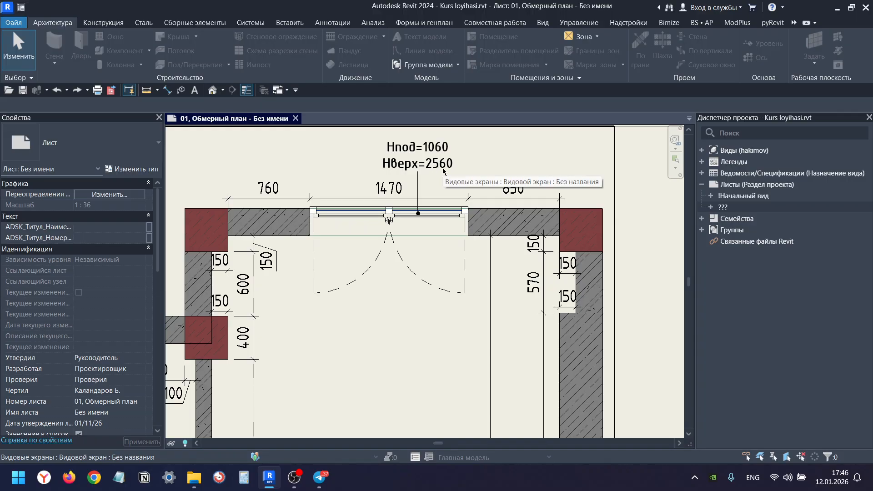
scroll(444, 172, "down", 6)
scroll(443, 170, "up", 3)
scroll(443, 170, "down", 1)
middle_click_drag(293, 227, 311, 181)
scroll(244, 232, "up", 1)
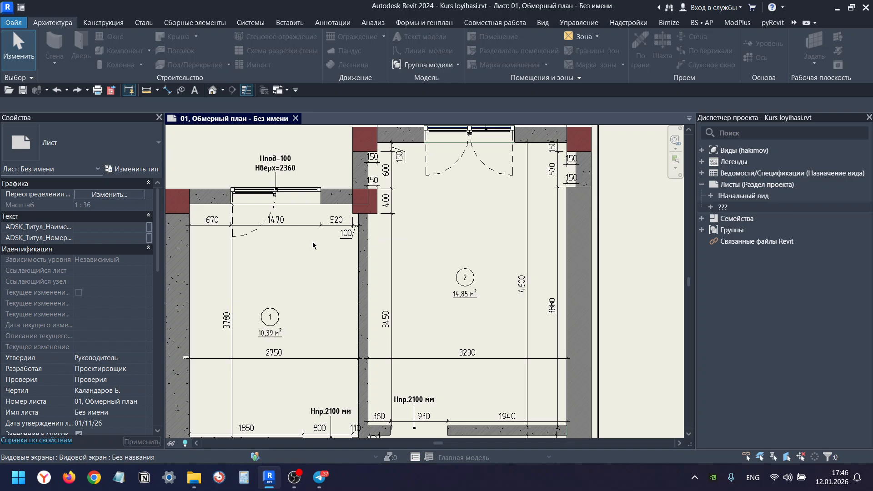
scroll(290, 172, "down", 2)
scroll(288, 171, "up", 3)
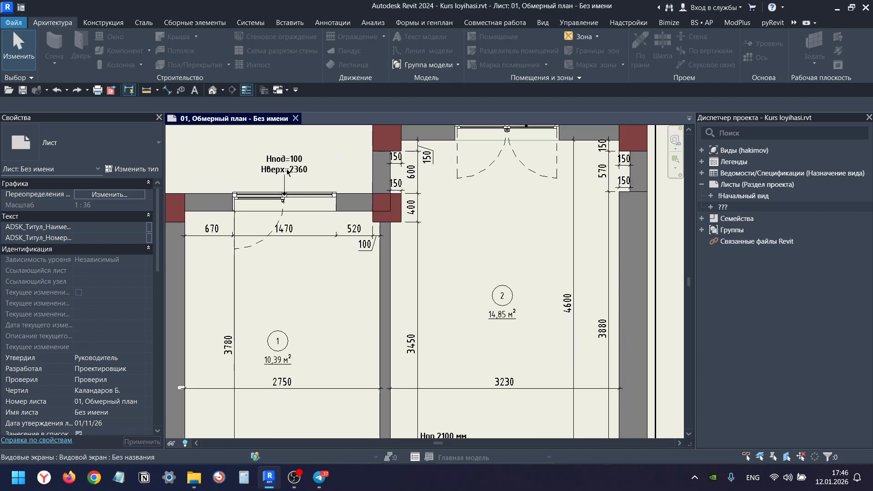
Examine the Нпр. opening height labels and room dimensions around rooms 1, 3 and 4 on the measured plan.
scroll(287, 172, "down", 4)
scroll(304, 223, "up", 6)
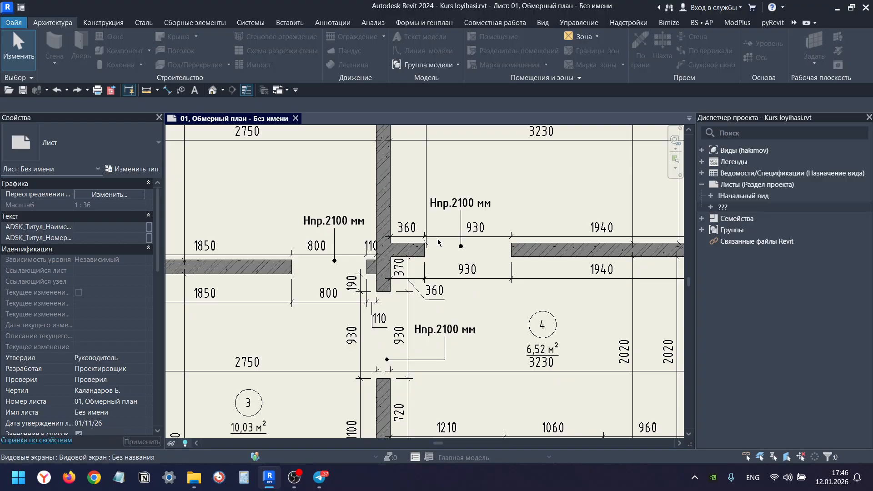
scroll(439, 242, "down", 1)
scroll(432, 227, "up", 3)
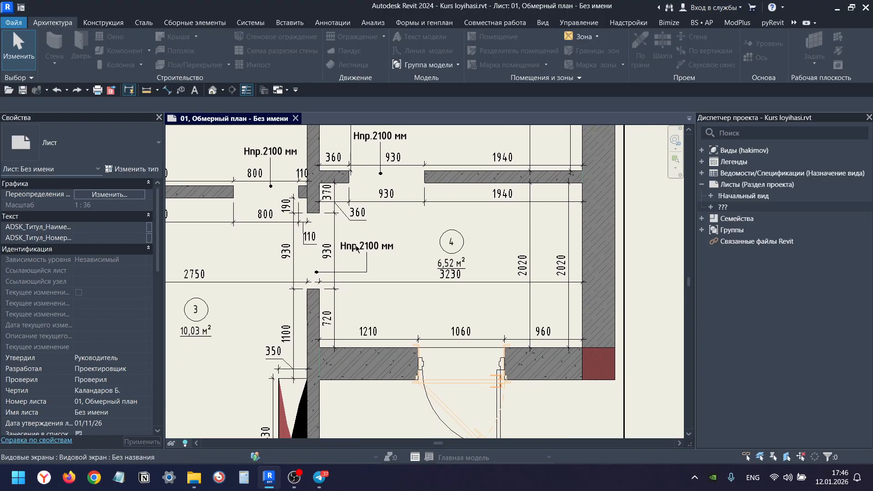
scroll(300, 301, "down", 2)
middle_click_drag(299, 301, 390, 183)
middle_click_drag(369, 246, 409, 280)
scroll(362, 243, "down", 2)
middle_click_drag(361, 218, 362, 323)
middle_click_drag(326, 219, 346, 272)
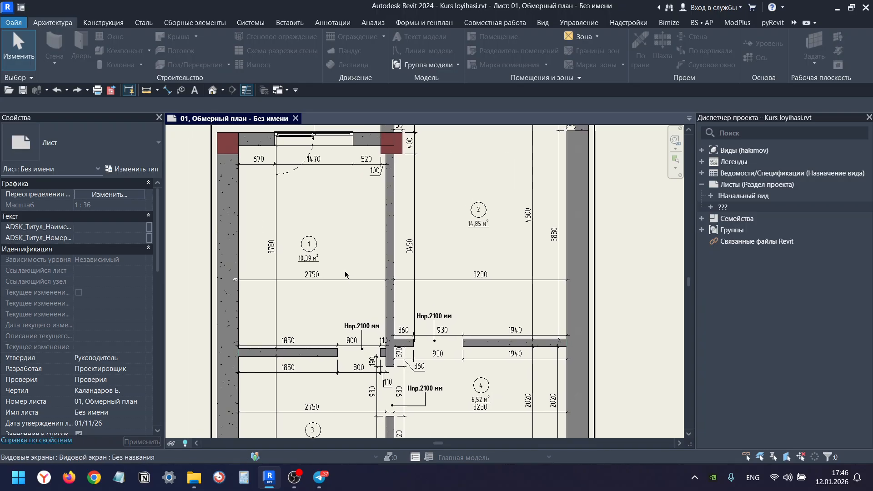
scroll(324, 220, "up", 3)
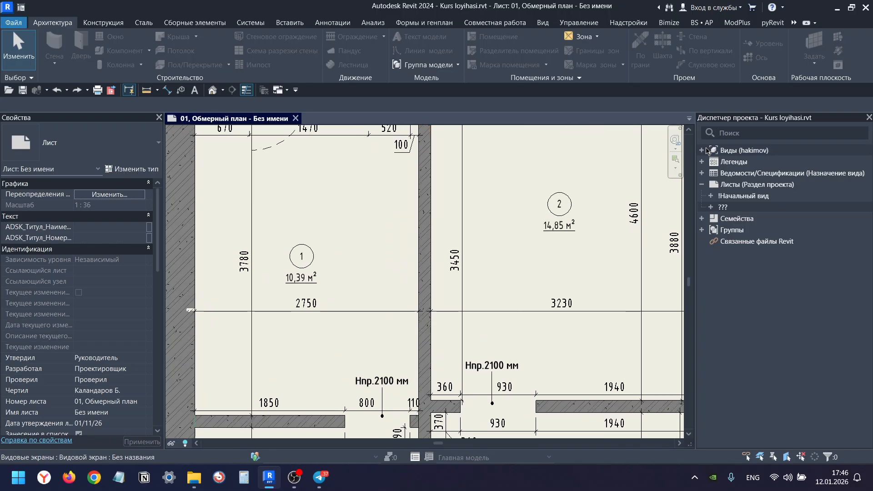
Open the west elevation view В_АР_Ф_Западный from the Модель view group.
left_click(702, 151)
left_click(712, 174)
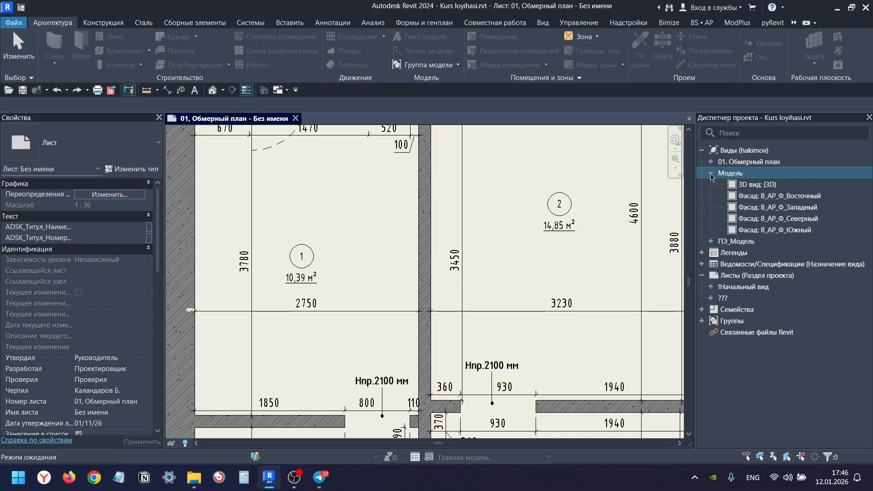
double_click(784, 207)
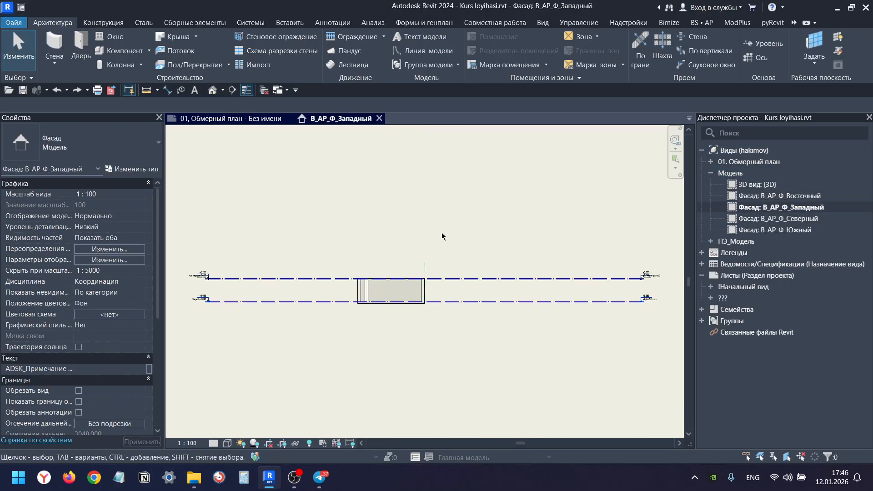
Measure the height between the Чернавой пол and Потолок levels with an aligned dimension, without placing it.
scroll(423, 302, "up", 3)
scroll(253, 298, "up", 6)
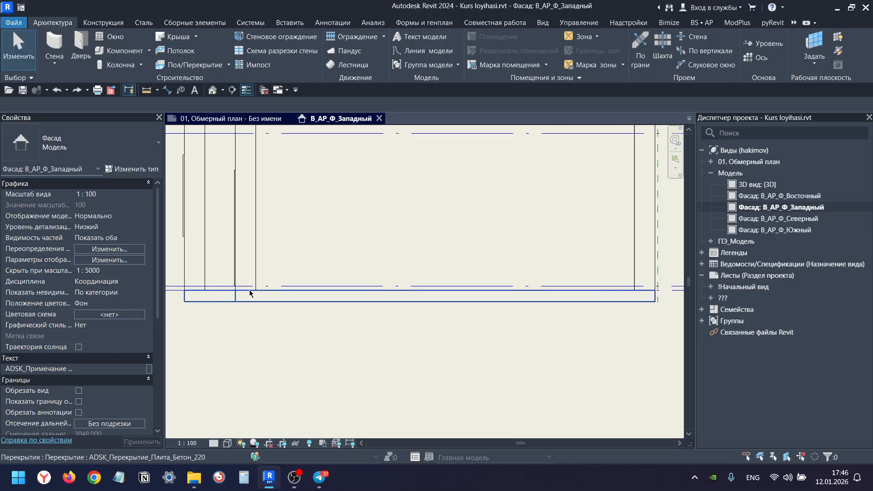
scroll(339, 326, "down", 5)
scroll(323, 237, "up", 2)
key("d")
key("i")
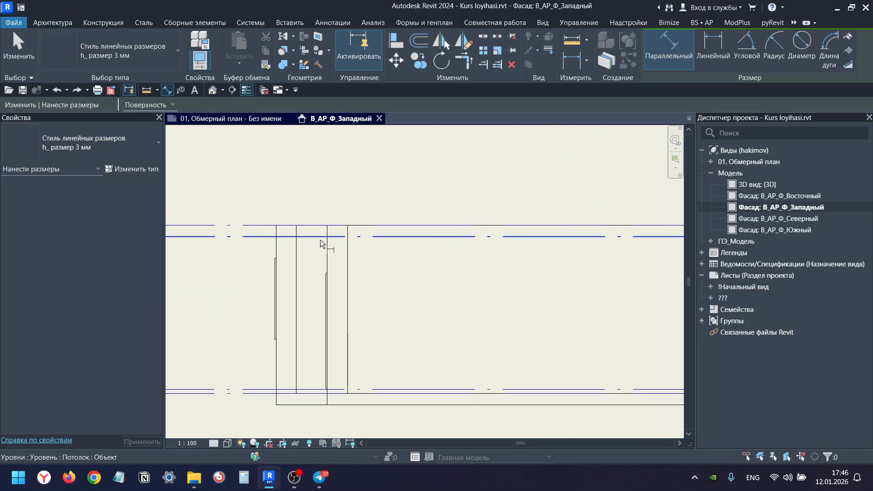
middle_click_drag(316, 395, 577, 411)
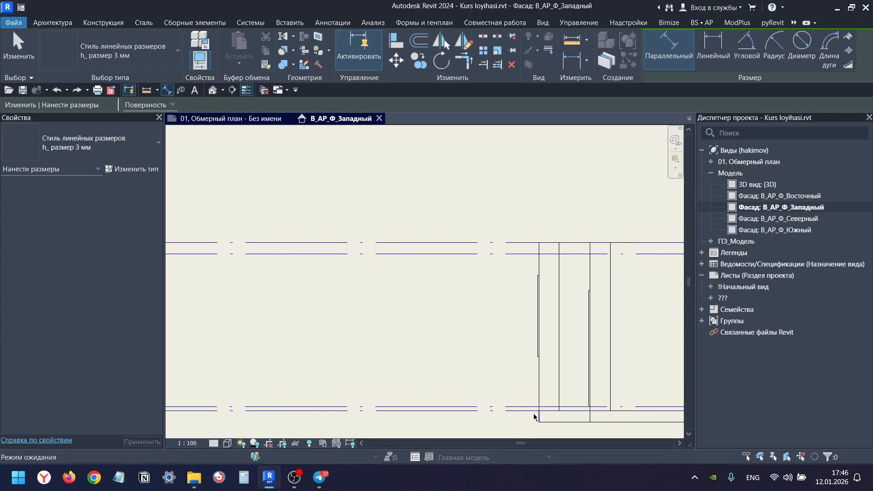
left_click(535, 259)
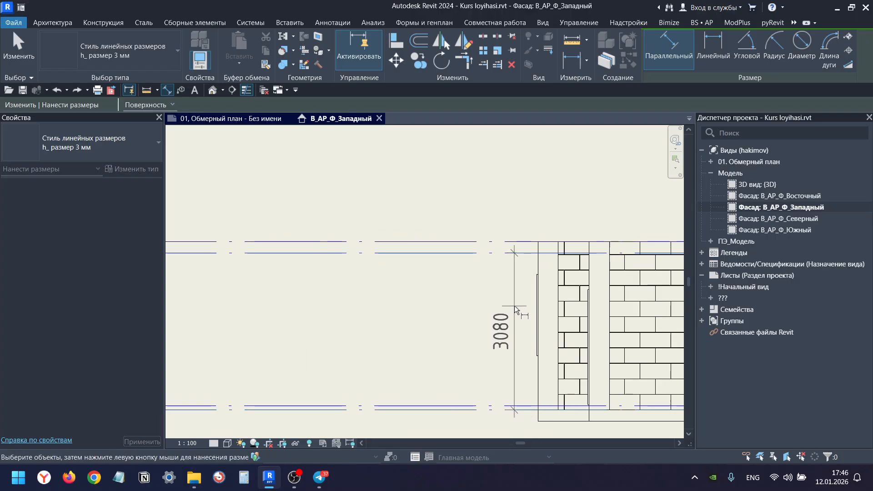
middle_click_drag(515, 306, 353, 248)
scroll(375, 250, "down", 1)
scroll(357, 248, "down", 2)
middle_click_drag(553, 255, 378, 253)
scroll(476, 239, "up", 3)
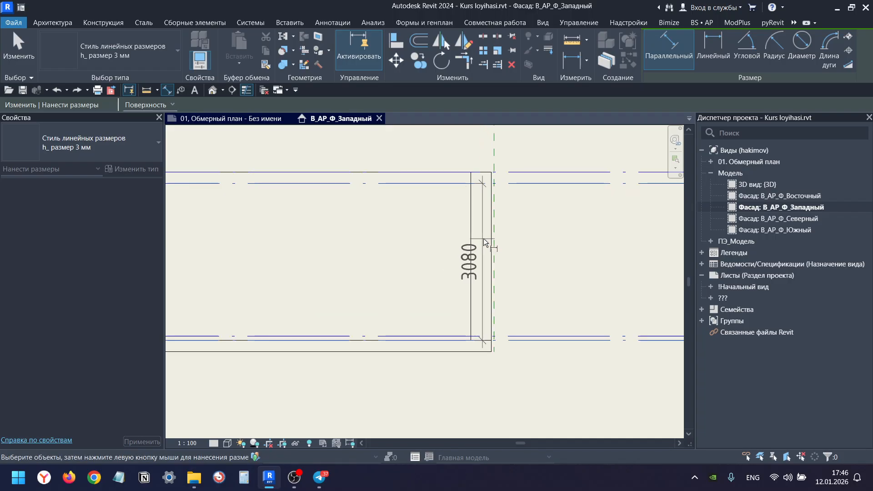
scroll(486, 242, "up", 2)
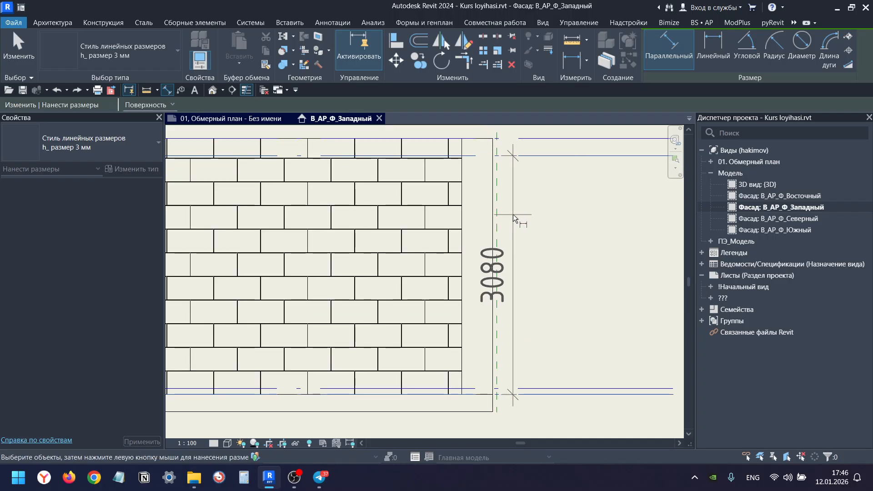
key("Escape")
key("Escape")
Add an elbow to the Потолок level line so its head is offset below the Низ перекрыитий head.
scroll(519, 230, "down", 2)
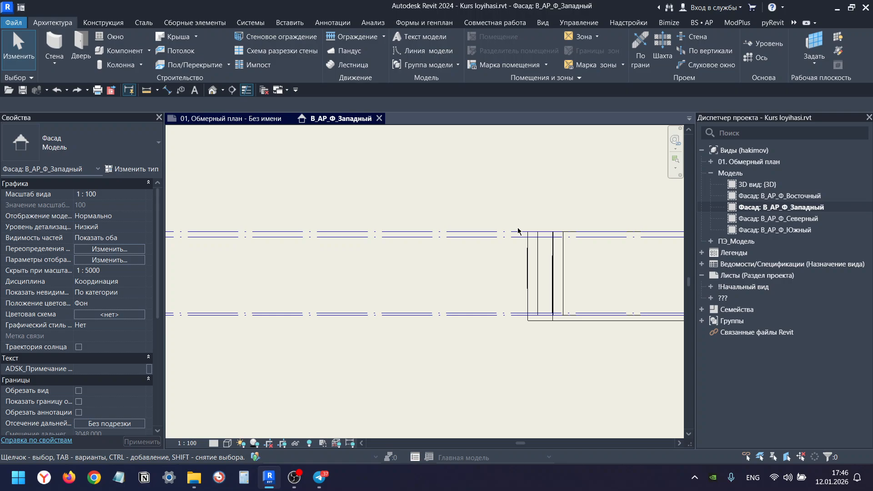
middle_click_drag(519, 231, 503, 227)
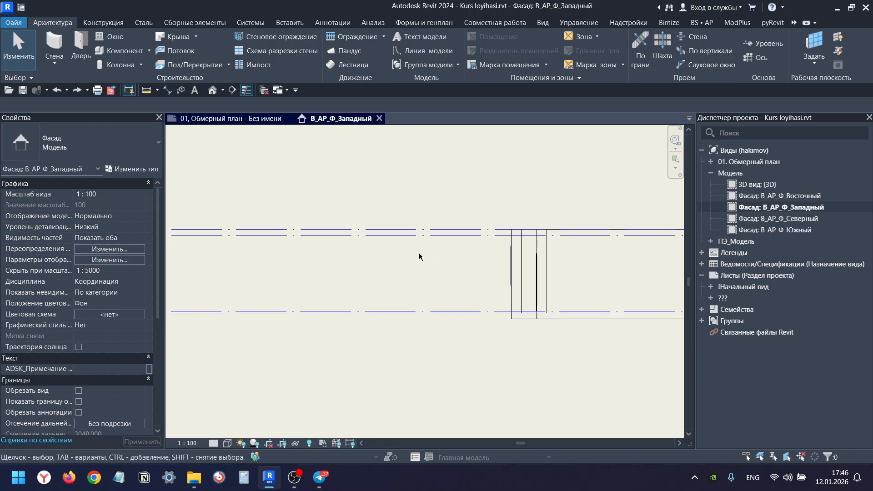
scroll(246, 273, "down", 3)
scroll(340, 257, "up", 4)
left_click(459, 275)
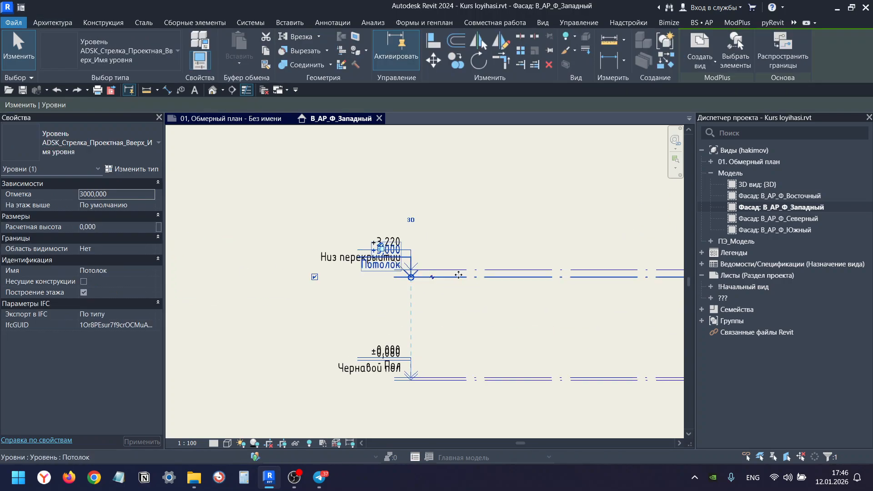
left_click(437, 314)
scroll(455, 338, "up", 1)
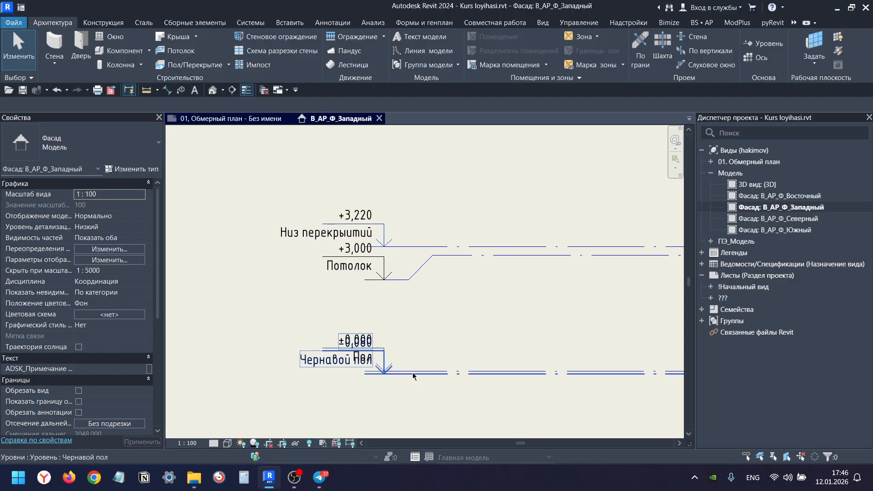
Try to offset the head of the Пол level with an elbow.
left_click(421, 372)
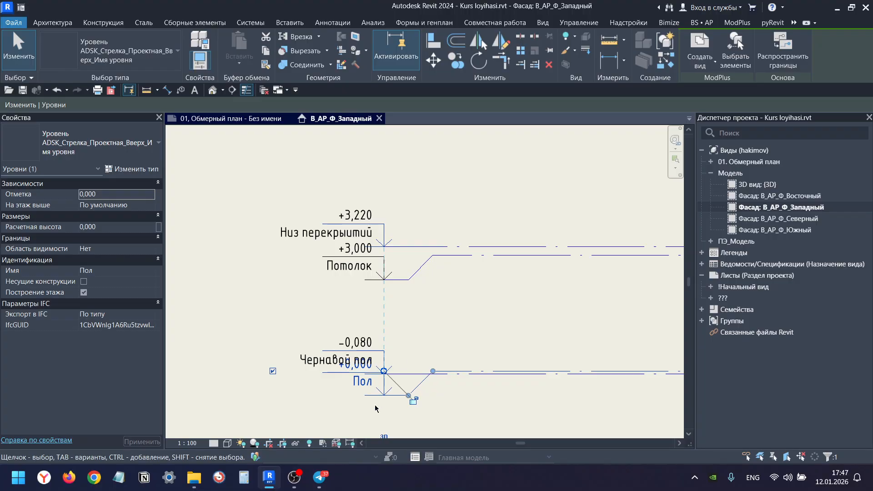
left_click(385, 416)
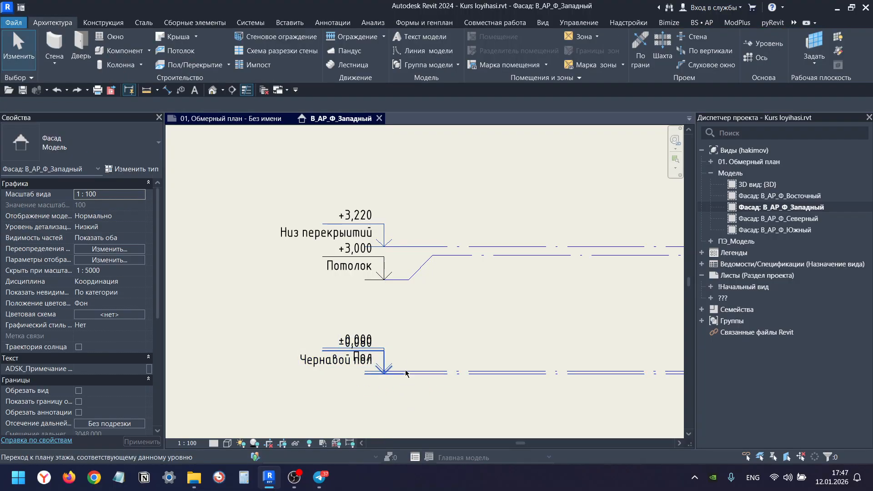
left_click(413, 374)
left_click(383, 388)
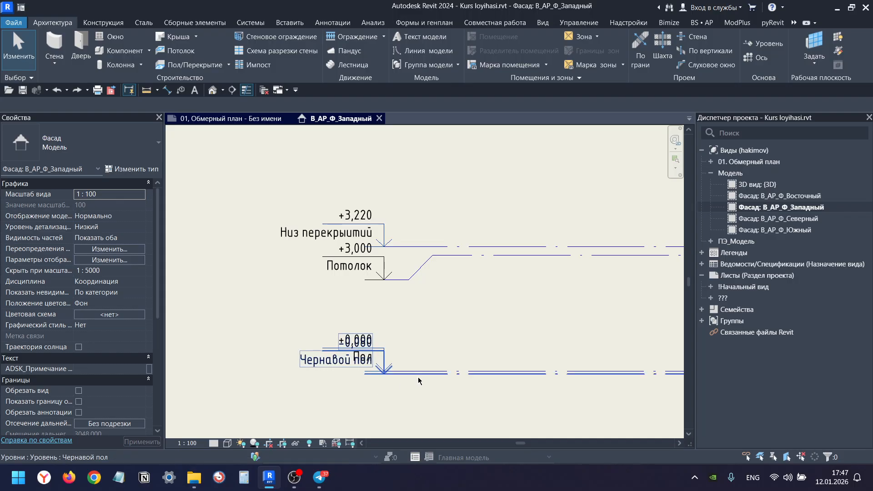
Add an elbow to the Чернавой пол level line and lower its head clear of the Пол label.
left_click(419, 377)
scroll(430, 377, "up", 5)
left_click(397, 377)
scroll(405, 379, "down", 2)
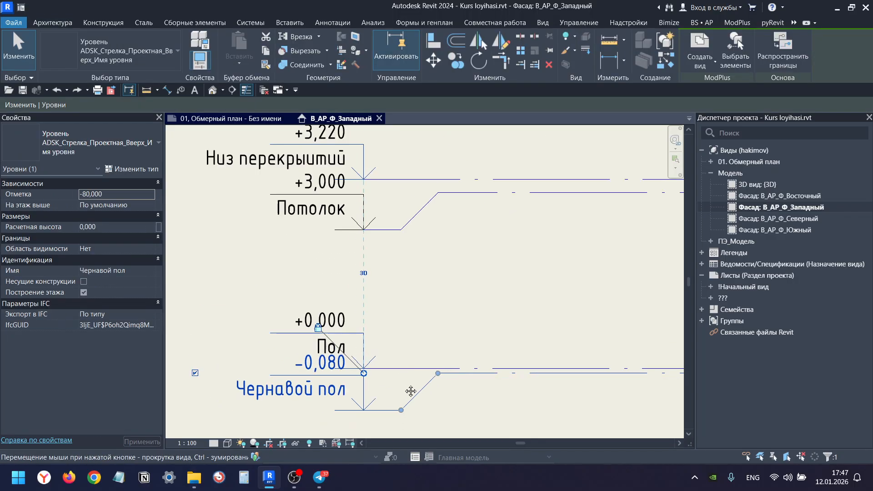
middle_click_drag(411, 391, 400, 332)
scroll(400, 332, "down", 1)
left_click_drag(406, 365, 405, 365)
scroll(392, 368, "down", 3)
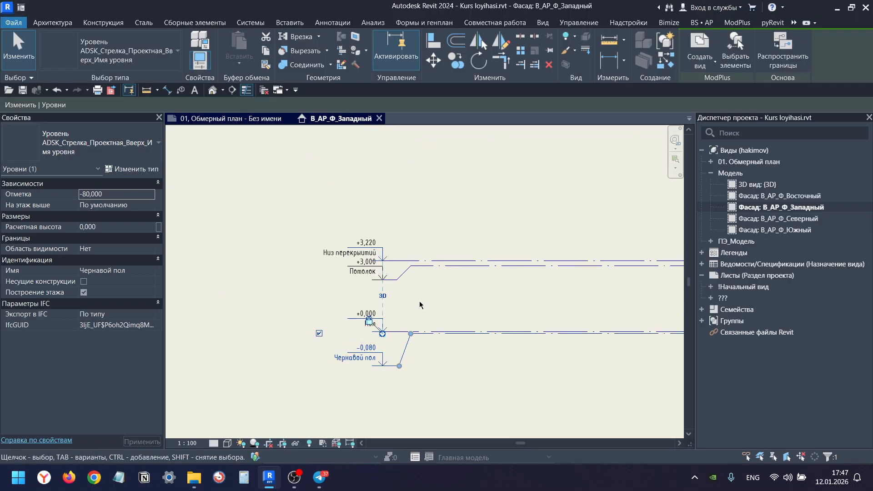
left_click(419, 303)
Examine the upper levels against the column and wall tops in the west elevation, and view the model in 3D.
middle_click_drag(452, 310, 448, 310)
scroll(372, 256, "up", 3)
scroll(373, 258, "down", 2)
middle_click_drag(430, 257, 329, 244)
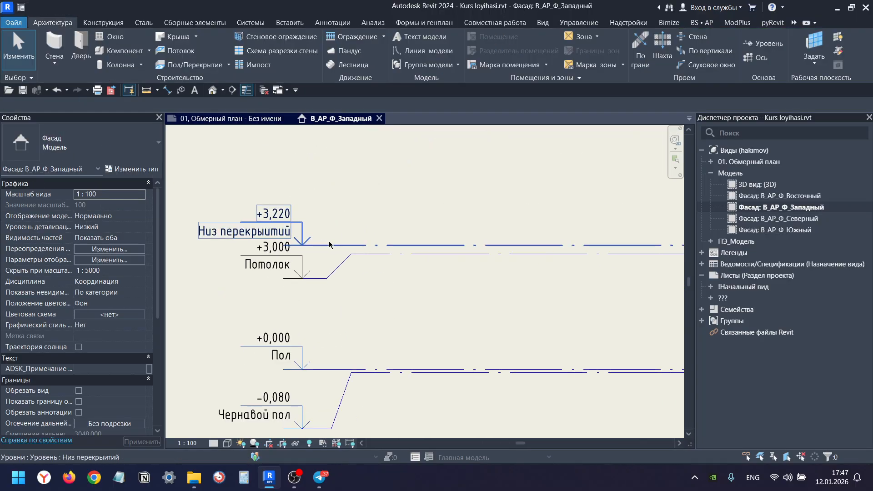
scroll(327, 246, "down", 1)
scroll(415, 248, "down", 2)
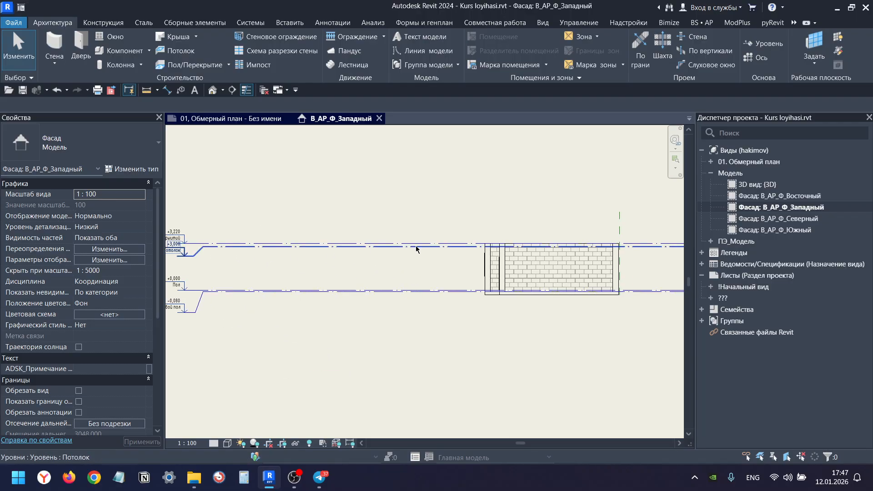
scroll(428, 247, "up", 4)
left_click(417, 263)
scroll(427, 255, "up", 2)
key("Escape")
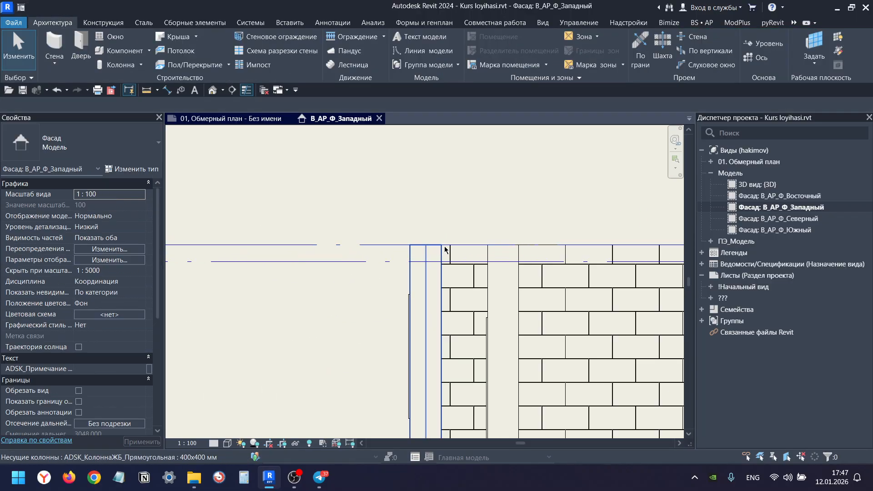
scroll(421, 249, "down", 2)
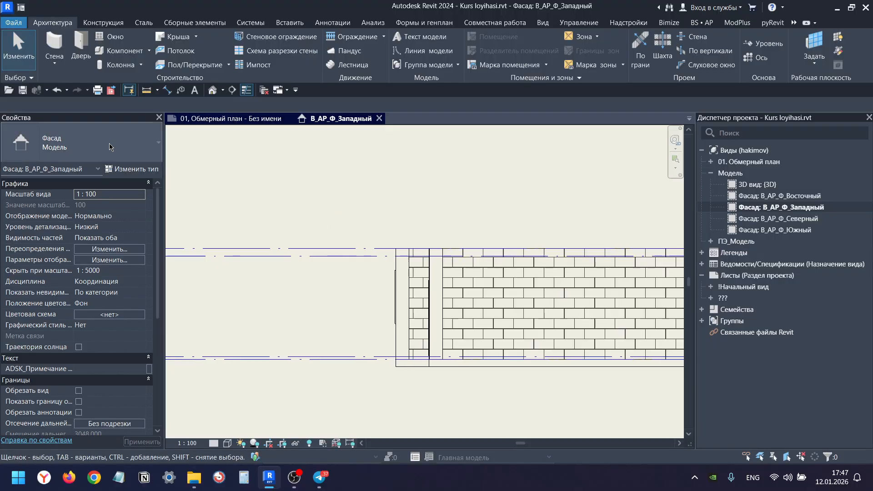
left_click(213, 90)
middle_click_drag(345, 237, 327, 352, "shift")
left_click(341, 119)
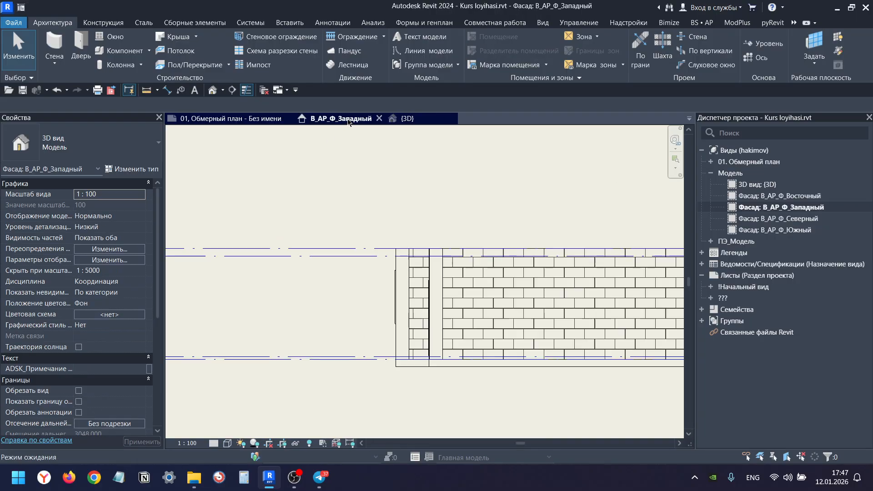
Copy the floor slab vertically so the duplicate sits on the wall tops at the Низ перекрыитий level in the west elevation.
scroll(407, 372, "up", 1)
left_click(407, 366)
middle_click_drag(408, 368, 379, 347)
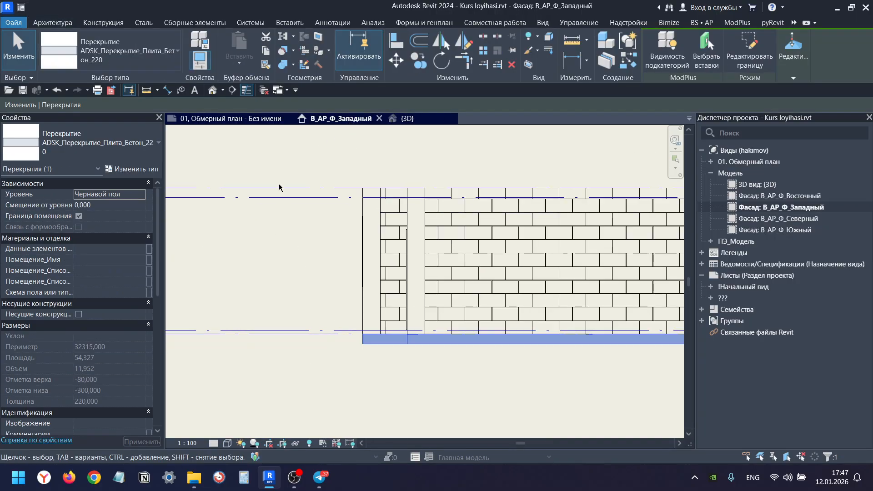
left_click(417, 60)
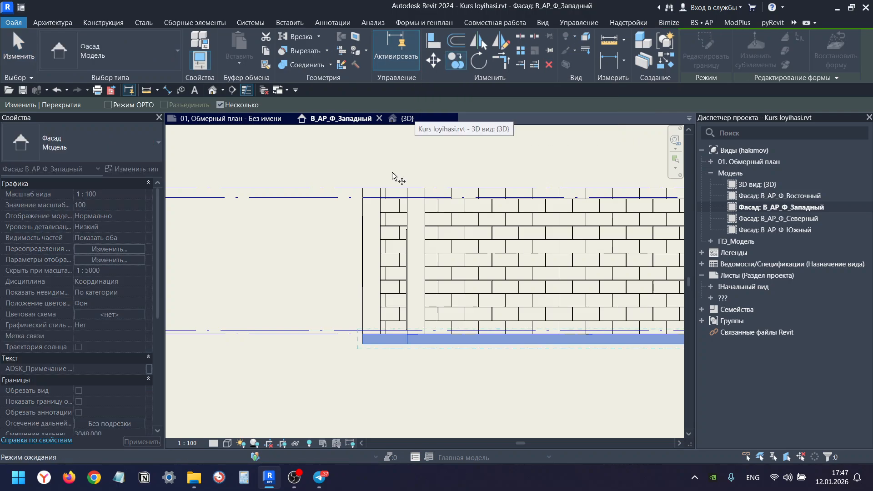
scroll(319, 287, "down", 2)
middle_click_drag(191, 291, 435, 253)
scroll(306, 246, "down", 2)
scroll(287, 230, "up", 3)
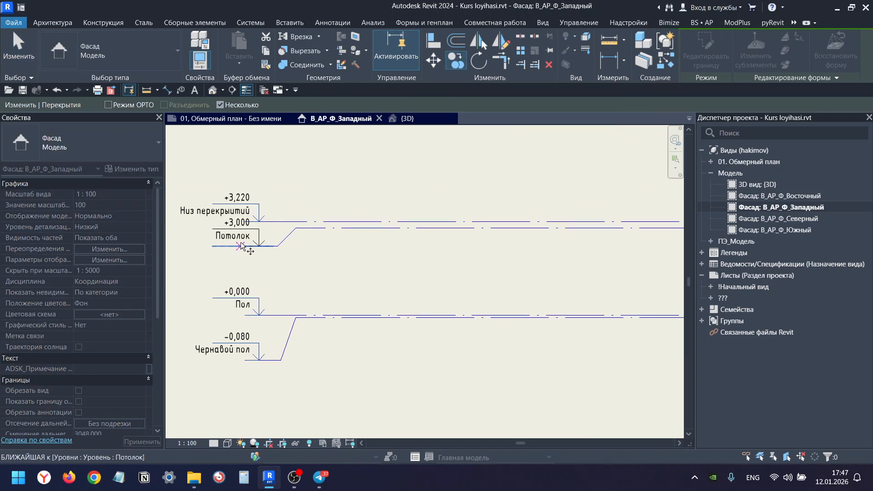
middle_click_drag(318, 237, 178, 227)
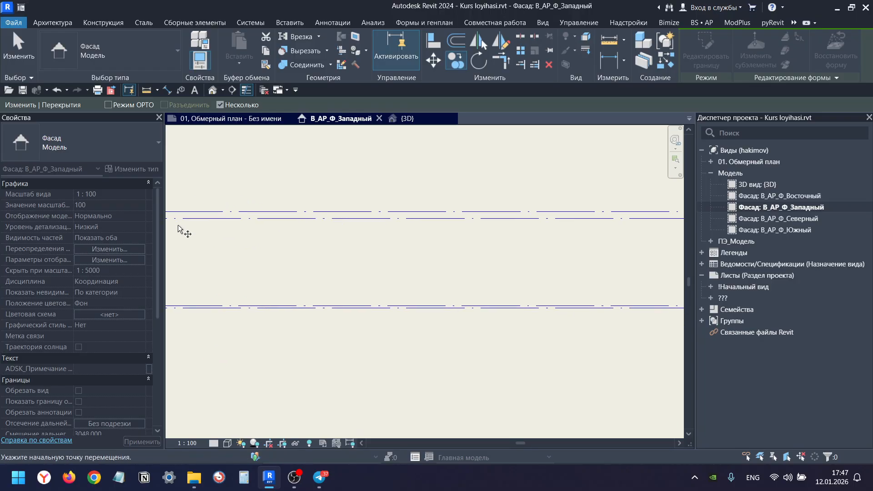
middle_click_drag(404, 232, 35, 226)
scroll(405, 227, "down", 1)
scroll(398, 206, "up", 2)
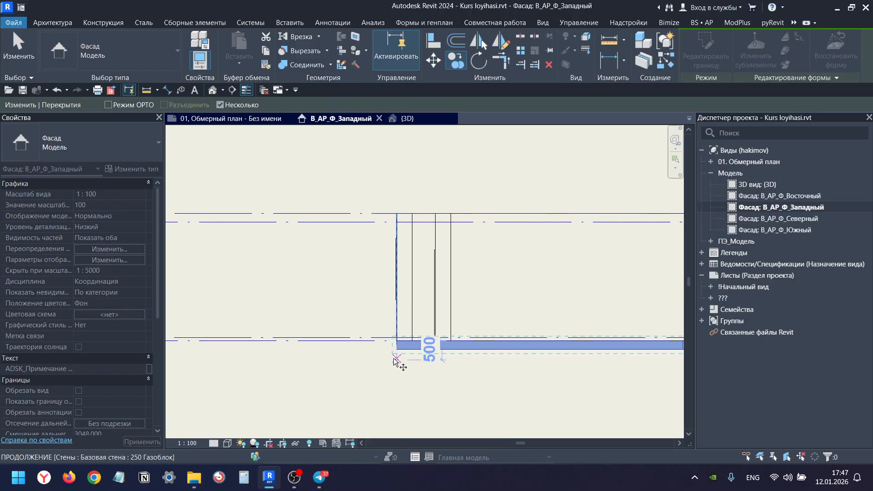
left_click(396, 349)
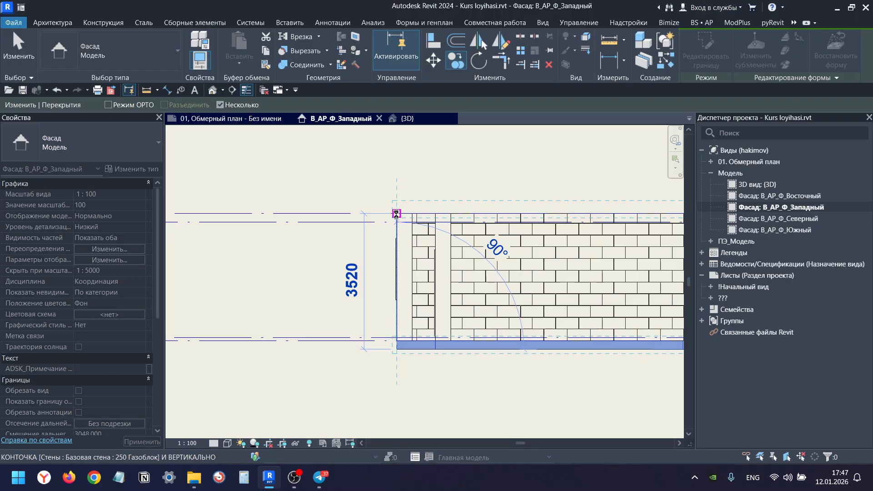
left_click(396, 214)
scroll(397, 216, "up", 1)
scroll(397, 218, "down", 2)
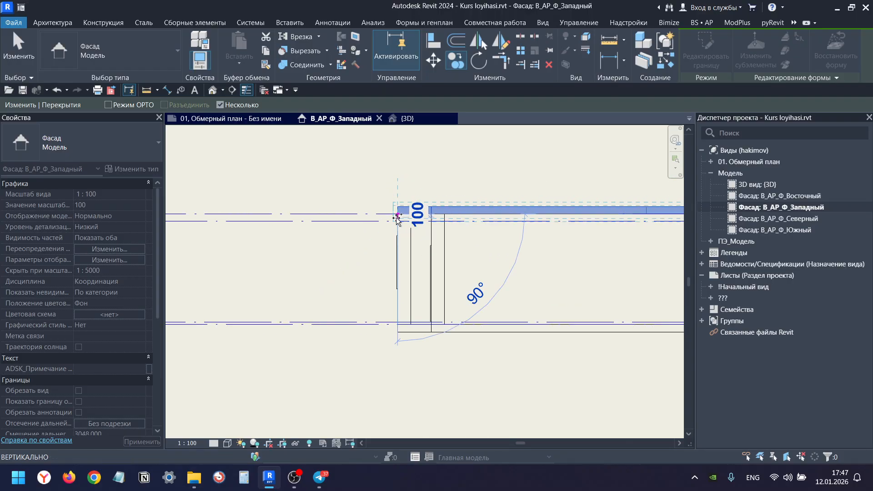
key("Escape")
key("Escape")
Measure the height between the Чернавой пол and Низ перекрыитий levels with a parallel dimension, without placing it.
scroll(397, 219, "down", 2)
scroll(338, 273, "down", 1)
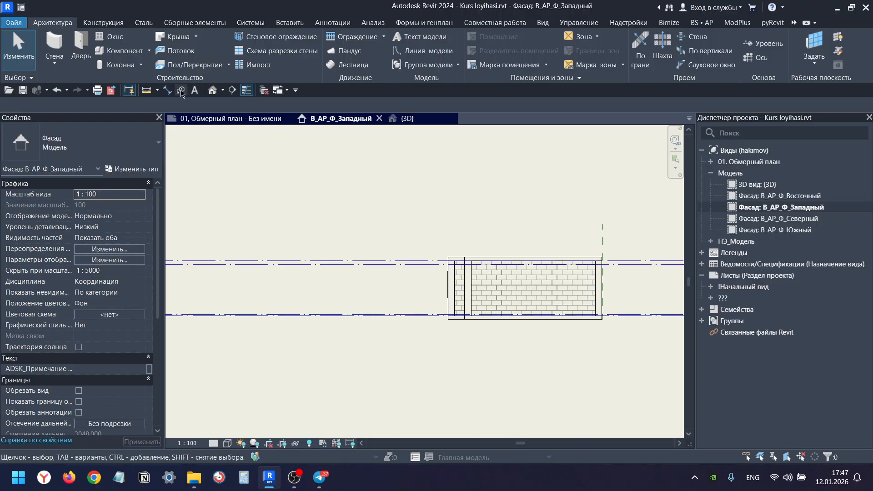
left_click(167, 91)
scroll(386, 324, "up", 3)
left_click(454, 302)
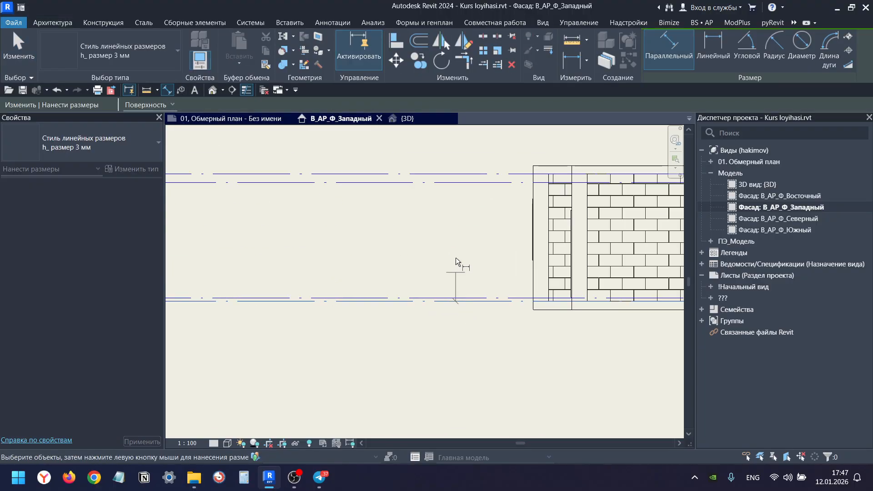
left_click(454, 174)
scroll(445, 237, "up", 1)
key("Escape")
key("Escape")
scroll(445, 238, "down", 4)
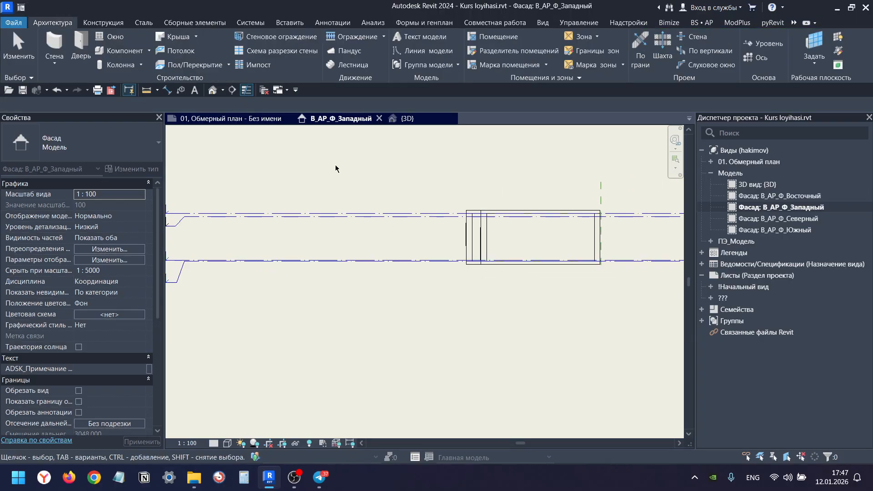
Return to the 01, Обмерный план sheet and activate its floor plan view for editing.
left_click(250, 119)
scroll(337, 208, "down", 3)
scroll(381, 253, "up", 2)
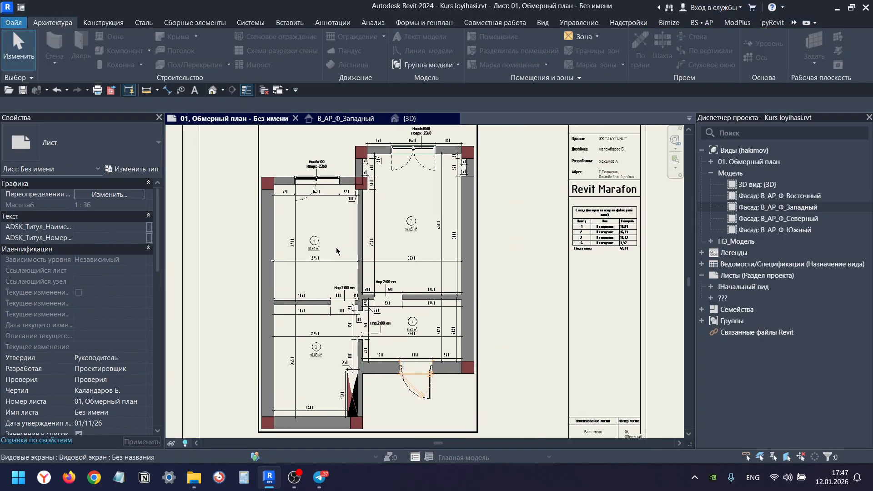
double_click(381, 253)
scroll(369, 255, "up", 2)
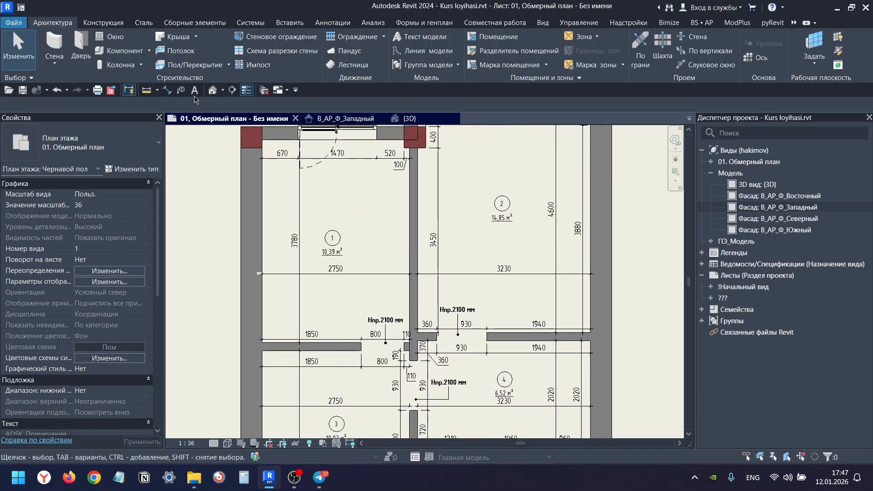
Add a text note reading "Hпом=3300 мм" in room 2.
left_click(194, 89)
scroll(468, 205, "up", 3)
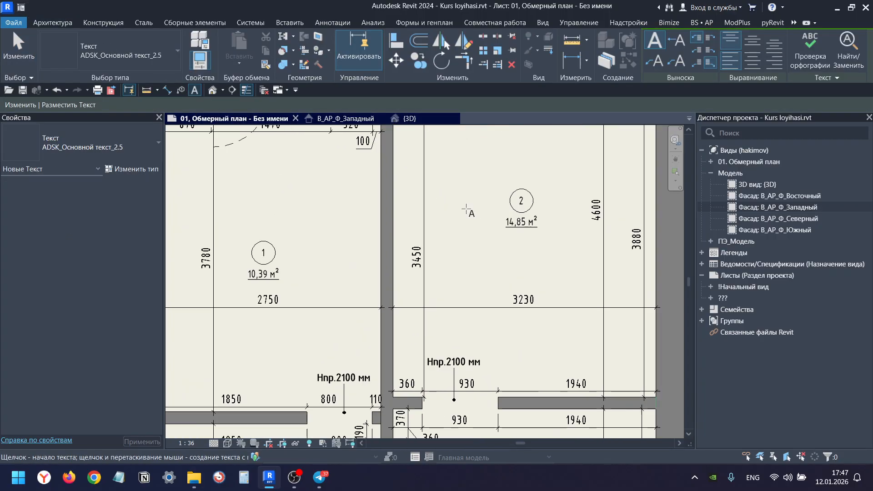
left_click_drag(413, 181, 462, 242)
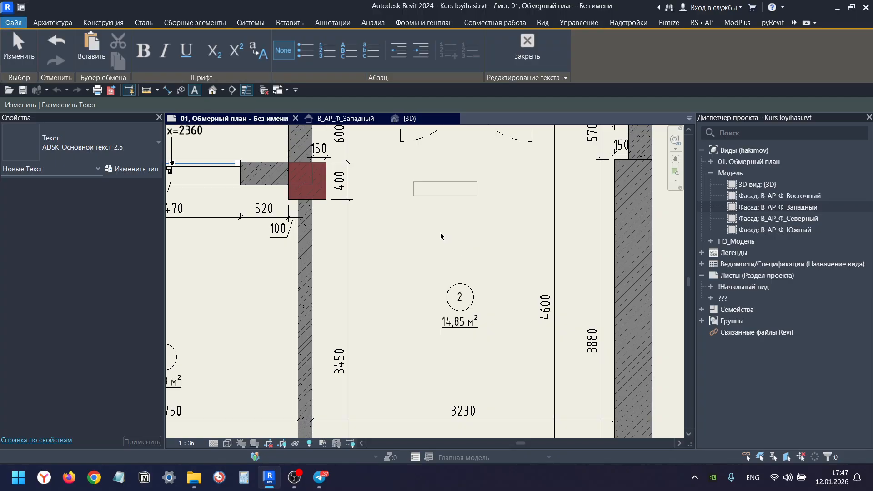
type("G")
key("alt+shift")
key("BackSpace")
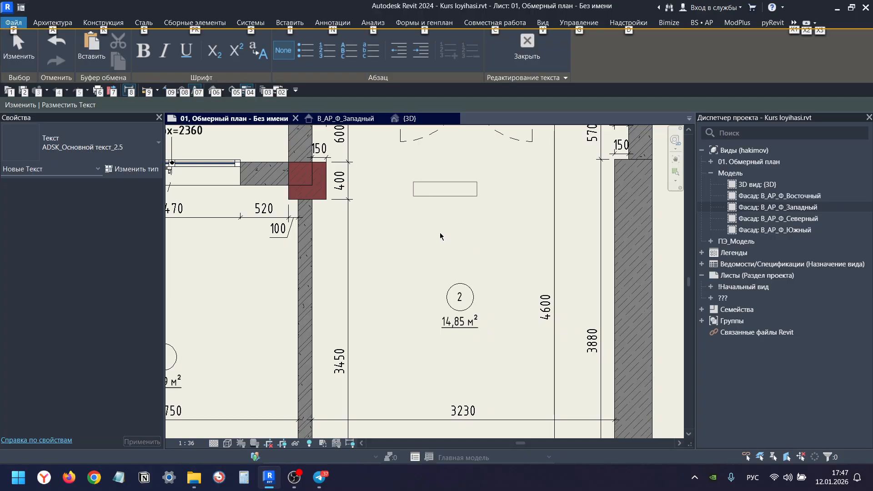
type("Р")
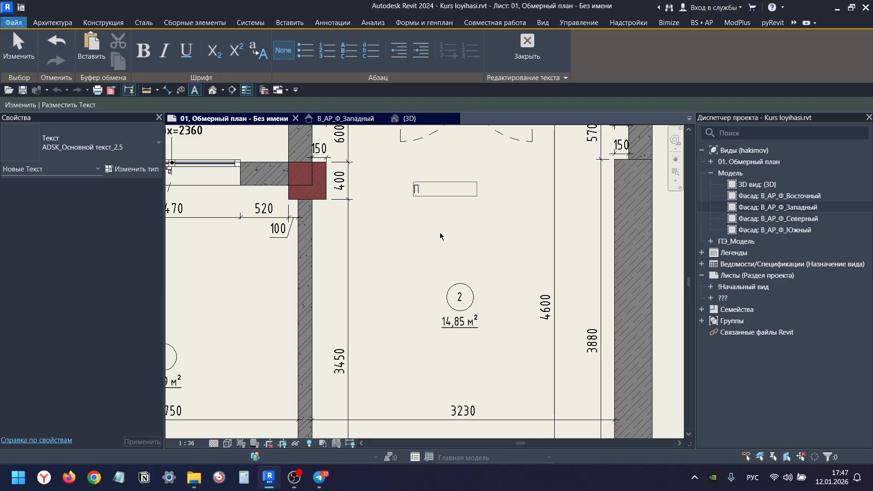
key("BackSpace")
key("alt+shift")
type("H")
key("alt+shift")
type("пом=3300 мм")
left_click(440, 233)
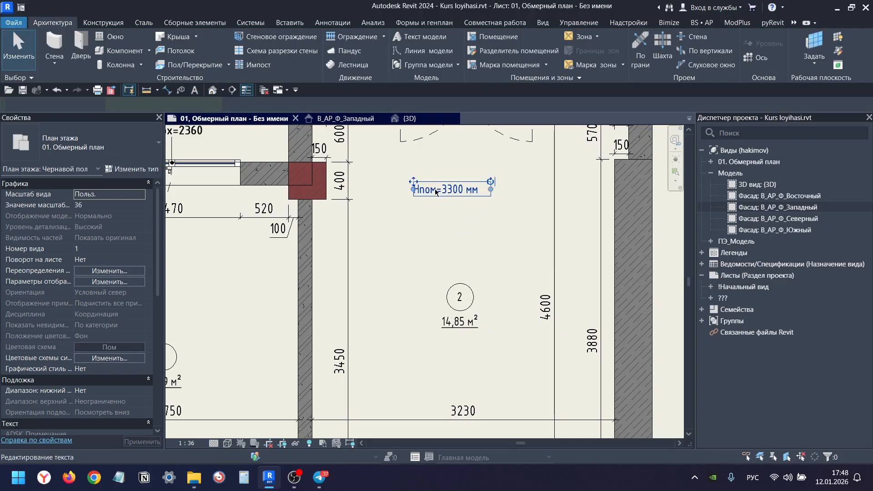
Move the room height note down to just above the room 2 tag.
left_click_drag(413, 181, 425, 245)
scroll(426, 244, "down", 6)
left_click(515, 303)
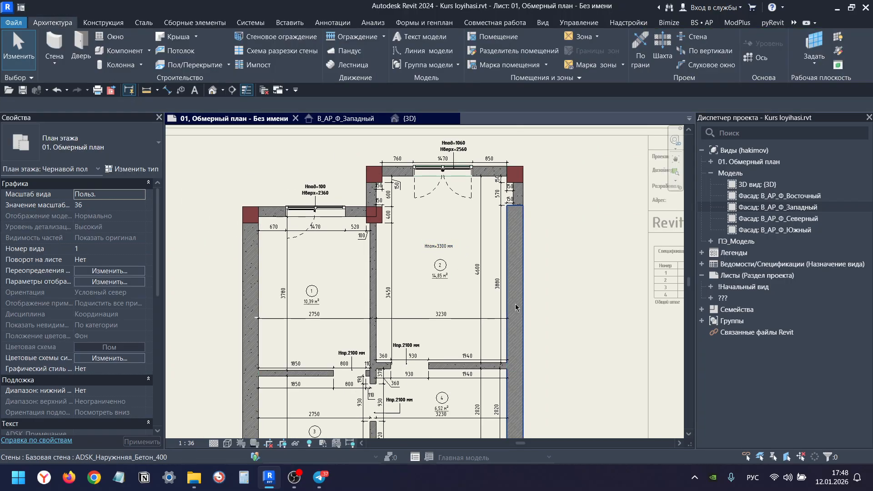
middle_click_drag(515, 304, 537, 230)
Change room 2's height note to the ADSK_Основной текст_3.5 type and fit its text box to a single line.
left_click(468, 174)
scroll(468, 175, "up", 4)
scroll(449, 182, "up", 5)
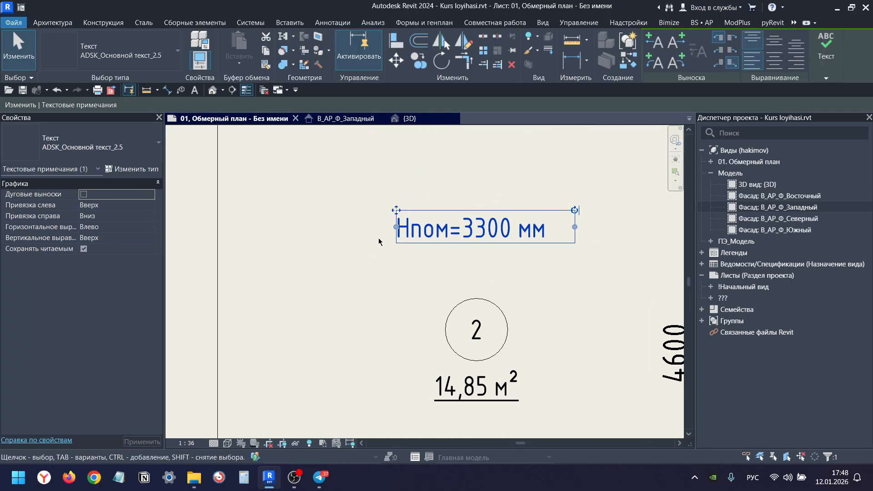
left_click_drag(402, 212, 408, 216)
left_click(100, 142)
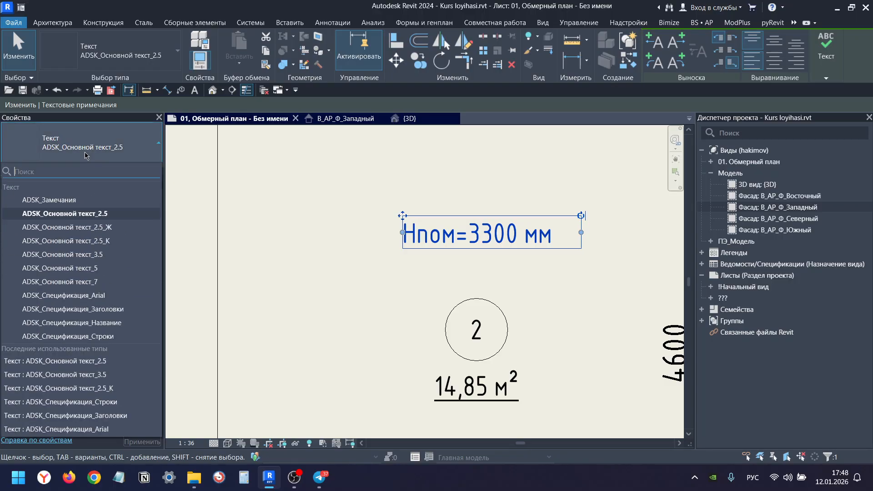
left_click(113, 258)
scroll(447, 231, "down", 1)
left_click_drag(548, 255, 575, 257)
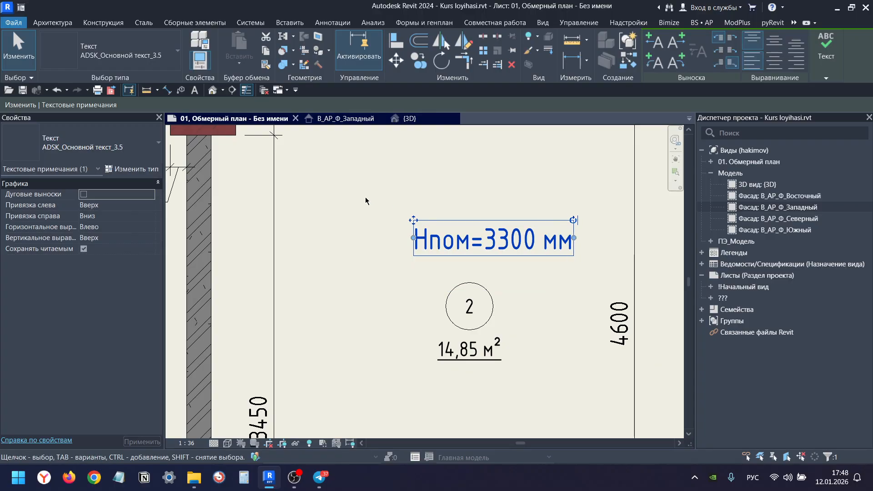
scroll(365, 201, "down", 7)
left_click(456, 235)
Shift the height note so it is centred above the room 2 tag.
scroll(406, 222, "up", 1)
left_click(396, 224)
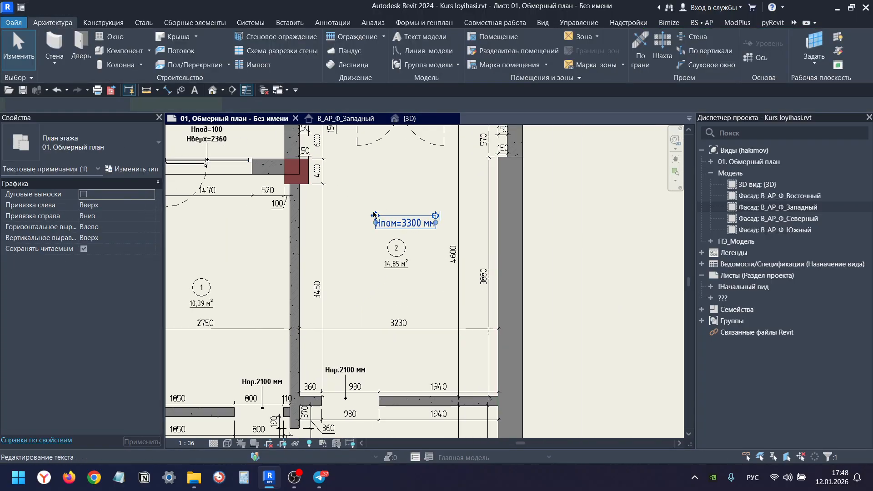
scroll(374, 215, "up", 2)
left_click_drag(374, 214, 362, 213)
scroll(362, 213, "down", 5)
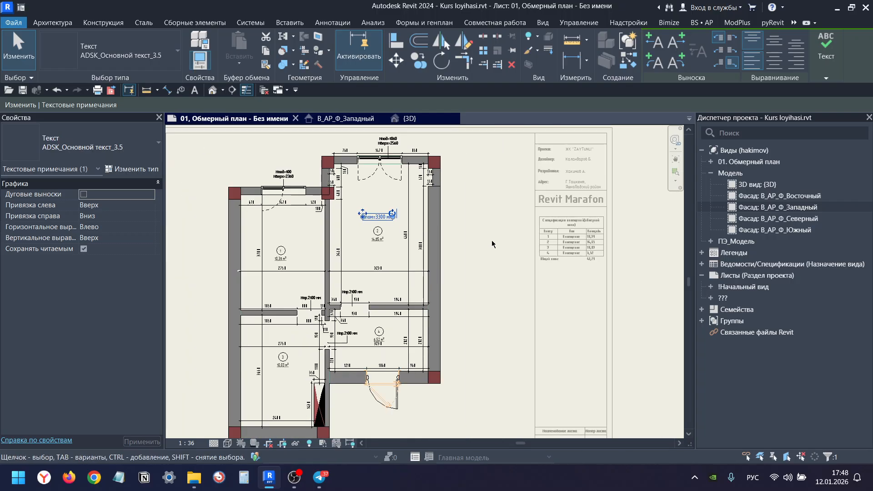
left_click(475, 233)
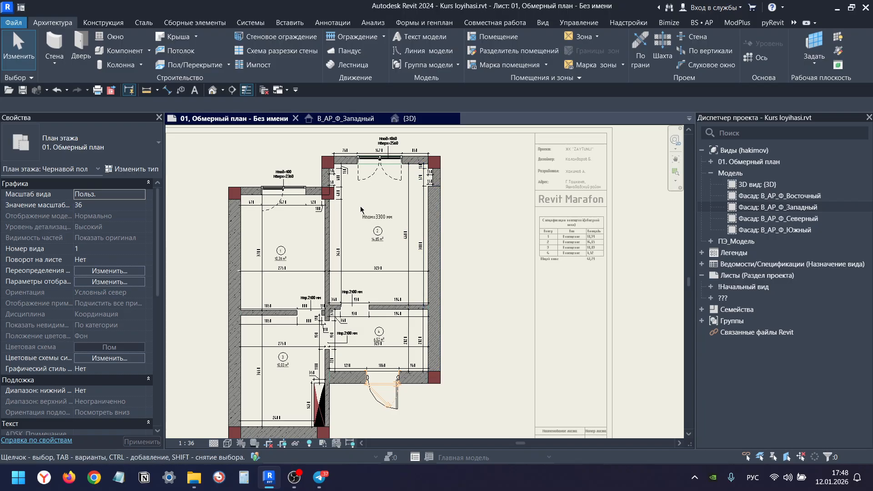
scroll(387, 226, "up", 3)
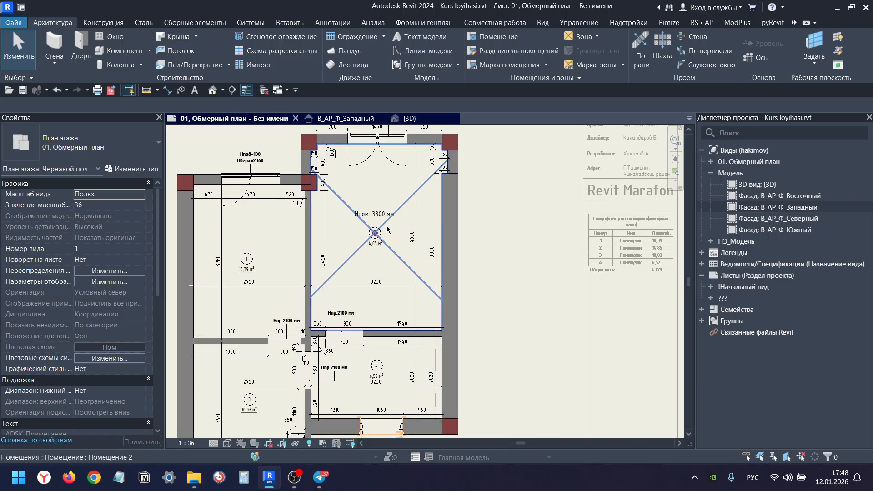
scroll(385, 224, "up", 2)
left_click(373, 206)
middle_click_drag(373, 211, 417, 233)
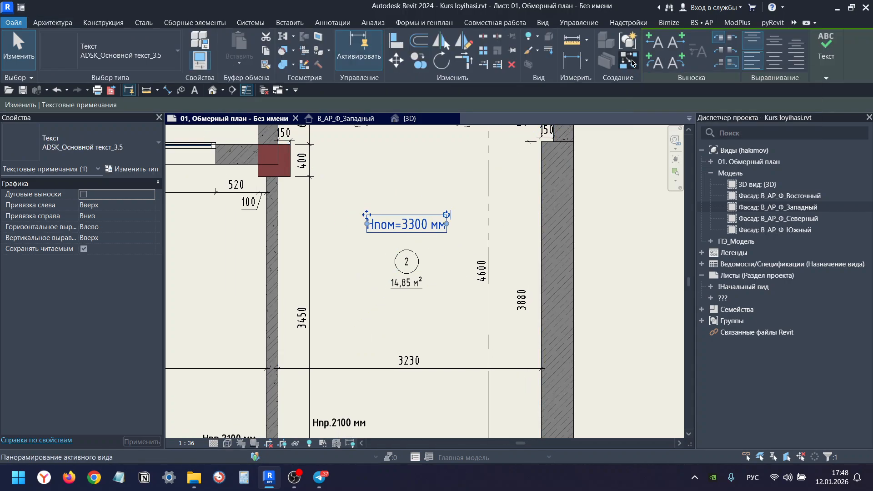
left_click(195, 90)
scroll(327, 279, "down", 3)
scroll(366, 264, "up", 2)
key("Escape")
key("Escape")
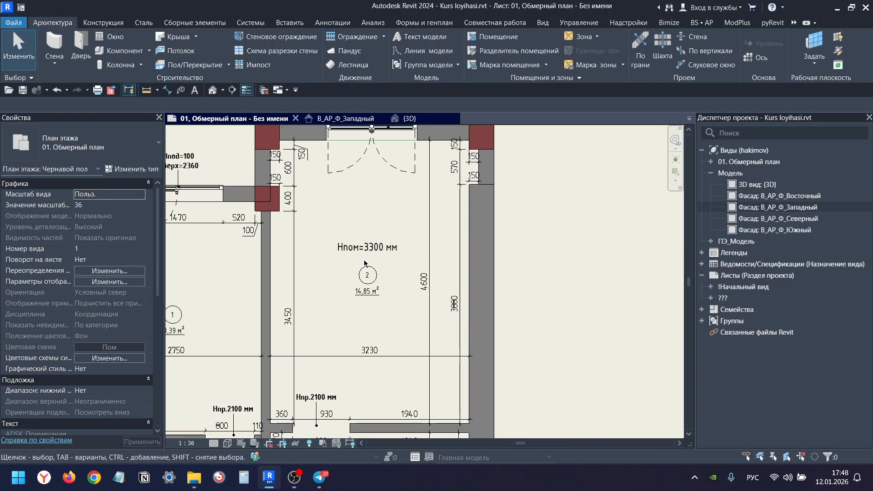
Copy the "Hпом=3300 мм" note from room 2 into rooms 1, 3 and 4 using multiple copy.
left_click(367, 249)
left_click(419, 61)
scroll(451, 257, "down", 1)
middle_click_drag(452, 258, 488, 264)
left_click(248, 274)
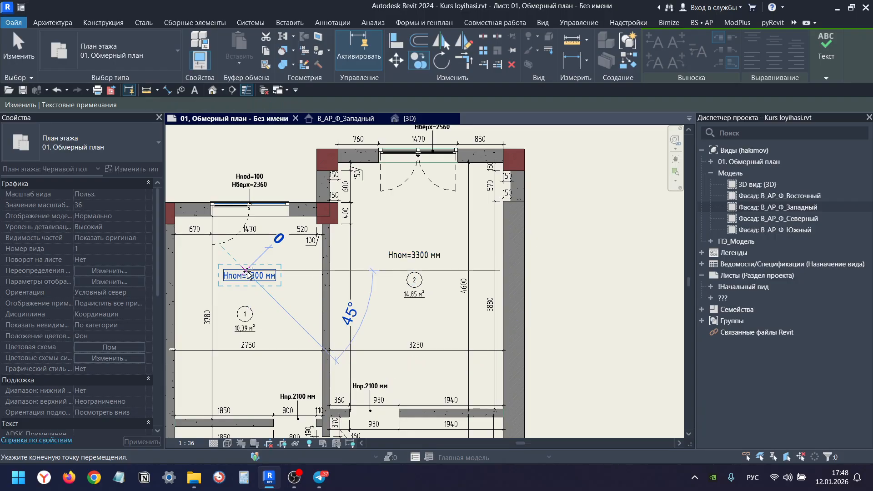
middle_click_drag(264, 287, 318, 236)
middle_click_drag(330, 288, 351, 203)
middle_click_drag(305, 339, 313, 277)
left_click(304, 329)
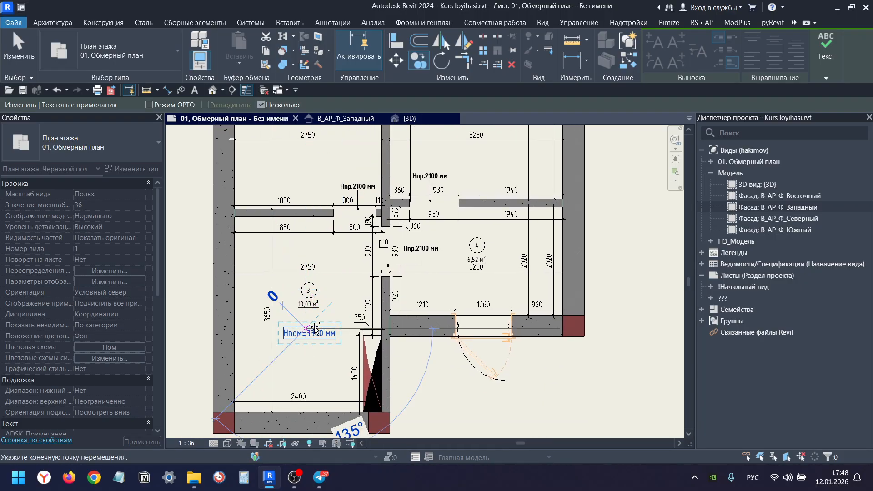
scroll(473, 273, "up", 4)
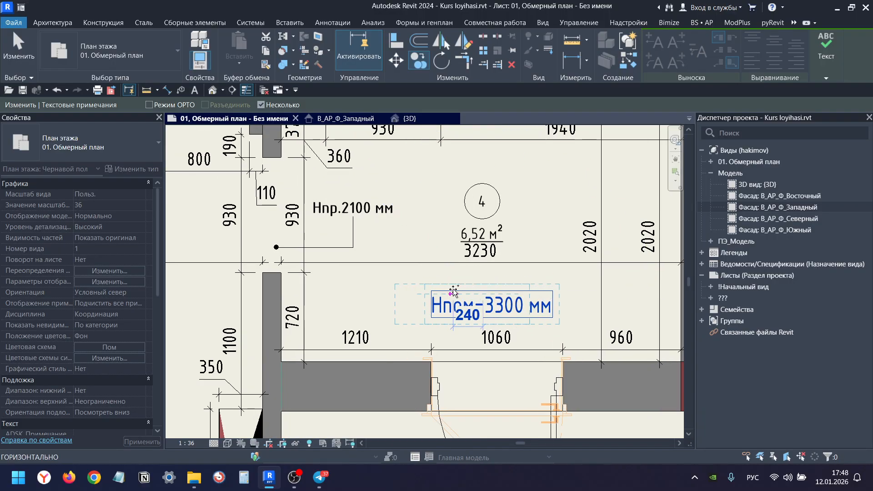
key("Escape")
Move room 4's height note above its tag, and shift the tag sideways clear of the 3230 dimension text.
left_click_drag(432, 290, 423, 149)
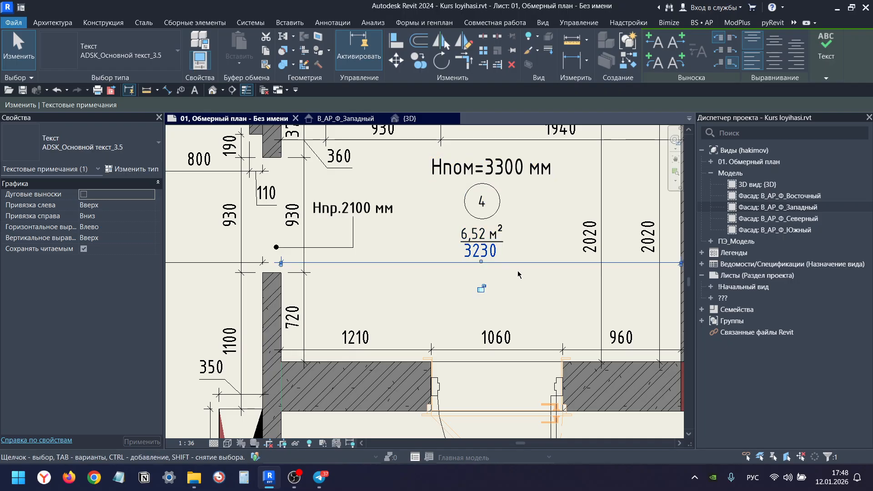
left_click(508, 254)
scroll(488, 227, "up", 3)
left_click(487, 232)
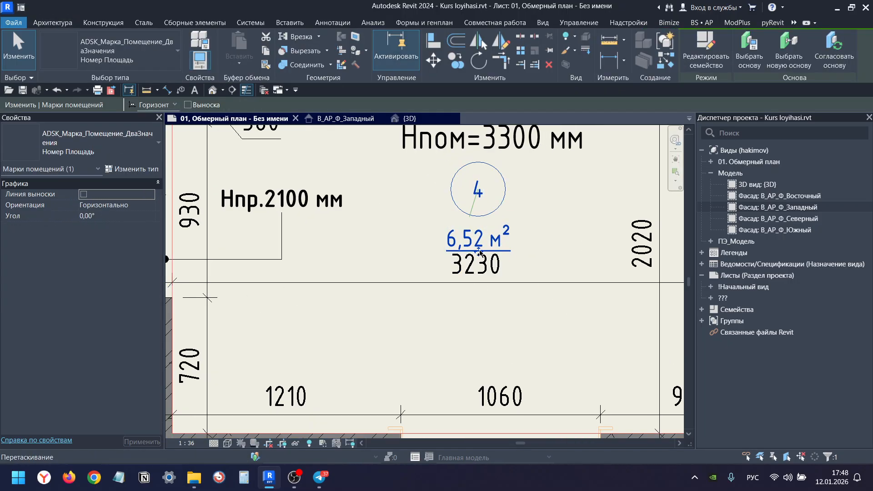
left_click_drag(479, 251, 407, 260)
left_click(451, 219)
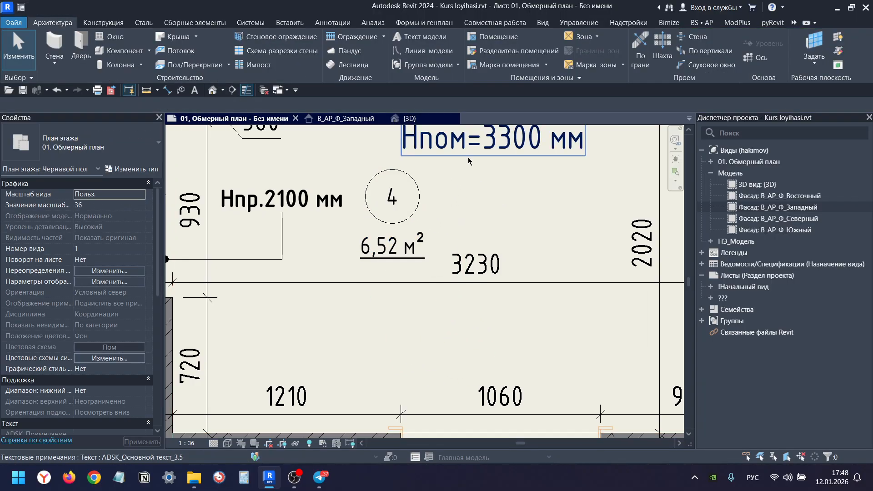
Shift room 4's height note slightly down and to the right, below the 930 and 1940 dimension line.
left_click(467, 150)
scroll(464, 146, "down", 2)
middle_click_drag(459, 143, 396, 273)
scroll(391, 254, "up", 2)
left_click_drag(348, 281, 364, 294)
scroll(364, 292, "down", 2)
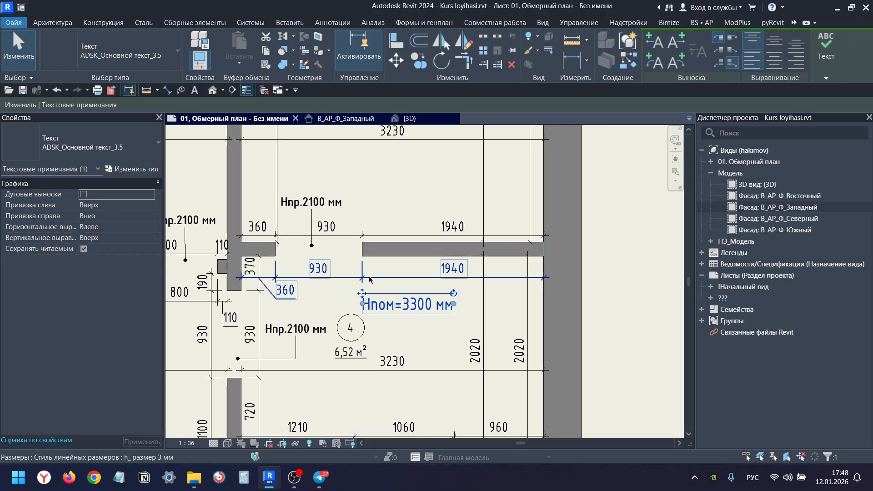
left_click(441, 218)
Nudge room 2's height note slightly to the right above its tag.
scroll(460, 204, "down", 3)
middle_click_drag(461, 203, 487, 300)
scroll(425, 226, "up", 1)
left_click(416, 232)
left_click_drag(406, 226, 410, 225)
left_click(391, 218)
scroll(314, 234, "down", 3)
middle_click_drag(314, 234, 427, 187)
scroll(432, 190, "down", 1)
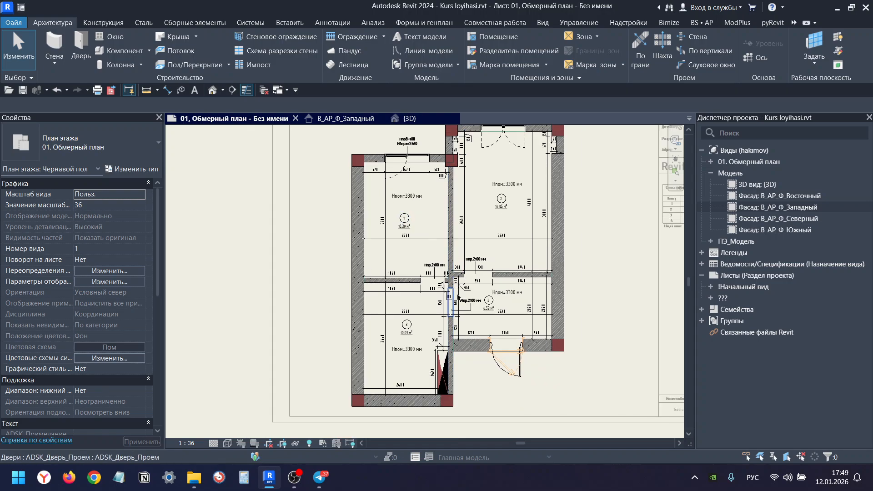
Nudge room 3's height note slightly to the left beneath its tag.
middle_click_drag(452, 298, 427, 261)
scroll(368, 326, "up", 2)
left_click(380, 308)
scroll(372, 294, "up", 2)
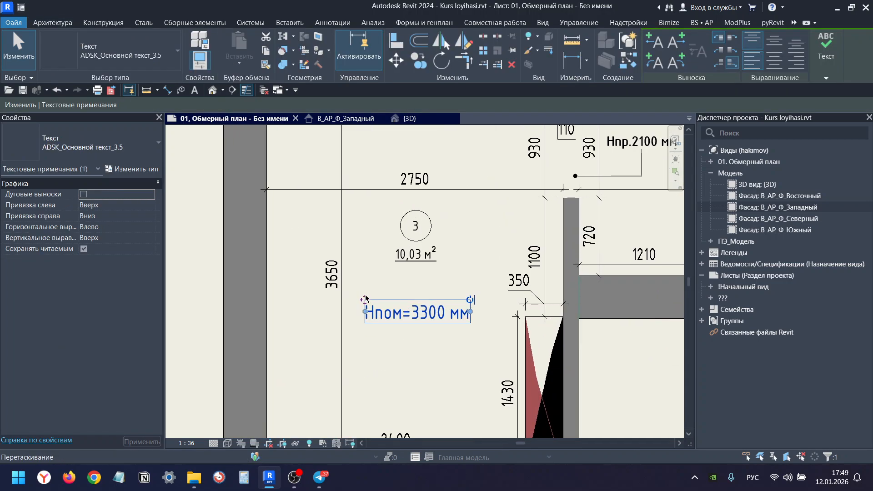
mouse_move(363, 297)
left_mouse_down()
mouse_move(363, 304)
mouse_move(355, 298)
left_mouse_up()
scroll(356, 299, "down", 3)
left_click(460, 335)
Leave the activated plan view and return to editing the sheet itself.
scroll(460, 334, "down", 2)
middle_click_drag(460, 335, 347, 329)
scroll(347, 329, "down", 1)
double_click(591, 258)
scroll(358, 244, "up", 3)
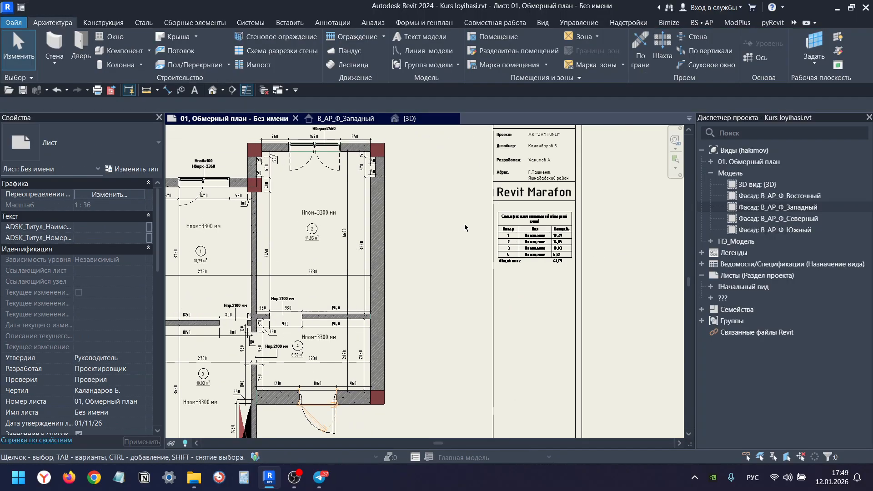
Examine the room schedule, the numbered notes outside the sheet frame and the room height labels on the plan.
scroll(552, 217, "up", 3)
middle_click_drag(552, 217, 505, 186)
scroll(502, 181, "up", 2)
scroll(423, 209, "down", 4)
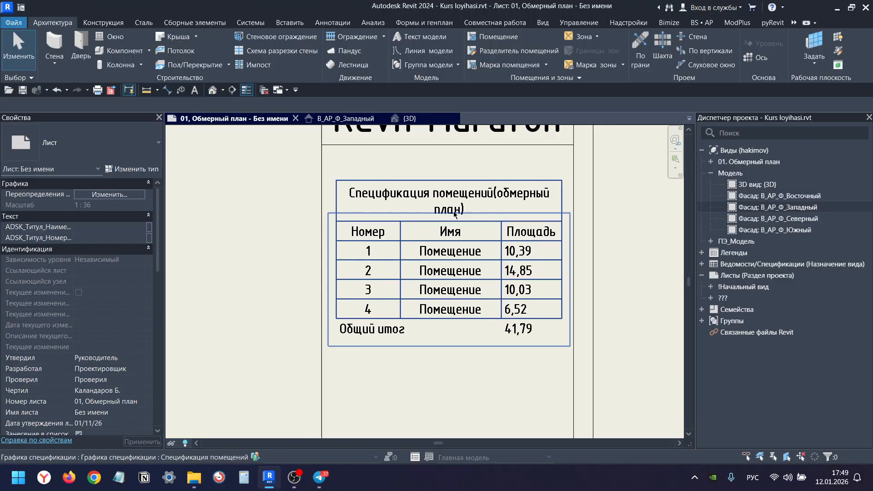
scroll(504, 233, "up", 3)
scroll(503, 233, "up", 3)
scroll(423, 237, "down", 5)
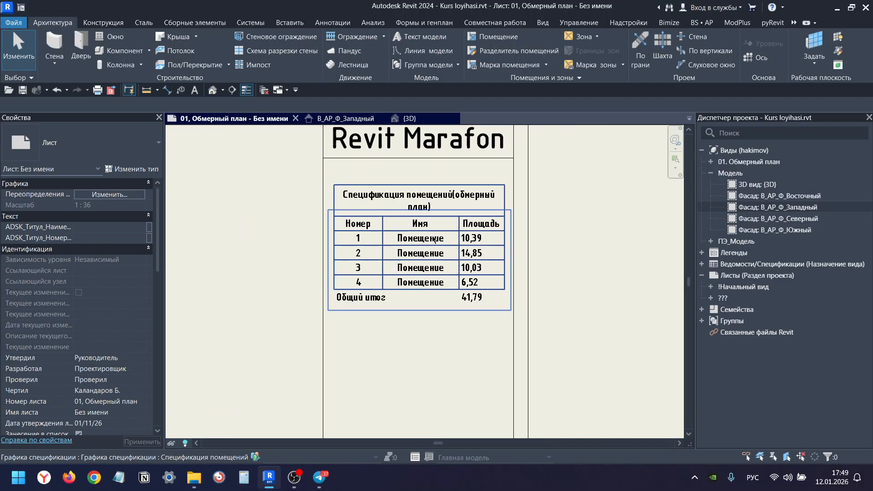
scroll(465, 285, "up", 3)
scroll(465, 286, "down", 5)
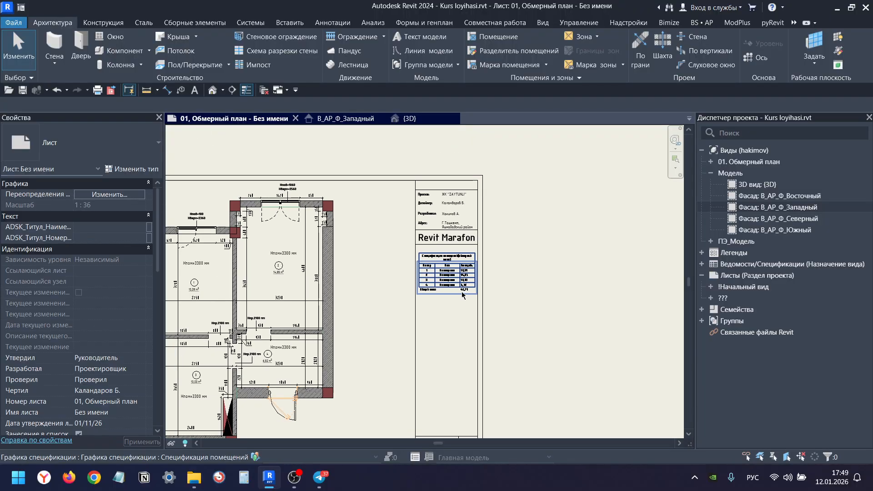
middle_click_drag(462, 291, 476, 241)
scroll(477, 241, "up", 2)
scroll(554, 270, "down", 4)
scroll(497, 261, "up", 2)
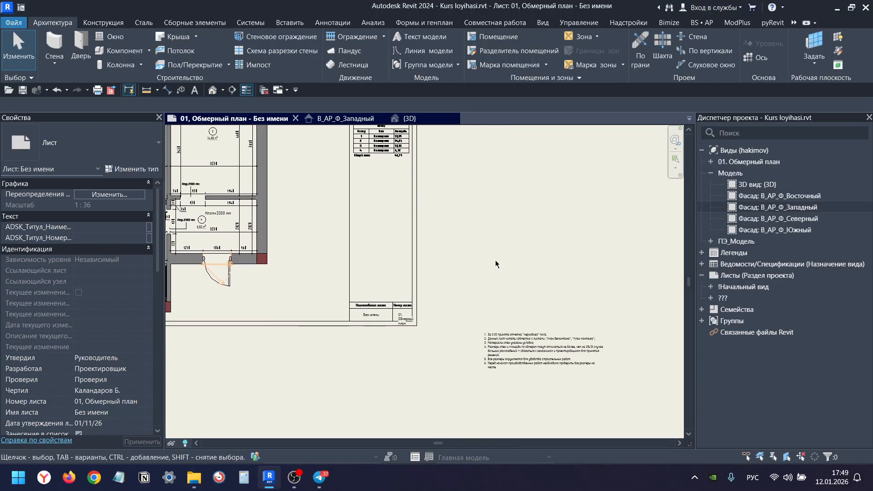
scroll(510, 283, "down", 3)
scroll(432, 244, "up", 2)
scroll(361, 228, "up", 2)
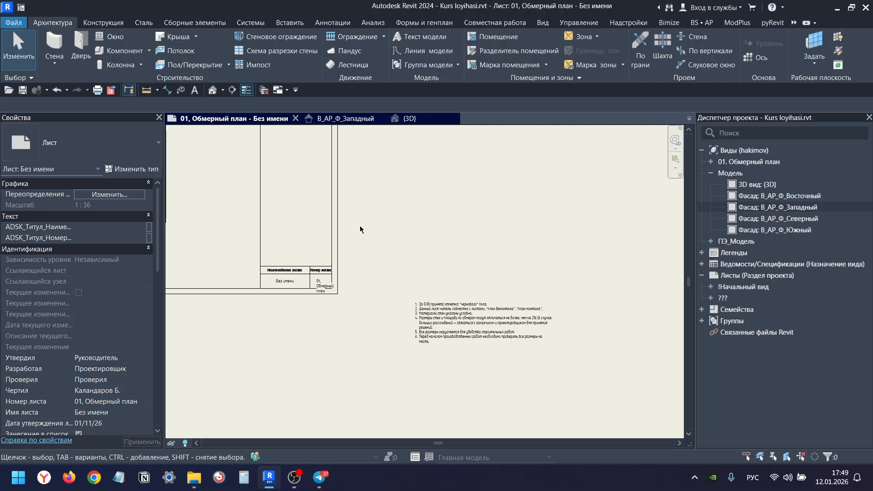
scroll(309, 223, "down", 4)
scroll(258, 223, "up", 5)
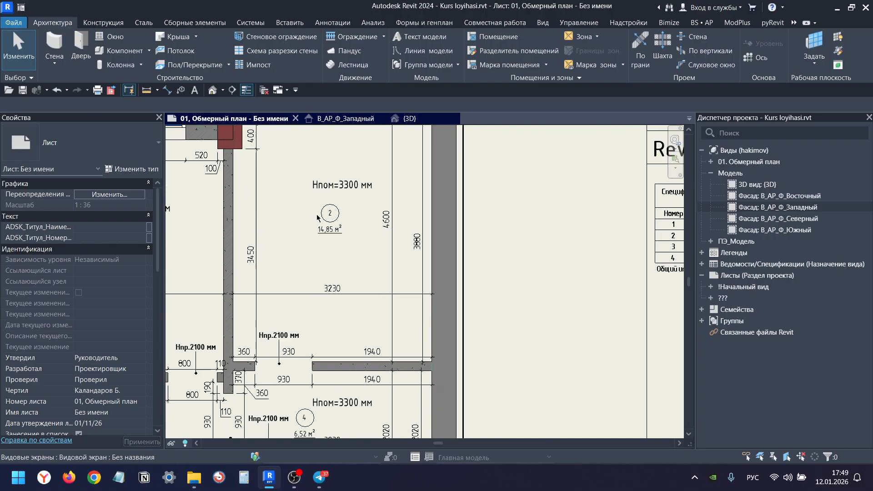
scroll(344, 175, "up", 3)
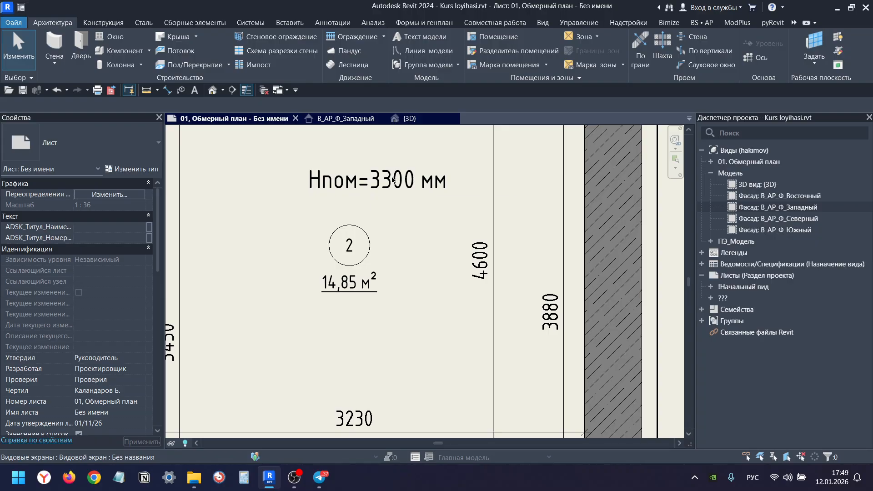
scroll(434, 188, "down", 3)
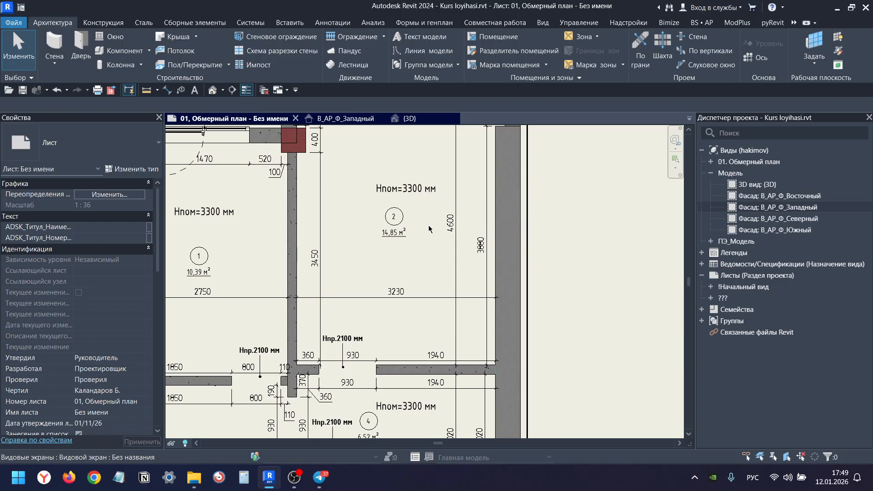
Narrow the text box of the numbered general notes outside the sheet frame so its lines wrap more tightly.
scroll(416, 227, "down", 5)
left_click(554, 360)
scroll(495, 296, "up", 5)
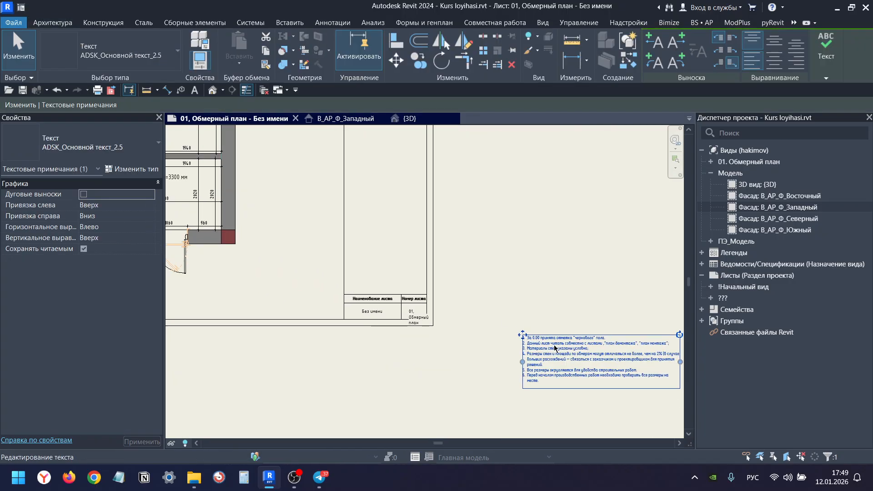
scroll(494, 295, "down", 3)
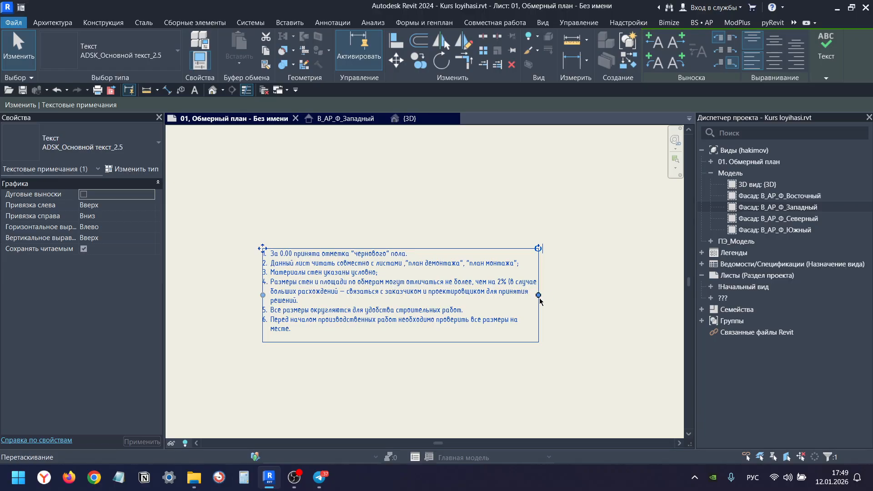
left_click_drag(539, 297, 434, 274)
left_click(396, 200)
scroll(393, 213, "down", 3)
Move the numbered notes into the title block column below the room schedule.
middle_click_drag(388, 236, 530, 355)
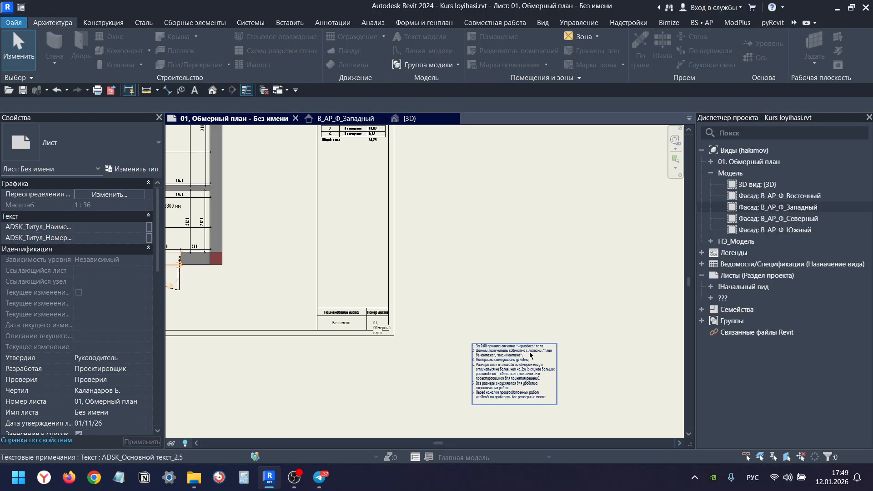
left_click(529, 355)
left_click_drag(530, 356, 305, 159)
scroll(321, 140, "up", 5)
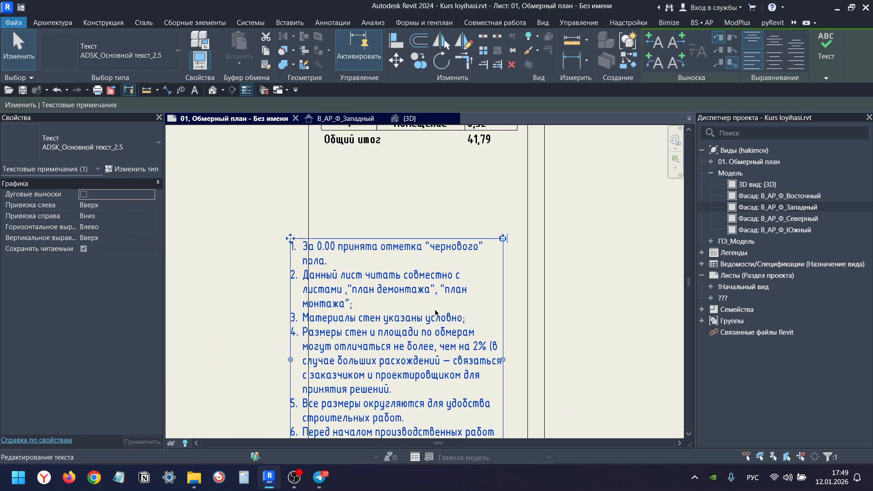
left_click_drag(290, 239, 319, 198)
Copy the complete text of the numbered notes, then leave text editing.
left_click(362, 225)
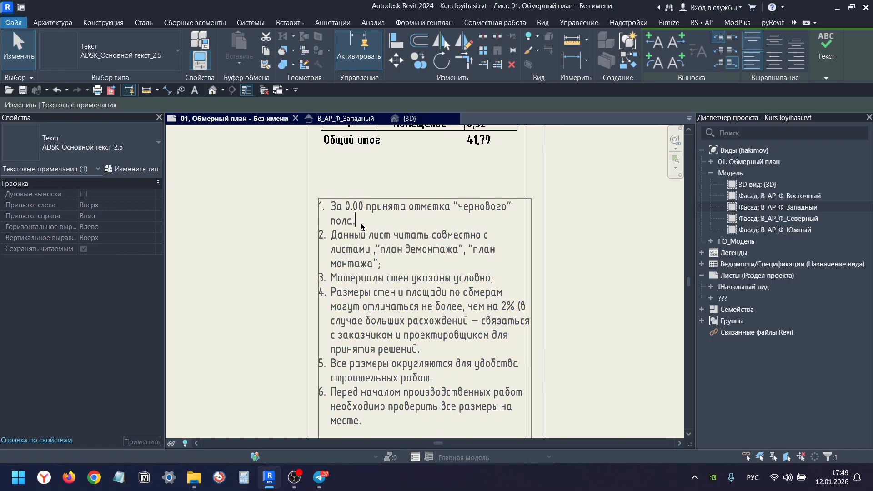
double_click(362, 227)
left_click(595, 225)
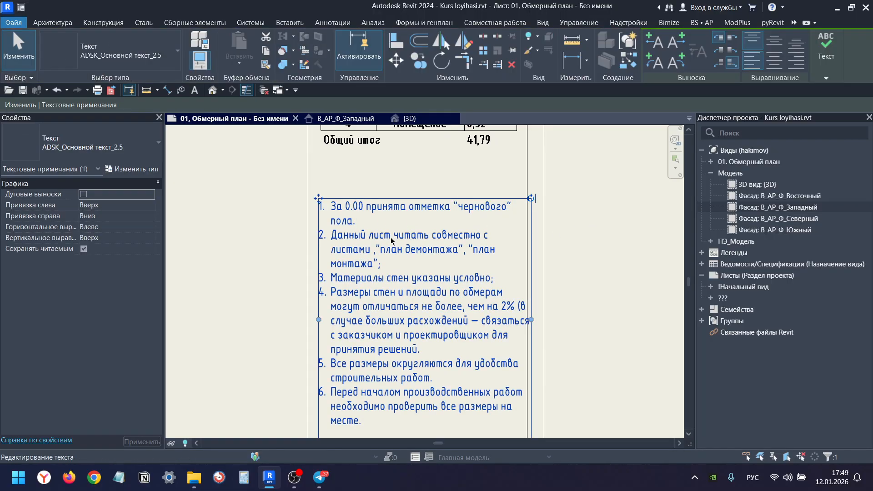
double_click(392, 237)
key("ctrl+a")
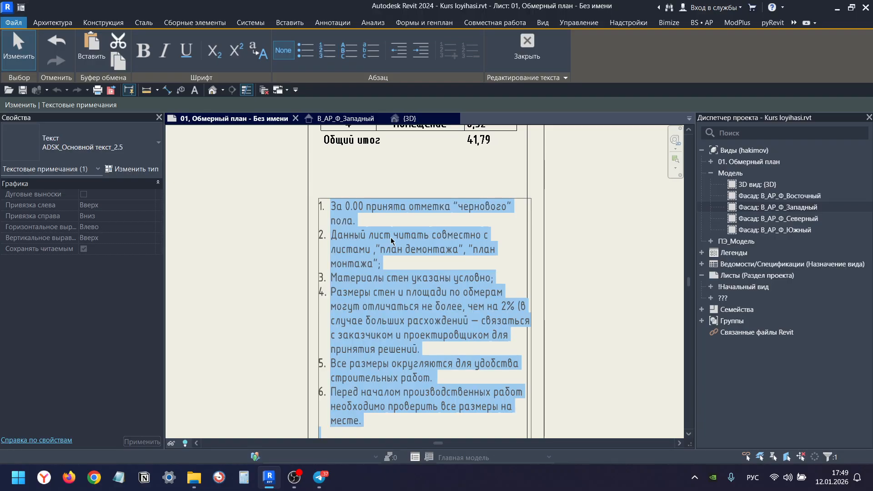
middle_click_drag(391, 237, 319, 217)
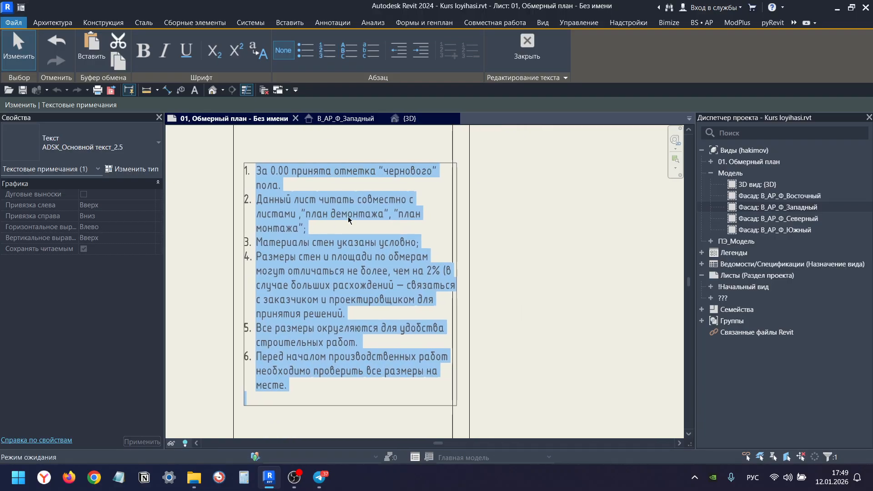
left_click(581, 217)
scroll(507, 219, "down", 2)
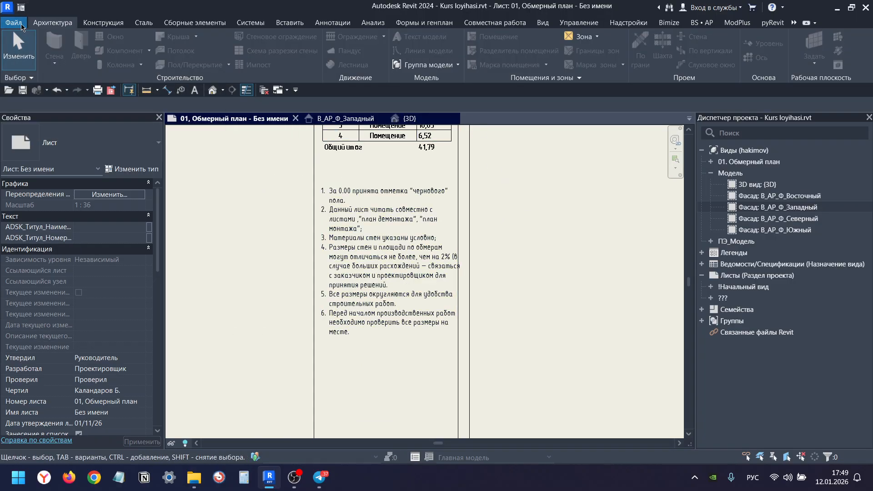
Create a new Revit project for trying out the copied notes.
left_click(14, 23)
mouse_move(73, 75)
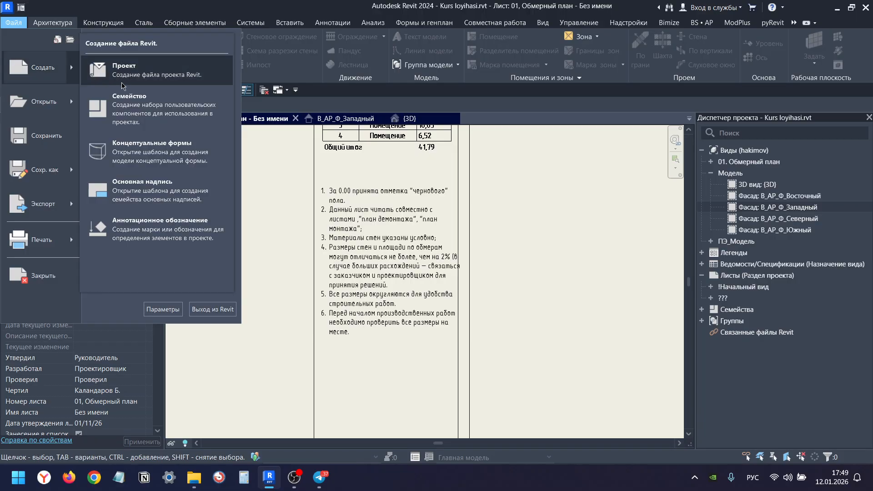
left_click(214, 73)
left_click(420, 216)
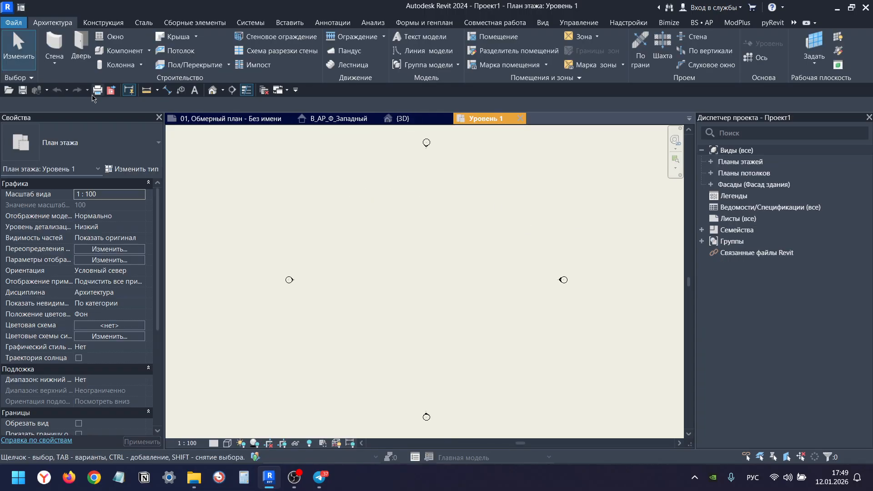
scroll(381, 233, "up", 1)
middle_click_drag(381, 233, 347, 219)
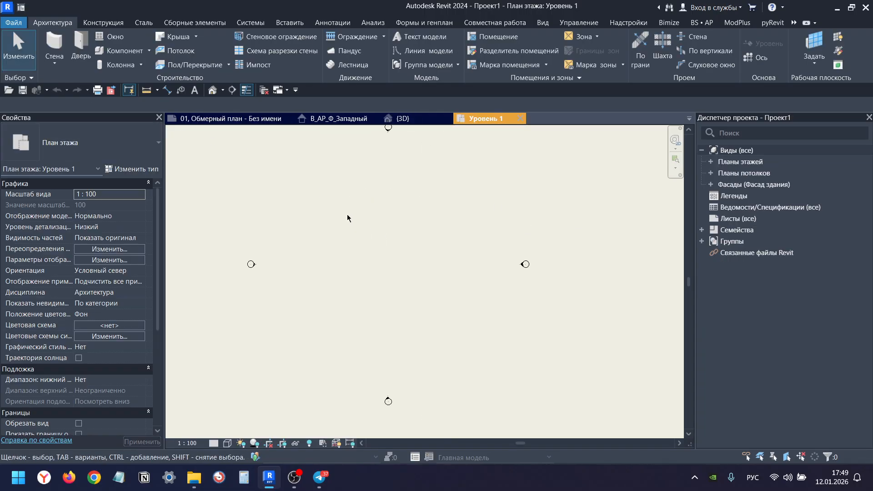
Place a text note on the new project's Уровень 1 plan and paste the six copied notes into it.
left_click(194, 90)
left_click_drag(386, 259, 366, 279)
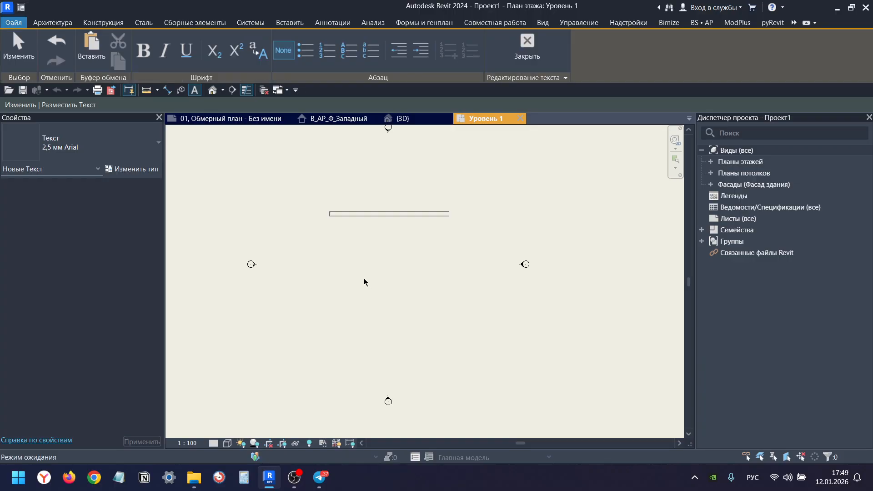
type("1.\tЗа 0.00 принята отметка \"чернового\" пола. 2.\tДанный лист читать совместно с листами ,\"план демонтажа\", \"план монтажа\"; 3.\tМатериалы стен указаны условно; 4.\tРазмеры стен и площади по обмерам могут отличаться не более, чем на 2% (в случае больших расхождений — связаться с заказчиком и проектировщиком для принятия решений. 5.\tВсе размеры округляются для удобства строительных работ. 6.\tПеред началом производственных работ необходимо проверить все размеры на месте.")
left_click(365, 278)
scroll(350, 225, "up", 4)
key("Escape")
key("Escape")
left_click(362, 225)
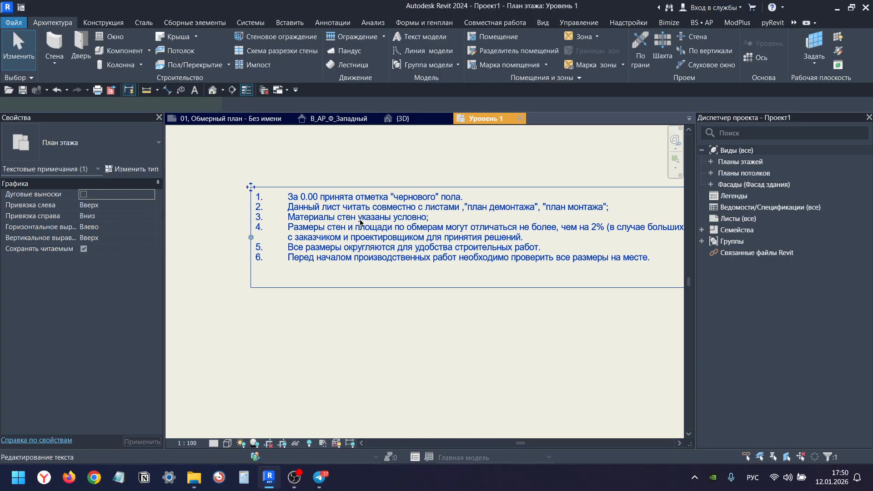
Delete the pasted note and close the new project without saving.
key("Delete")
left_click(520, 119)
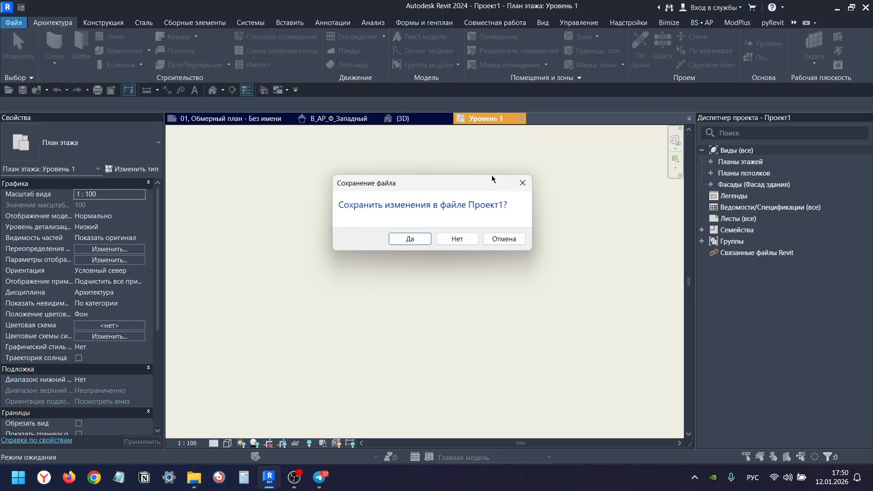
left_click(471, 242)
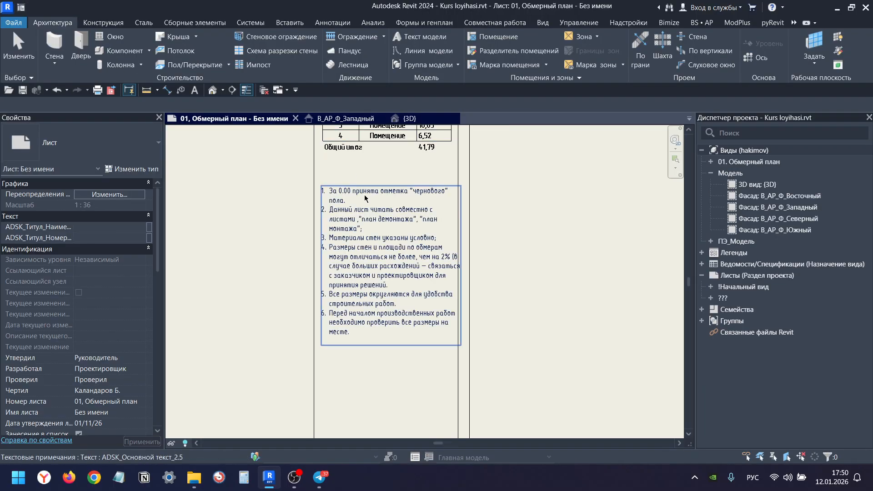
Move the numbered notes slightly up and left, against the inner edge of the title block column.
scroll(387, 215, "up", 2)
left_click(368, 205)
scroll(359, 197, "up", 4)
left_click_drag(383, 197, 375, 177)
scroll(377, 178, "down", 2)
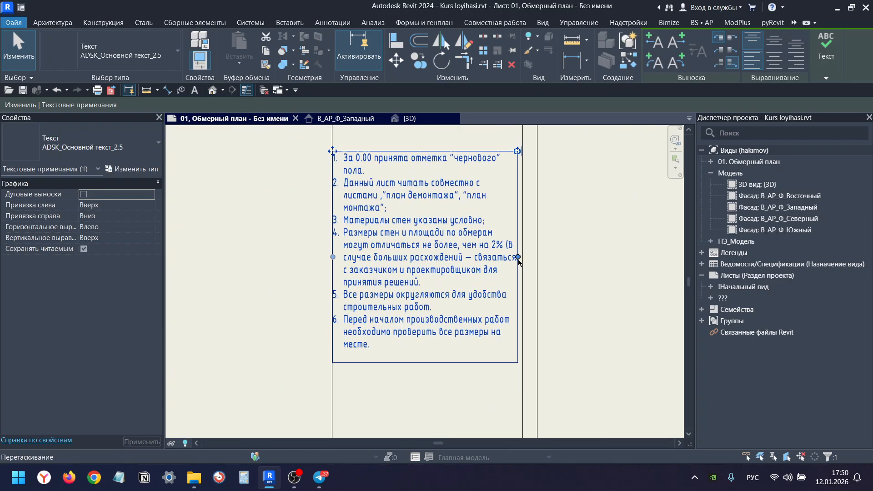
left_click(541, 255)
Narrow the notes' text box slightly so that "связаться" in note 4 wraps to the following line.
left_click(371, 199)
scroll(371, 198, "up", 2)
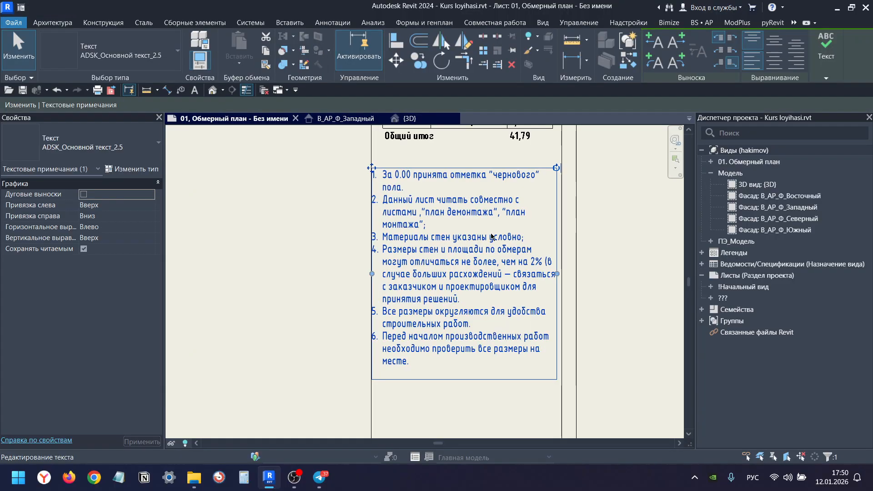
scroll(544, 297, "up", 3)
scroll(543, 284, "up", 1)
left_click_drag(533, 263, 525, 261)
Shift the numbered notes slightly down and right so they sit within the column borders below the schedule.
scroll(523, 257, "down", 3)
scroll(315, 158, "up", 1)
scroll(428, 223, "down", 3)
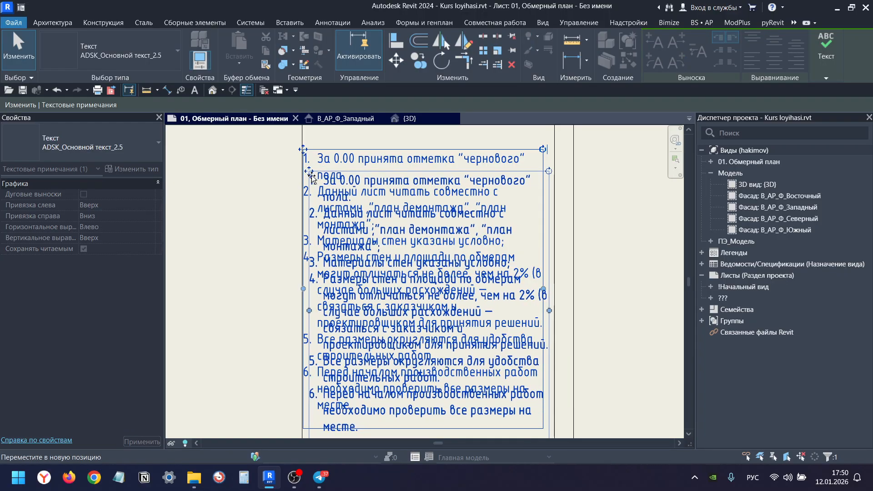
left_click_drag(452, 209, 450, 208)
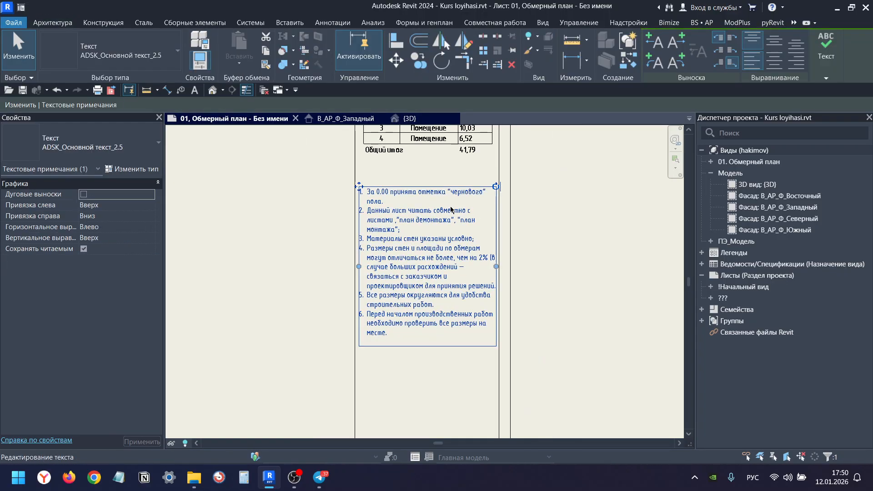
scroll(450, 208, "down", 3)
left_click(532, 244)
Add the text note "Примечание" as a heading between the room schedule and the numbered notes, in type ADSK_Основной текст_3.5.
scroll(427, 191, "up", 5)
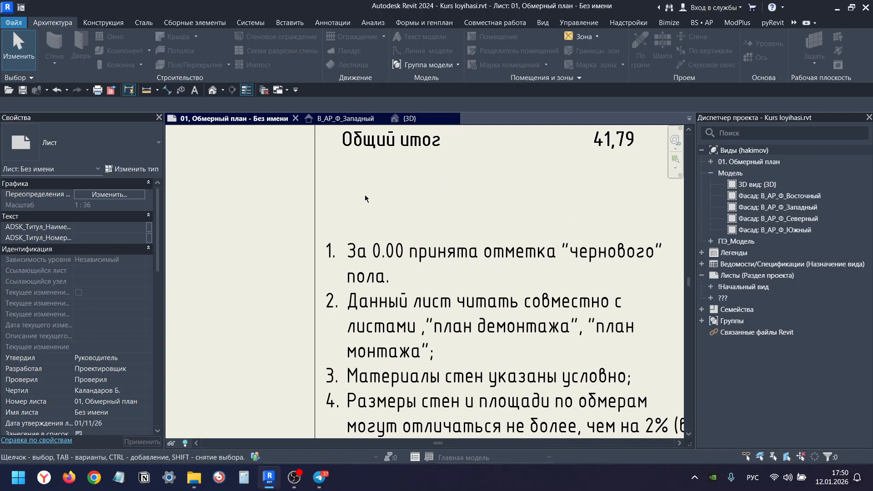
middle_click_drag(369, 194, 340, 211)
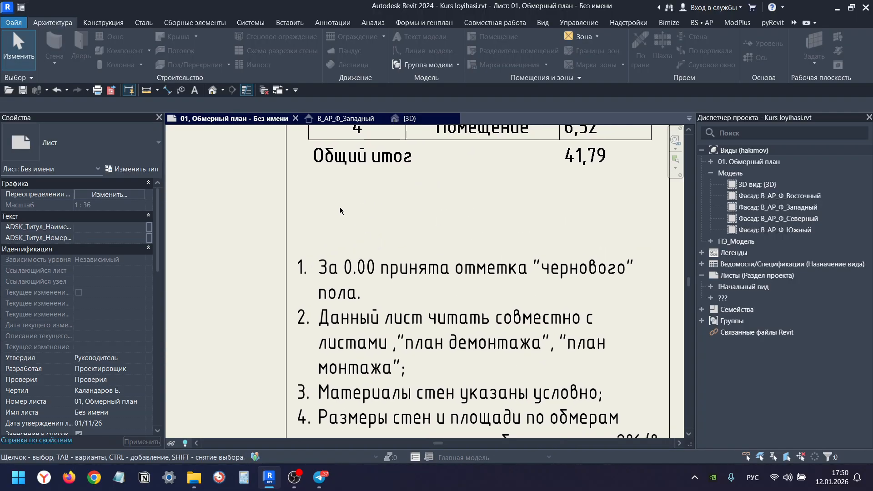
left_click(199, 92)
left_click_drag(319, 208, 511, 246)
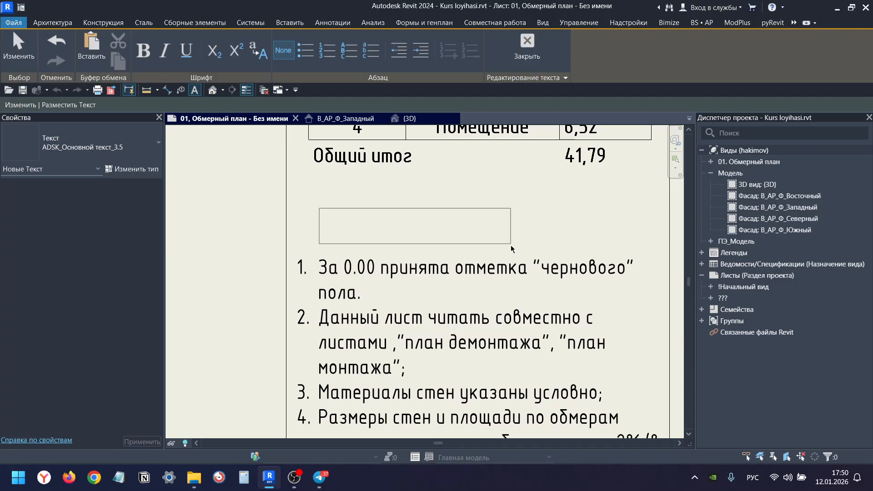
type("Приме")
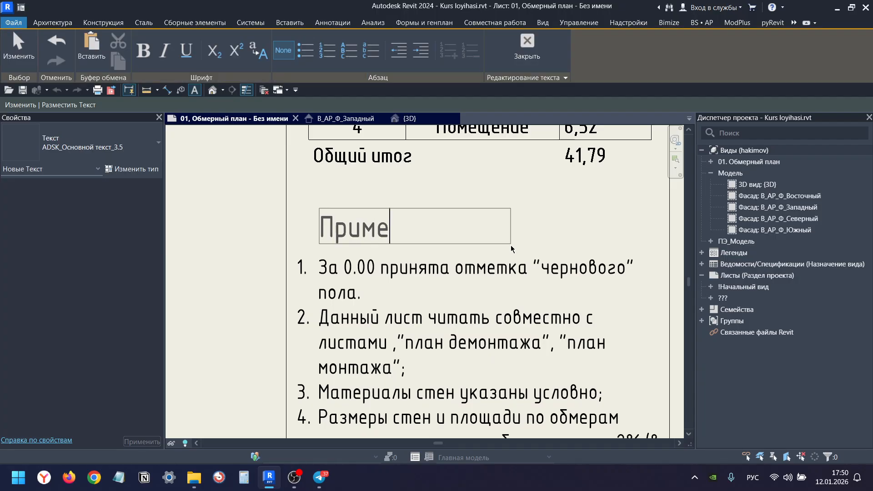
type("чание")
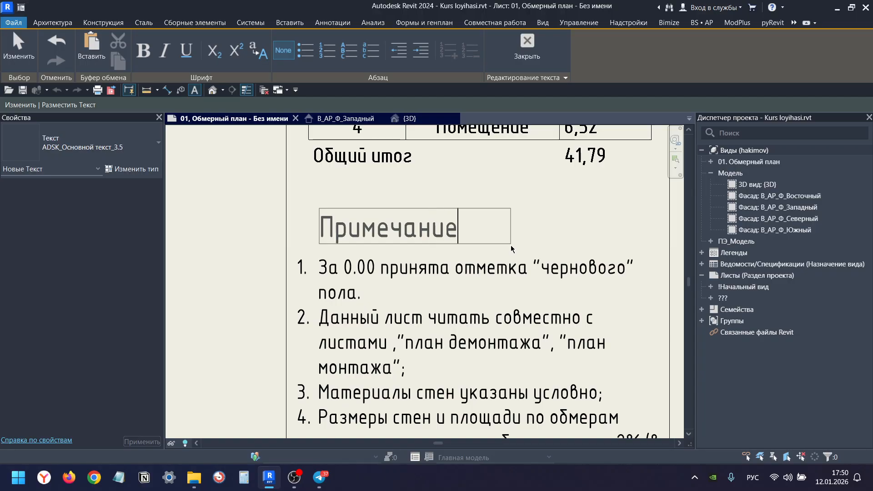
left_click(222, 306)
key("Escape")
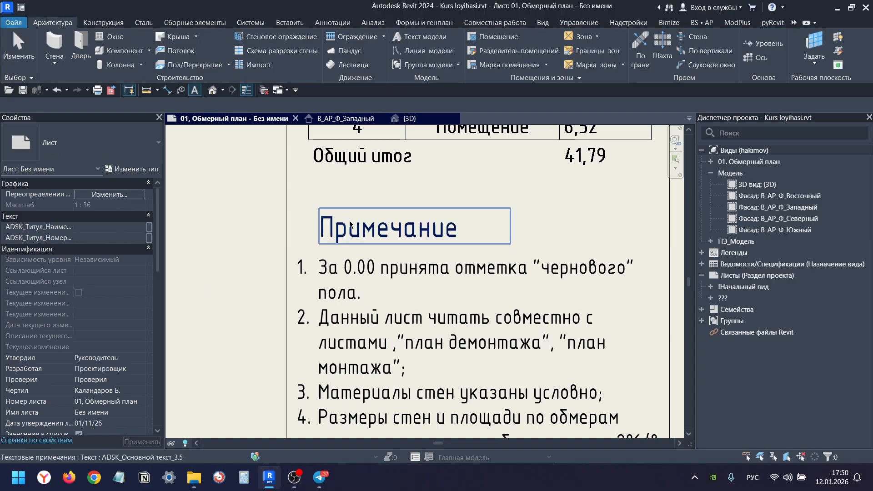
Shift the "Примечание" heading slightly left and change its text type to ADSK_Основной текст_2.5.
left_click(325, 216)
left_click_drag(320, 206, 306, 205)
left_click(82, 143)
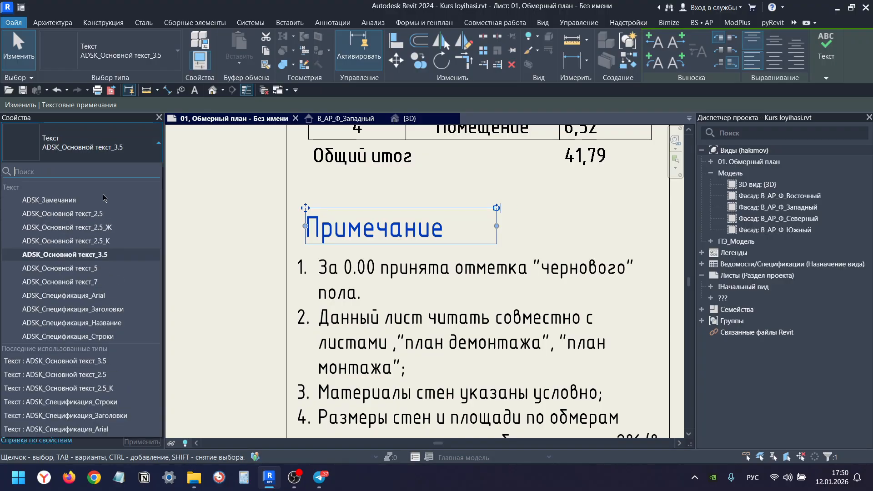
left_click(119, 214)
left_click(91, 143)
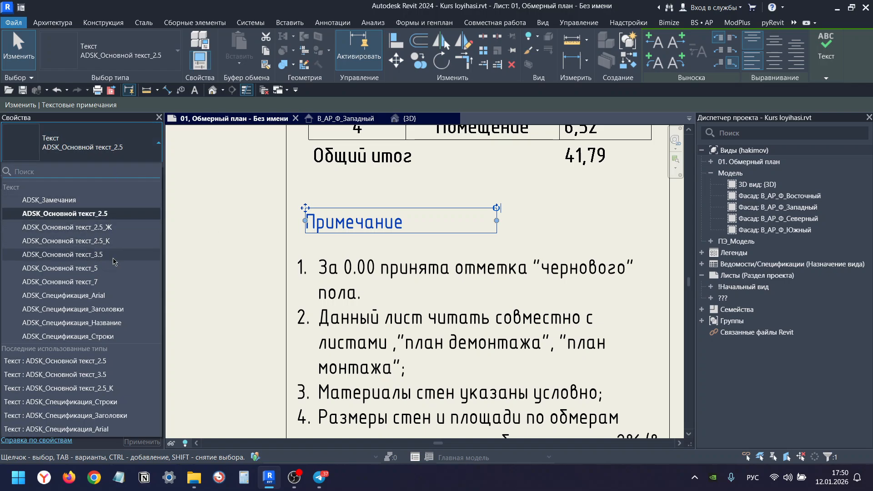
left_click(109, 213)
left_click(255, 211)
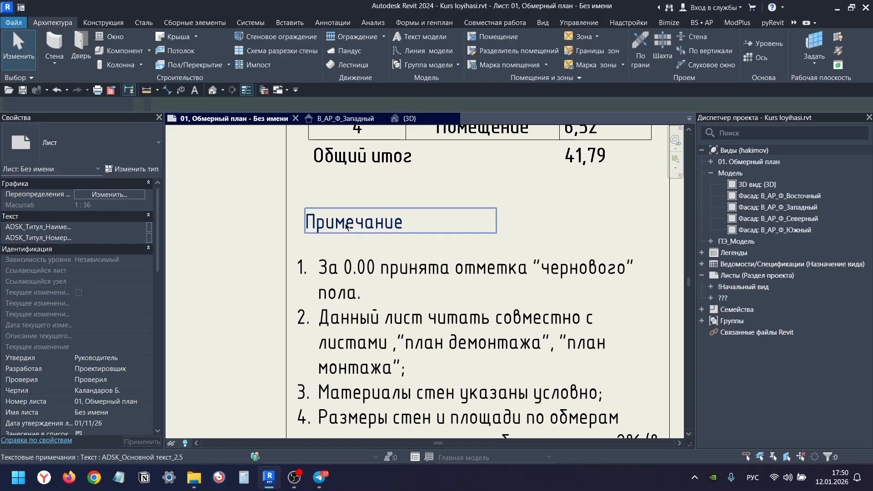
Move the "Примечание" heading down and right, just above note 1, and narrow its text box around the word.
scroll(338, 212, "up", 2)
left_click(332, 219)
left_click_drag(290, 207, 317, 218)
scroll(326, 223, "down", 5)
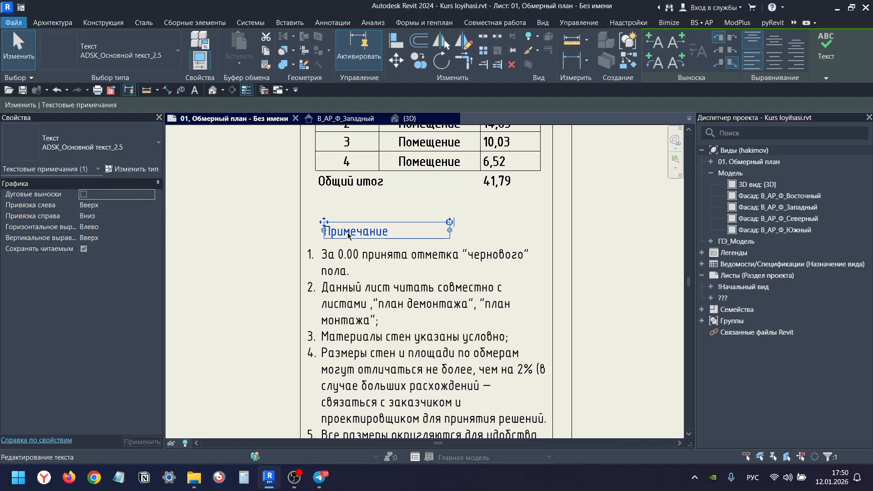
left_click_drag(424, 230, 387, 231)
left_click(407, 220)
scroll(412, 248, "down", 3)
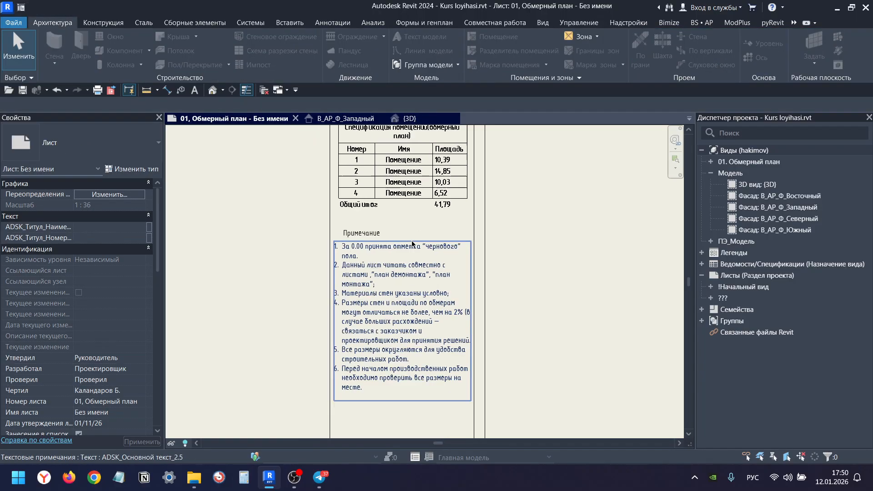
Change the "Примечание" heading's text type to ADSK_Основной текст_2.5_Ж.
scroll(364, 242, "up", 2)
left_click(387, 233)
scroll(383, 230, "up", 2)
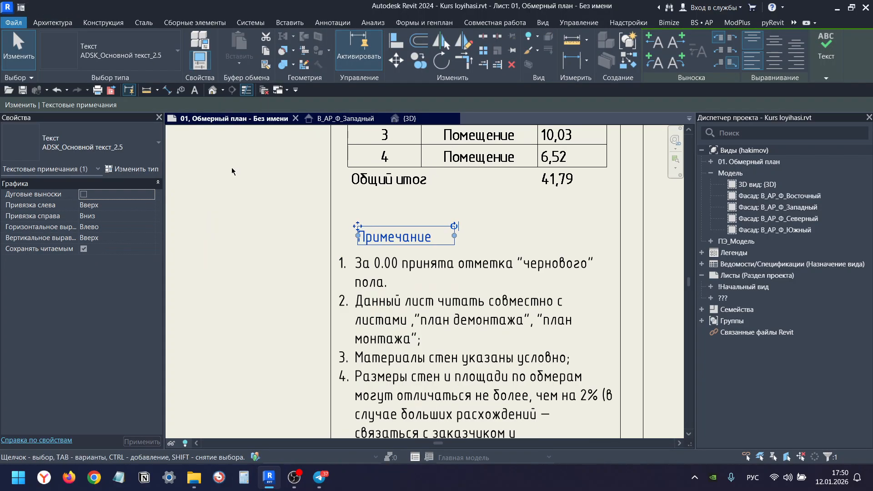
left_click(100, 142)
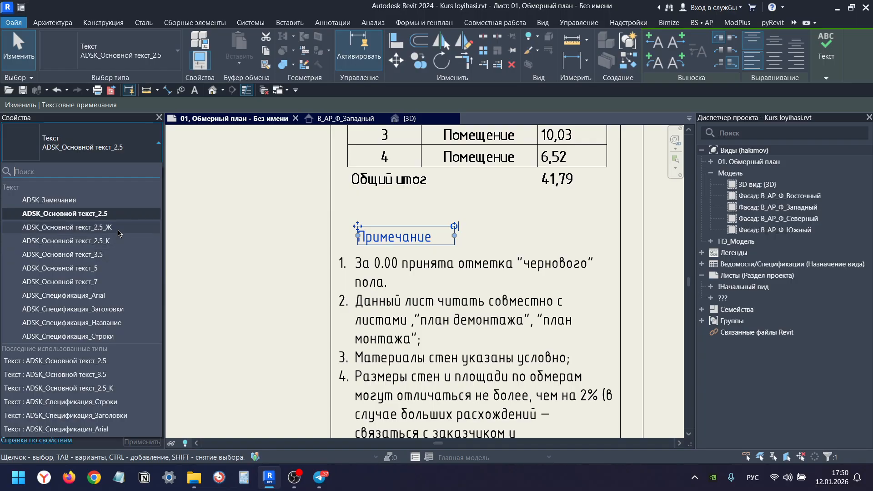
left_click(91, 227)
key("Escape")
Review the sheet's title block column, room schedule, notes and plan, ending at the outer wall beside room 2.
scroll(413, 246, "down", 3)
scroll(522, 266, "down", 2)
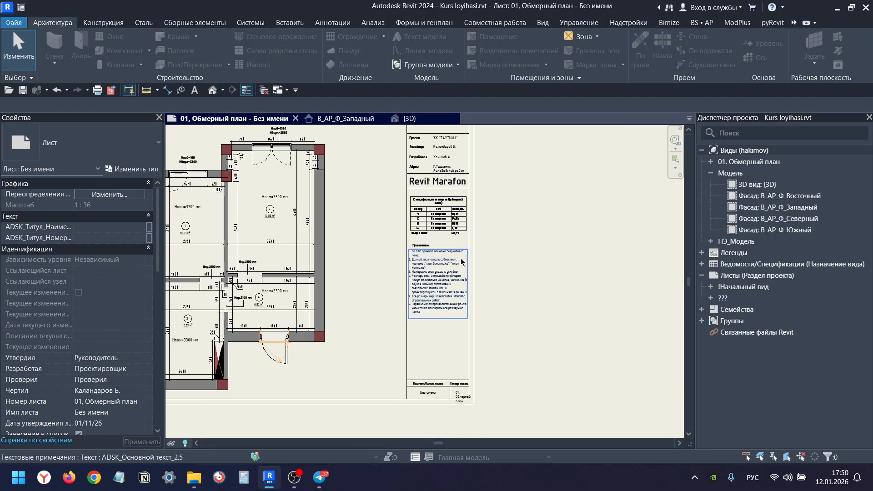
scroll(520, 263, "up", 3)
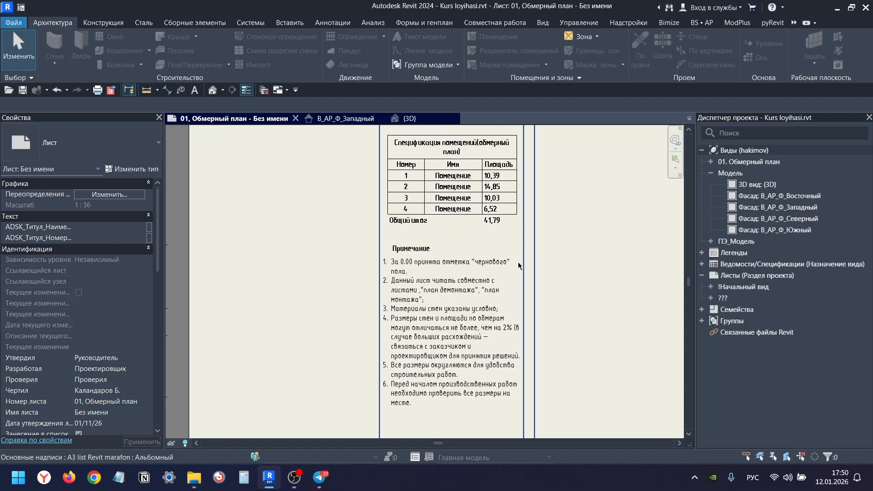
scroll(520, 263, "down", 1)
middle_click_drag(522, 264, 535, 333)
middle_click_drag(586, 214, 585, 258)
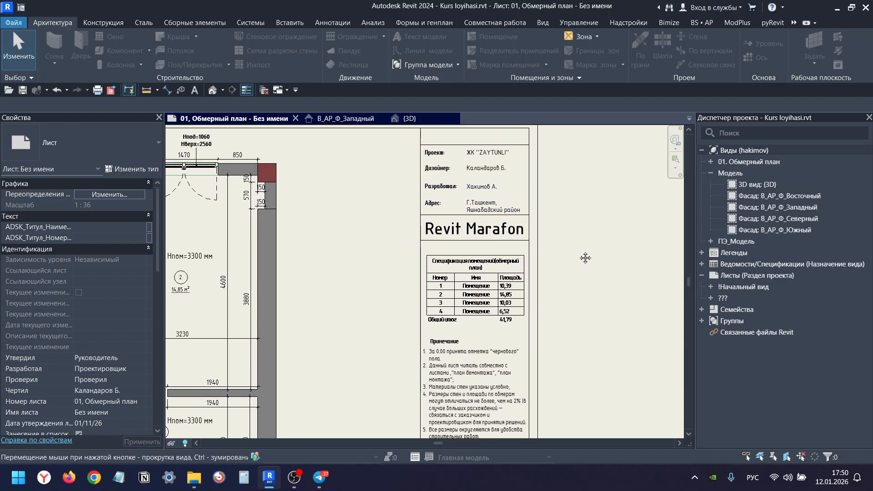
scroll(415, 157, "down", 2)
middle_click_drag(397, 201, 495, 215)
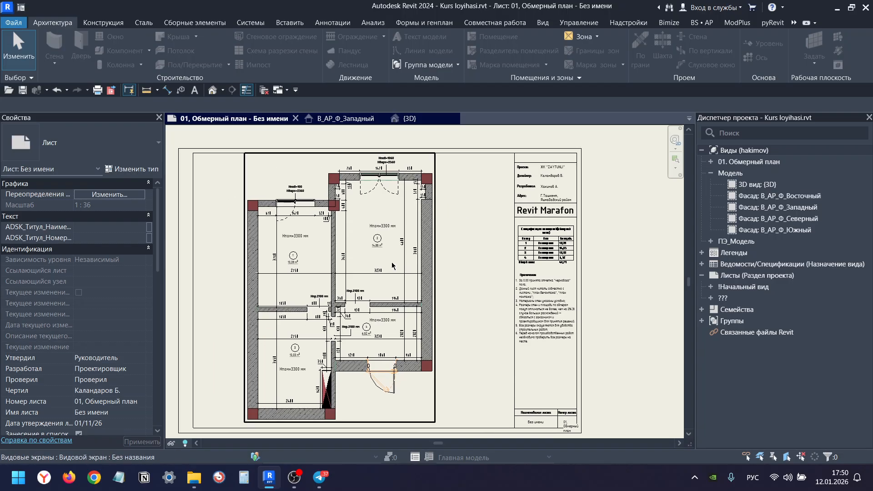
scroll(247, 238, "up", 2)
middle_click_drag(349, 252, 322, 252)
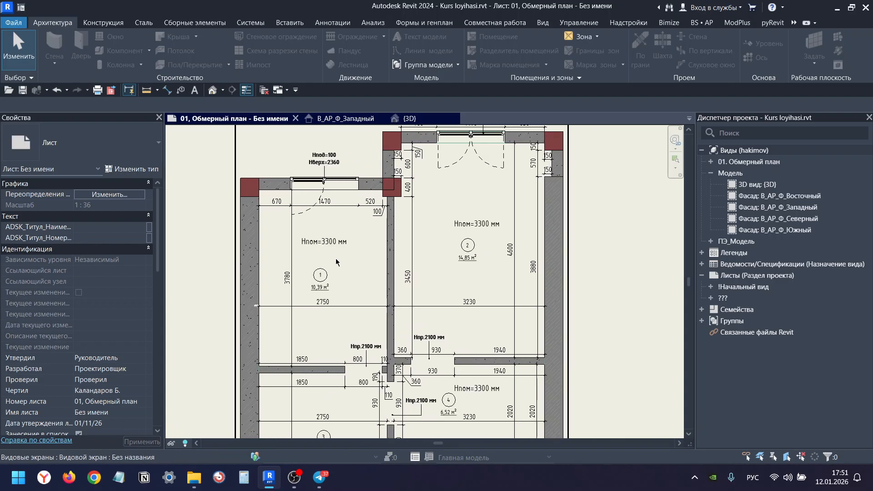
scroll(350, 260, "down", 2)
middle_click_drag(396, 266, 376, 277)
scroll(403, 217, "up", 5)
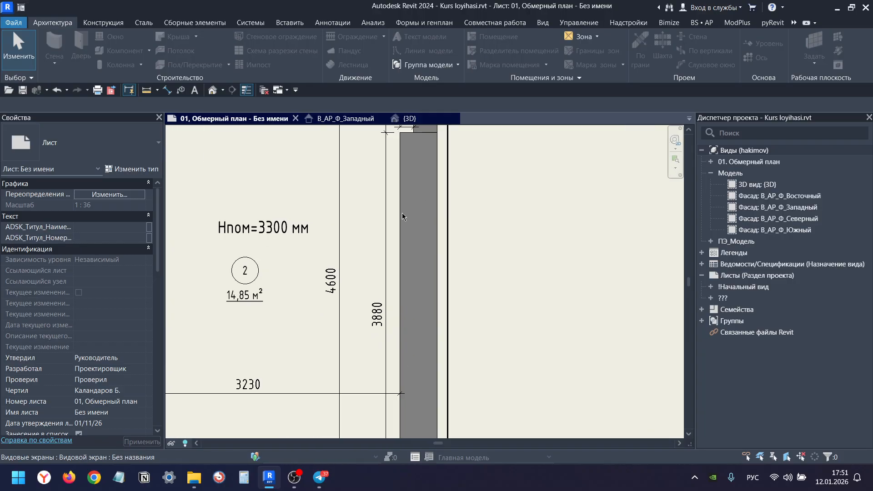
middle_click_drag(423, 211, 409, 261)
scroll(406, 196, "up", 2)
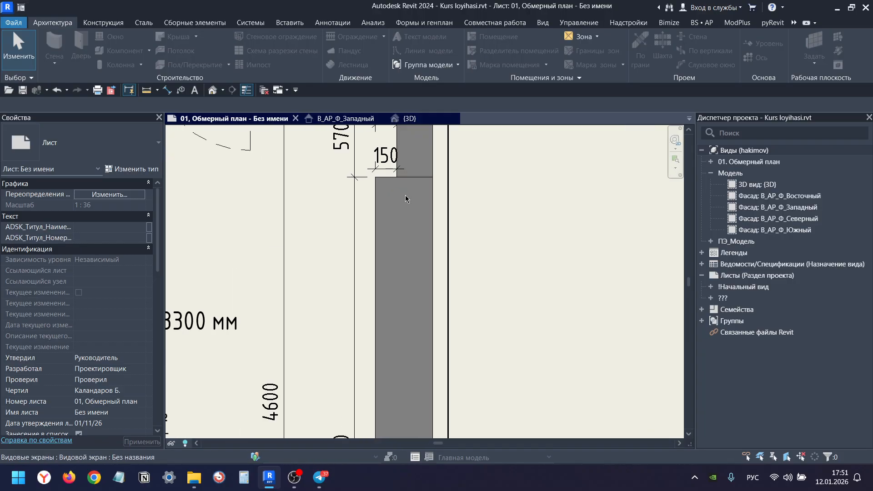
scroll(406, 198, "up", 1)
Activate the plan viewport on the sheet and examine the outer walls and columns around room 2.
double_click(405, 212)
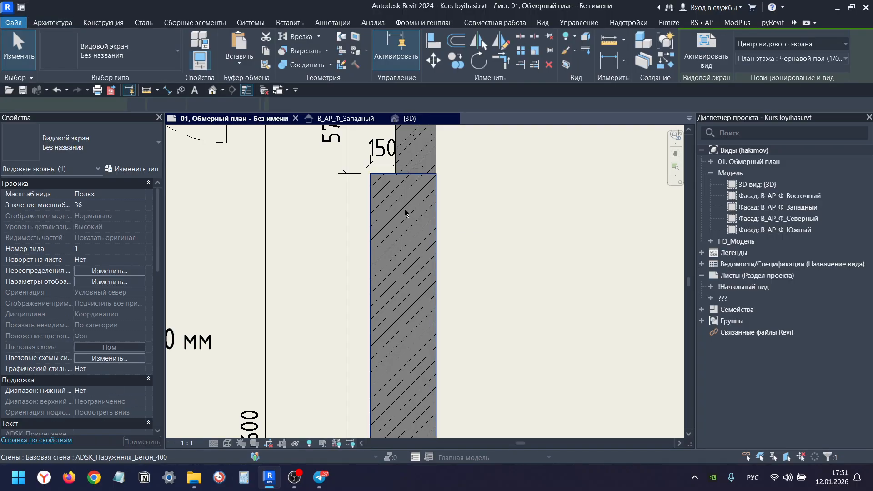
scroll(407, 221, "down", 2)
scroll(408, 221, "down", 4)
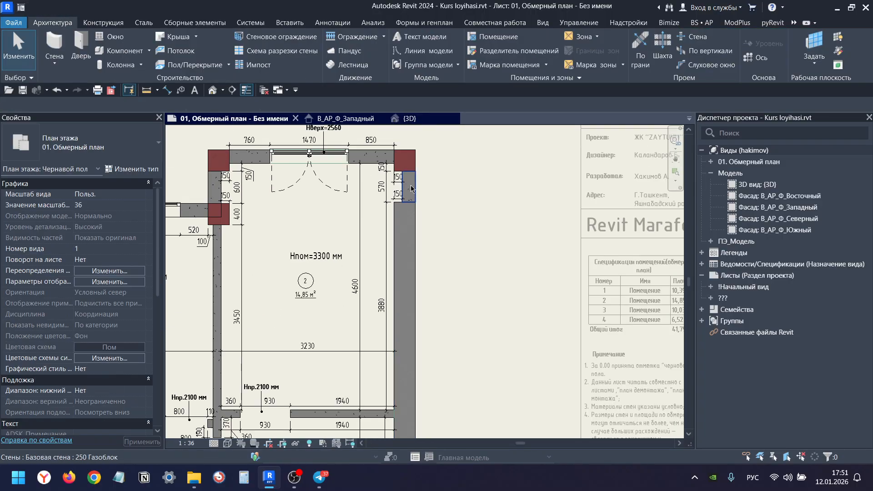
scroll(411, 189, "up", 5)
scroll(410, 196, "up", 1)
middle_click_drag(410, 197, 437, 226)
scroll(438, 226, "down", 5)
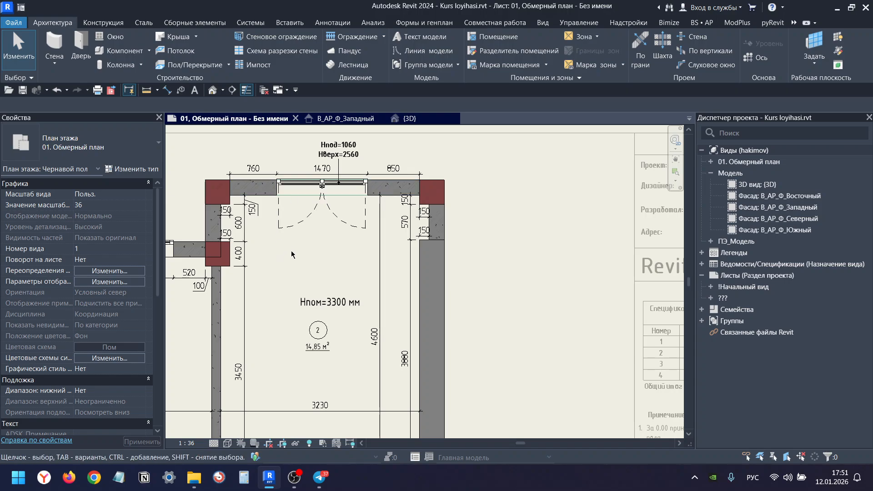
scroll(379, 205, "down", 3)
scroll(379, 216, "up", 1)
scroll(379, 219, "up", 1)
scroll(378, 215, "up", 3)
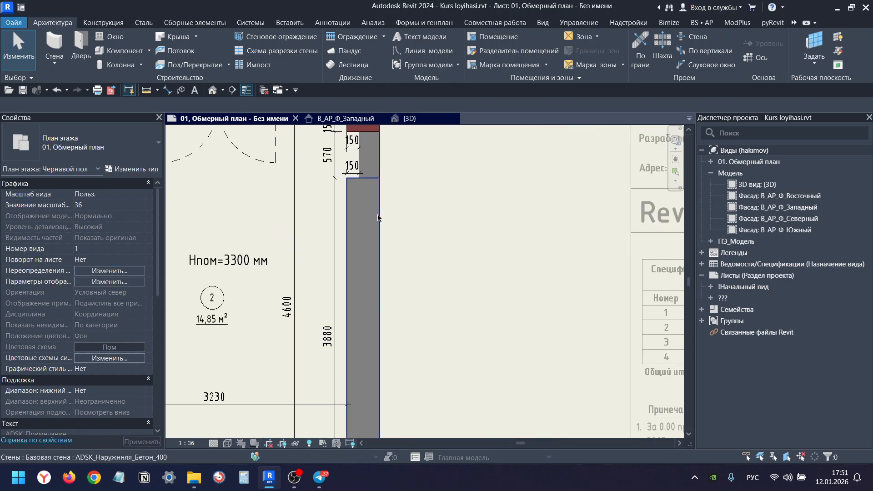
Check the description in the type properties of the concrete outer wall beside room 2, and deactivate the viewport.
left_click(378, 214)
left_click(132, 168)
scroll(236, 252, "down", 7)
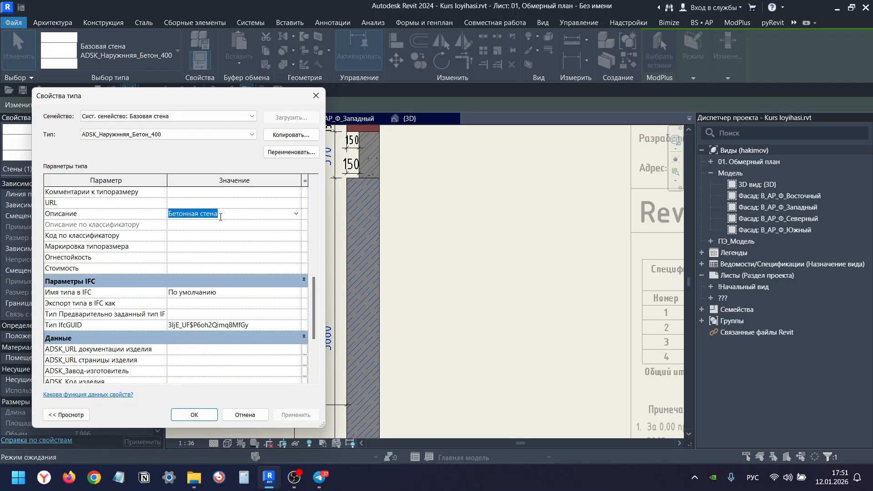
left_click(193, 414)
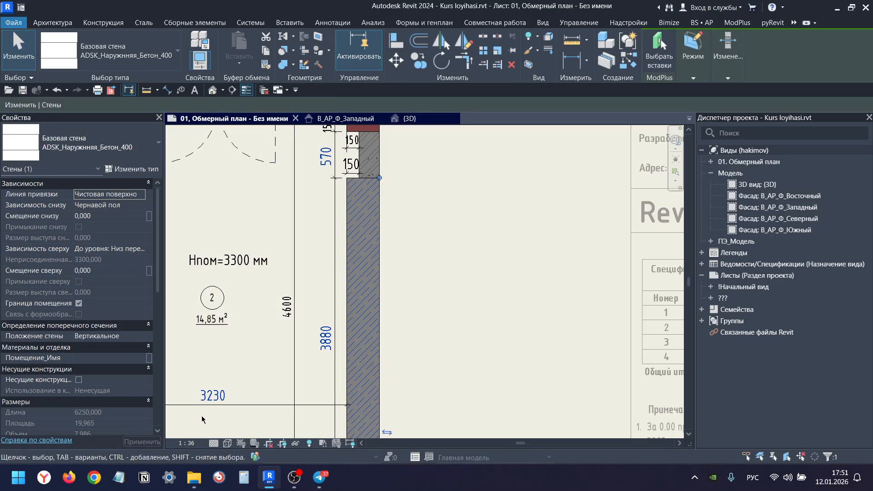
scroll(415, 134, "down", 4)
left_click(414, 133)
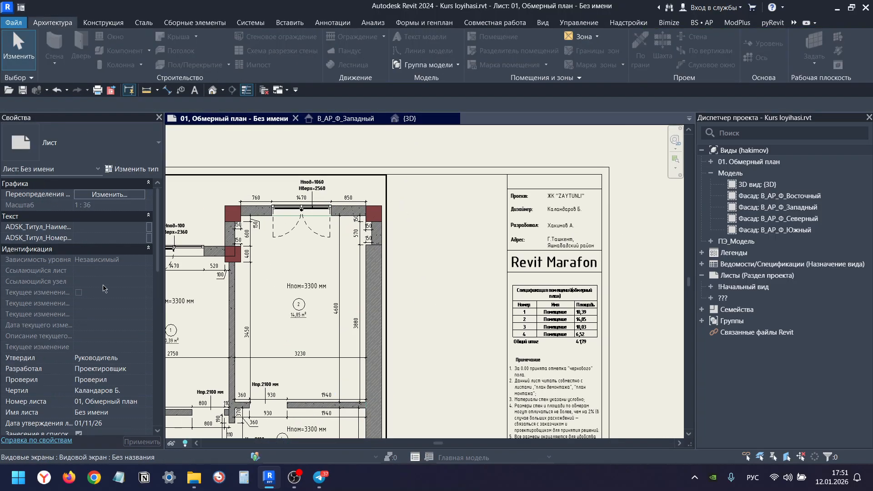
Open the filter overrides of the view template "01. Обмерный план" assigned to the plan viewport.
scroll(91, 286, "down", 10)
scroll(91, 286, "up", 6)
scroll(91, 286, "up", 4)
scroll(200, 285, "down", 4)
left_click(285, 288)
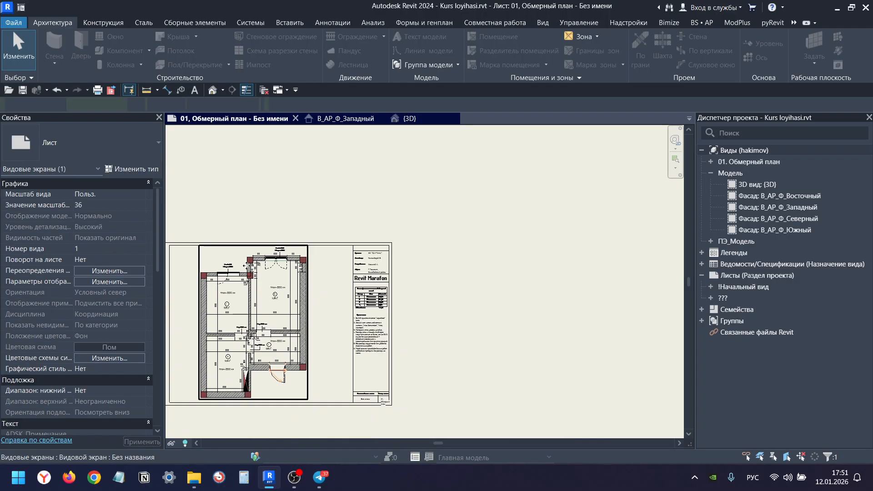
left_click(213, 307)
scroll(105, 307, "down", 10)
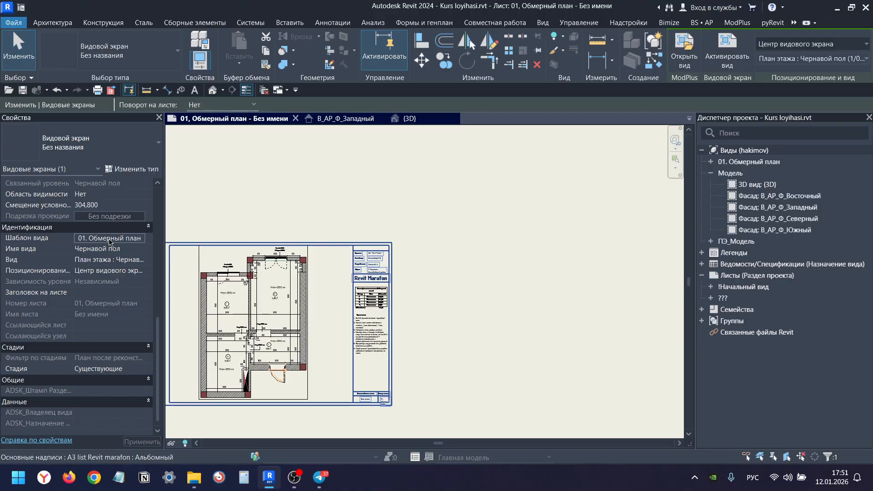
left_click(118, 241)
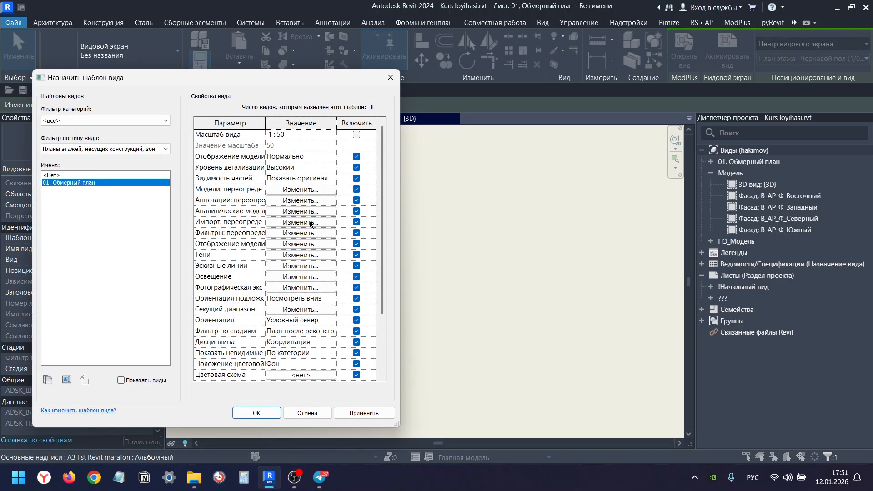
left_click(309, 234)
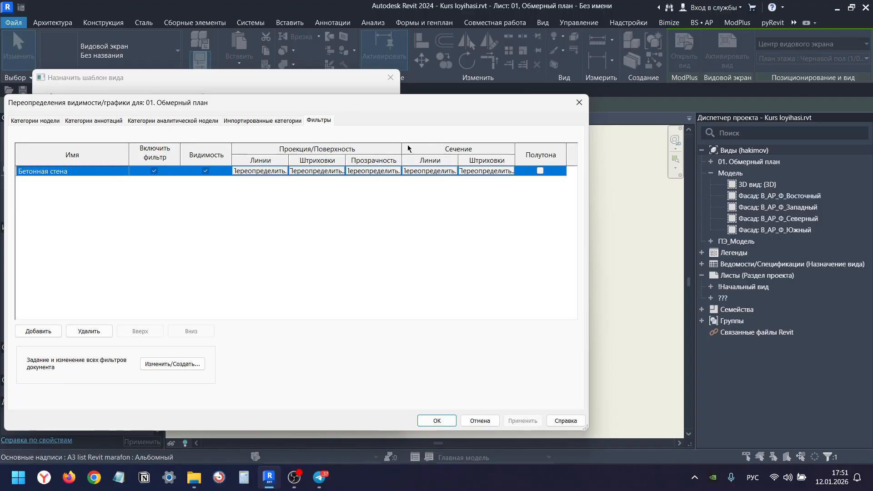
left_click(440, 173)
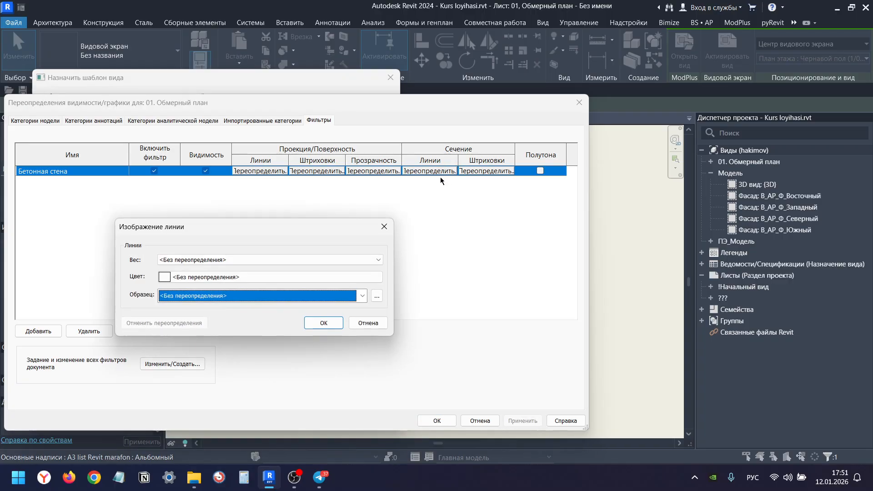
key("Escape")
left_click(482, 170)
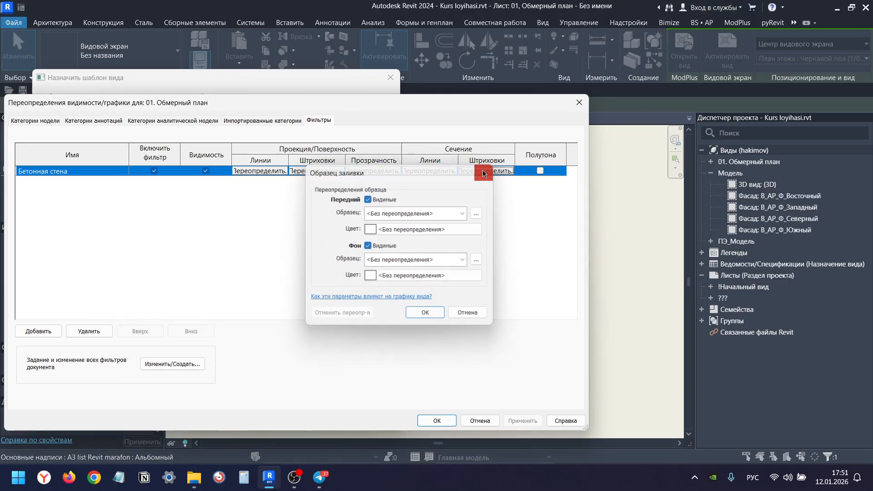
left_click(482, 170)
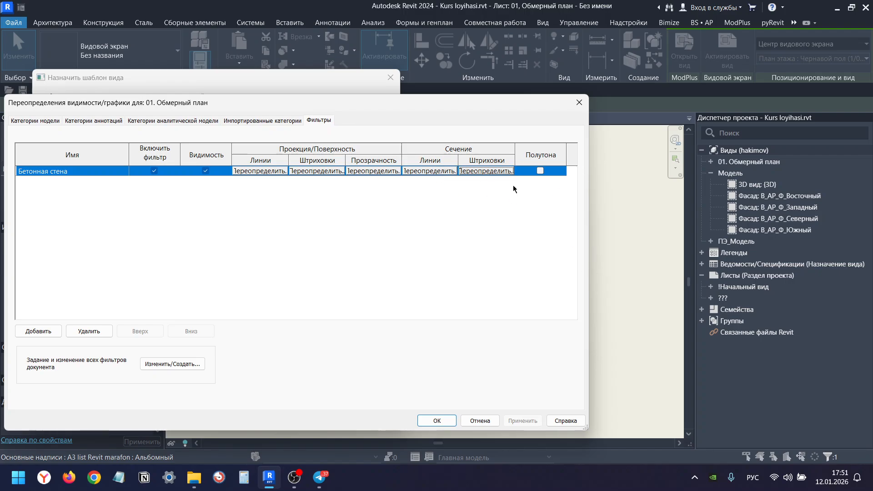
Override the cut foreground pattern of the filter "Бетонная стена" with ADSK_Бетон_Железобетон_Вверх_1.5 мм in colour RGB 056-056-056.
left_click(471, 173)
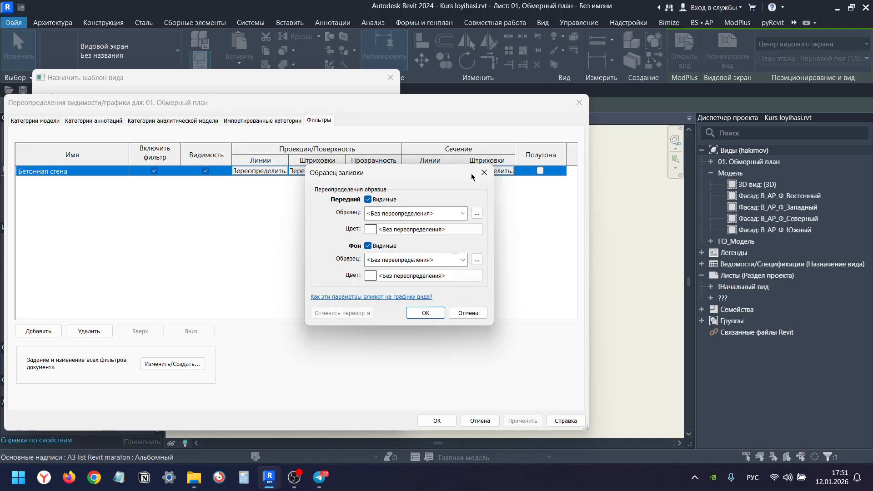
left_click(393, 213)
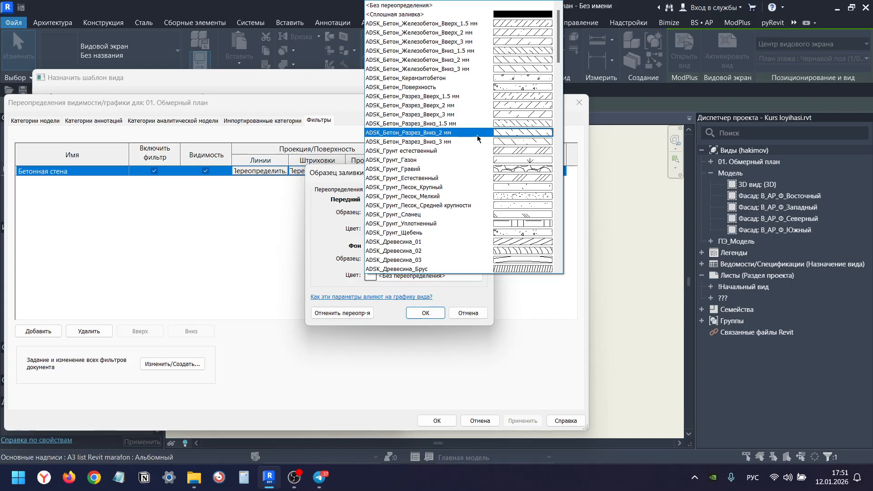
scroll(468, 135, "down", 1)
scroll(467, 135, "up", 1)
left_click(472, 24)
left_click(395, 229)
left_click(320, 230)
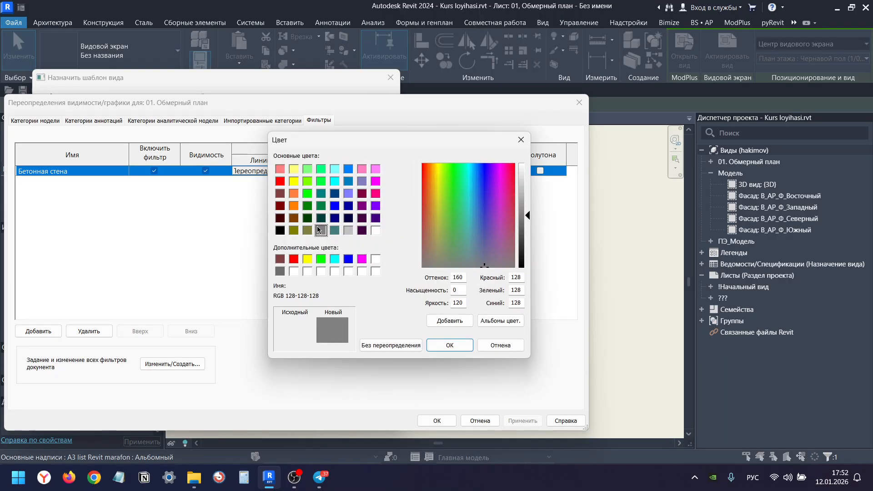
left_click_drag(528, 222, 527, 246)
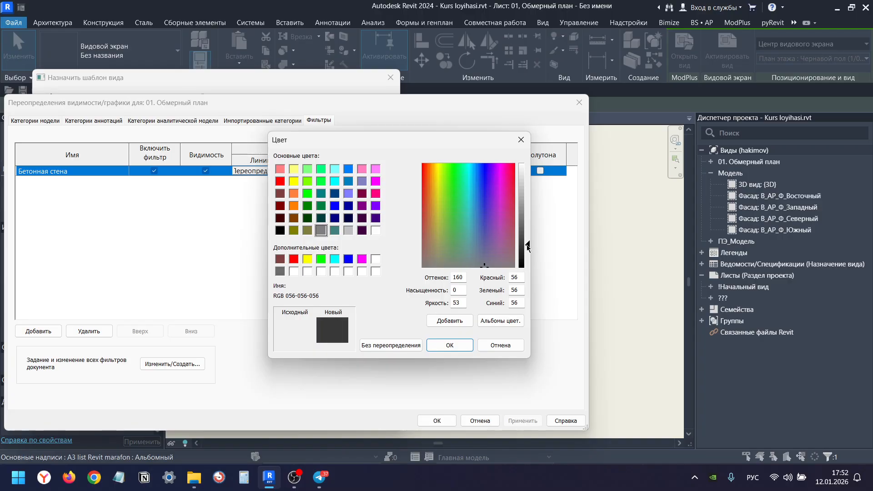
left_click(449, 345)
Set the filter's cut background pattern to solid fill (Сплошная заливка) in dark grey RGB 057-057-057.
left_click(418, 263)
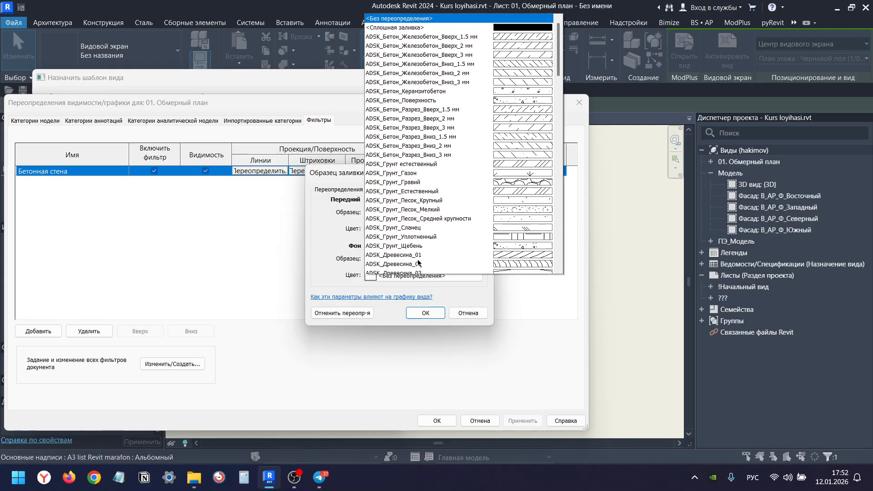
left_click(527, 15)
left_click(394, 278)
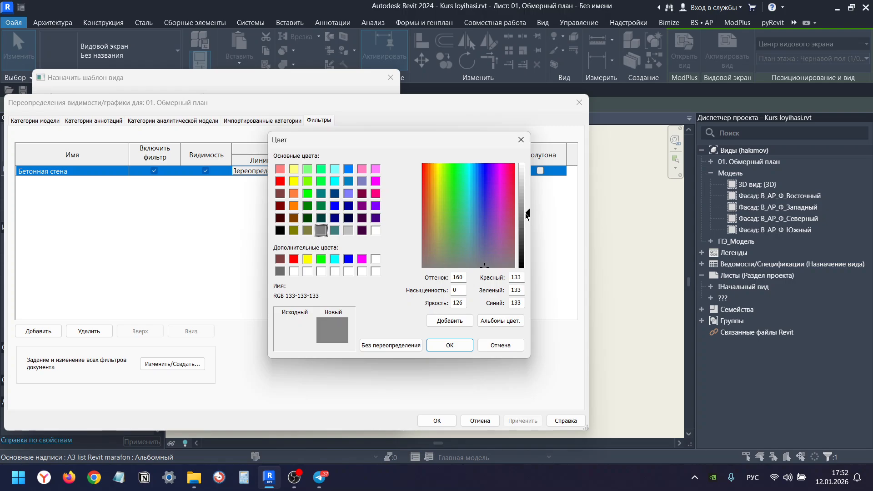
left_click_drag(524, 210, 524, 216)
left_click(440, 347)
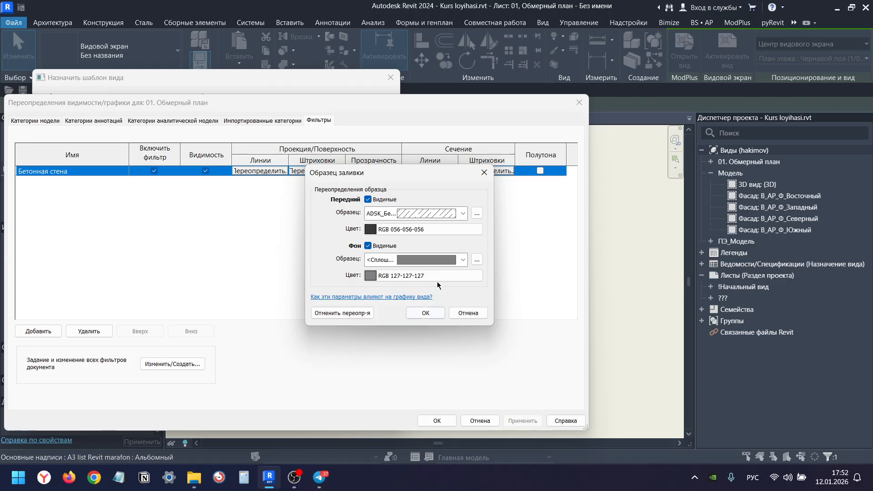
left_click(455, 274)
left_click_drag(524, 232, 529, 242)
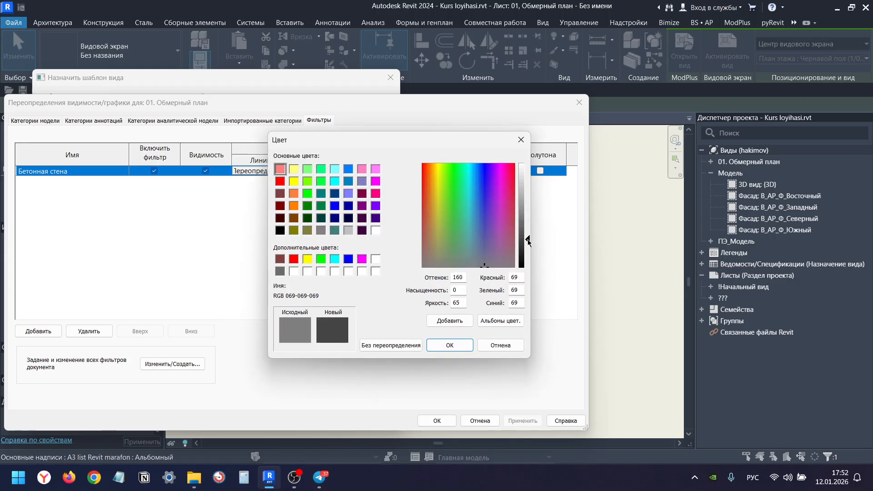
left_click(450, 346)
Set the filter's cut foreground colour to RGB 128-000-000 and apply the overrides to the plan's view template.
left_click(455, 274)
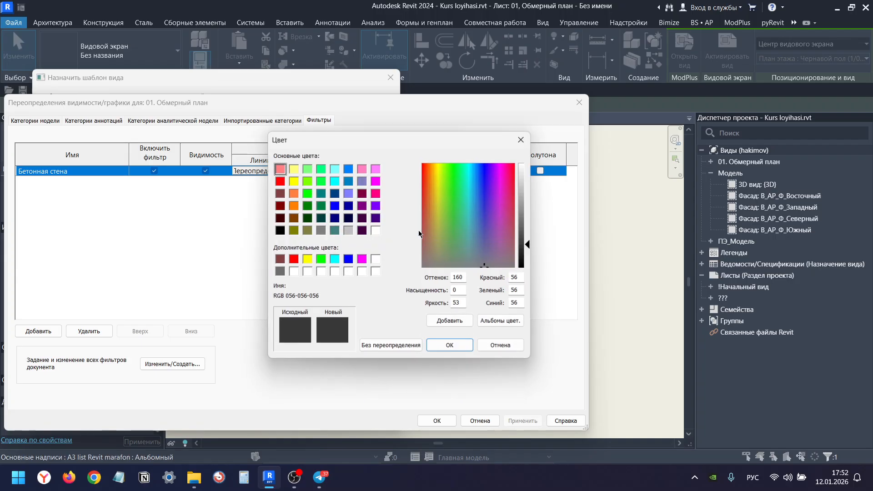
left_click(280, 194)
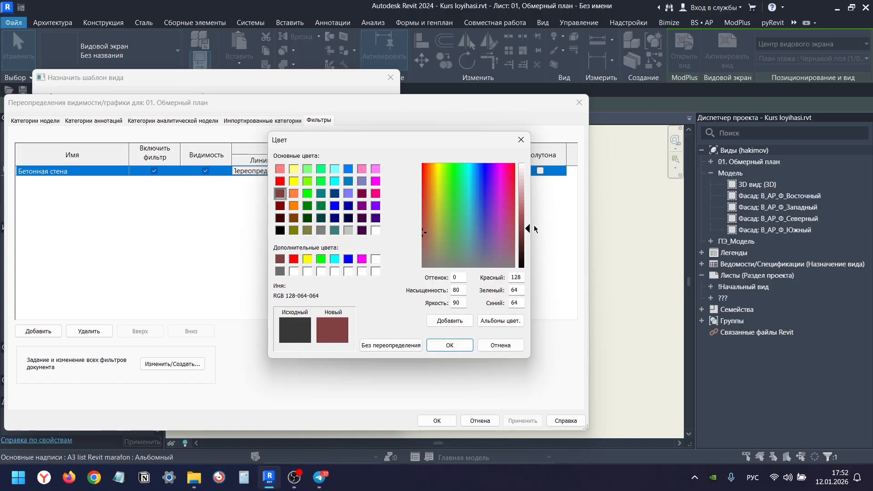
left_click(281, 206)
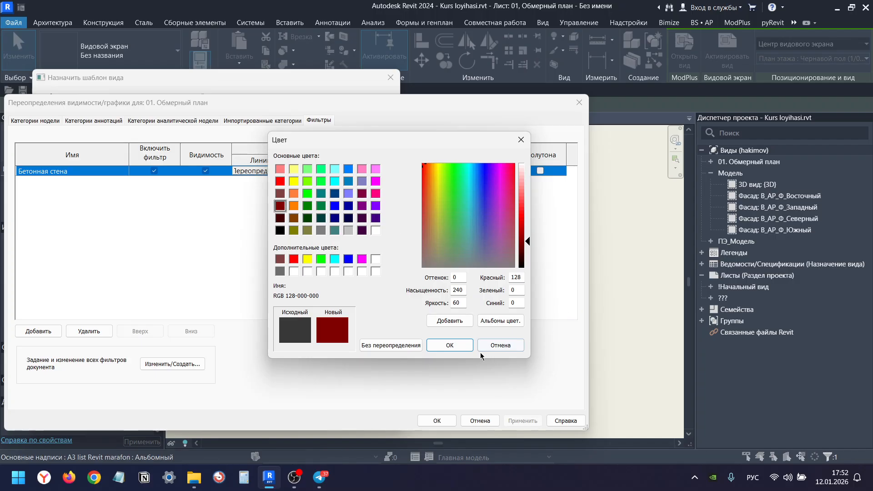
left_click(456, 347)
left_click(421, 313)
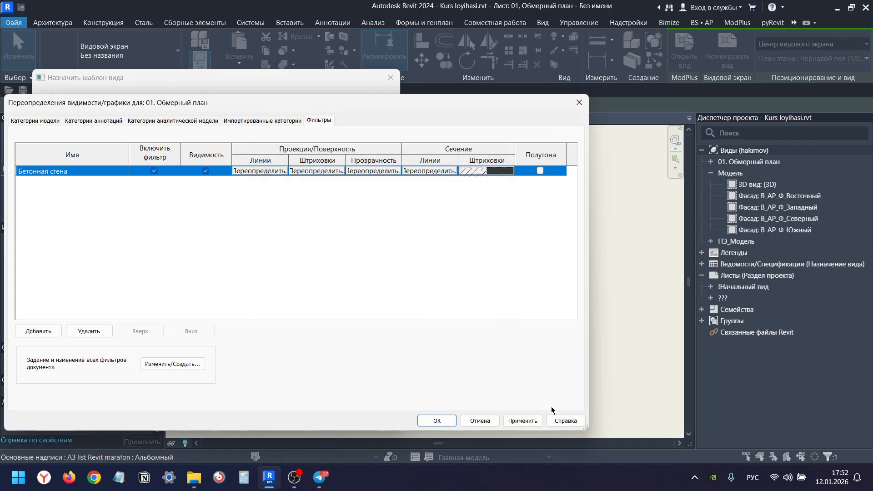
left_click(523, 421)
left_click(437, 421)
left_click(377, 413)
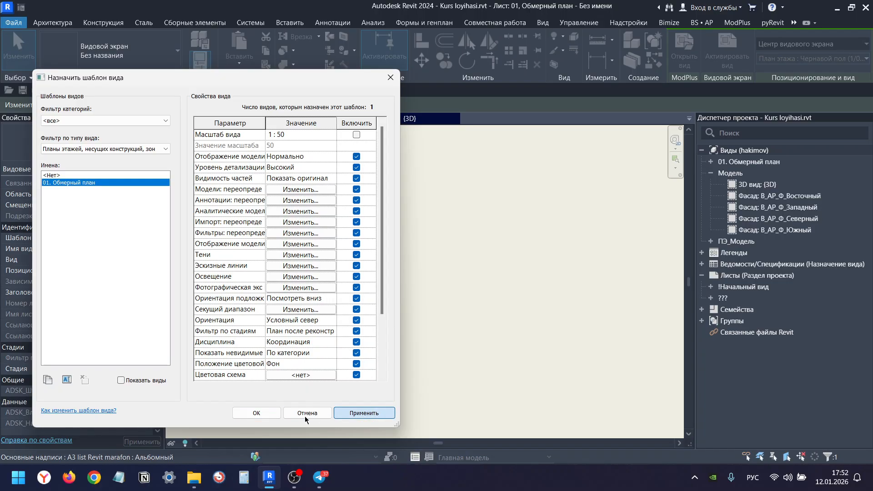
left_click(306, 416)
Change the cut background colour of the template's filter "Бетонная стена" to RGB 128-128-128.
scroll(432, 267, "up", 6)
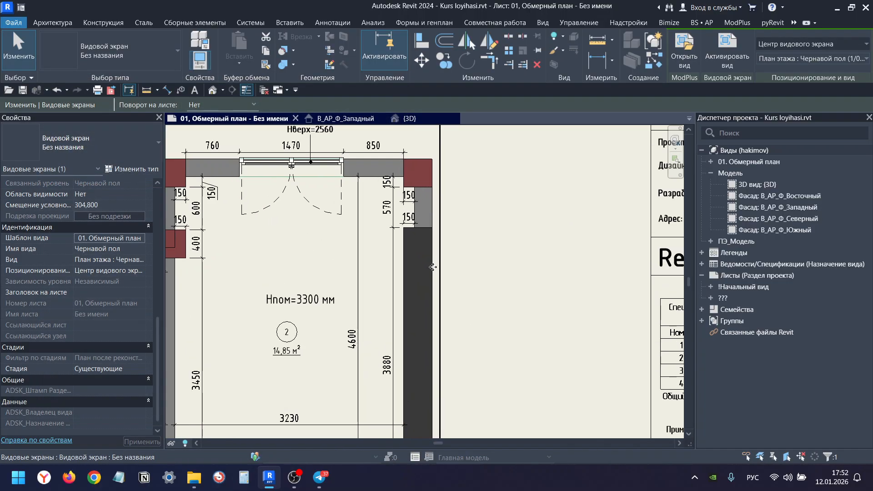
scroll(432, 267, "up", 3)
scroll(404, 214, "up", 4)
scroll(404, 214, "down", 5)
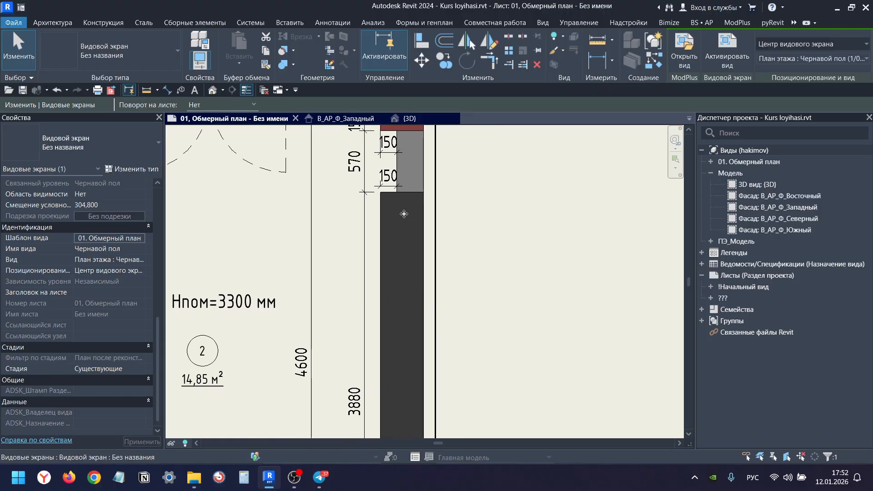
scroll(404, 213, "down", 5)
scroll(382, 261, "up", 3)
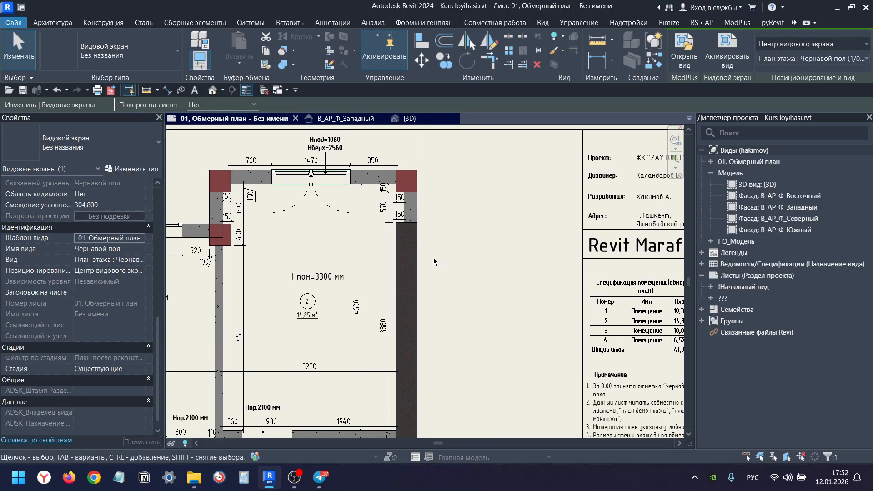
left_click(97, 241)
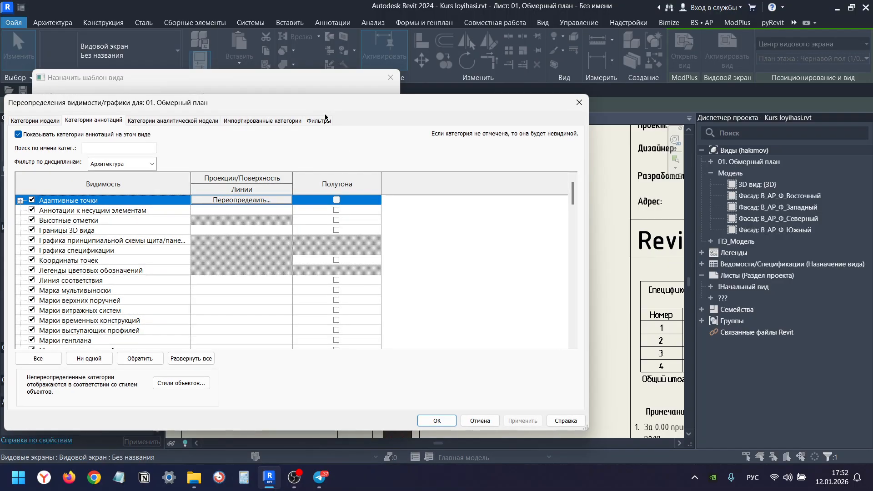
left_click(325, 121)
left_click(496, 170)
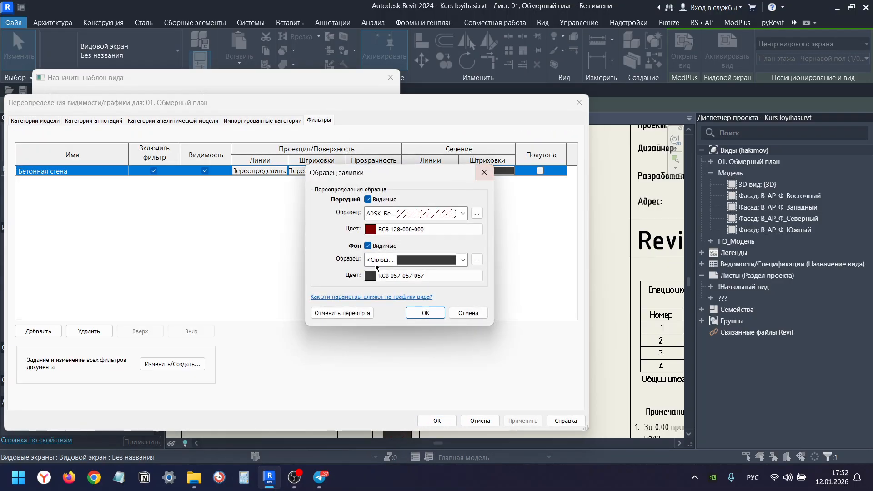
left_click(389, 279)
left_click(321, 231)
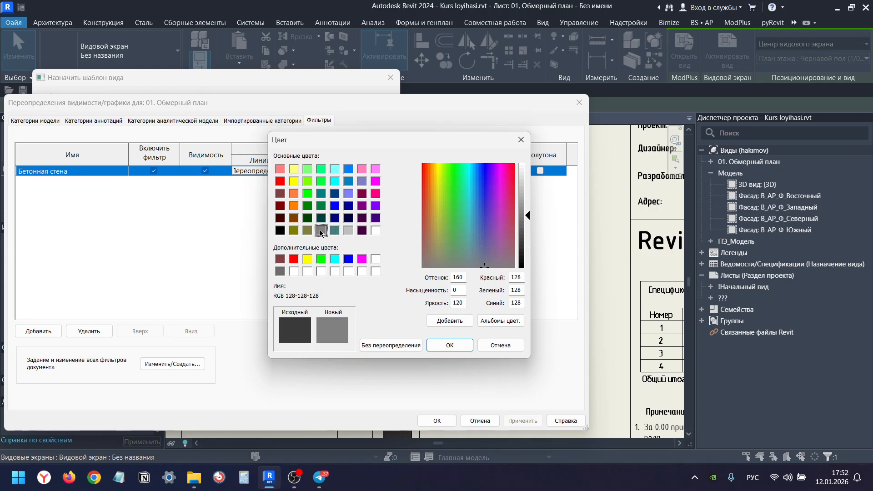
left_click(449, 346)
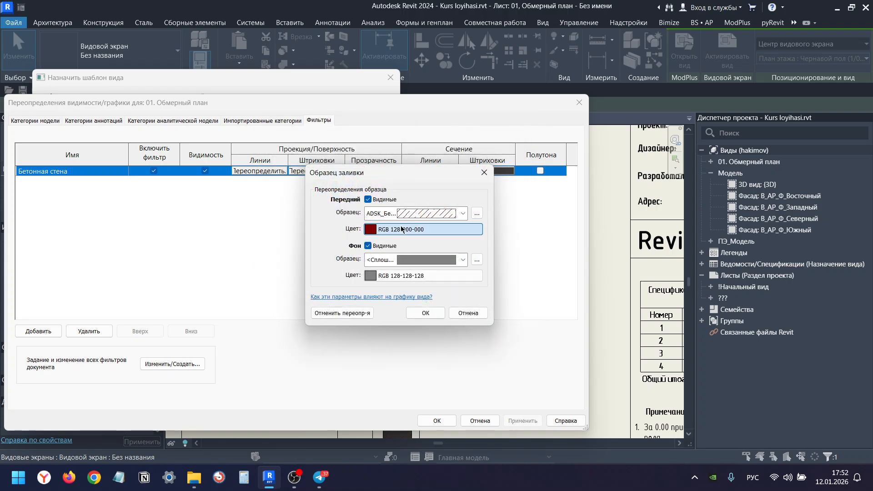
Set the cut foreground pattern colour of the concrete wall filter to light grey RGB 233-233-233.
left_click(412, 230)
left_click(280, 231)
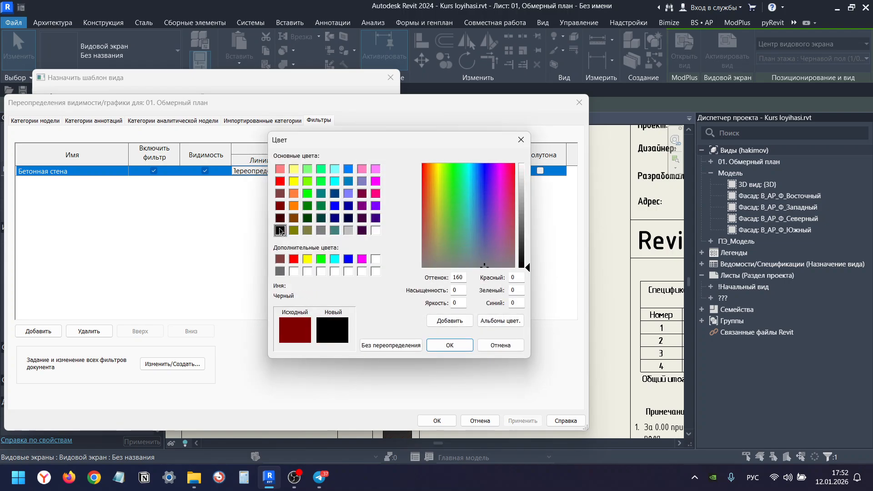
left_click(349, 230)
left_click(451, 345)
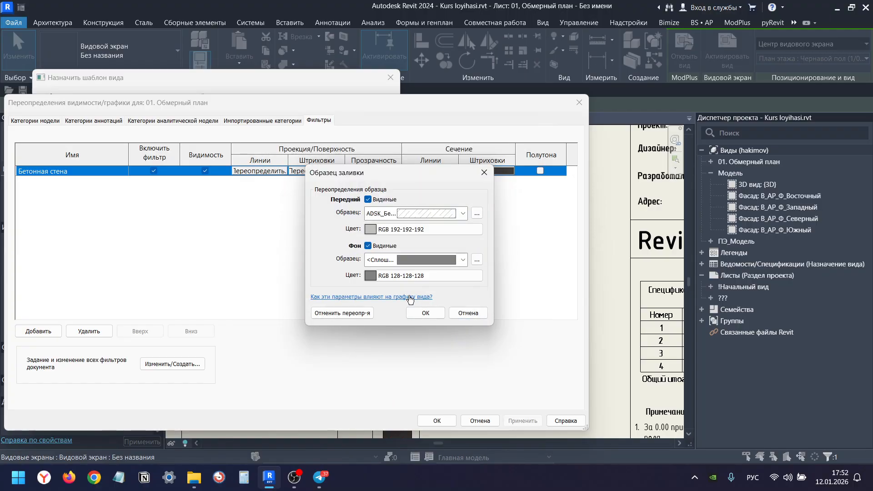
left_click(411, 229)
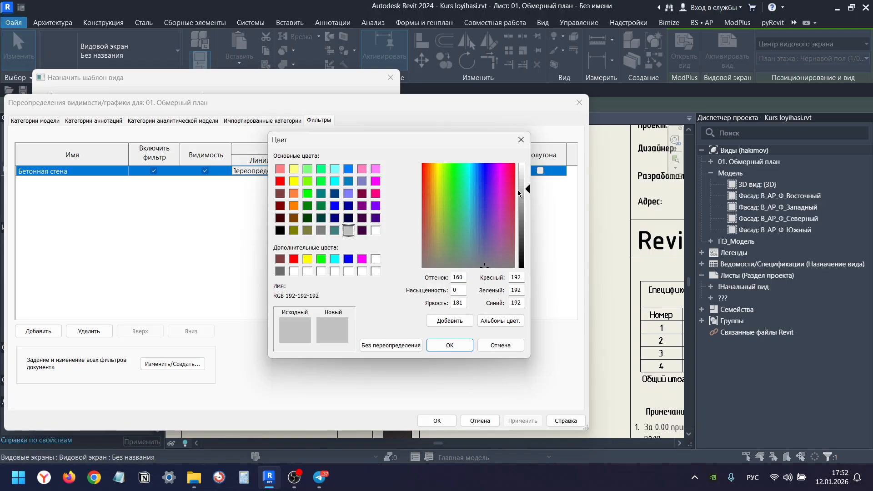
left_click(523, 174)
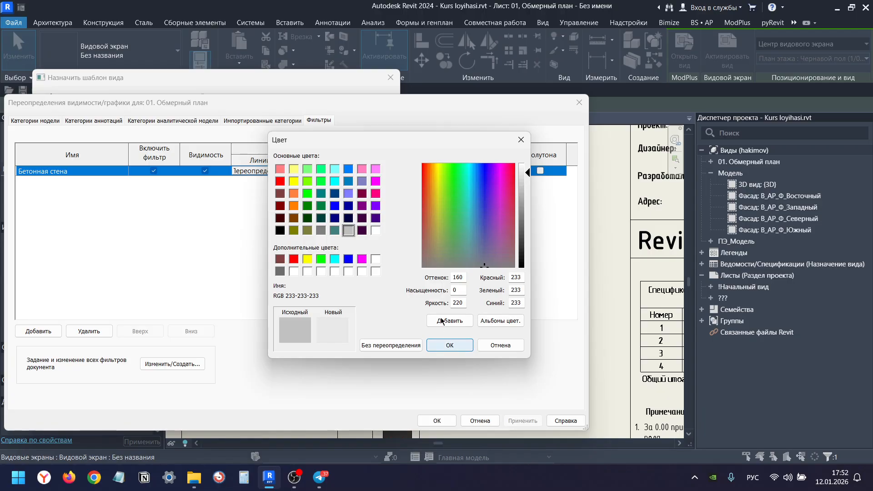
left_click(450, 345)
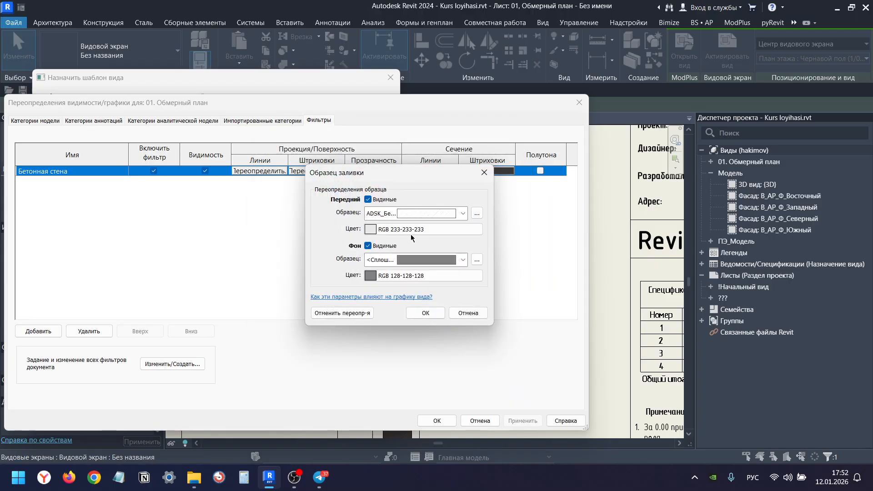
Switch the filter's cut foreground pattern to ADSK_Бетон_Железобетон_Вверх_3 мм and apply the updated view template.
left_click(411, 233)
key("Escape")
left_click(413, 203)
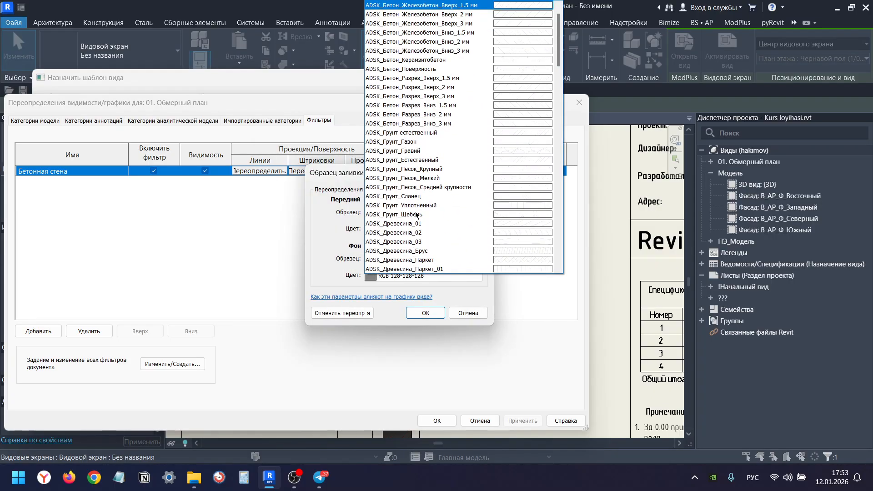
scroll(466, 50, "up", 3)
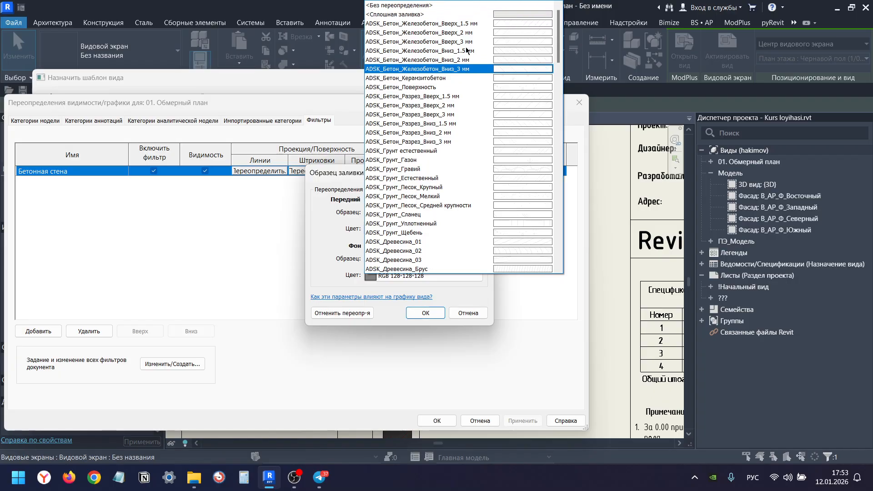
left_click(483, 40)
left_click(425, 313)
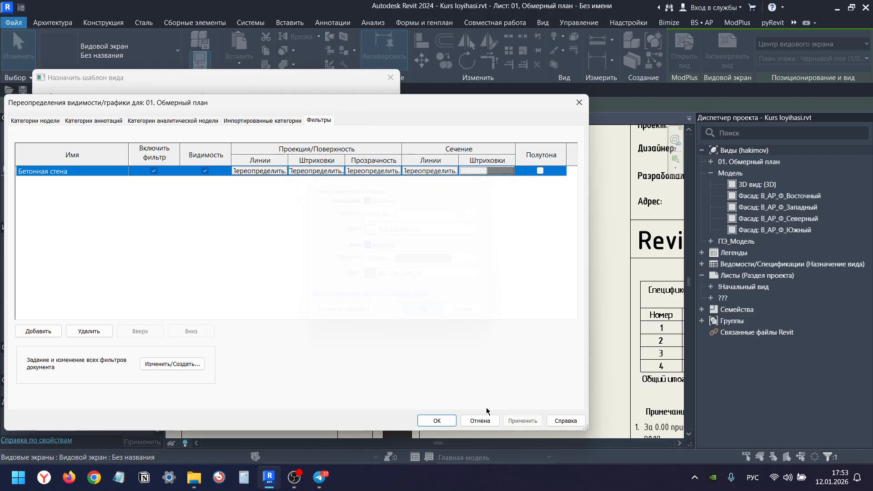
left_click(435, 420)
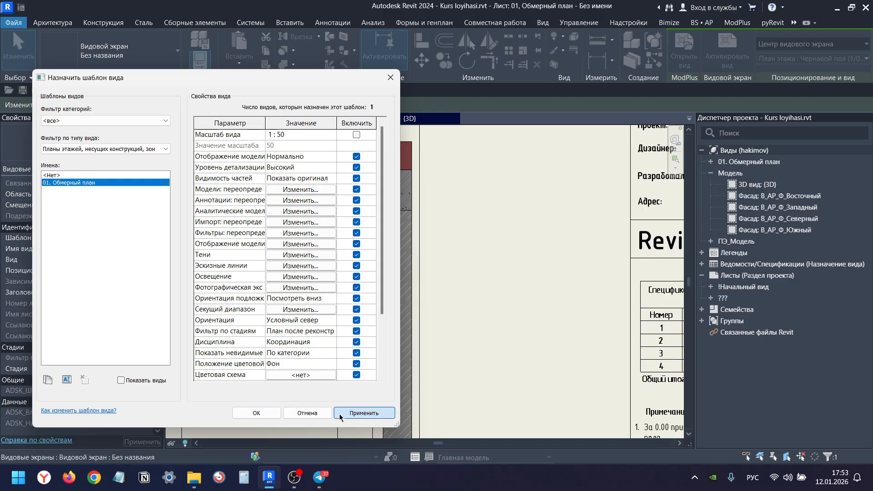
left_click(256, 414)
Examine the cut hatching of the concrete outer wall beside room 2 against the neighbouring walls on the sheet.
scroll(373, 325, "down", 5)
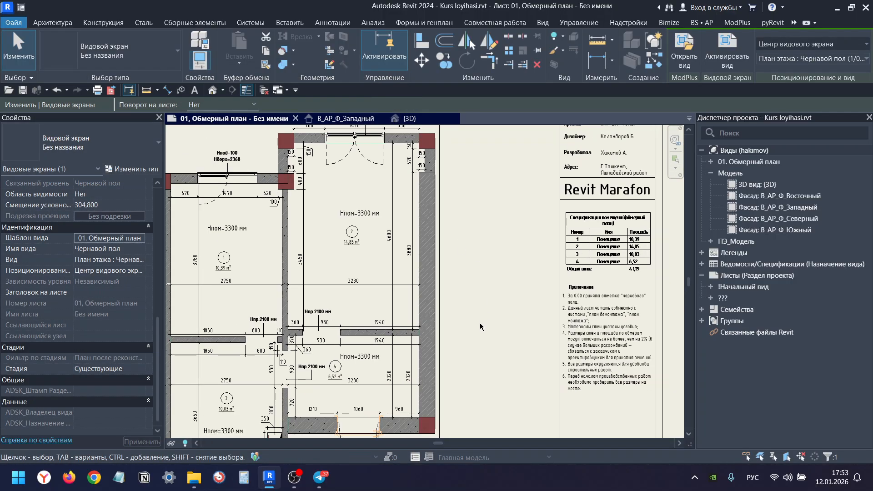
scroll(458, 188, "up", 8)
mouse_move(458, 187)
middle_mouse_down()
mouse_move(452, 267)
mouse_move(434, 267)
middle_mouse_up()
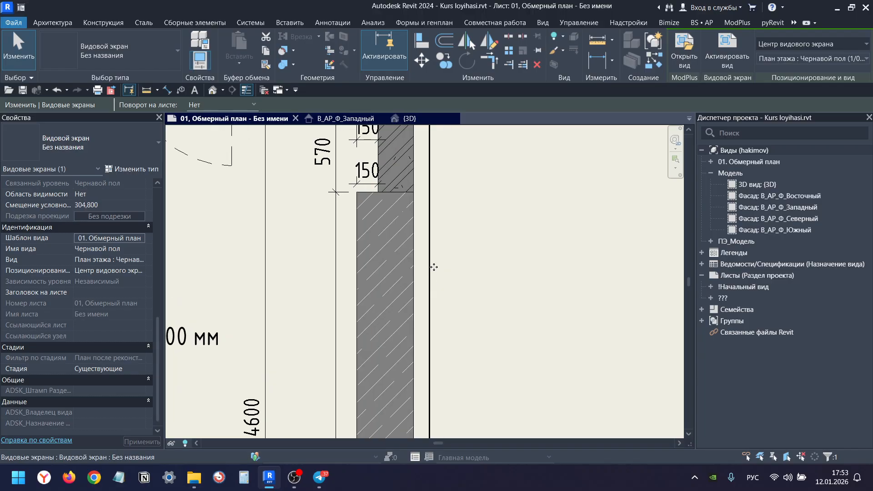
scroll(434, 267, "down", 4)
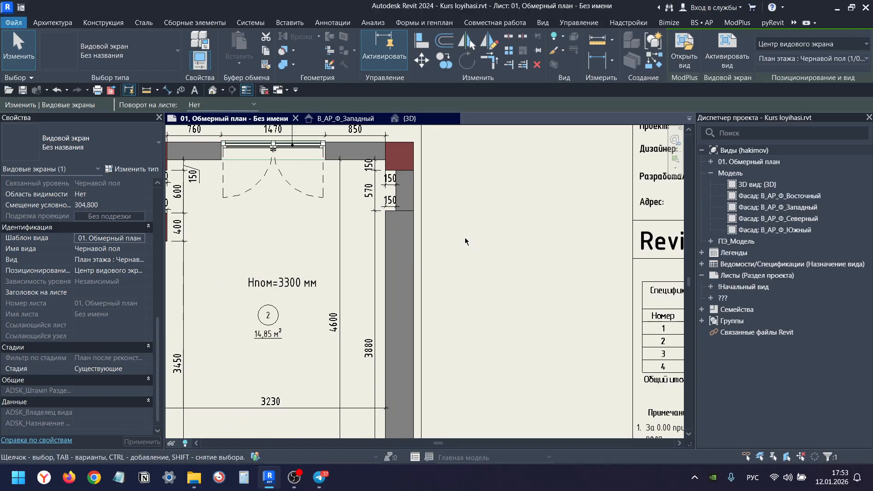
Examine the cut hatching of the walls around room 2 and review the viewport's assigned view template.
scroll(403, 238, "up", 2)
scroll(444, 230, "up", 3)
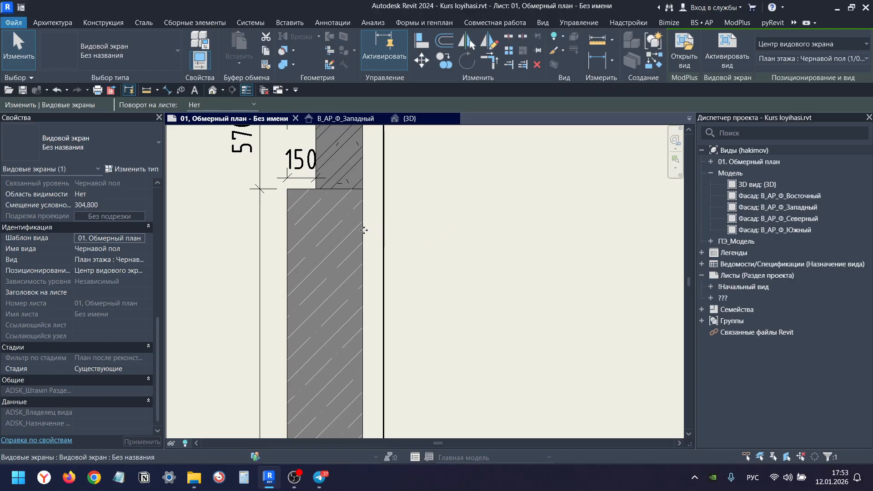
scroll(327, 248, "down", 5)
scroll(375, 231, "up", 2)
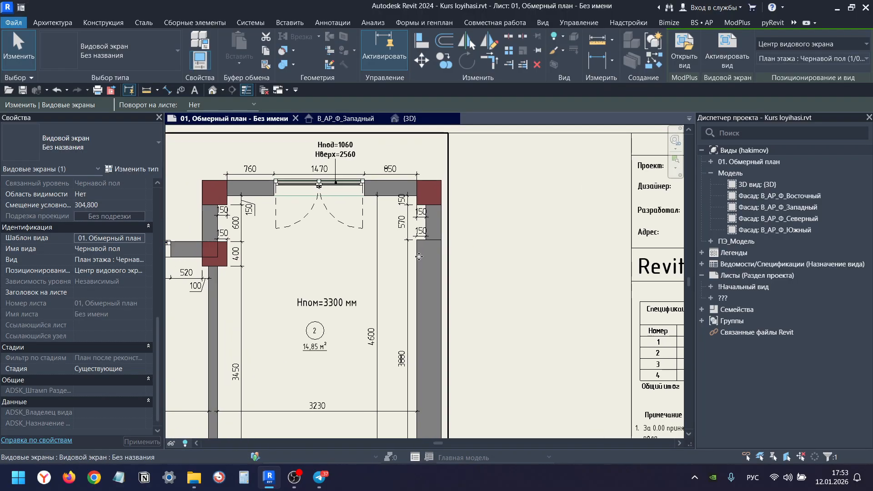
scroll(376, 231, "up", 1)
scroll(191, 233, "up", 2)
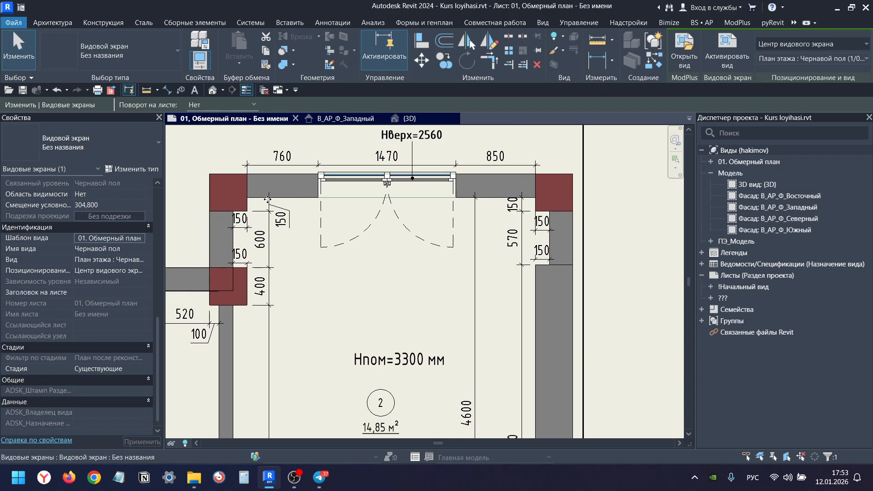
left_click(90, 239)
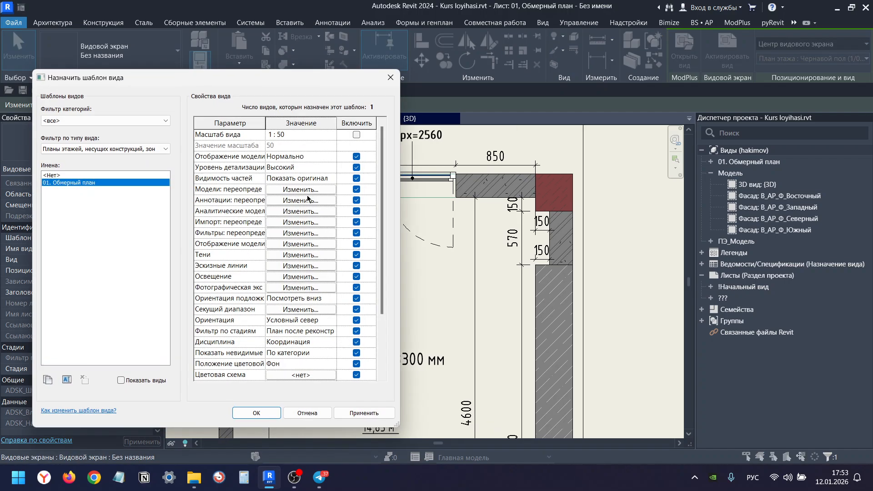
left_click(256, 413)
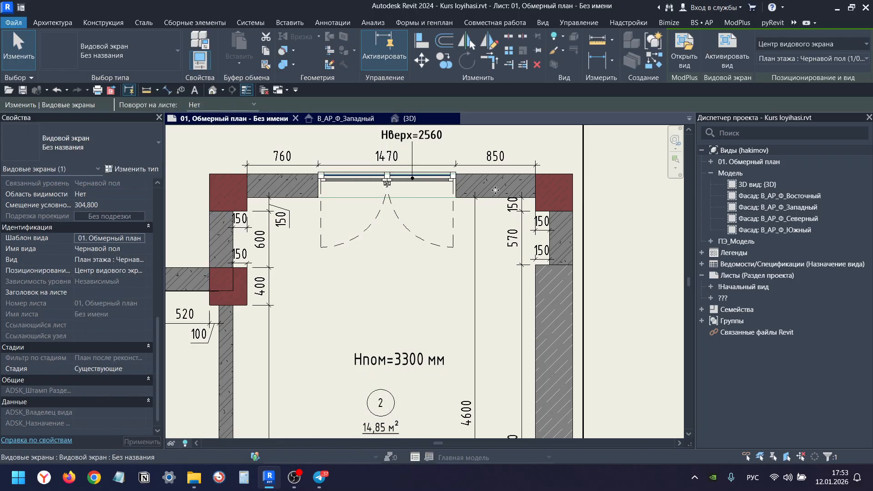
Change the description of the wall type "250 Газоблок", used beside the window of room 2, to "Газоблок".
left_click(469, 188)
scroll(470, 188, "up", 2)
left_click(114, 169)
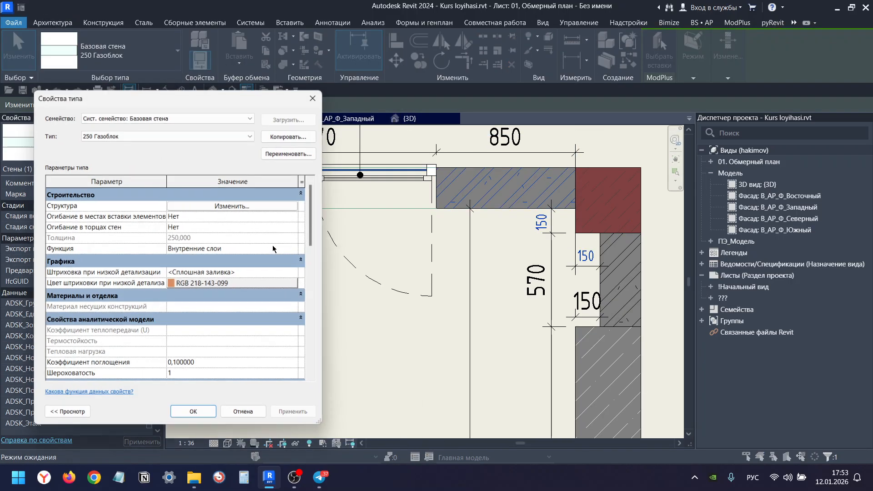
scroll(232, 274, "down", 10)
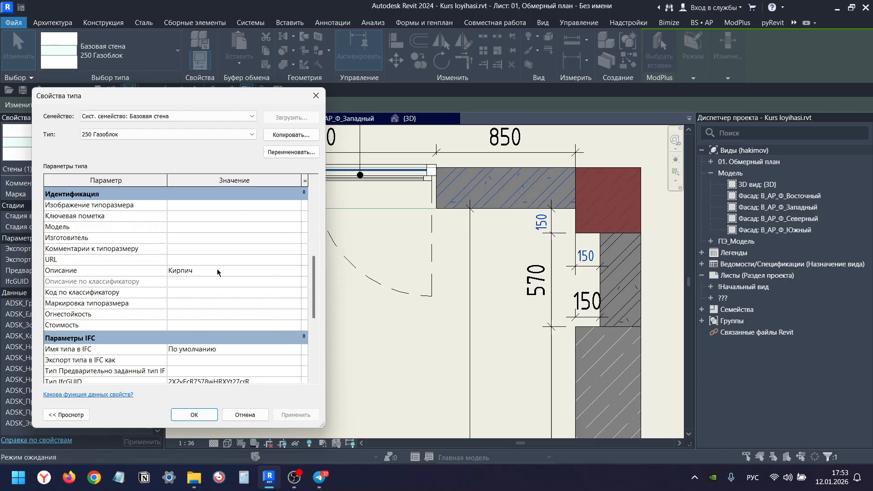
left_click(217, 270)
key("alt+shift")
type("uf")
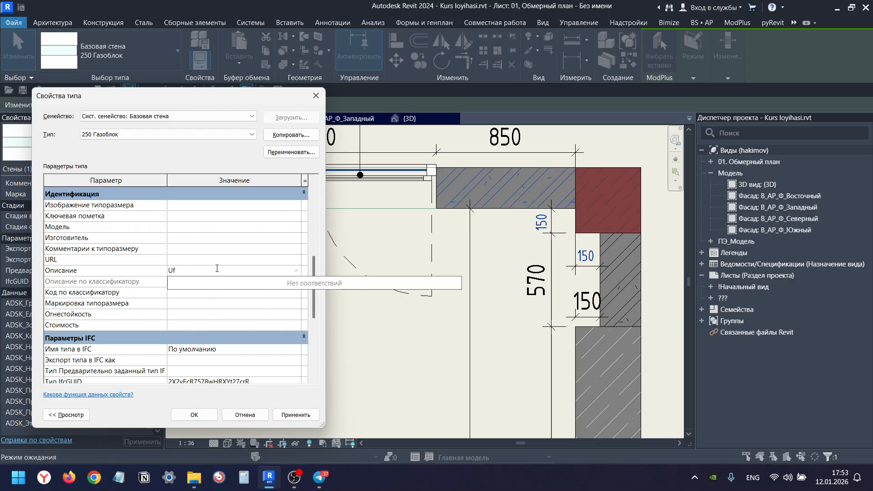
key("BackSpace")
key("BackSpace")
type("Га")
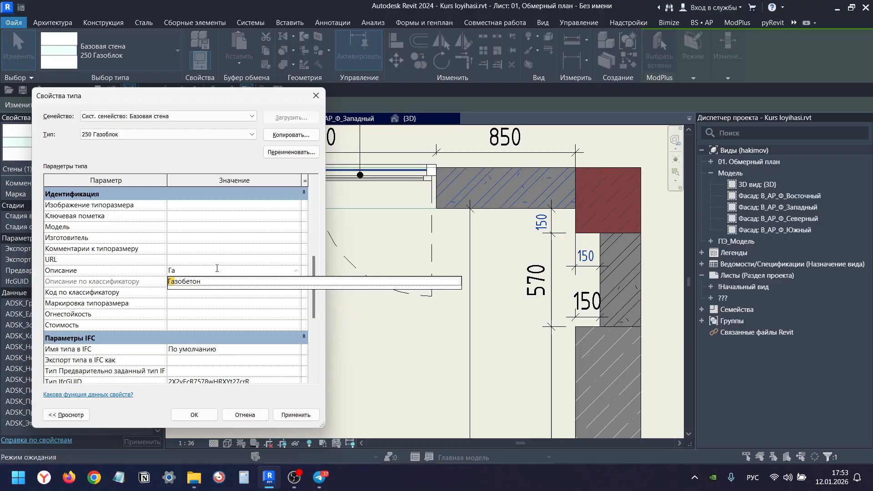
type("зоблок")
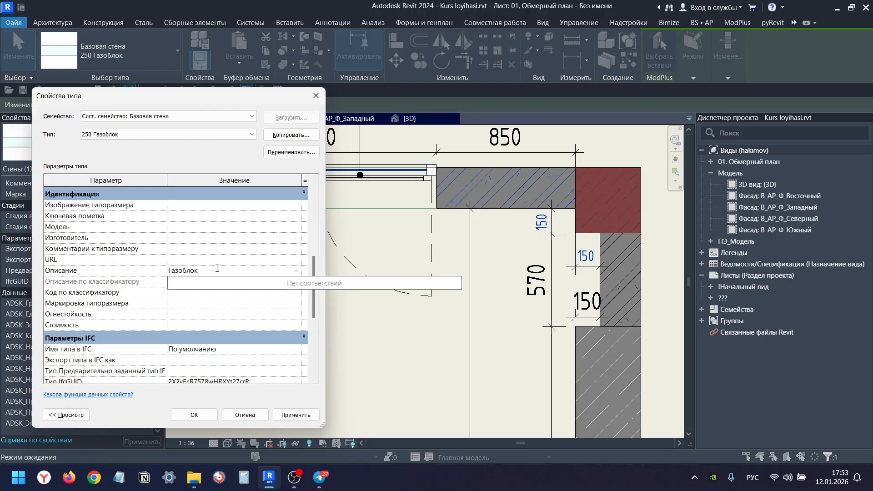
key("Return")
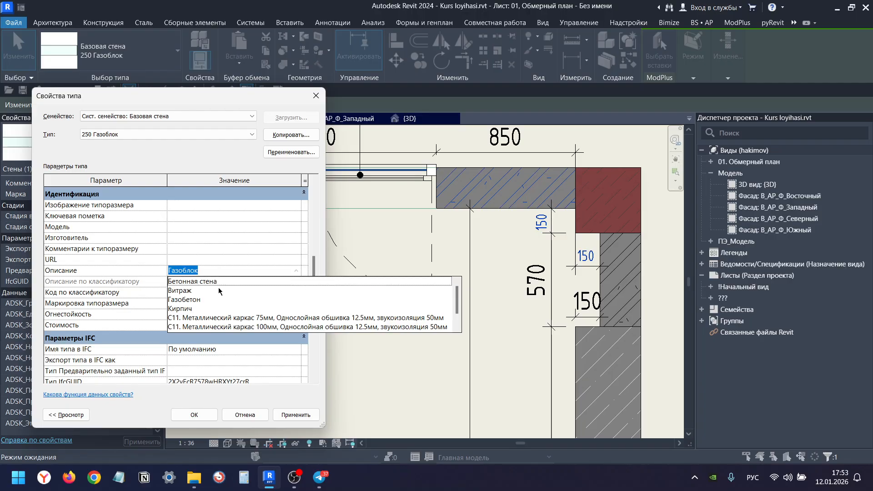
left_click(191, 415)
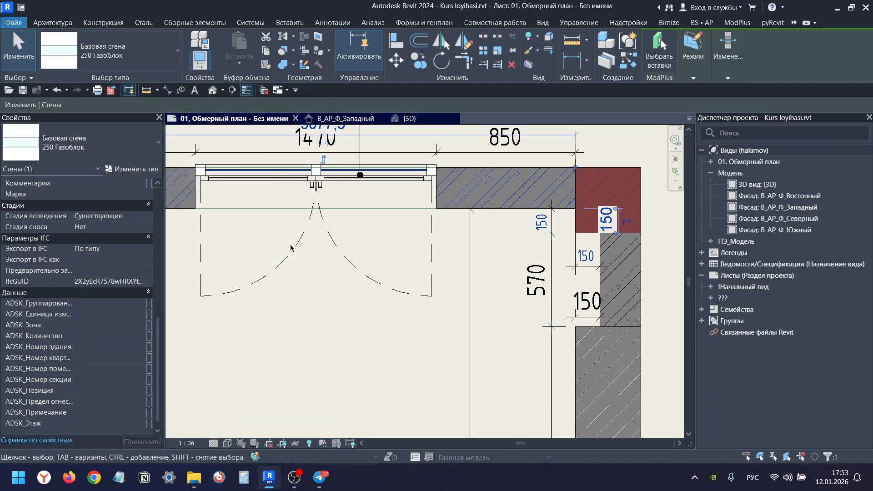
scroll(437, 228, "down", 4)
key("Escape")
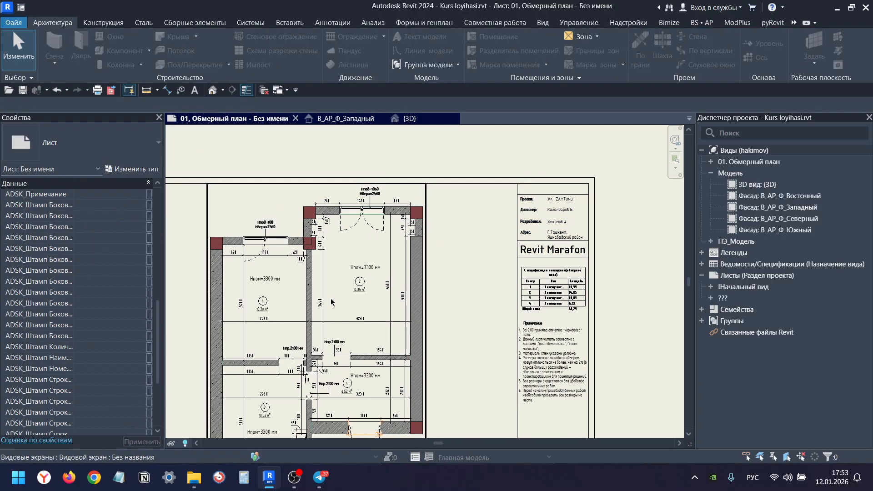
Duplicate the "Бетонная стена" filter of the plan's view template and rename the copy "Газоблок".
left_click(372, 286)
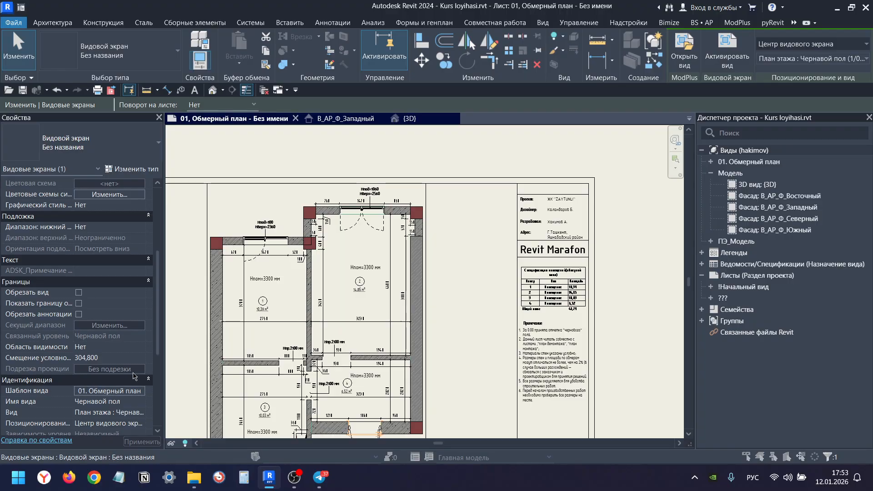
left_click(109, 390)
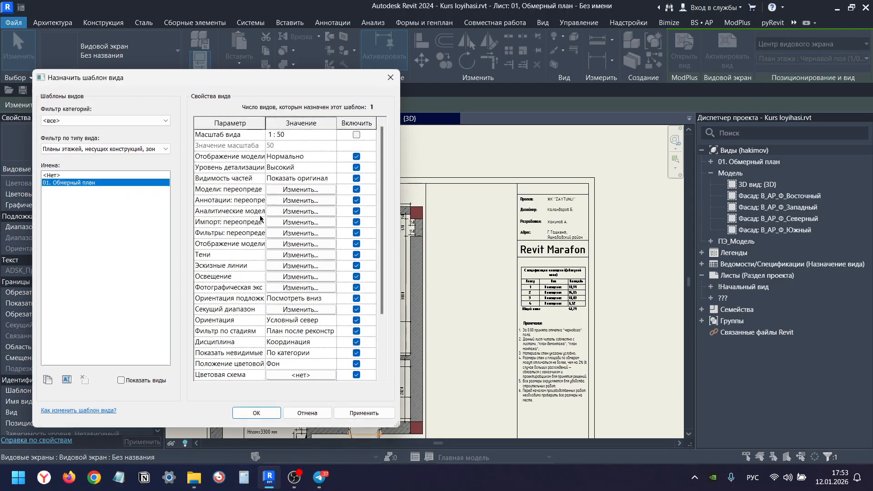
left_click(294, 235)
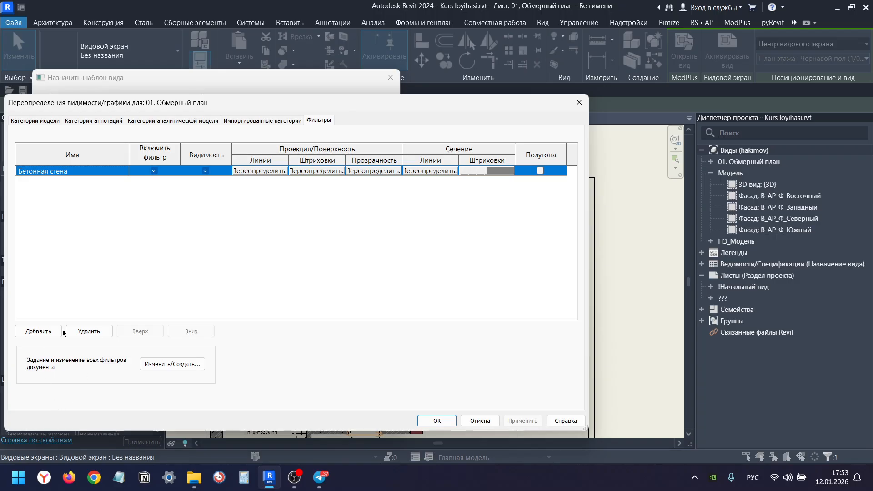
left_click(155, 365)
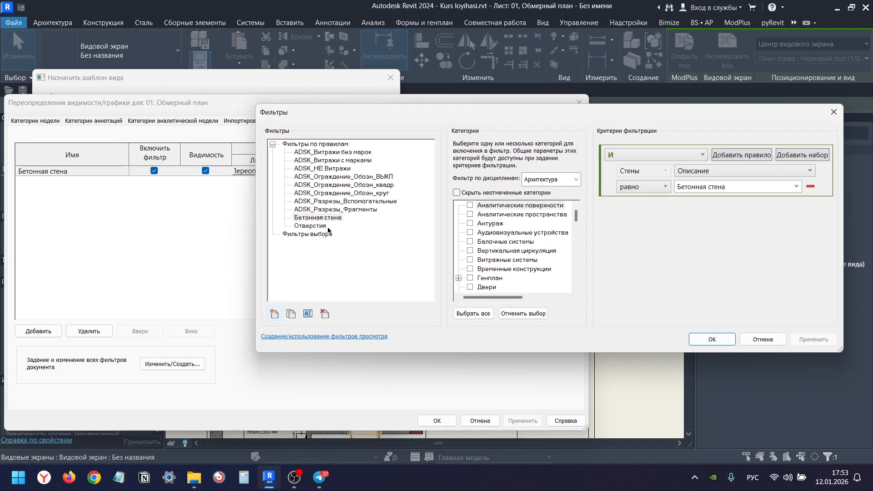
left_click(324, 217)
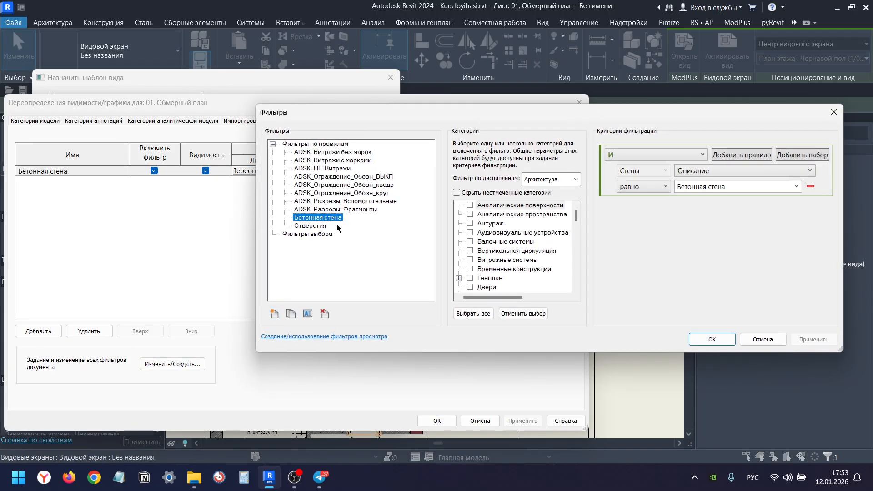
left_click(290, 315)
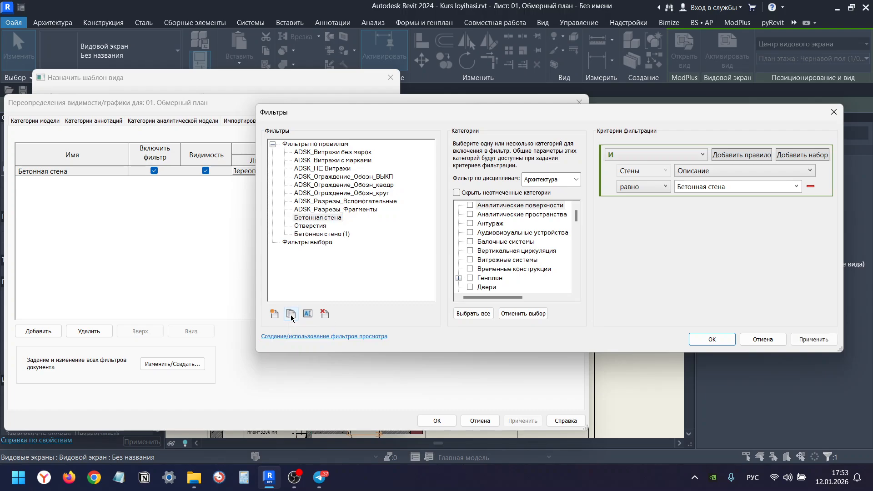
left_click(334, 234)
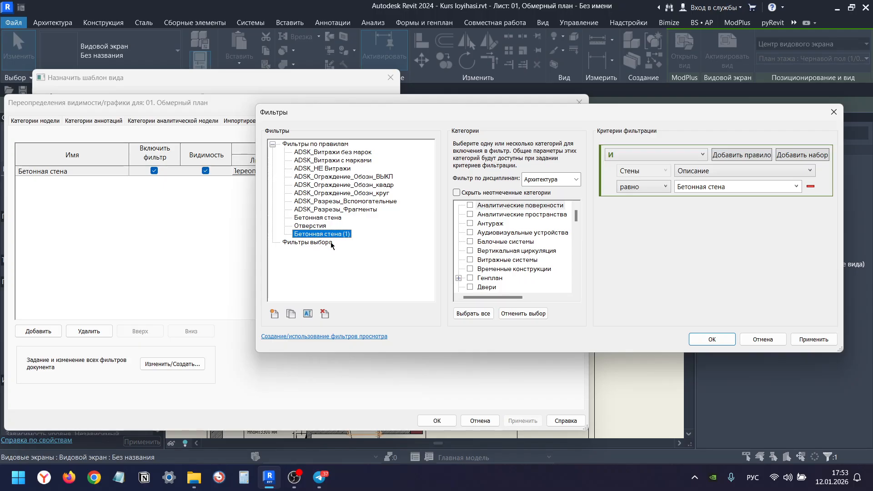
left_click(309, 314)
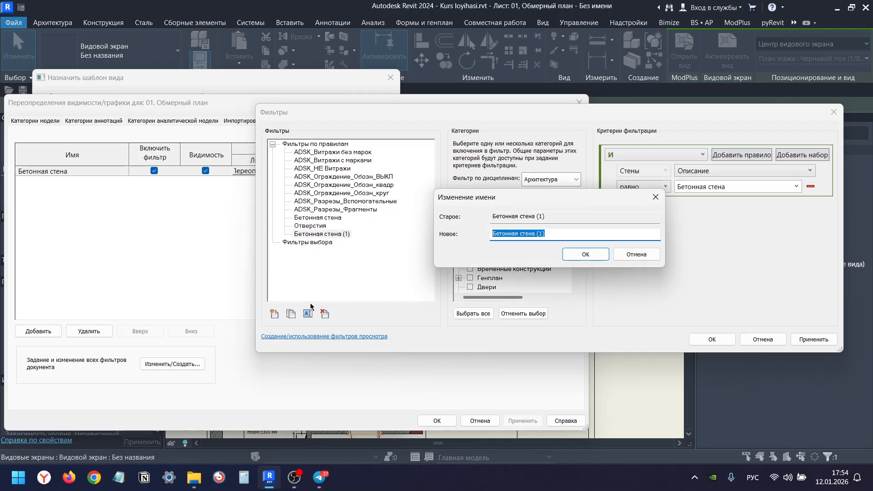
type("Газоблок")
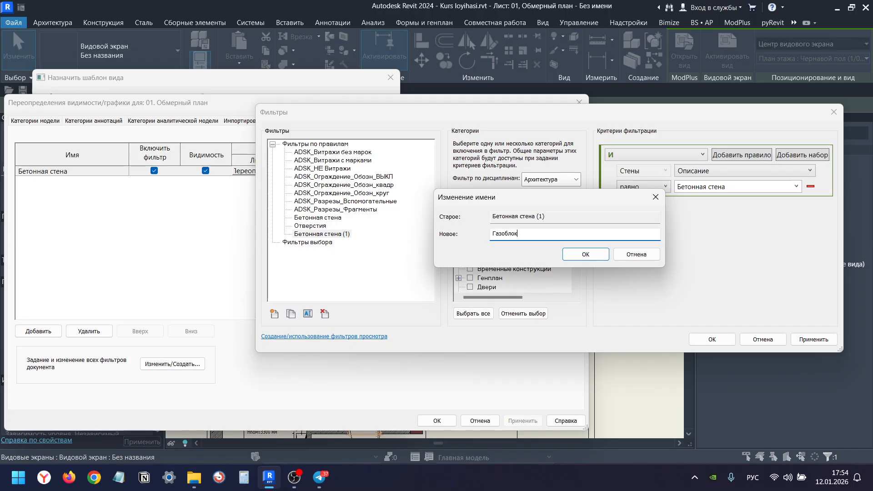
key("Return")
Set the "Газоблок" filter rule so that the walls' description equals "Газоблок" and save the filter.
scroll(514, 255, "down", 2)
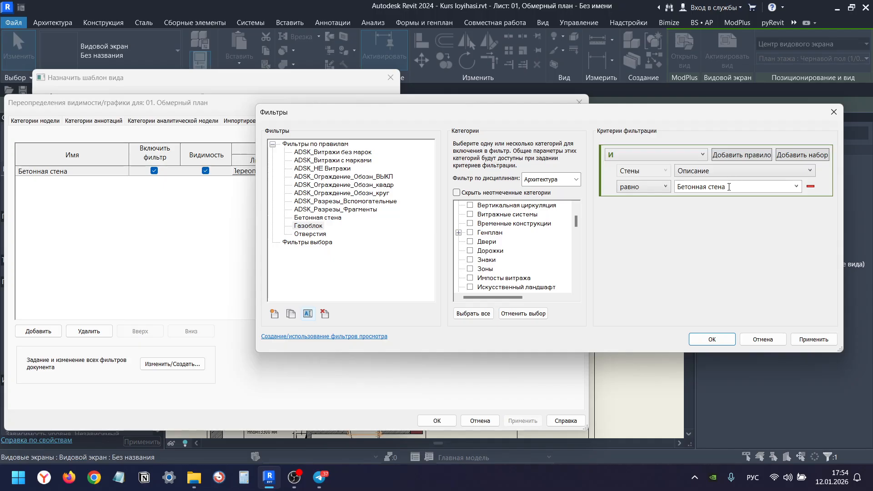
left_click(797, 186)
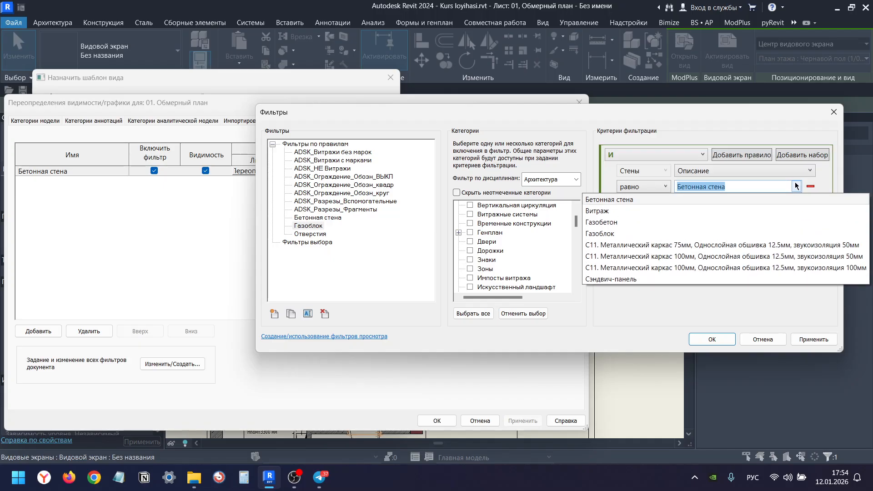
left_click(605, 234)
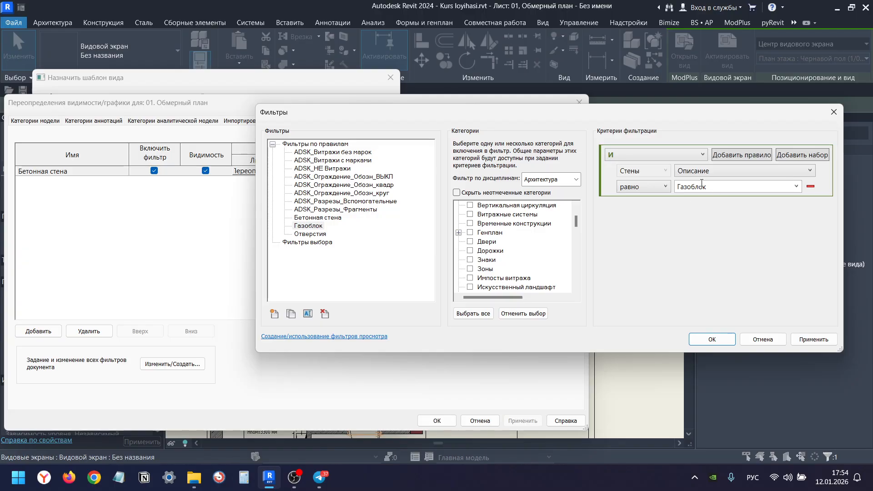
left_click(797, 187)
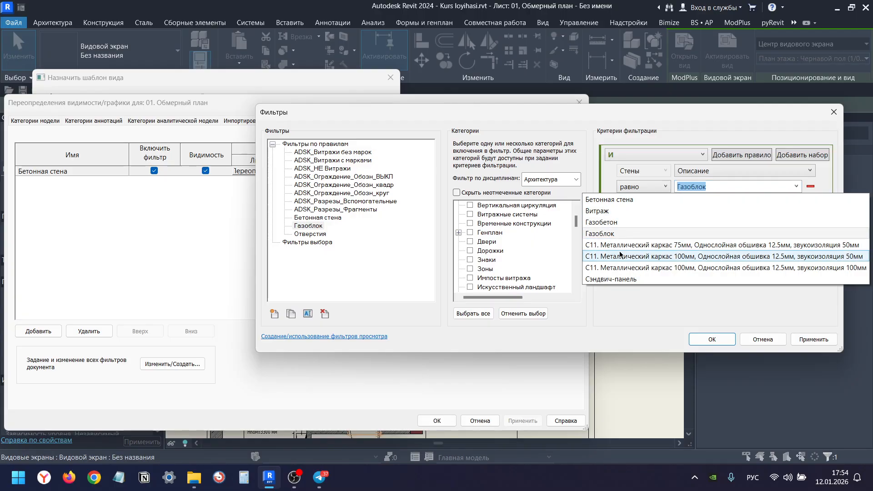
left_click(628, 233)
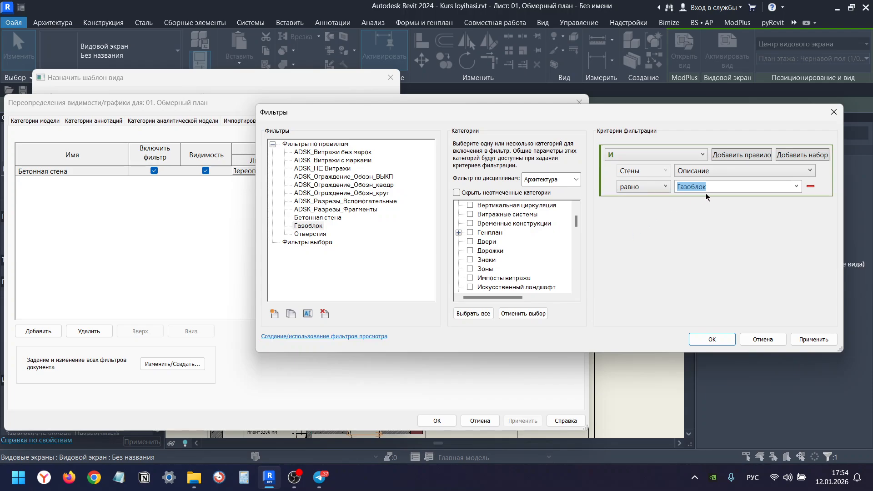
left_click(712, 339)
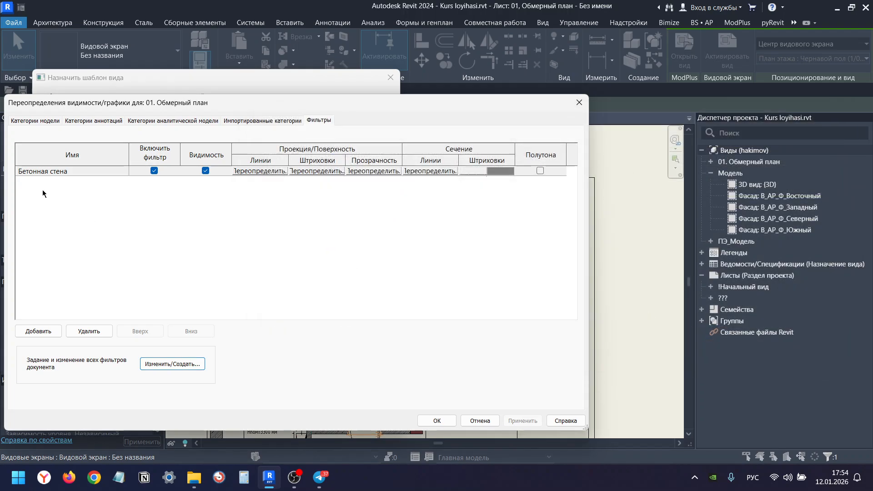
Add the "Газоблок" filter to the view template "01. Обмерный план" and apply the template to the plan.
left_click(38, 331)
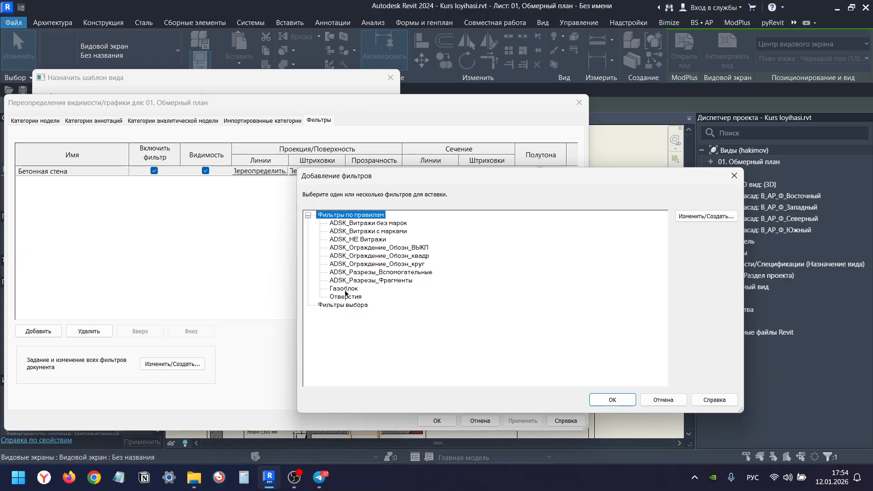
left_click(357, 289)
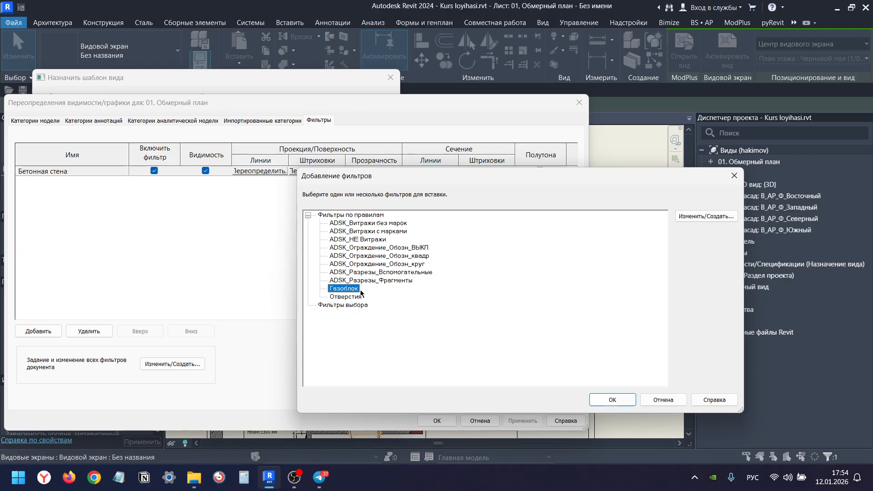
left_click(612, 399)
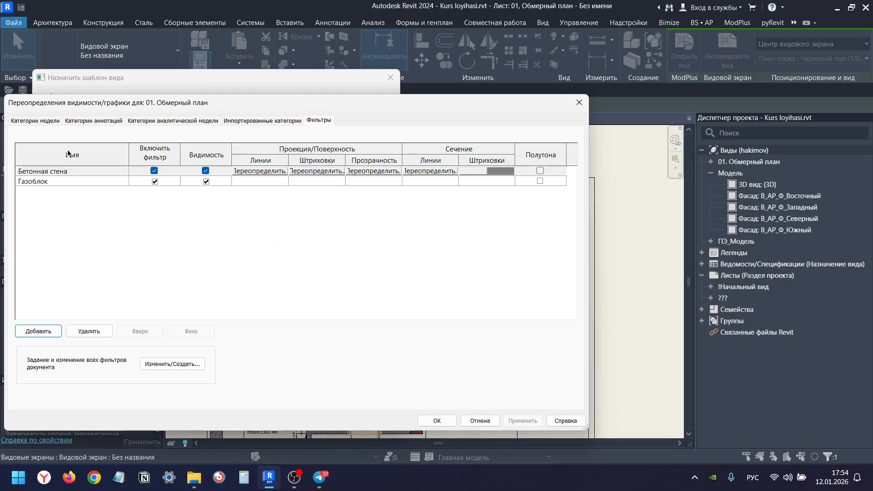
left_click(476, 181)
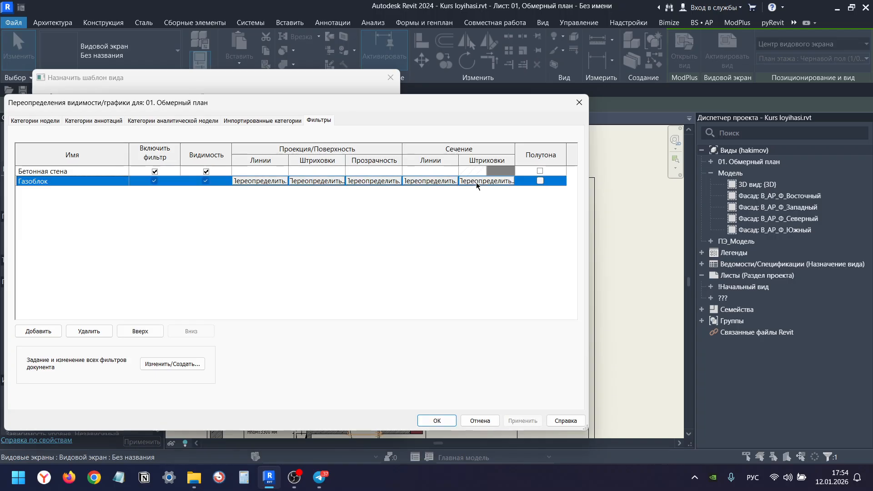
left_click_drag(462, 103, 376, 123)
left_click(350, 445)
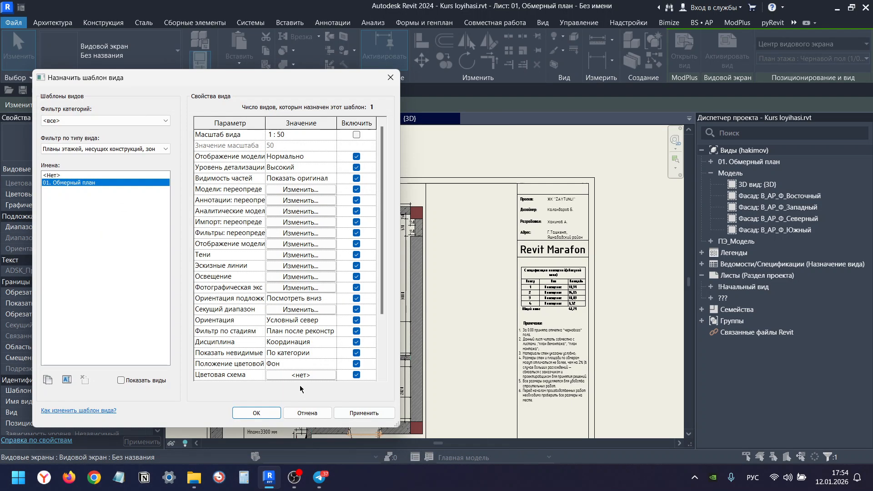
left_click(250, 356)
scroll(225, 273, "up", 5)
scroll(224, 272, "up", 3)
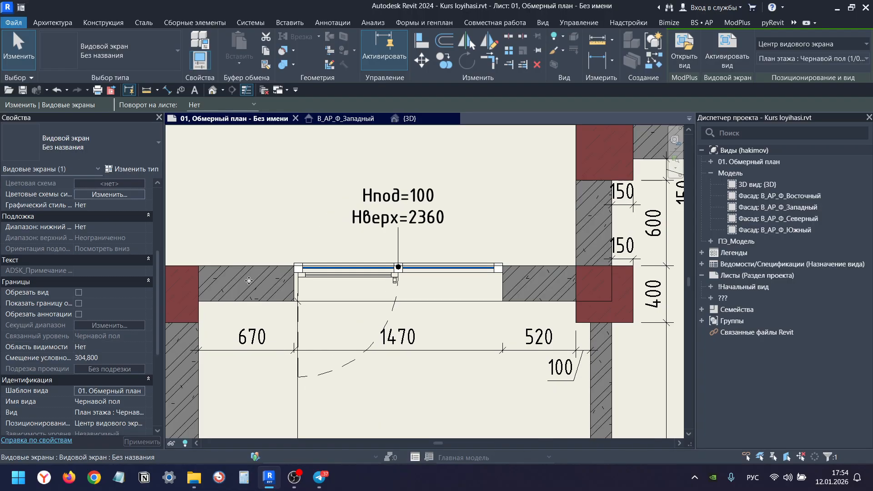
scroll(134, 323, "down", 3)
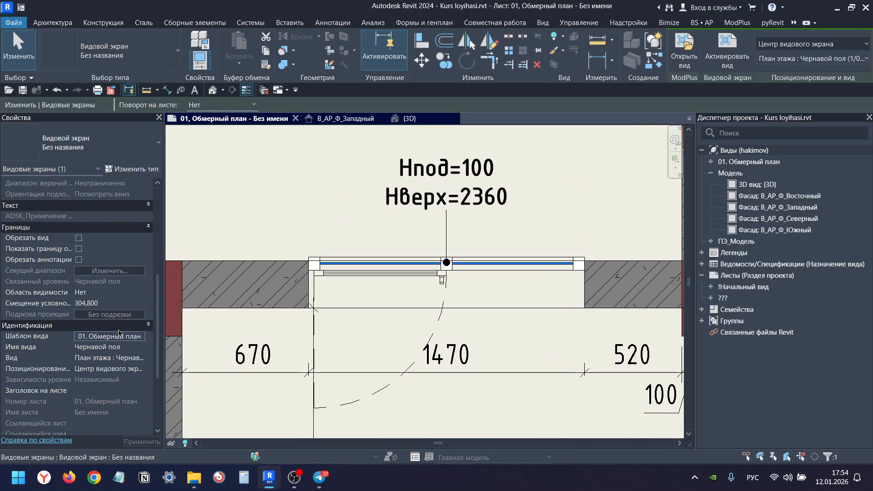
Override the "Газоблок" filter's cut foreground pattern with "ADSK_Кирпич_Вверх_3.5 мм" in the view template "01. Обмерный план".
left_click(121, 337)
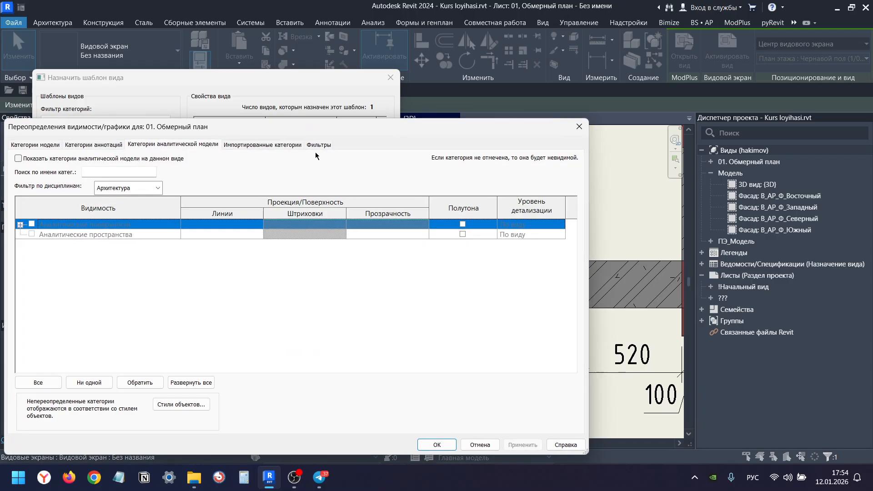
left_click(305, 145)
left_click(55, 206)
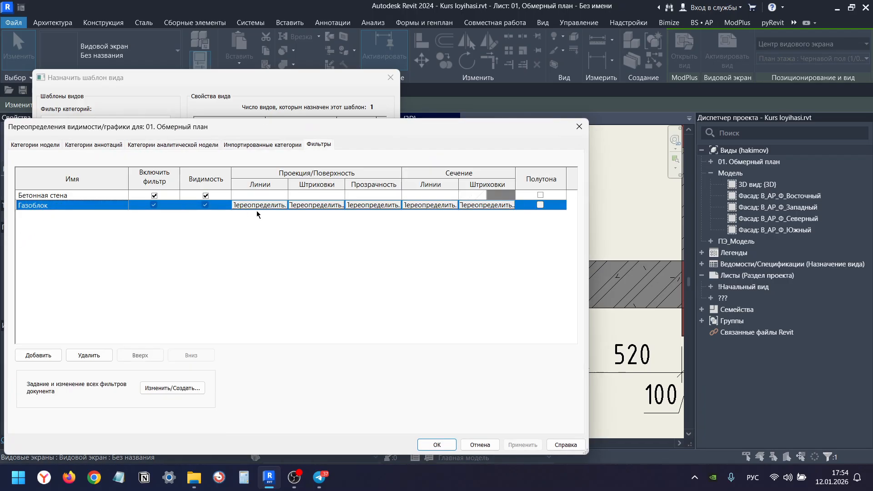
left_click(485, 205)
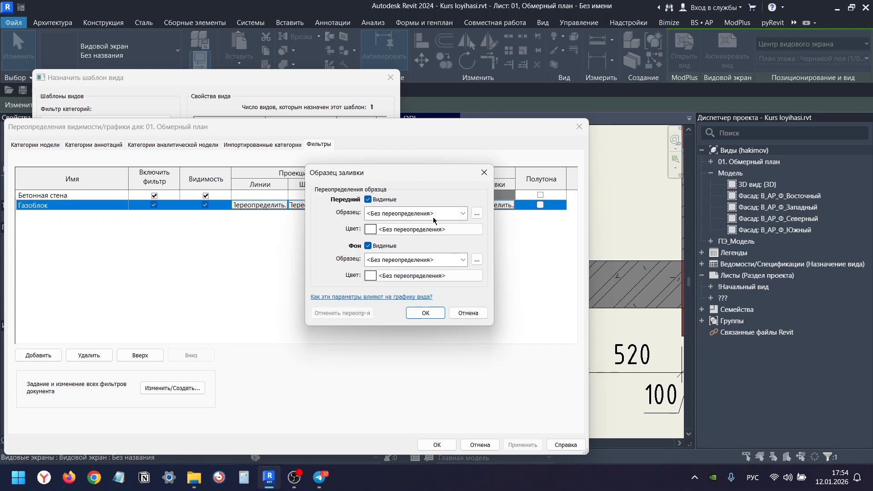
left_click(417, 218)
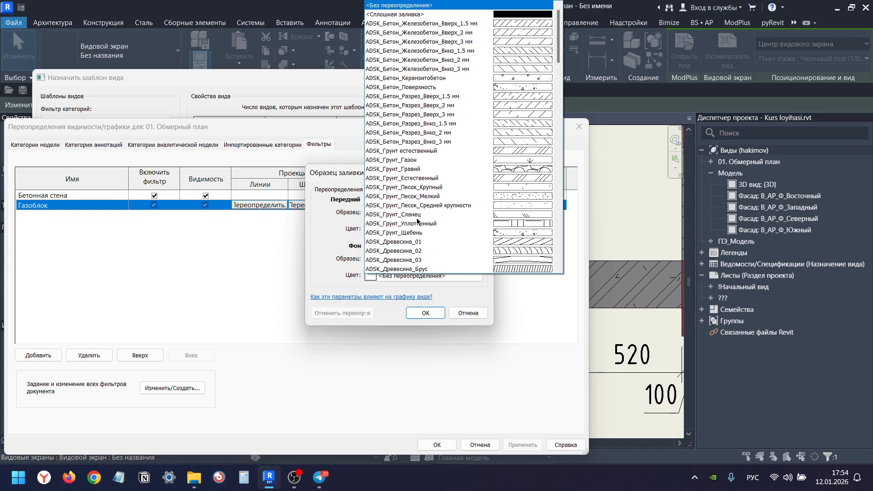
scroll(423, 184, "down", 2)
scroll(409, 184, "down", 10)
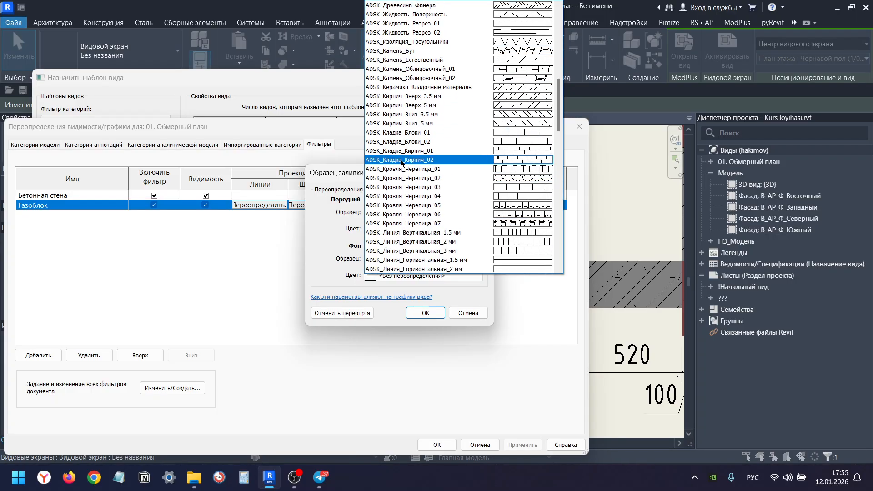
left_click(429, 96)
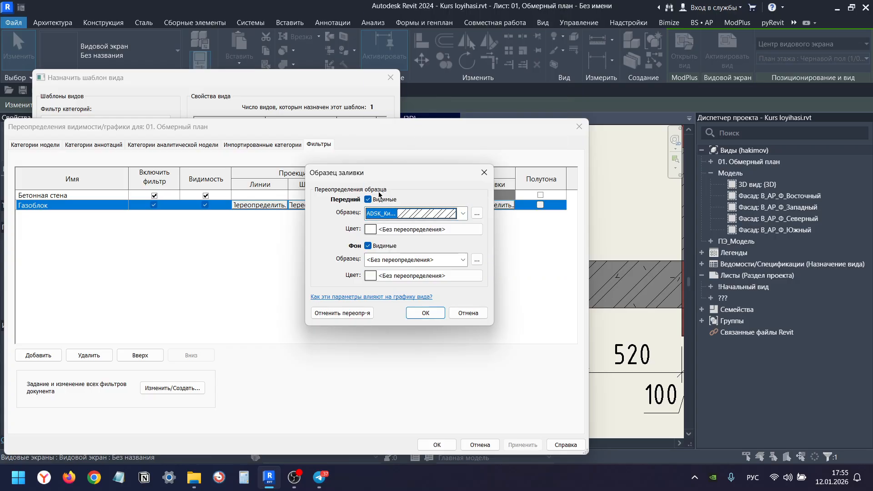
Set the "Газоблок" filter's cut foreground pattern color to RGB 234-234-234.
left_click(384, 230)
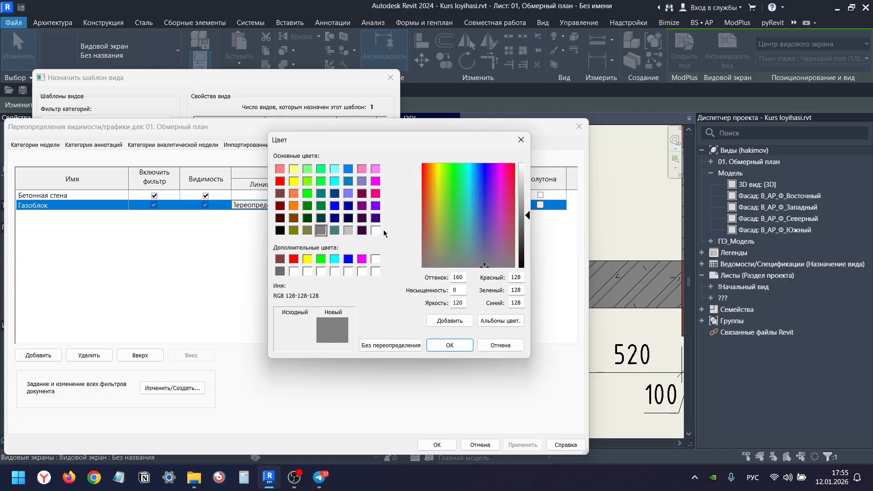
left_click(348, 231)
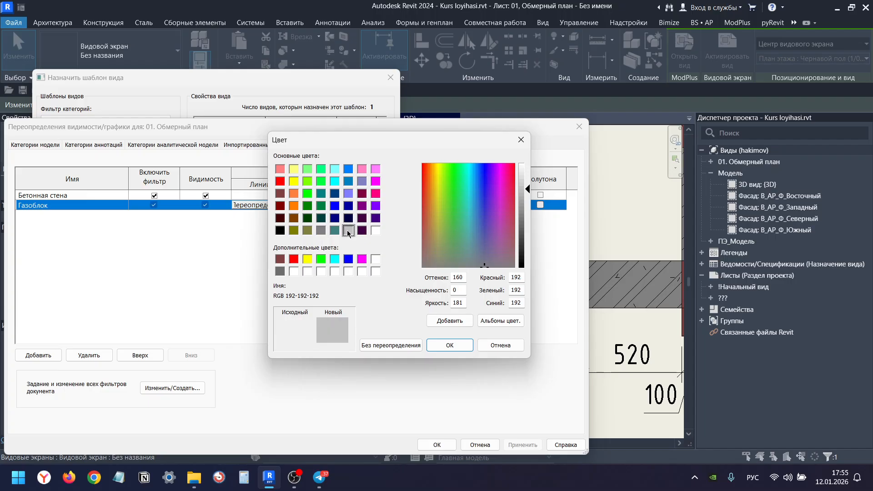
left_click_drag(535, 182, 525, 173)
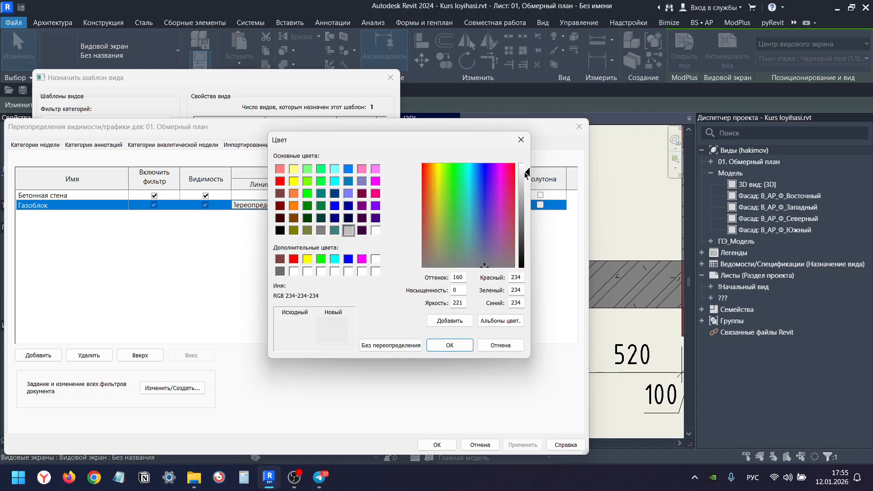
left_click(450, 345)
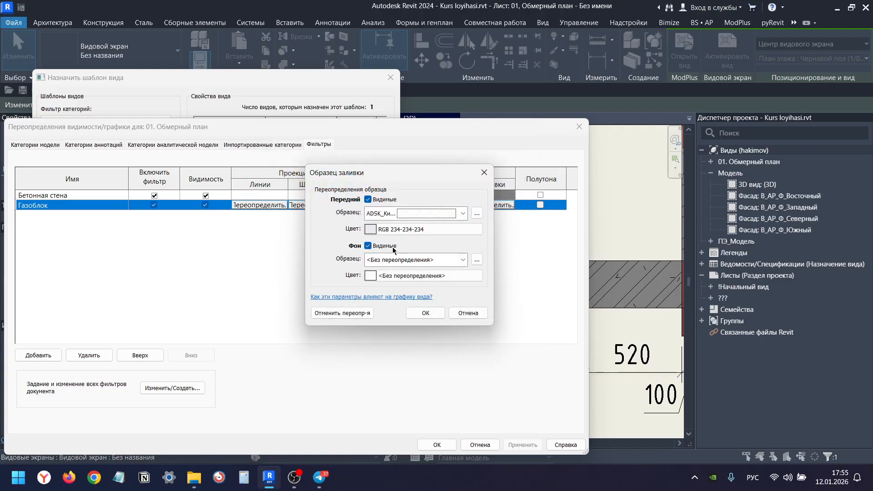
Set the "Газоблок" filter's cut foreground pattern color to dark gray RGB 090-090-090.
left_click(388, 229)
mouse_move(520, 223)
left_mouse_down()
mouse_move(527, 235)
mouse_move(525, 228)
left_mouse_up()
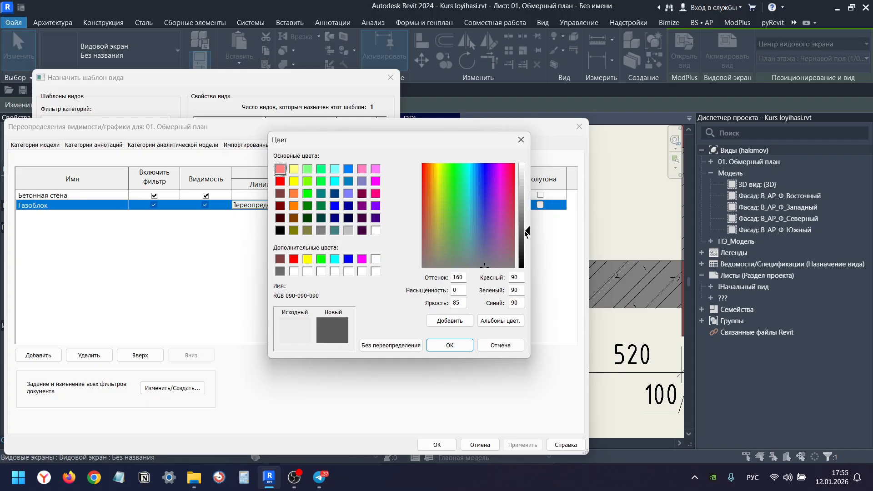
left_click(449, 345)
Give the "Газоблок" filter's cut background a solid fill in RGB 192-192-192 and apply the template changes to the plan.
left_click(403, 259)
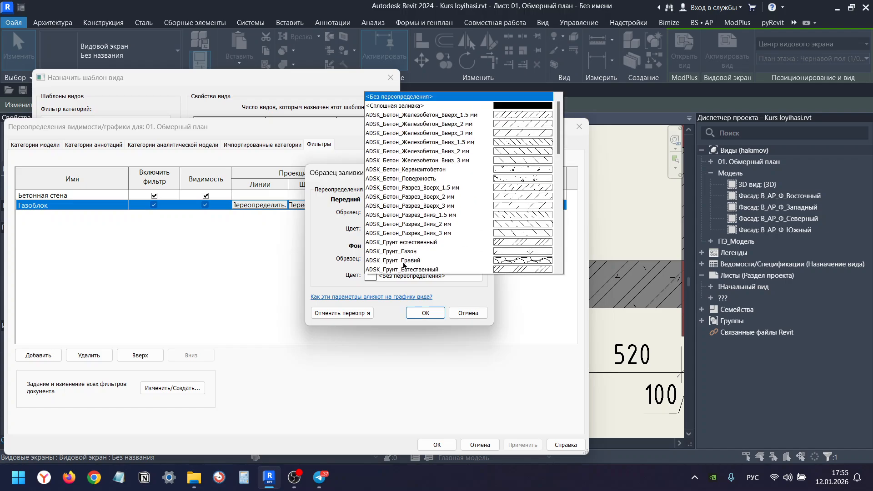
left_click(510, 15)
left_click(403, 274)
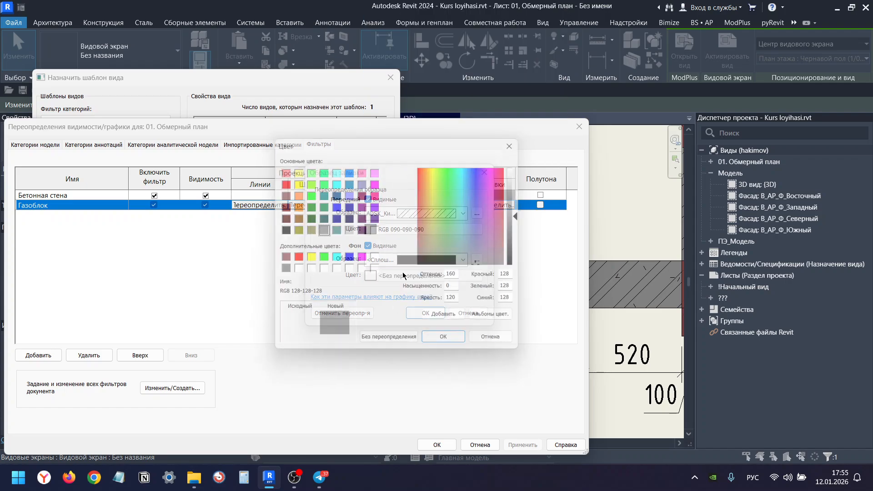
left_click(348, 230)
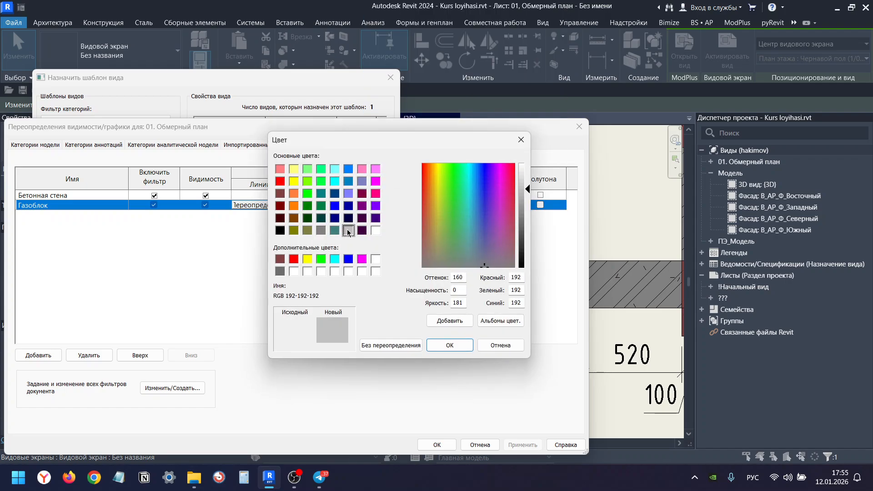
left_click(448, 346)
left_click(426, 313)
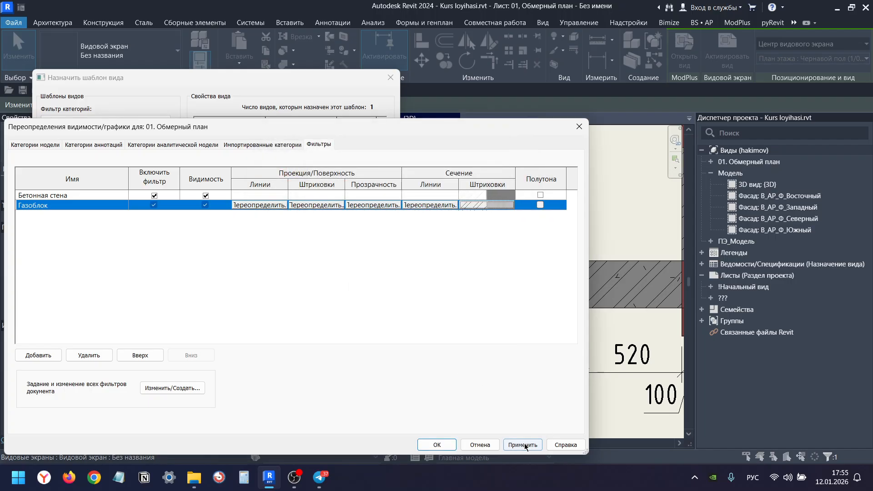
left_click(523, 445)
left_click(435, 445)
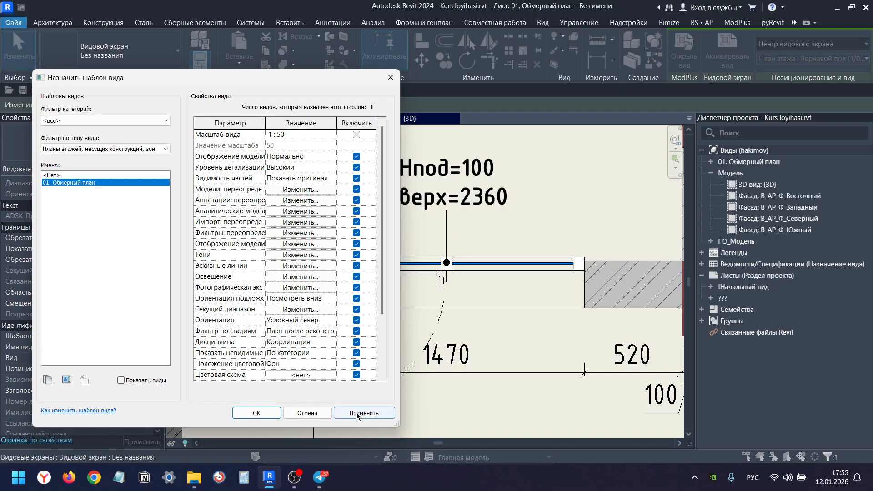
left_click(254, 414)
Examine the wall cut patterns on the sheet, especially around the outer corner beside room 2's window.
scroll(336, 267, "down", 2)
middle_click(385, 298)
middle_click(385, 298)
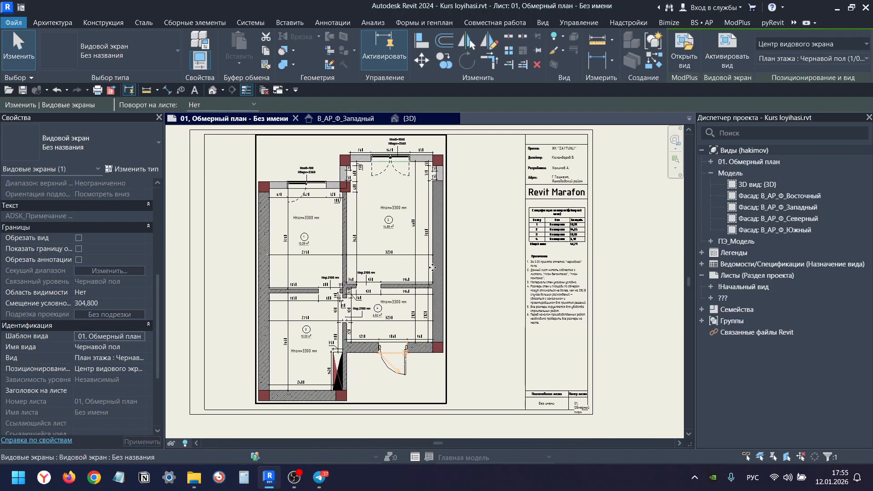
scroll(457, 215, "up", 5)
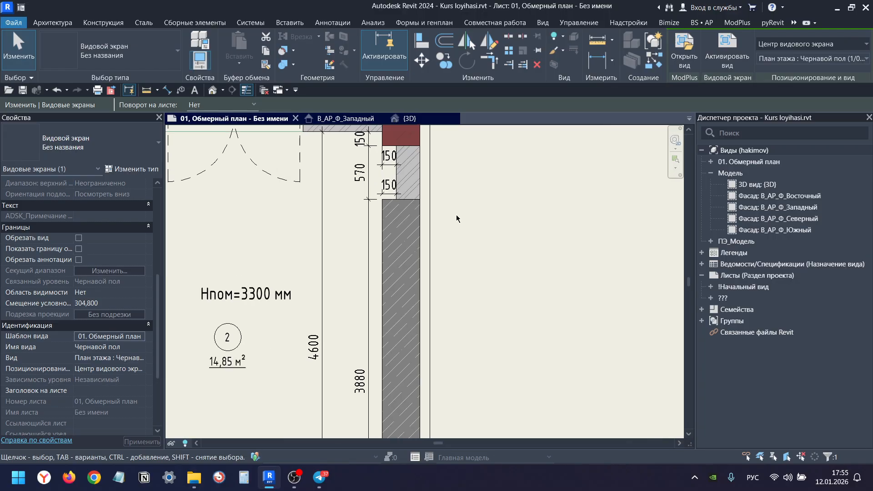
middle_click_drag(456, 215, 499, 218)
middle_click_drag(410, 162, 460, 234)
scroll(460, 234, "up", 2)
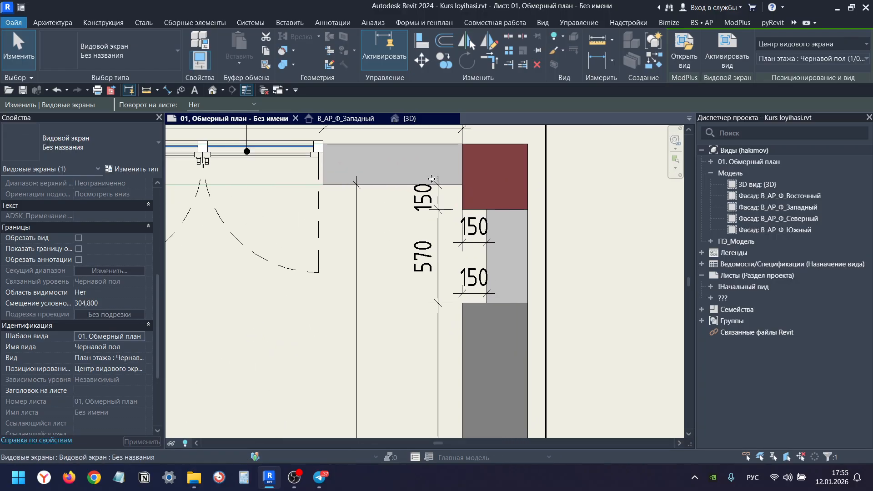
Activate the plan viewport on the sheet and check the type of the window wall of room 2.
double_click(382, 165)
left_click(382, 163)
scroll(322, 163, "down", 4)
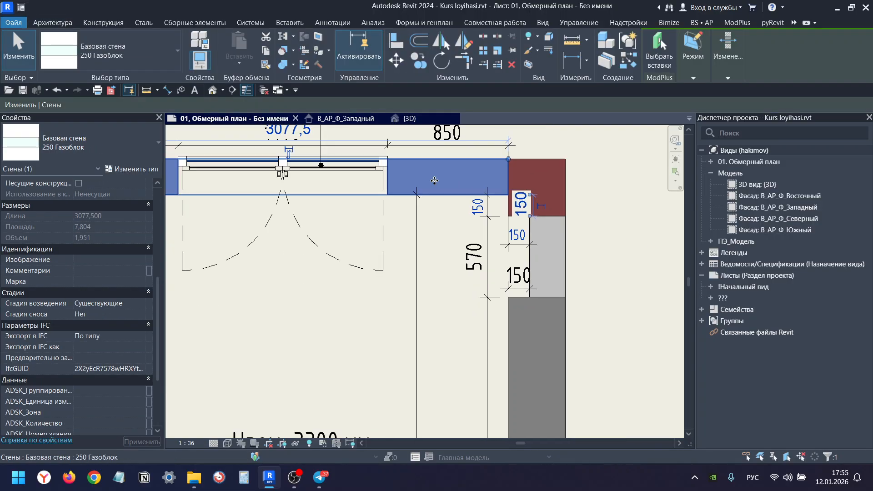
scroll(235, 224, "down", 2)
scroll(318, 227, "up", 4)
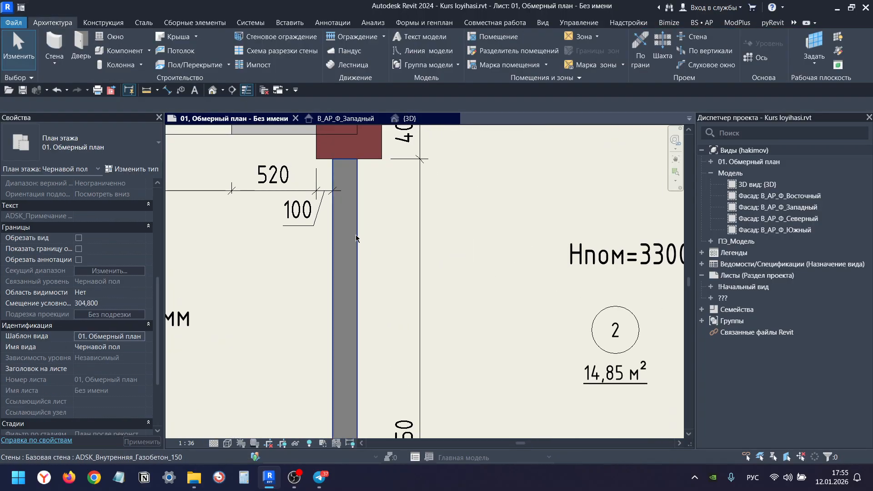
Change the description of wall type "ADSK_Внутренняя_Газобетон_150", used between rooms 1 and 2, to "Газоблок".
left_click(352, 236)
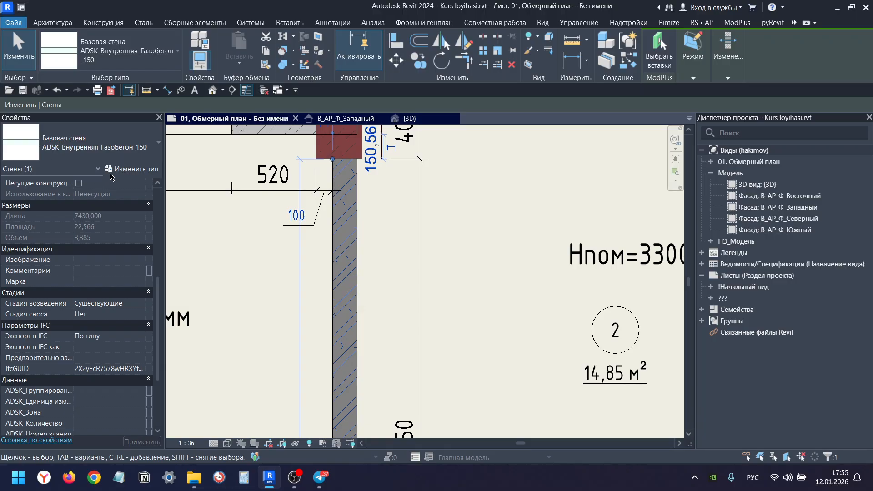
left_click(132, 168)
key("Escape")
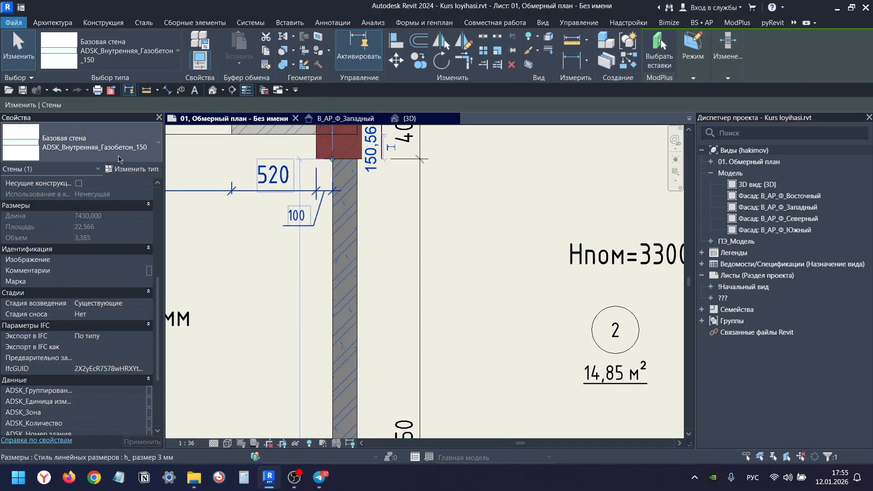
left_click(135, 168)
scroll(258, 239, "down", 2)
scroll(258, 240, "down", 5)
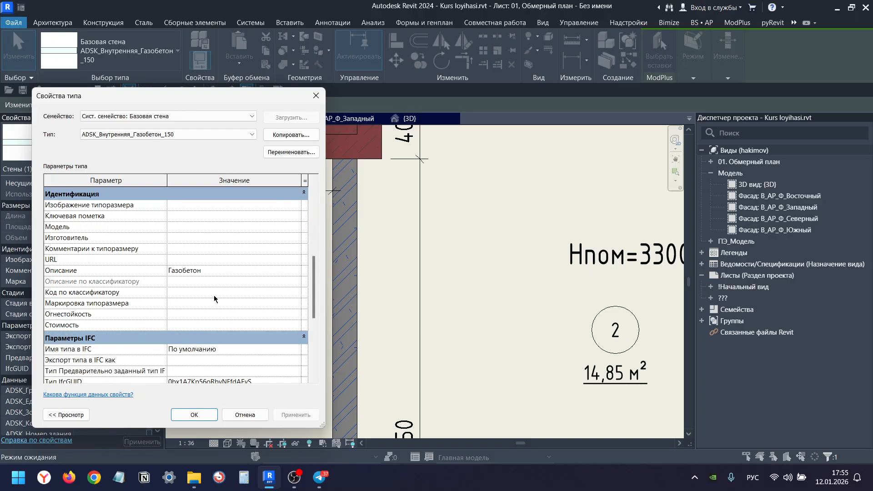
type("Газоблок")
key("Tab")
key("ctrl+c")
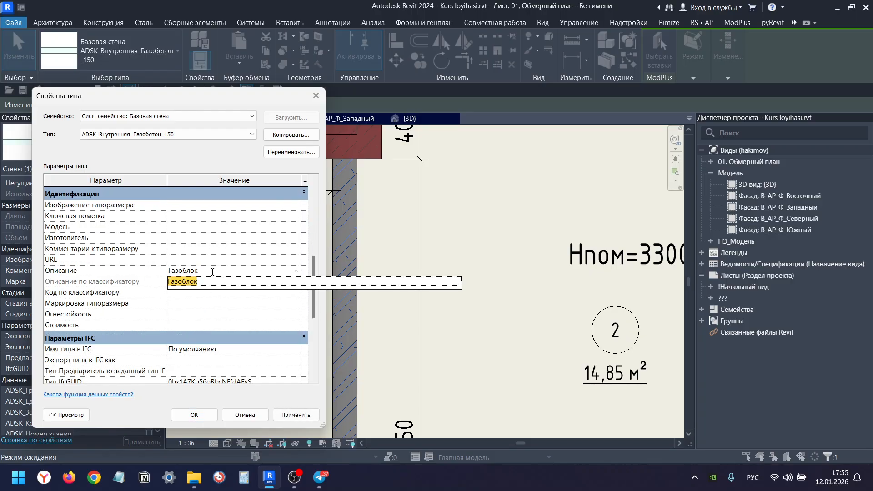
left_click(205, 419)
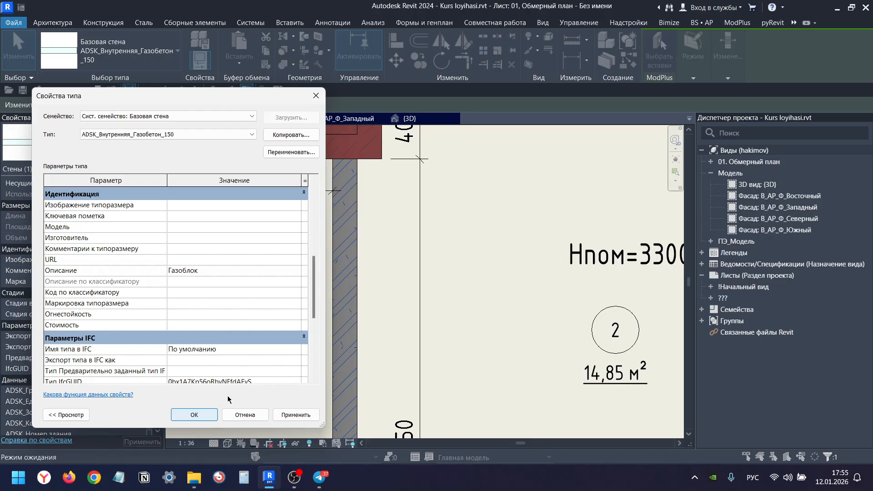
Set the description of wall type "ADSK_Внутренняя_Газобетон_400", used for the outer wall along rooms 1 and 3, to "Газоблок".
scroll(364, 275, "down", 3)
left_click(374, 279)
scroll(374, 286, "down", 2)
middle_click_drag(375, 289, 409, 187)
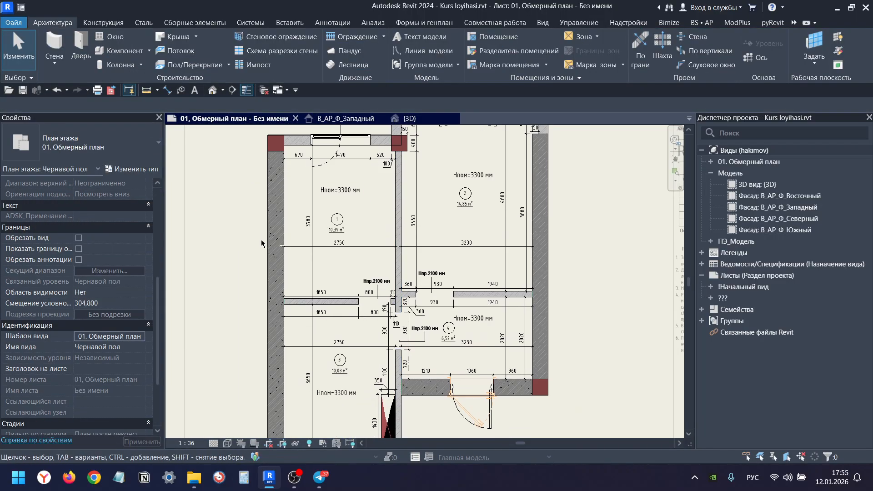
scroll(262, 244, "up", 2)
left_click(278, 234)
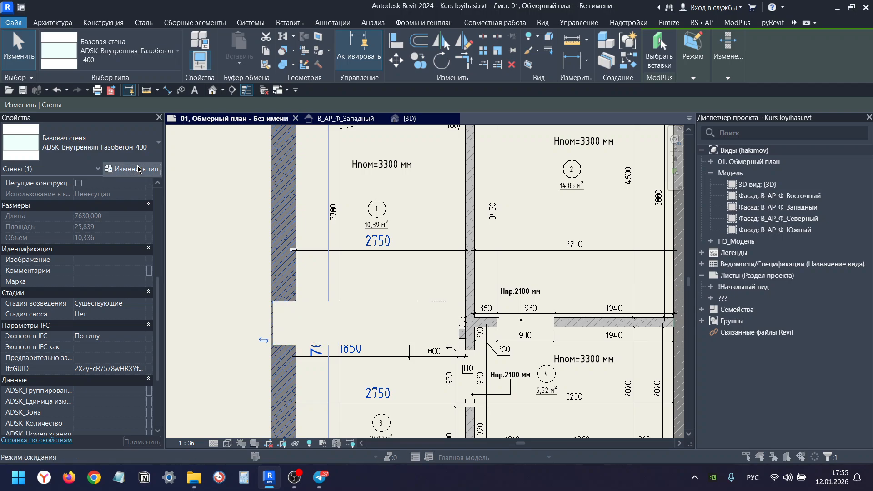
left_click(139, 169)
scroll(219, 337, "down", 8)
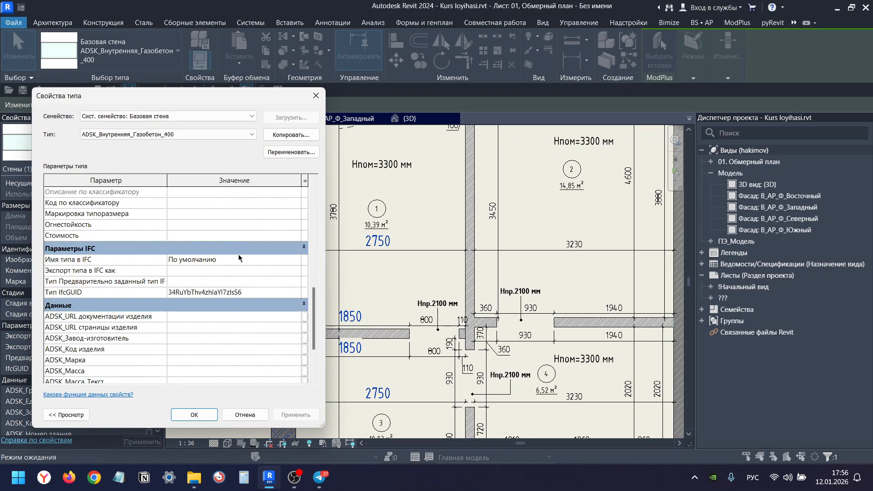
scroll(238, 255, "down", 2)
scroll(234, 263, "up", 5)
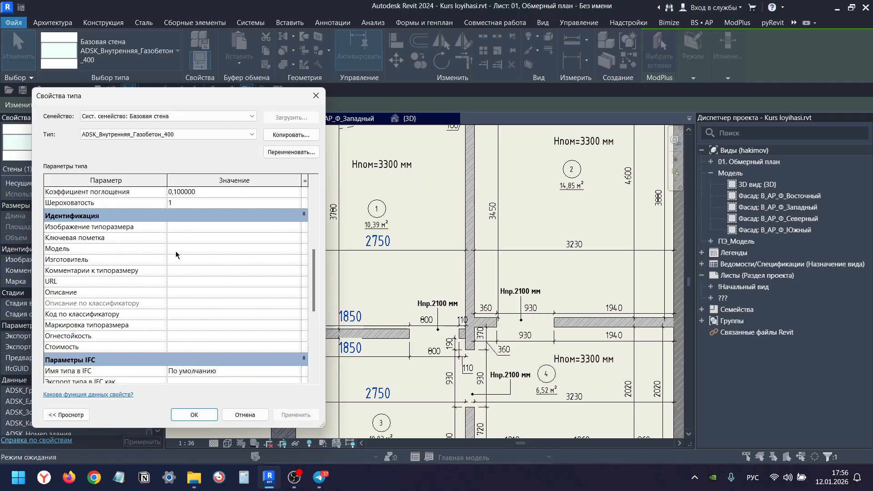
key("ctrl+v")
left_click(197, 417)
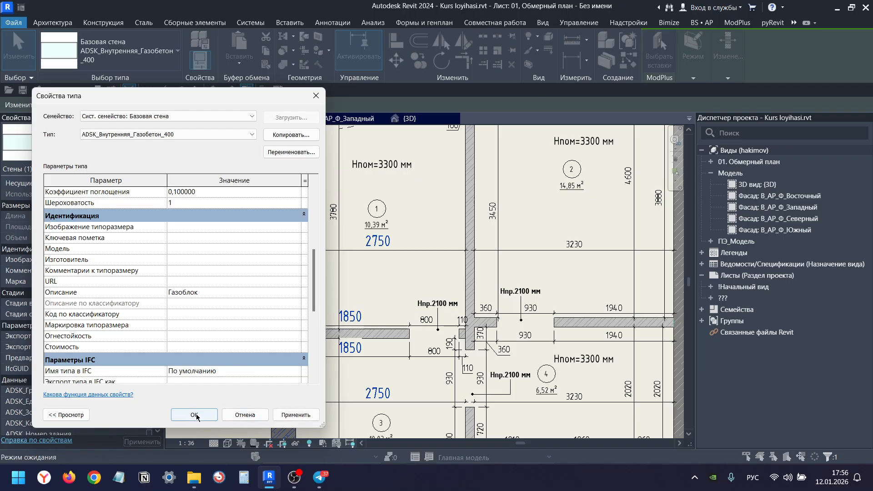
Check the remaining walls around rooms 3 and 4, including the lower outer wall of room 3, for the aerated-block fill.
scroll(227, 351, "down", 2)
middle_click_drag(228, 351, 247, 212)
key("Escape")
scroll(326, 352, "up", 3)
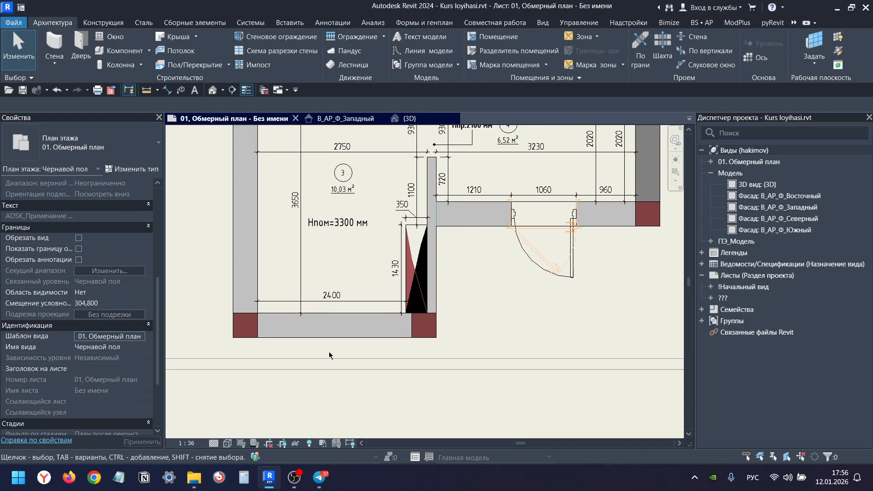
left_click(318, 326)
scroll(332, 320, "down", 3)
left_click(347, 358)
scroll(445, 344, "down", 1)
middle_click_drag(453, 340, 408, 352)
scroll(408, 352, "down", 1)
middle_click_drag(520, 311, 464, 336)
scroll(459, 334, "down", 2)
middle_click_drag(496, 283, 452, 331)
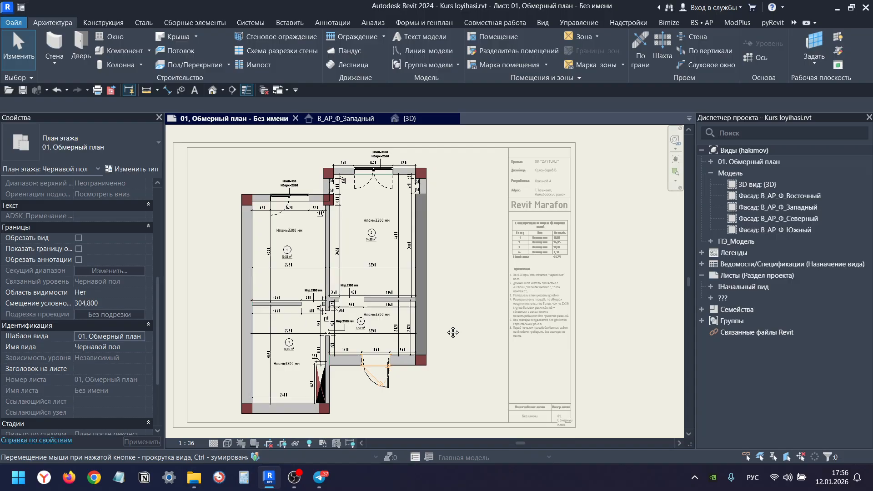
Deactivate the plan viewport to return to the sheet, with the columns and walls around room 2 in view.
double_click(463, 275)
scroll(375, 194, "up", 5)
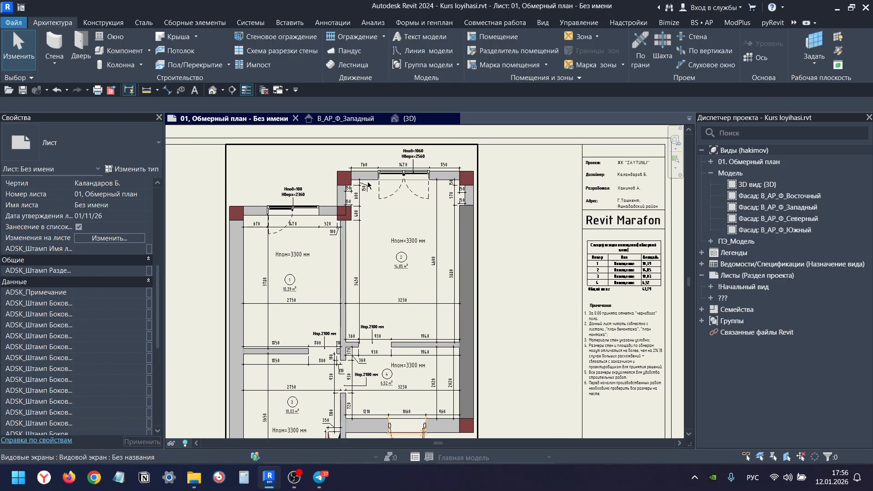
scroll(321, 220, "up", 2)
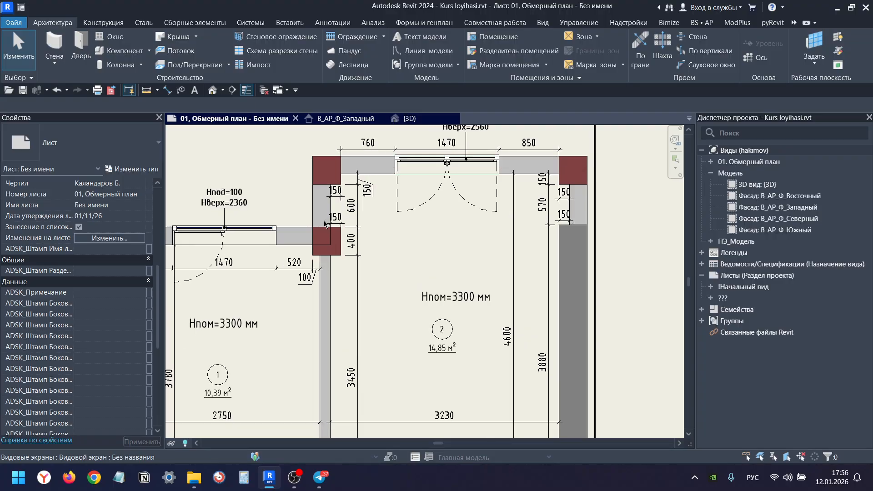
Activate the plan viewport and select the aerated-block walls meeting at the column between rooms 1 and 2.
double_click(301, 238)
scroll(301, 241, "up", 1)
left_click(312, 245)
key("Escape")
scroll(320, 239, "up", 2)
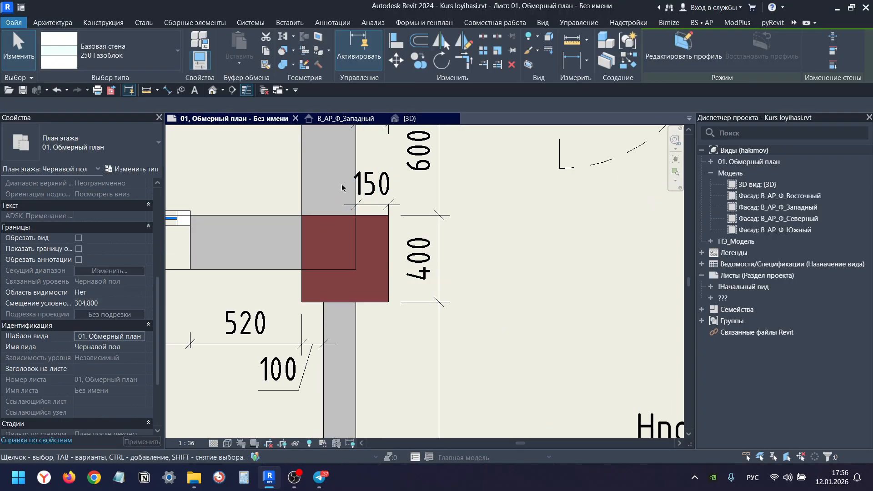
left_click(358, 191)
scroll(296, 240, "up", 3)
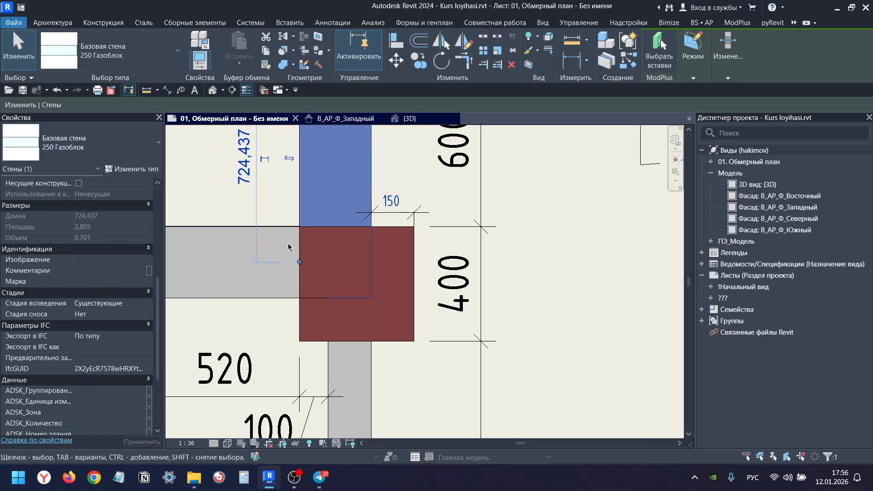
left_click(296, 240)
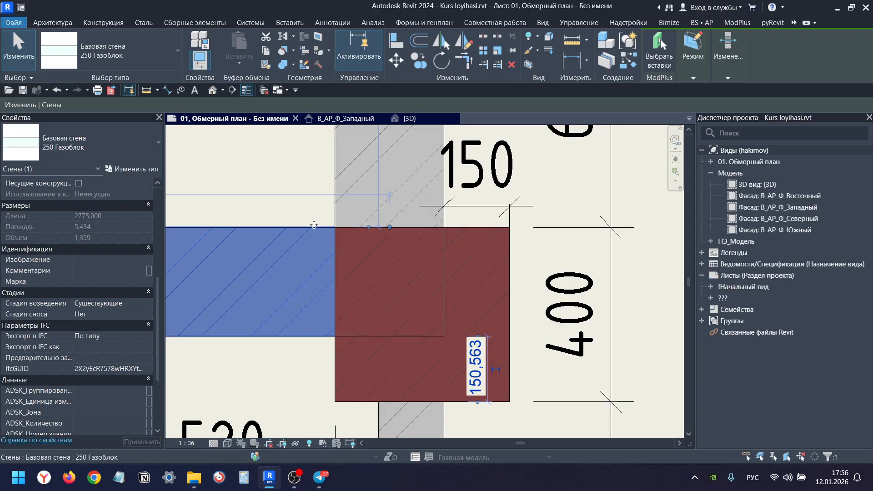
Try mitred and alternative butt configurations for the wall join inside the column between rooms 1 and 2.
left_click(308, 65)
left_click(331, 236)
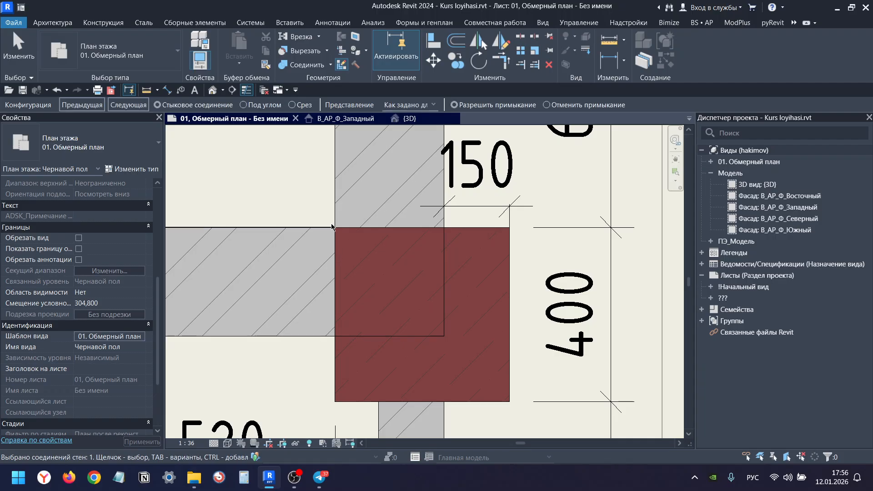
scroll(329, 241, "down", 3)
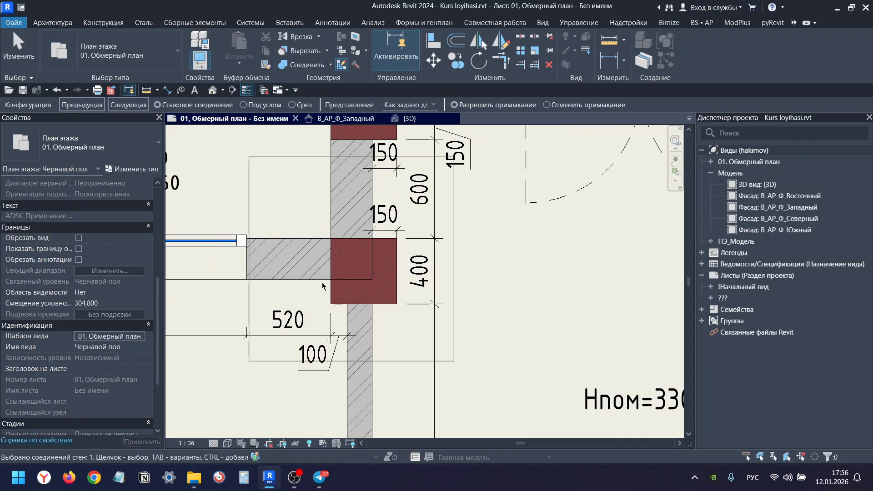
middle_click_drag(325, 238, 325, 250)
left_click(255, 108)
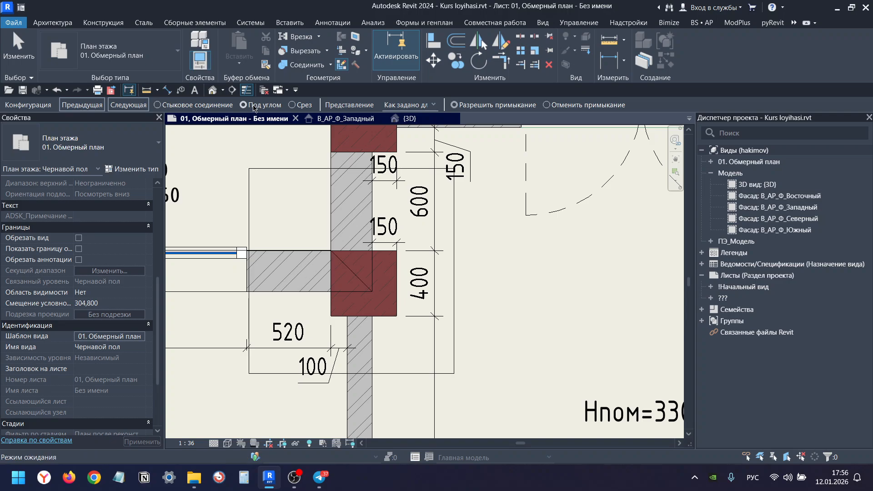
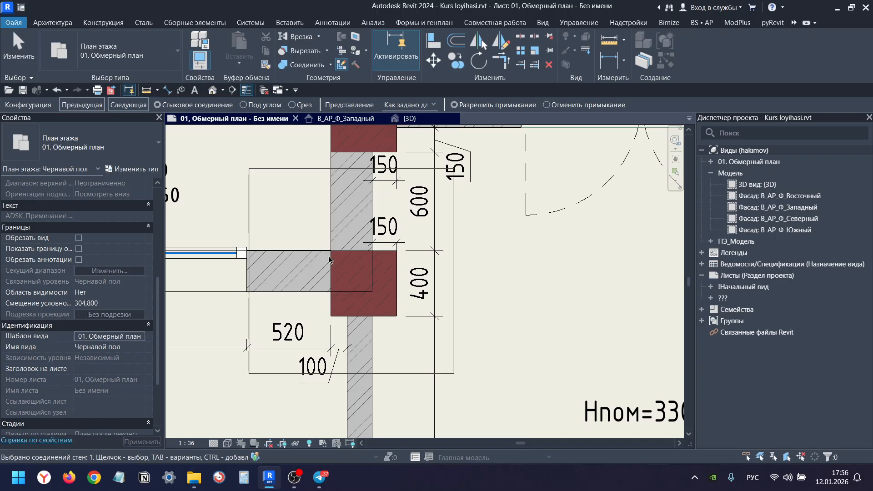
left_click(127, 107)
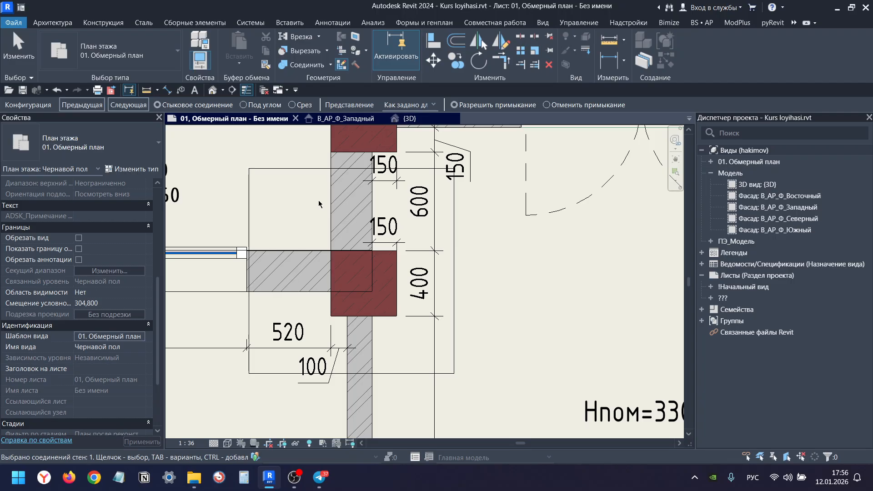
scroll(342, 236, "up", 3)
key("Escape")
Shorten the wall above the column to about 540 mm and pull room 1's window wall back to the column's edge.
left_click(327, 283)
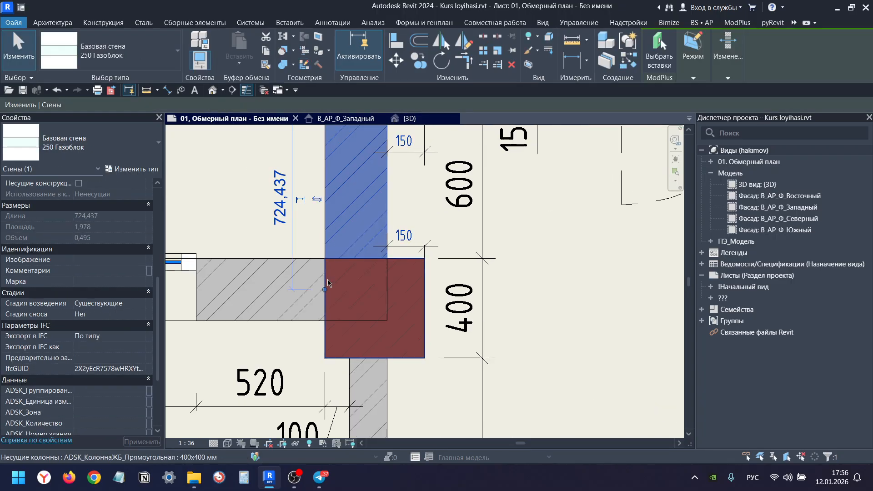
scroll(327, 279, "up", 1)
left_click_drag(324, 294, 325, 232)
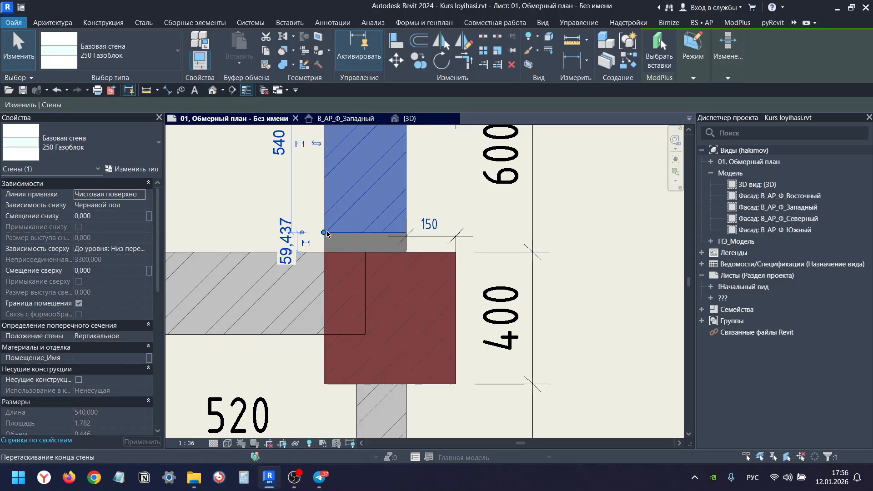
key("Escape")
left_click(308, 255)
left_click_drag(365, 252, 324, 253)
Try extending the short wall above the column back to the column's face, and undo that extension.
left_click(329, 222)
key("Escape")
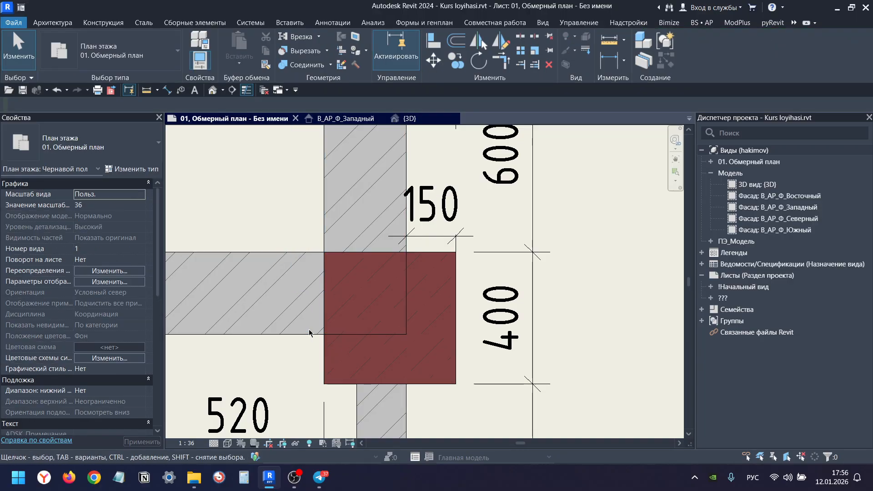
left_click(312, 250)
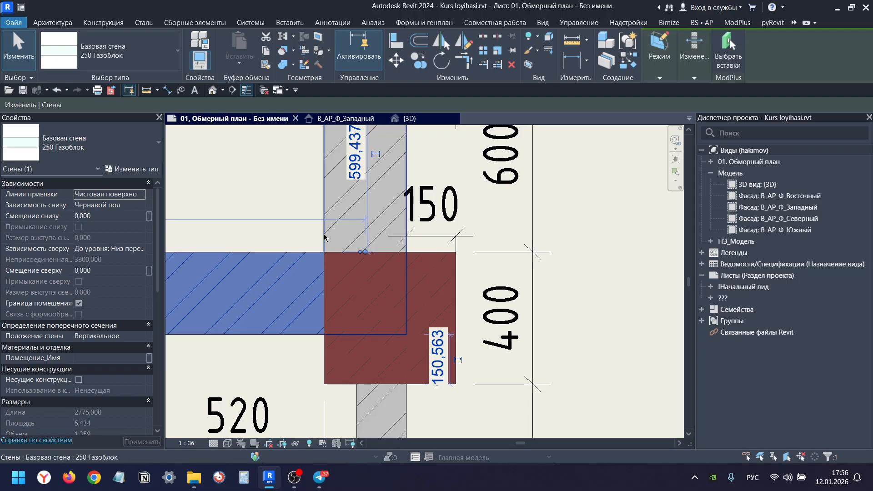
key("ctrl+z")
Disallow the join at the lower end of the wall above the column and extend that end to the column's face.
left_click(325, 232)
right_click(324, 232)
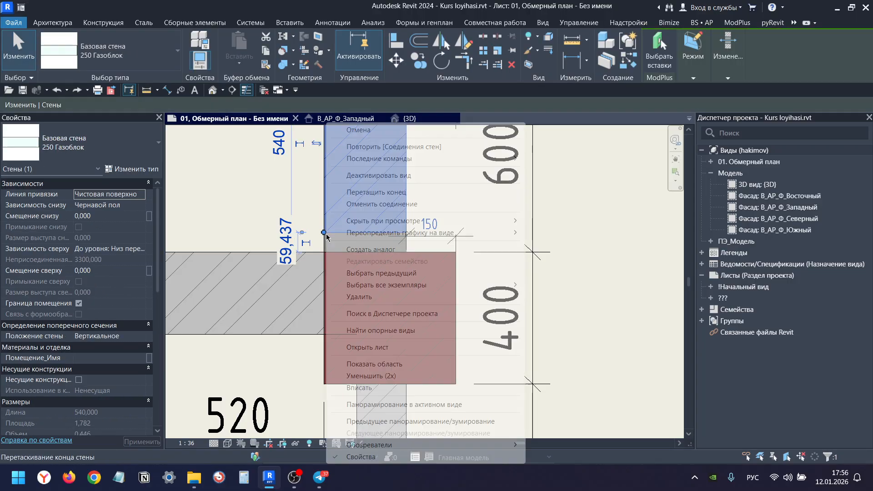
left_click(382, 204)
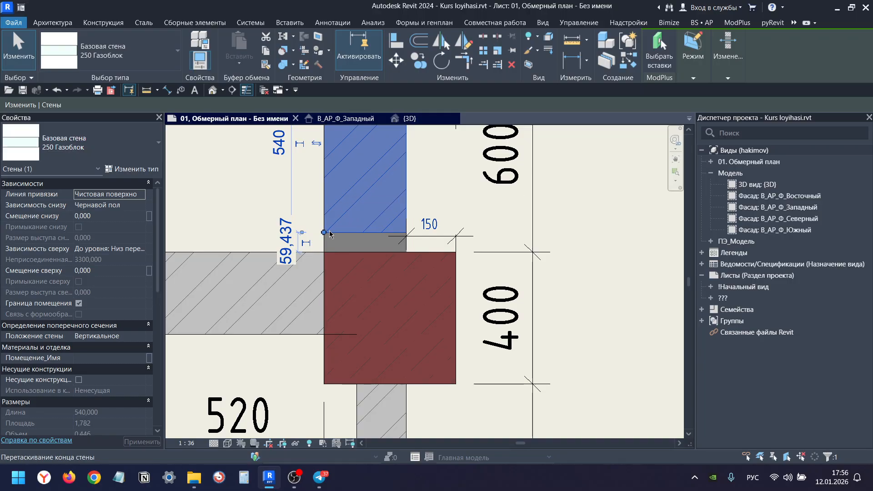
left_click_drag(324, 233, 324, 252)
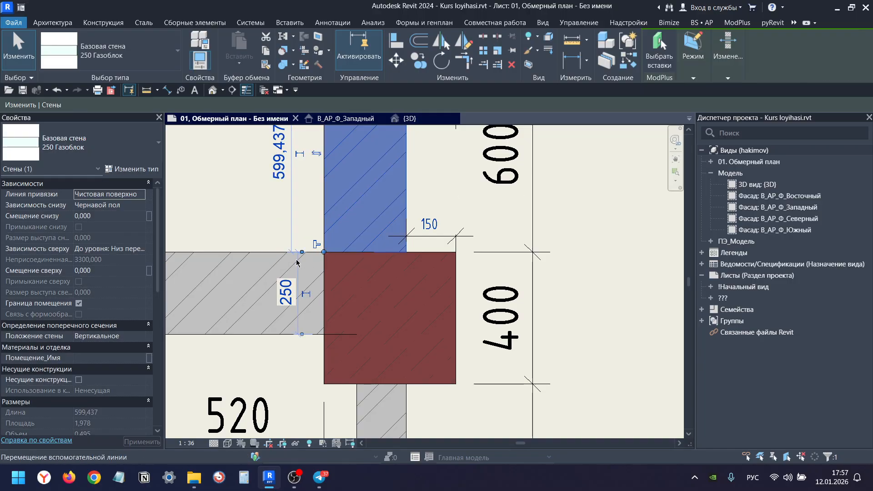
Disallow the join at the column end of room 1's window wall.
left_click(285, 253)
right_click(323, 249)
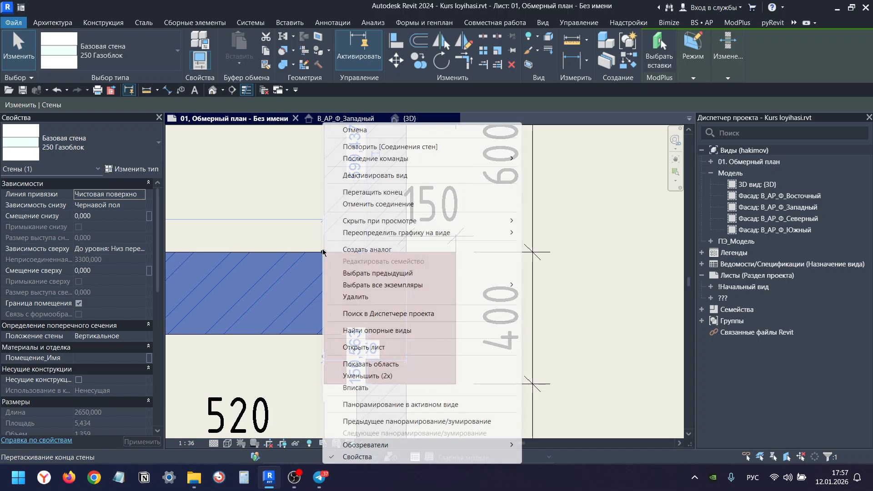
left_click(368, 204)
Check the wall joins and cut fills across the plan, including the entrance door wall beside room 4.
scroll(366, 269, "down", 5)
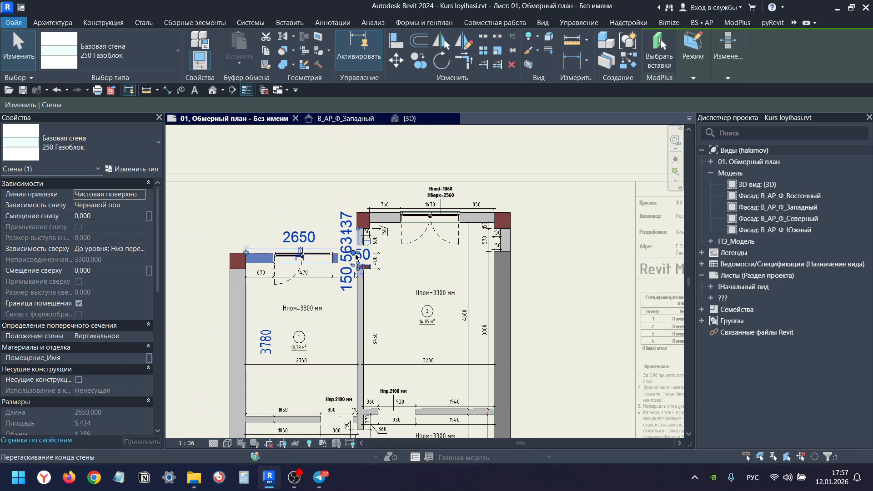
scroll(365, 268, "up", 4)
scroll(363, 382, "down", 2)
middle_click_drag(364, 382, 302, 150)
scroll(337, 387, "down", 4)
middle_click_drag(337, 386, 368, 242)
scroll(352, 249, "up", 4)
scroll(347, 173, "up", 2)
scroll(362, 193, "down", 1)
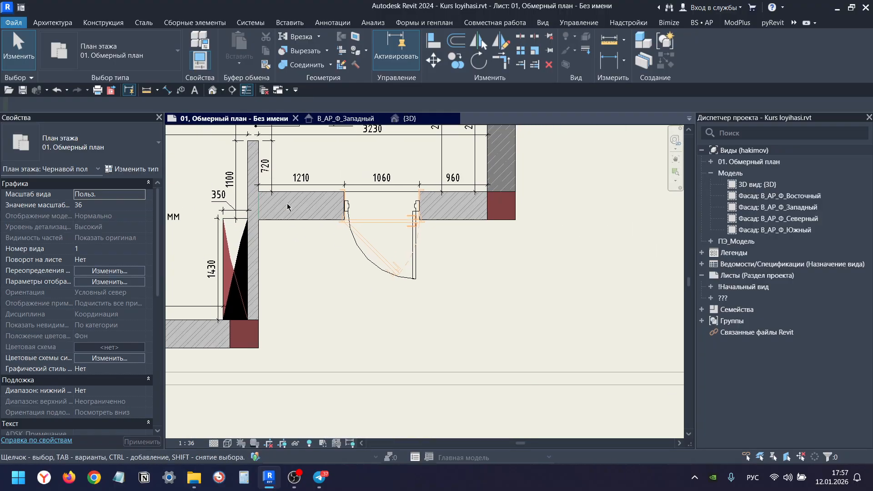
scroll(287, 205, "down", 3)
middle_click_drag(286, 205, 332, 317)
middle_click_drag(347, 256, 357, 322)
scroll(91, 319, "down", 5)
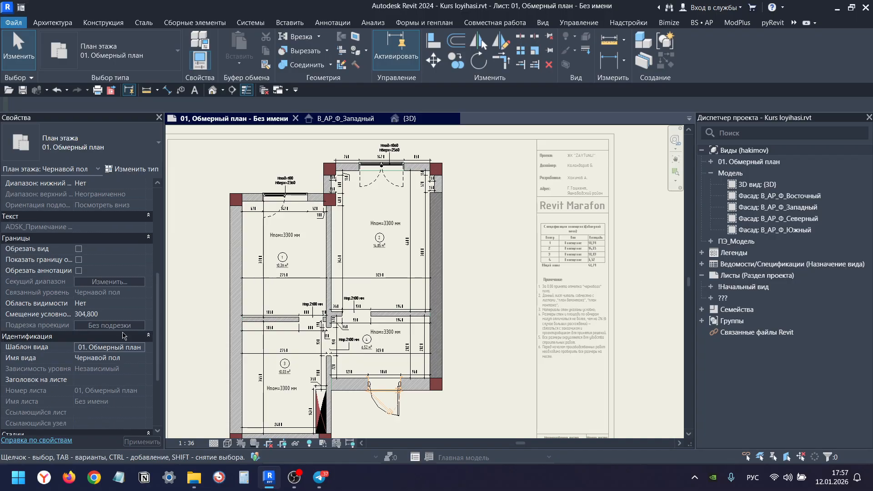
Turn off the display of imported categories in the view template "01. Обмерный план" and apply it to the plan.
left_click(109, 347)
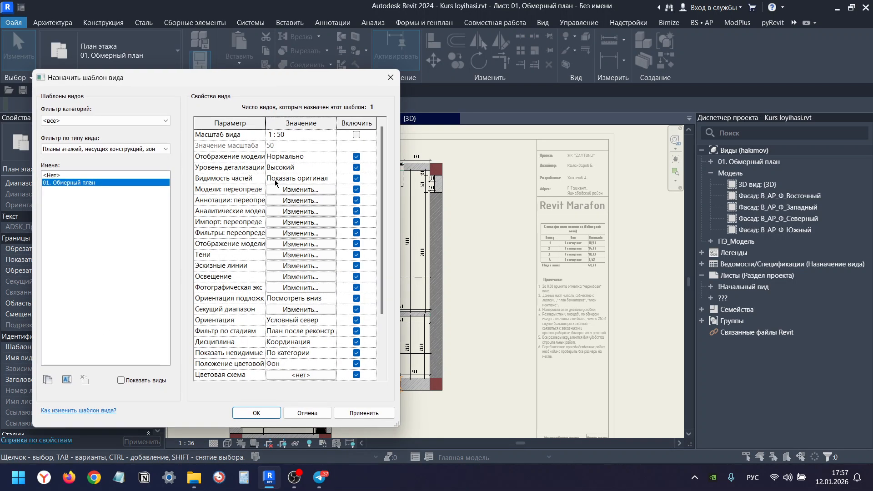
left_click(301, 212)
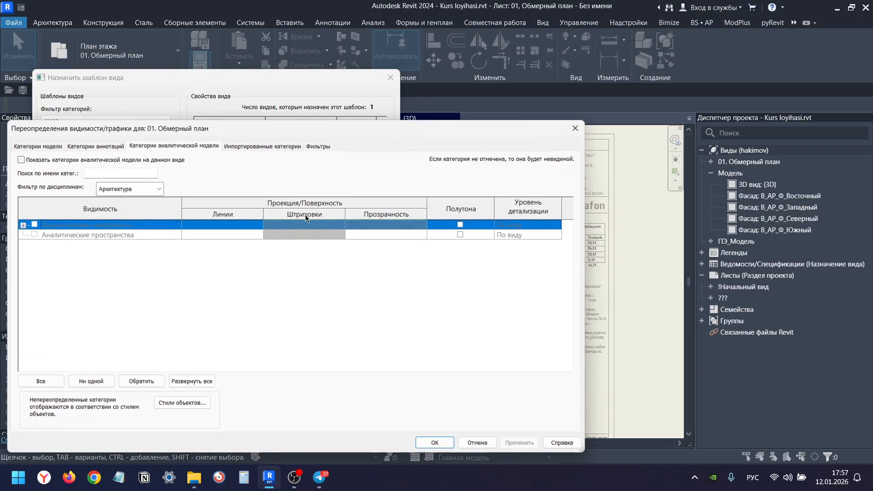
left_click(39, 144)
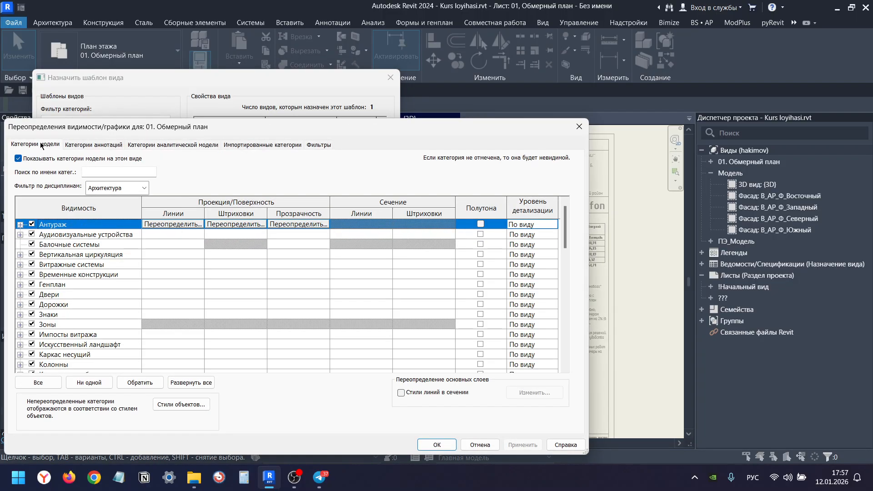
left_click(96, 145)
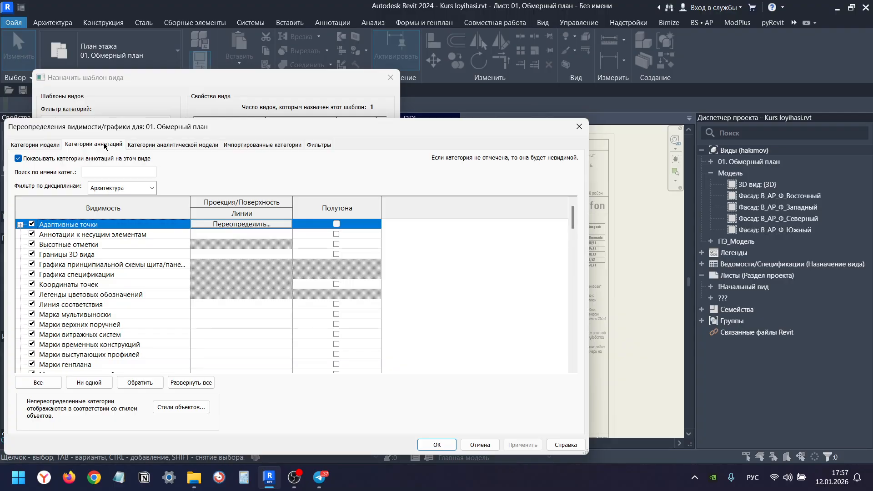
left_click(178, 145)
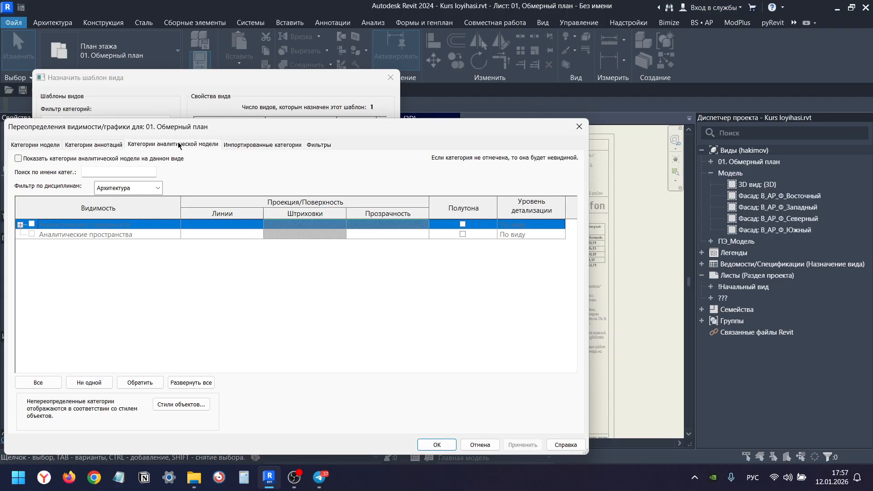
left_click(250, 145)
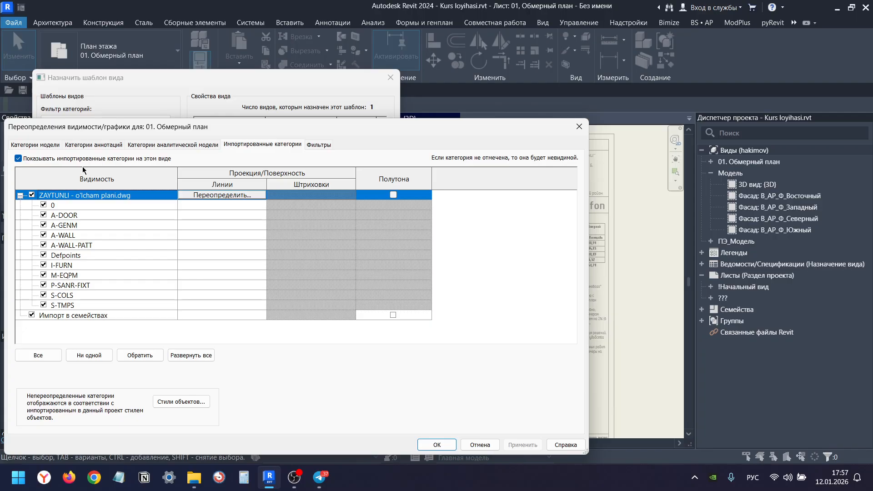
left_click(18, 158)
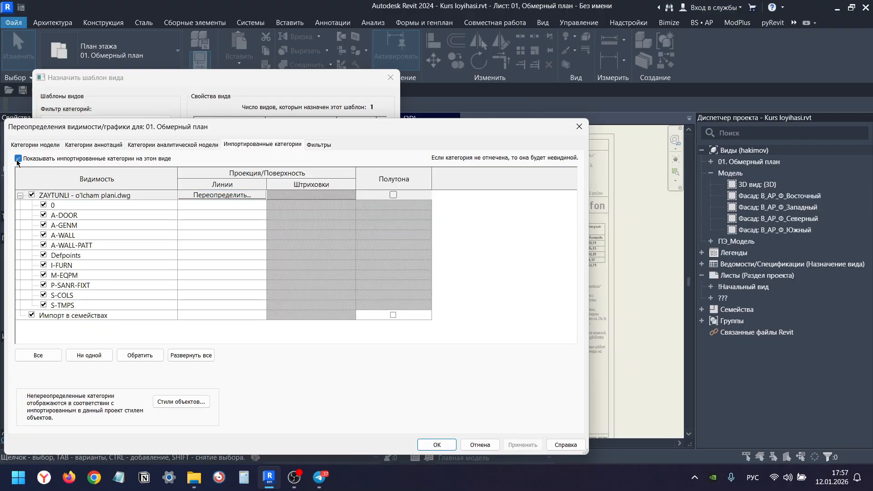
left_click(436, 444)
left_click(363, 412)
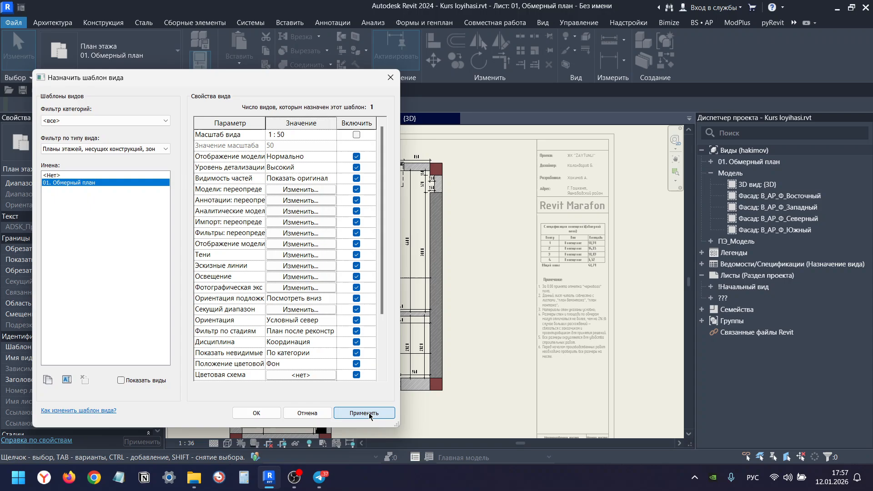
left_click(256, 412)
Inspect the entrance door, rooms and outer walls of the plan for leftover imported linework.
scroll(365, 378, "up", 5)
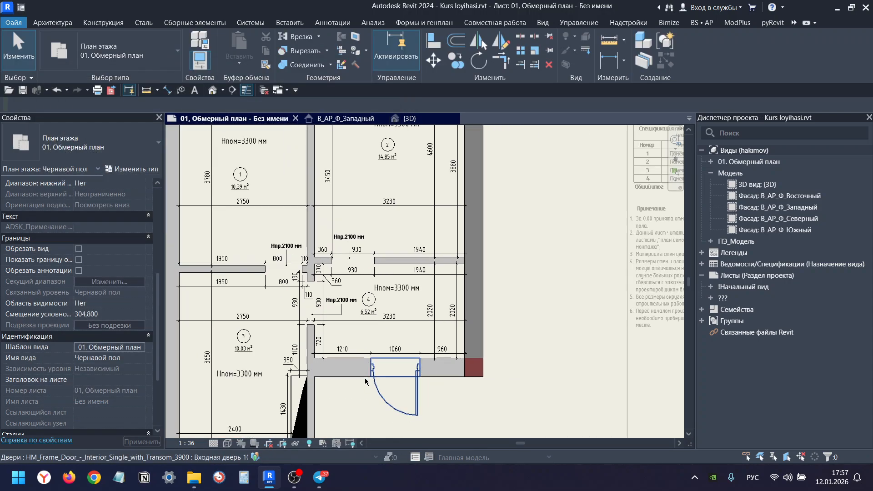
scroll(365, 378, "down", 4)
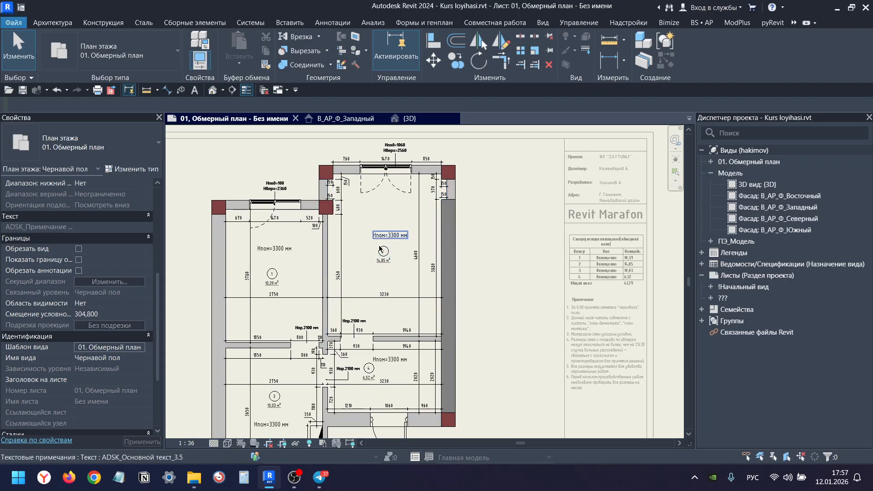
scroll(381, 249, "down", 4)
scroll(381, 296, "up", 4)
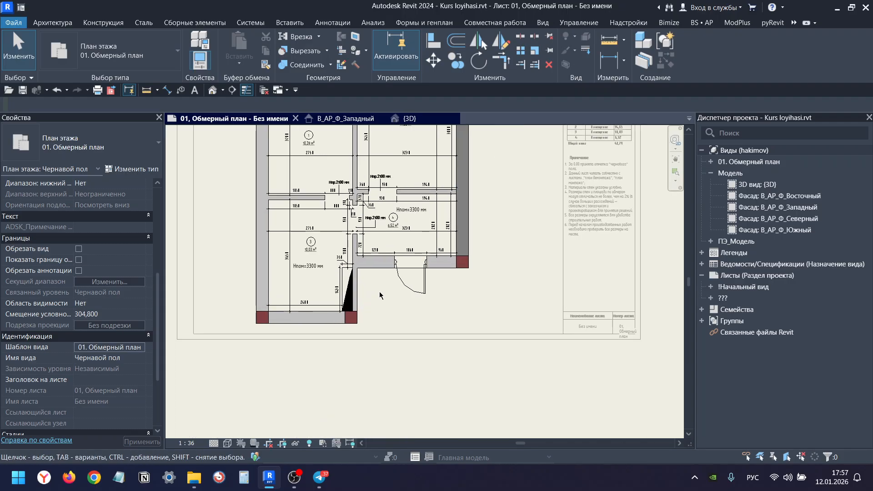
scroll(380, 296, "up", 5)
middle_click_drag(427, 219, 407, 298)
scroll(405, 193, "down", 1)
middle_click_drag(405, 194, 401, 328)
scroll(351, 217, "up", 3)
scroll(371, 230, "down", 6)
scroll(415, 232, "down", 2)
middle_click_drag(414, 234, 398, 235)
scroll(398, 235, "down", 1)
Deactivate the plan viewport and compare the concrete and aerated-block hatches along room 2's outer wall on the sheet.
double_click(477, 222)
scroll(437, 190, "up", 6)
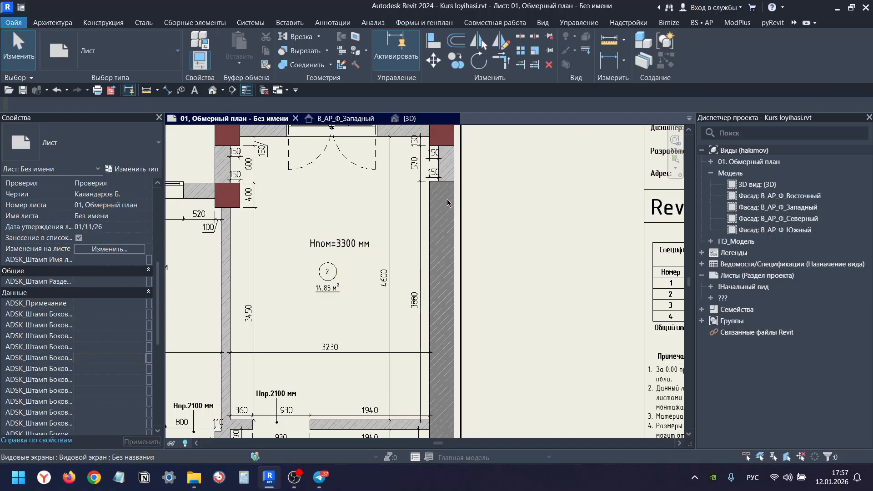
scroll(446, 209, "down", 4)
scroll(385, 247, "up", 4)
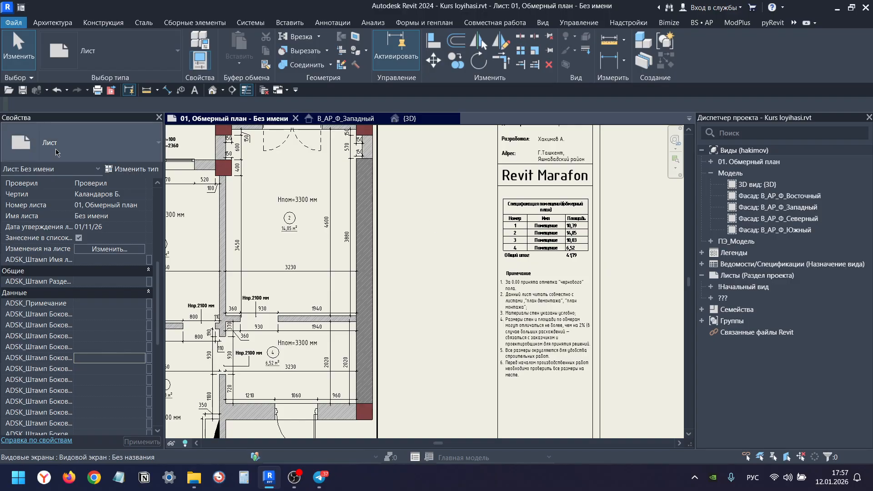
scroll(364, 153, "up", 5)
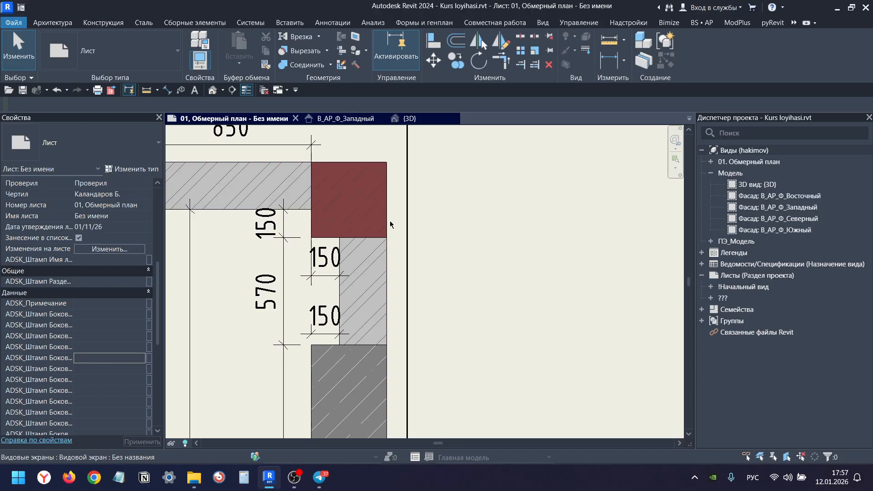
scroll(378, 312, "down", 4)
middle_click_drag(376, 316, 394, 221)
scroll(390, 295, "up", 1)
scroll(402, 256, "up", 1)
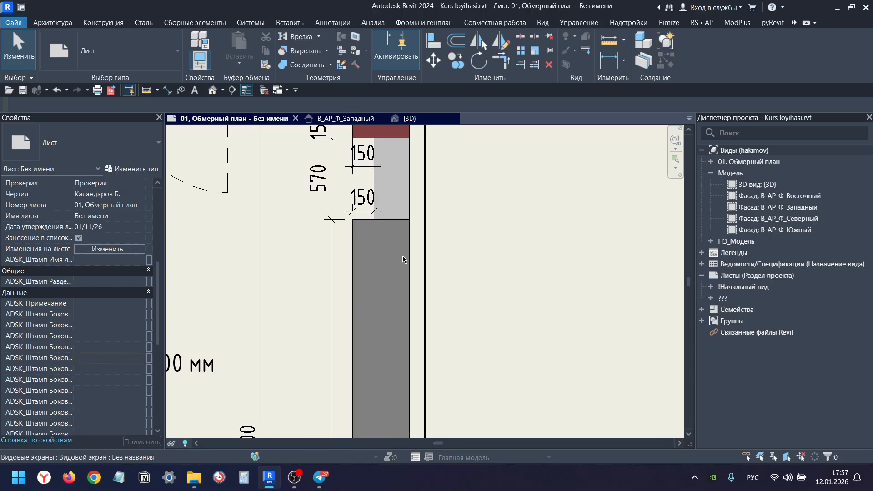
scroll(395, 185, "down", 7)
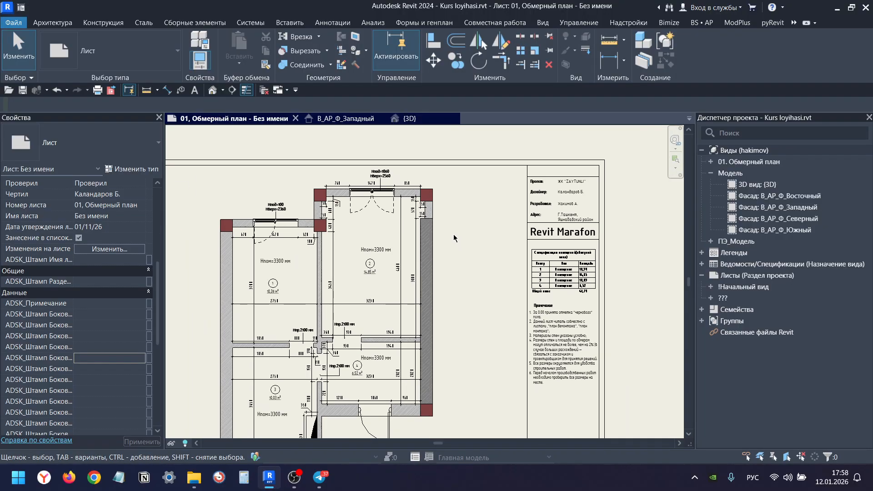
Save the project and create a new legend view named "Обмерный план" at 1:20 scale.
left_click(706, 254)
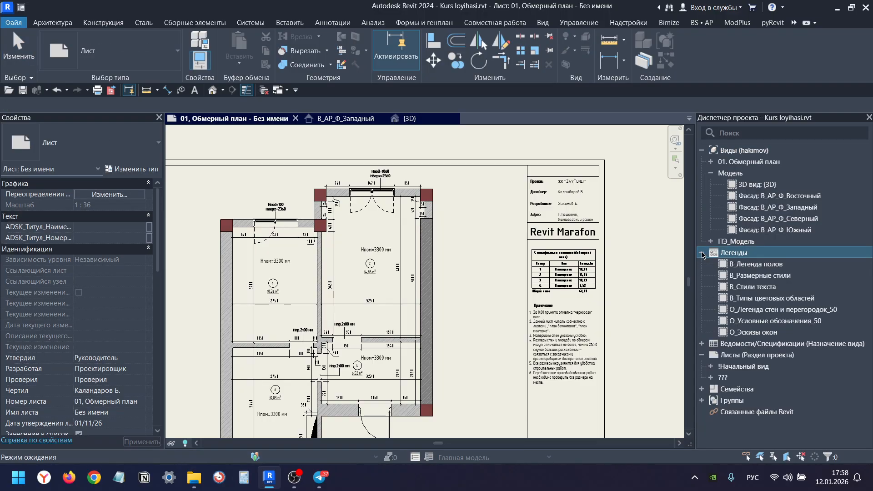
left_click(704, 256)
right_click(729, 260)
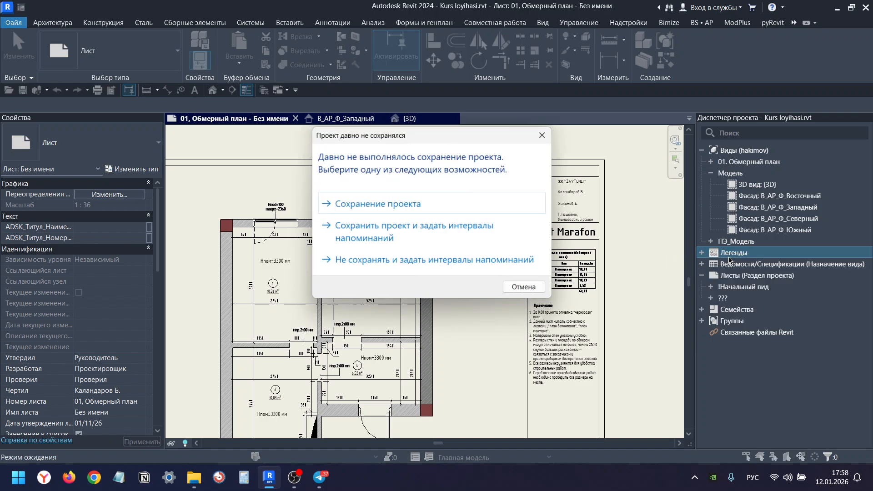
left_click(403, 204)
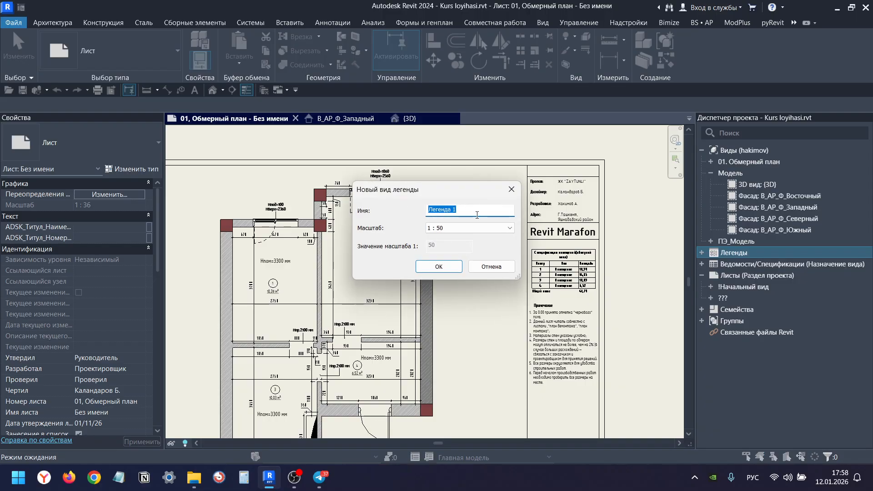
type("Обмерный план")
left_click(508, 229)
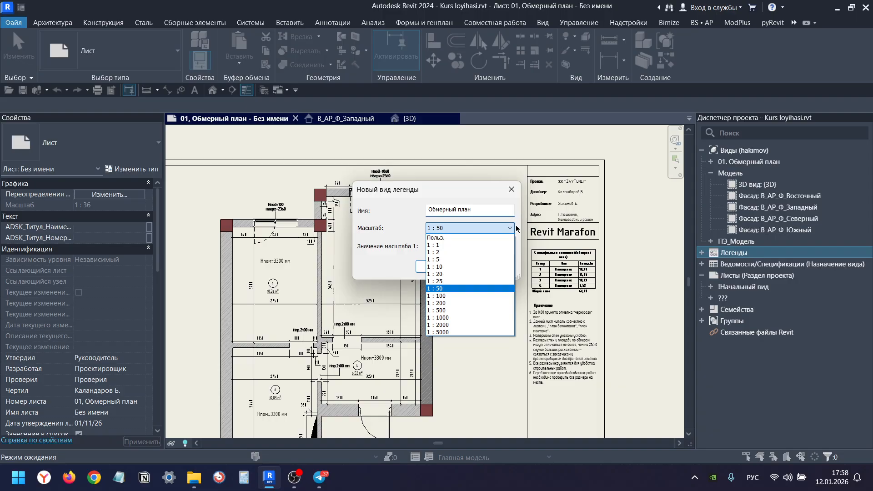
left_click(452, 275)
left_click(448, 269)
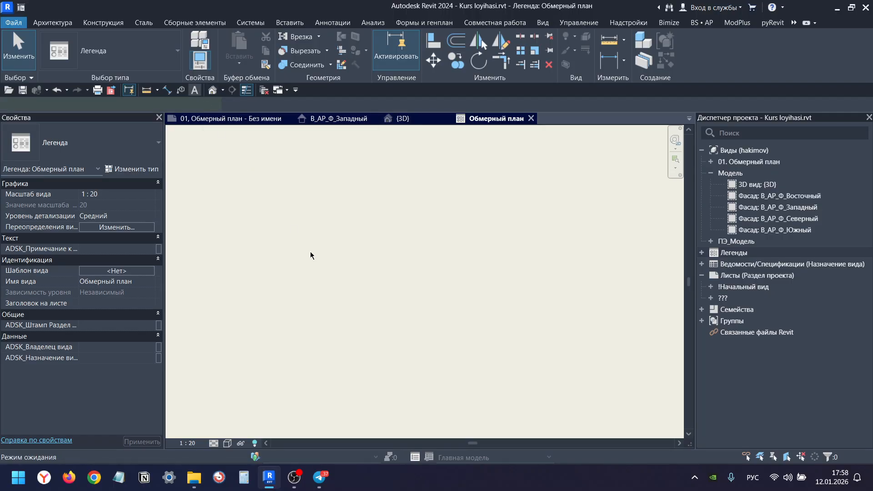
Place a text note reading "Обмерный план" in the new legend.
key("t")
key("x")
left_click_drag(313, 222, 562, 364)
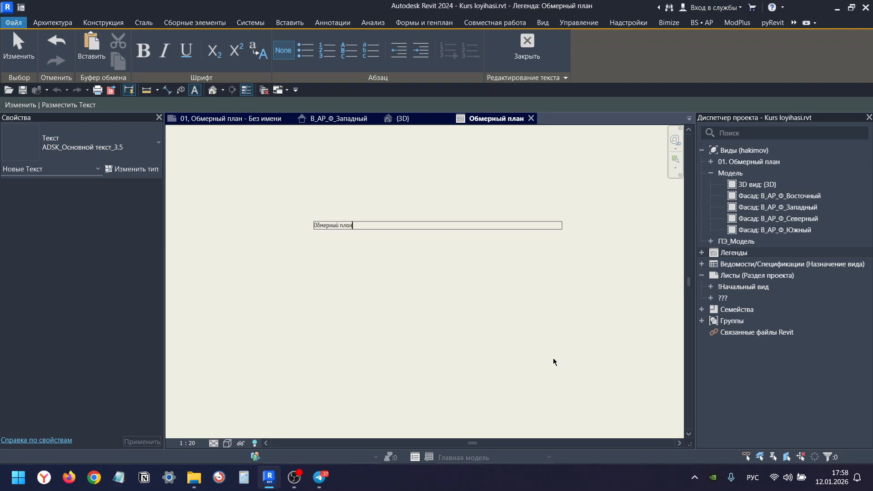
left_click(375, 291)
scroll(305, 241, "up", 5)
scroll(350, 229, "up", 2)
key("Escape")
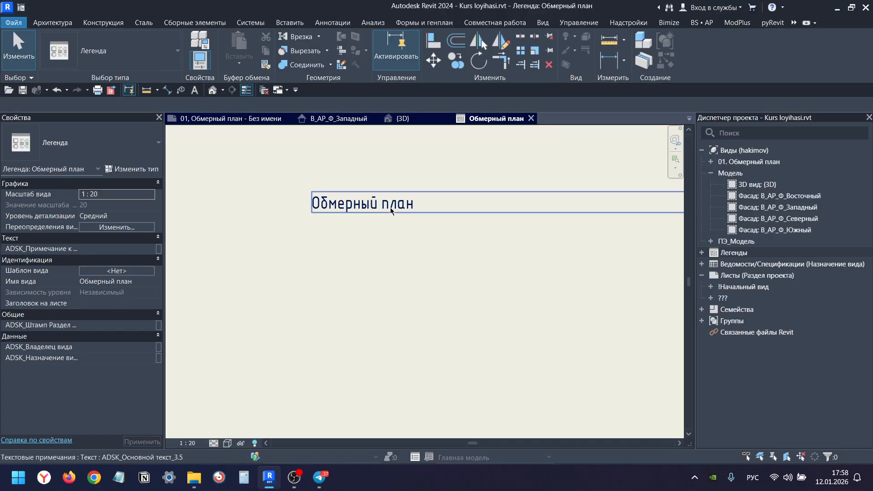
Narrow the "Обмерный план" text note's box to fit closer around its wording.
left_click(390, 207)
scroll(476, 326, "down", 5)
middle_click_drag(679, 291, 568, 280)
left_click_drag(611, 256, 341, 254)
scroll(283, 234, "up", 1)
left_click(281, 234)
scroll(268, 251, "up", 3)
middle_click_drag(264, 257, 333, 262)
scroll(339, 241, "up", 1)
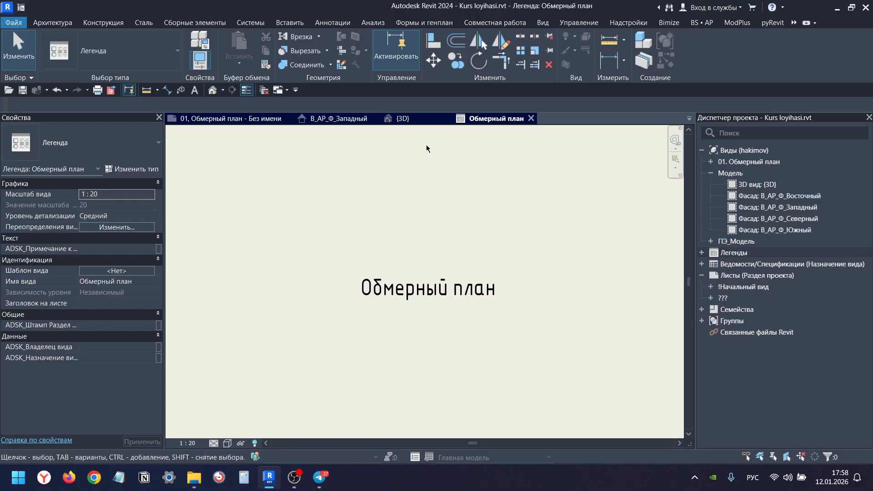
left_click(341, 23)
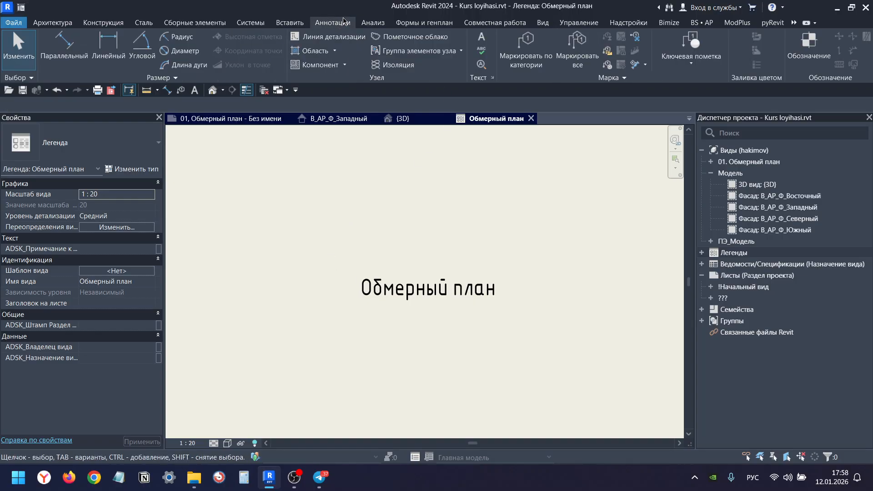
left_click(329, 51)
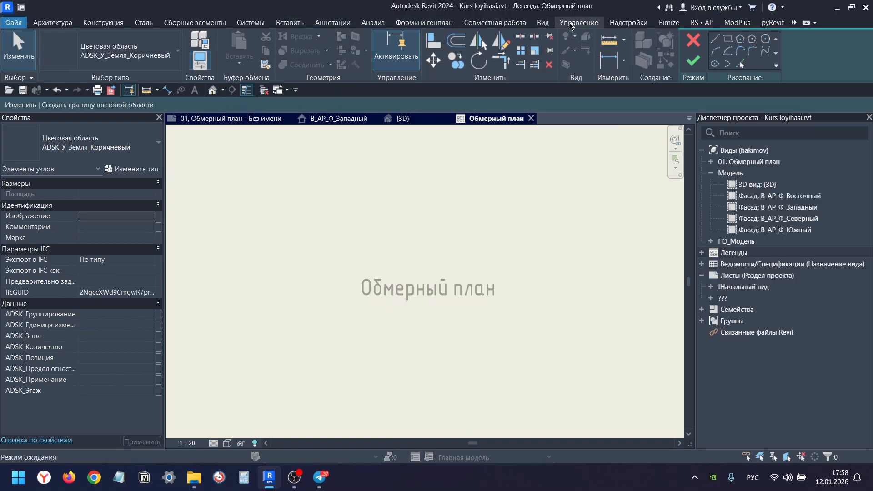
left_click(692, 41)
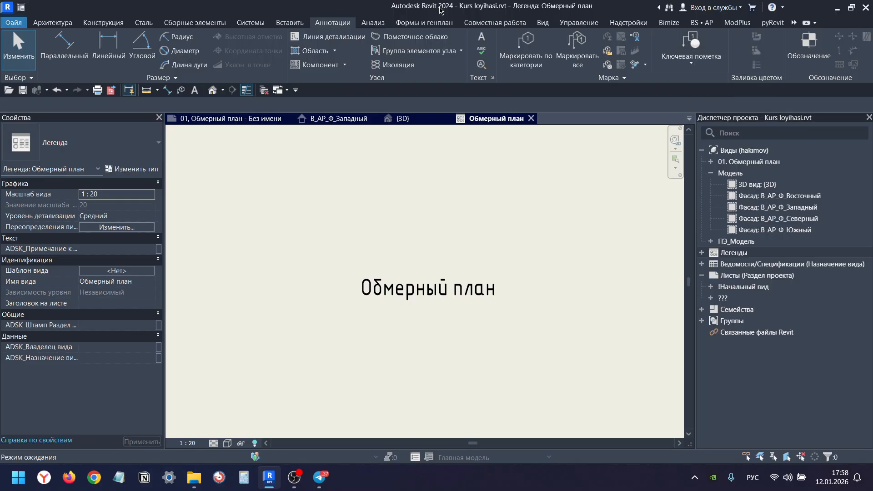
Draw a rectangular filled region about 260 by 120 mm beside the start of the legend text.
left_click(335, 54)
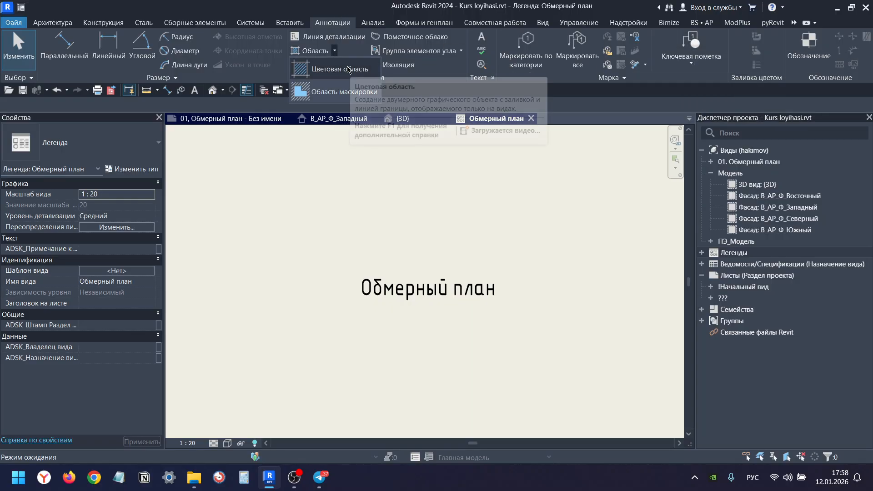
left_click(345, 90)
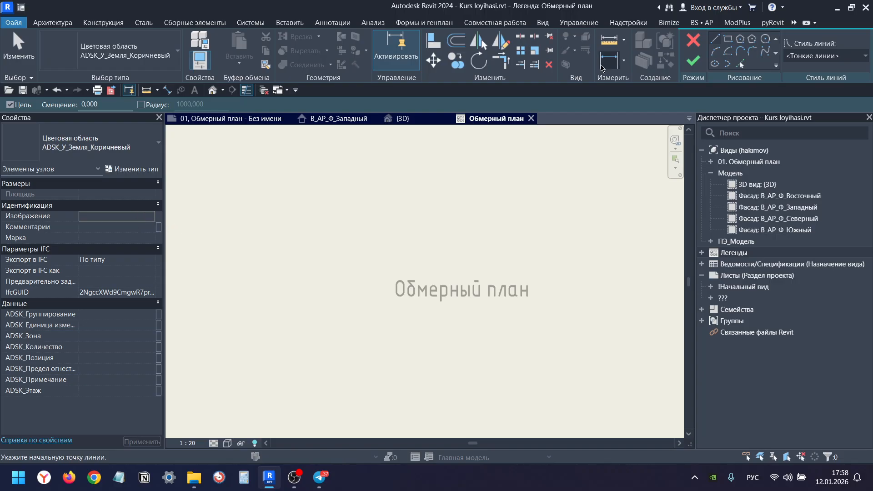
left_click(728, 39)
left_click(319, 278)
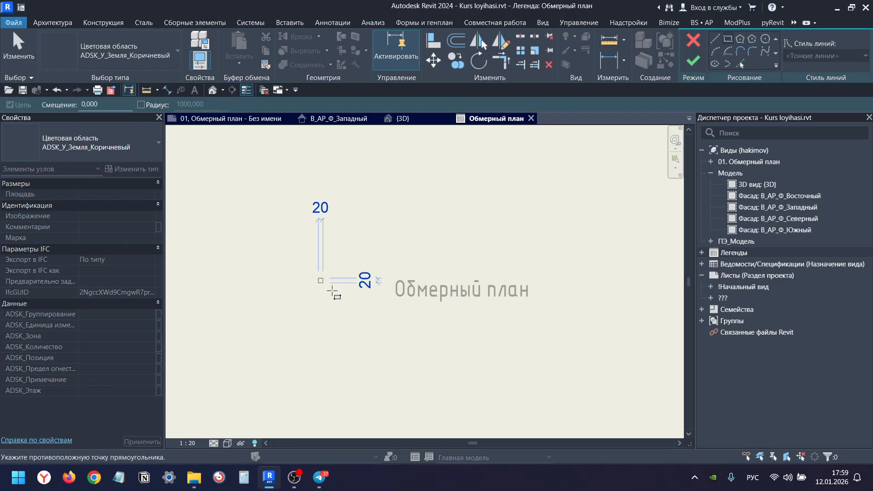
left_click(378, 305)
left_click(693, 61)
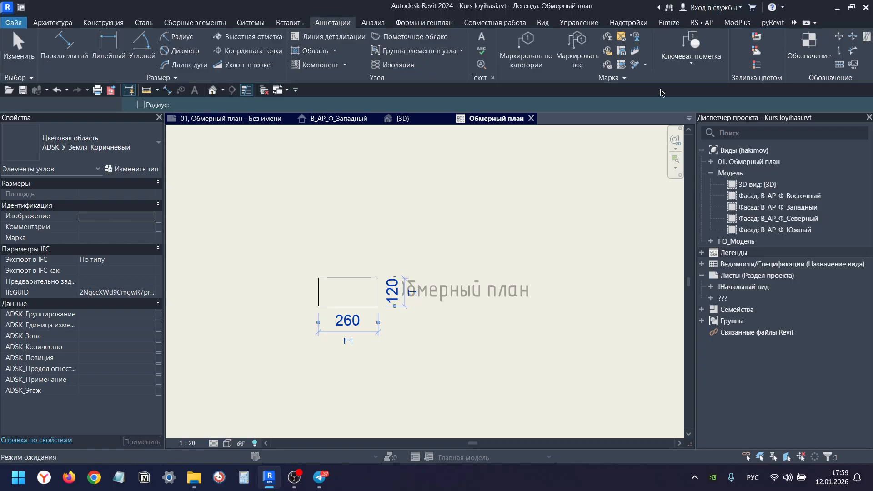
Change the legend rectangle's filled region type to ADSK_У_Косая вниз_3 мм.
left_click(341, 357)
scroll(341, 357, "up", 2)
left_click(350, 280)
left_click(125, 157)
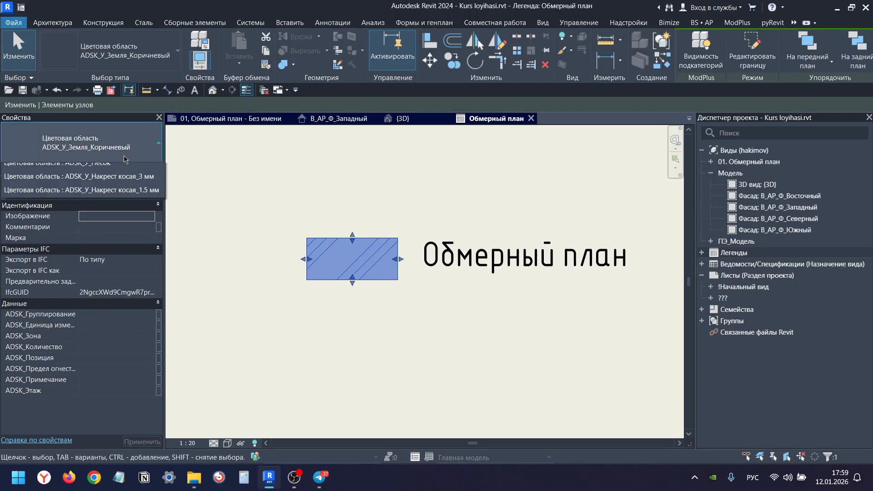
left_click(103, 269)
left_click(409, 307)
scroll(409, 307, "down", 2)
scroll(402, 301, "down", 1)
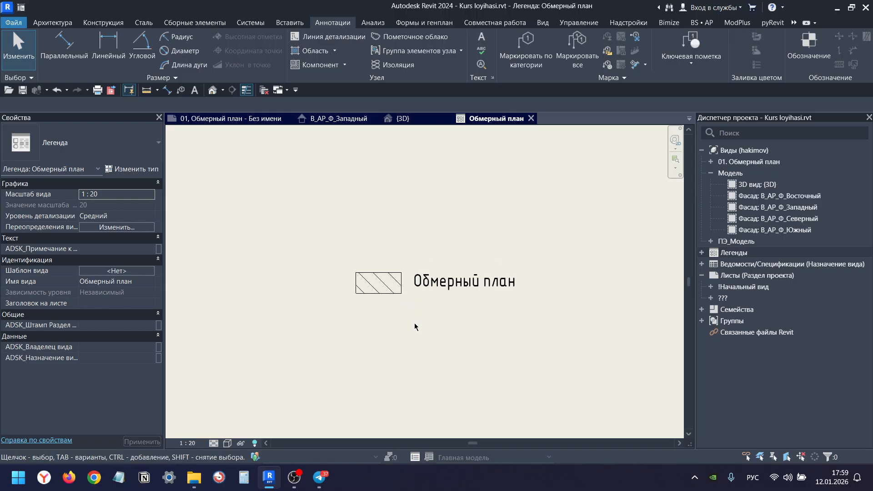
scroll(417, 339, "down", 3)
middle_click_drag(415, 332, 368, 286)
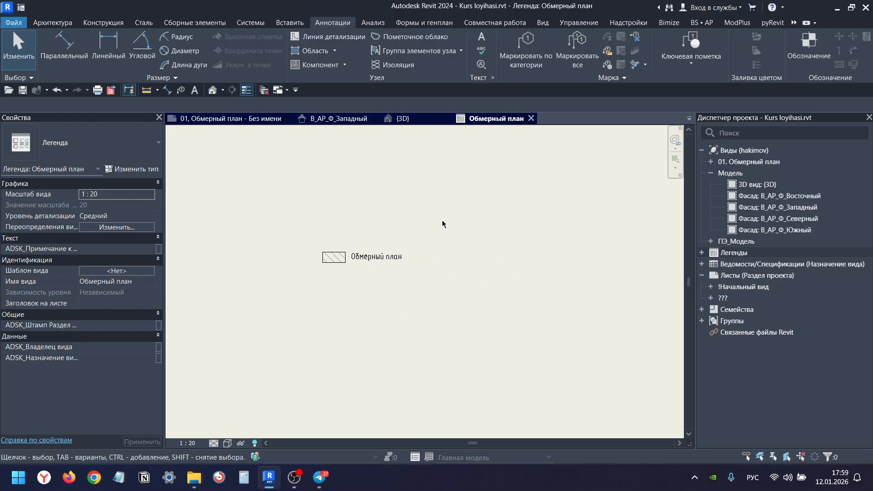
Close the legend view and place the "Обмерный план" legend on the sheet below the notes.
left_click(531, 118)
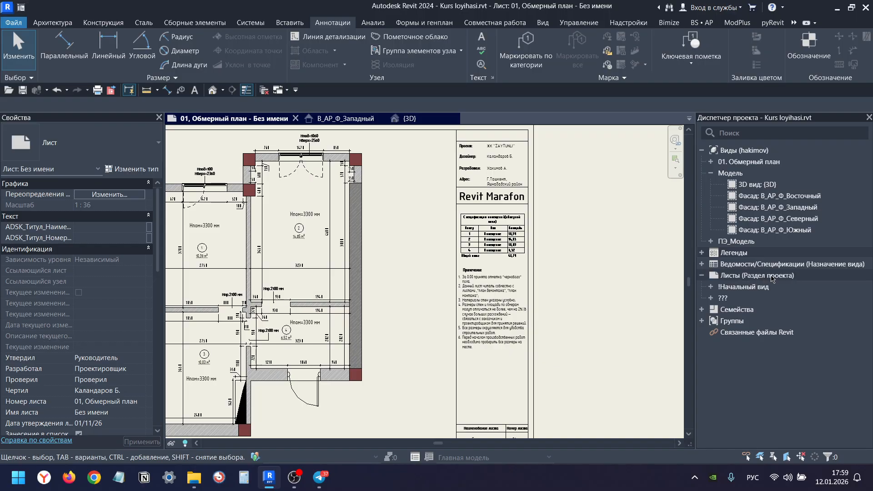
double_click(733, 252)
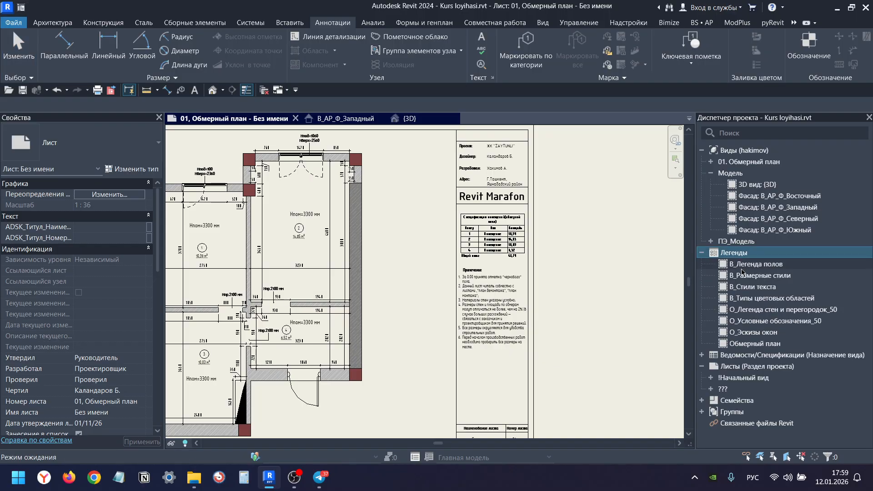
left_click(772, 345)
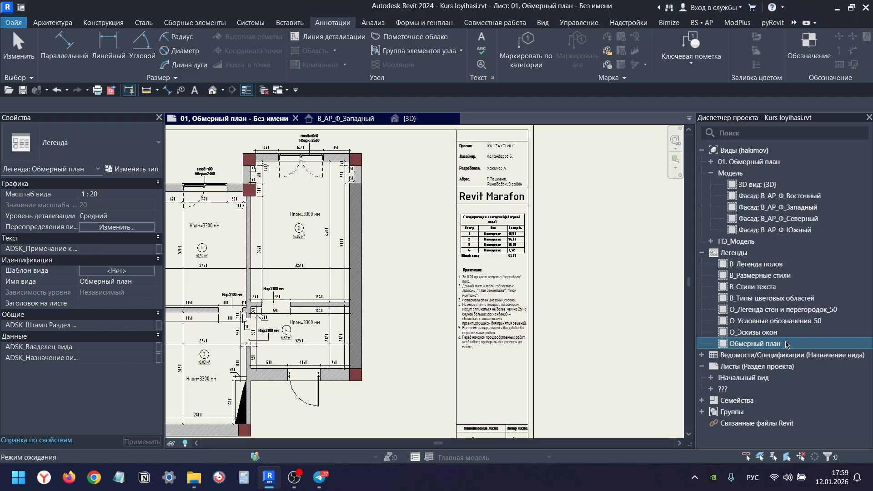
left_click_drag(629, 342, 494, 355)
scroll(492, 371, "up", 6)
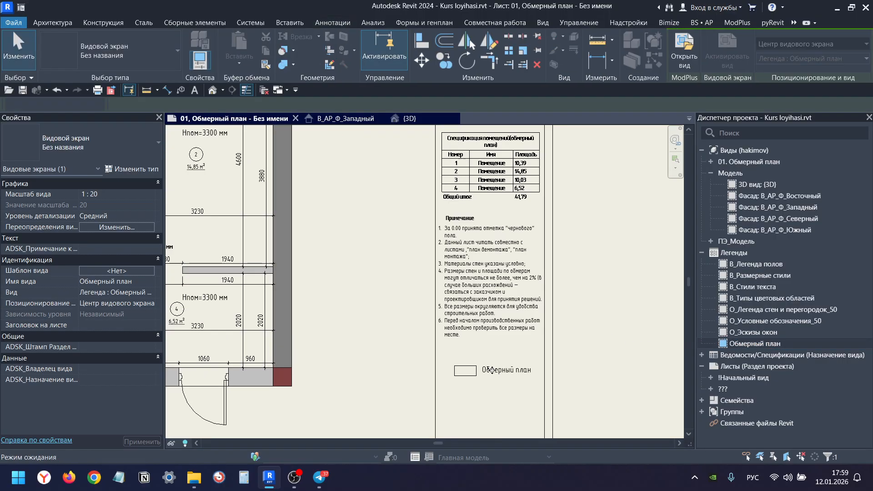
key("Escape")
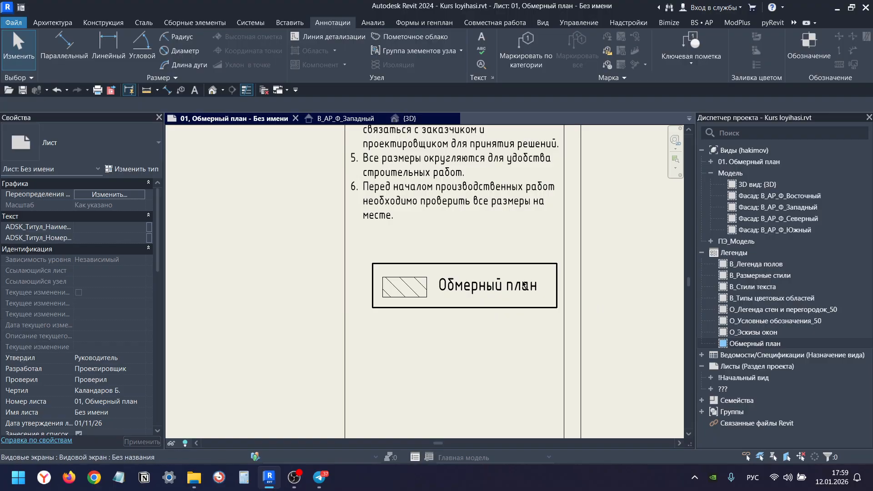
Check the legend's size and position within the sheet's side column.
left_click(440, 288)
scroll(442, 282, "down", 2)
scroll(442, 282, "down", 5)
left_click(560, 295)
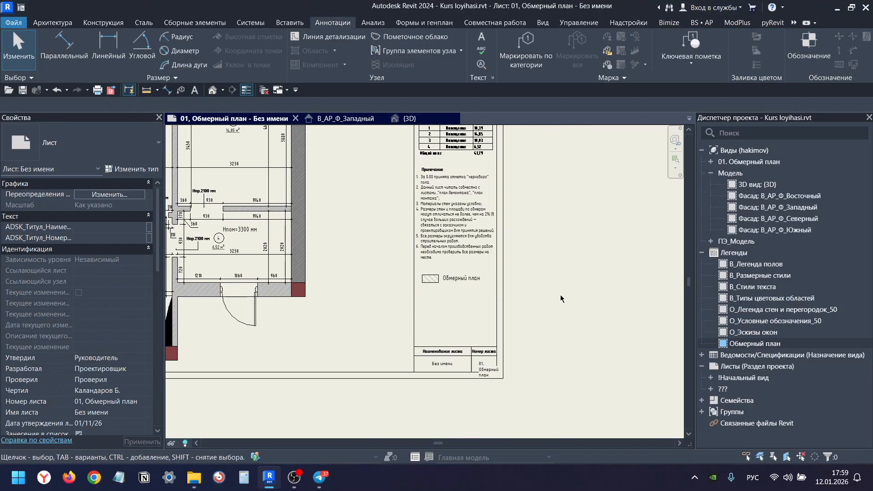
scroll(466, 291, "up", 3)
Open the placed legend's own view and examine the hatched swatch beside its text.
left_click(465, 293)
scroll(458, 292, "up", 3)
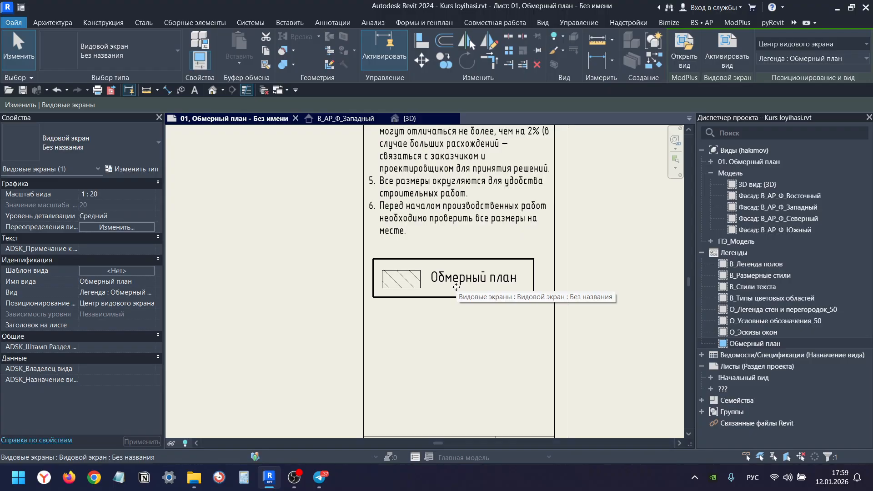
left_click(678, 66)
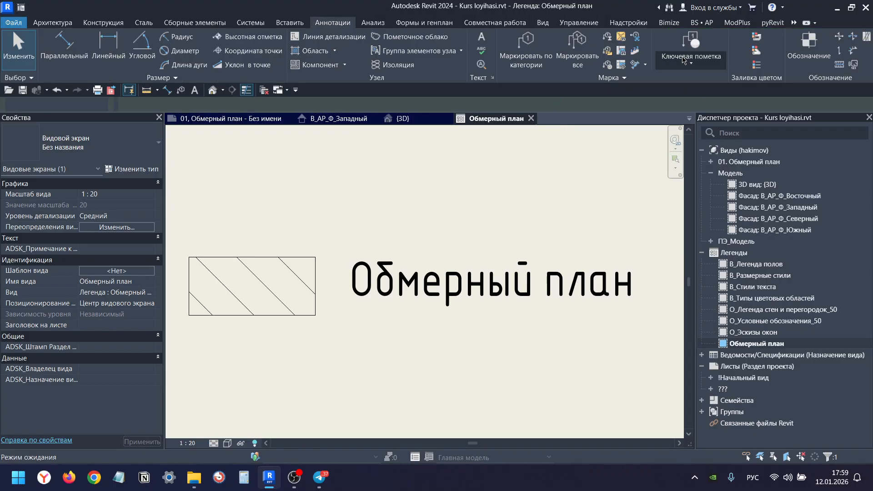
scroll(353, 278, "down", 3)
scroll(354, 282, "up", 2)
left_click(354, 282)
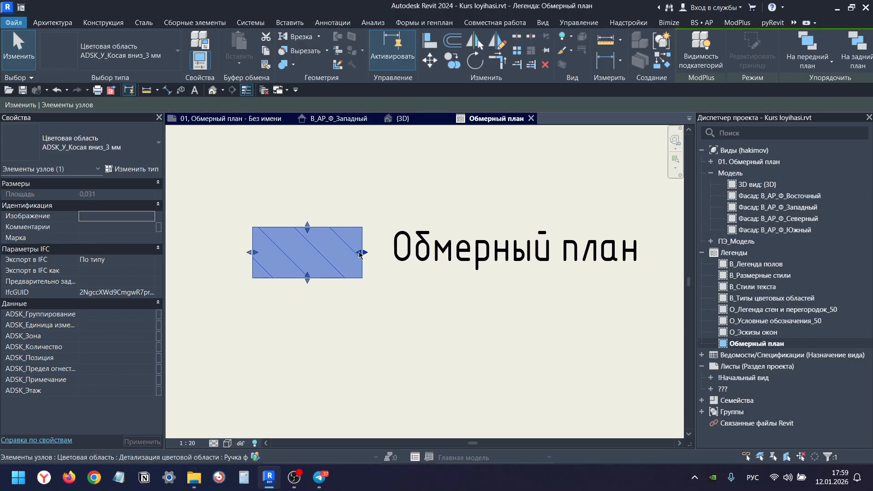
scroll(356, 278, "up", 2)
left_click(369, 318)
scroll(373, 272, "down", 2)
scroll(376, 226, "up", 2)
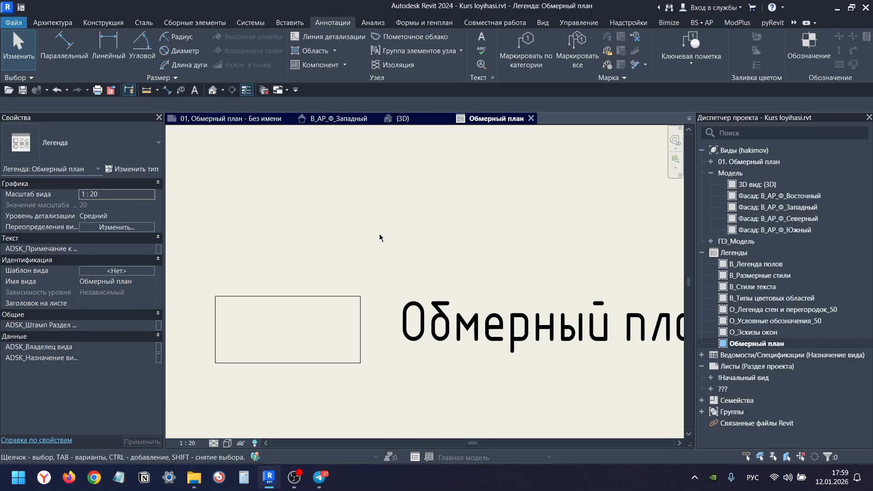
middle_click_drag(370, 223, 339, 234)
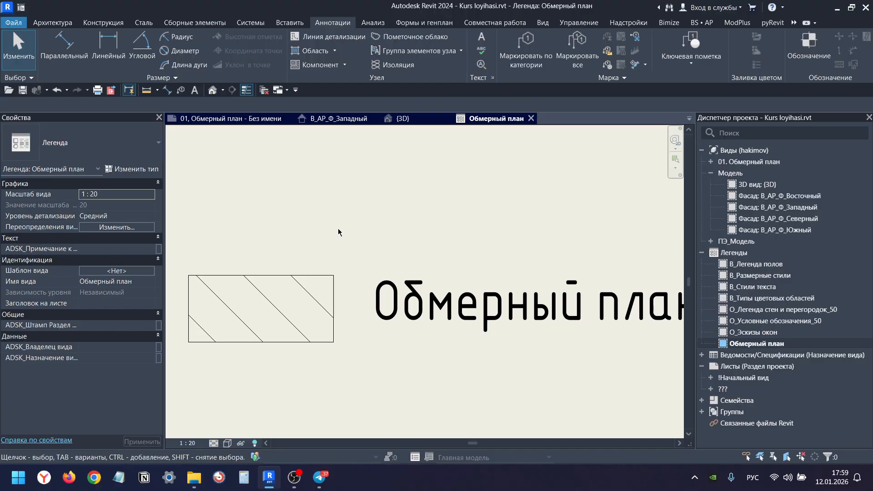
left_click(271, 299)
middle_click_drag(271, 298, 296, 280)
left_click(338, 237)
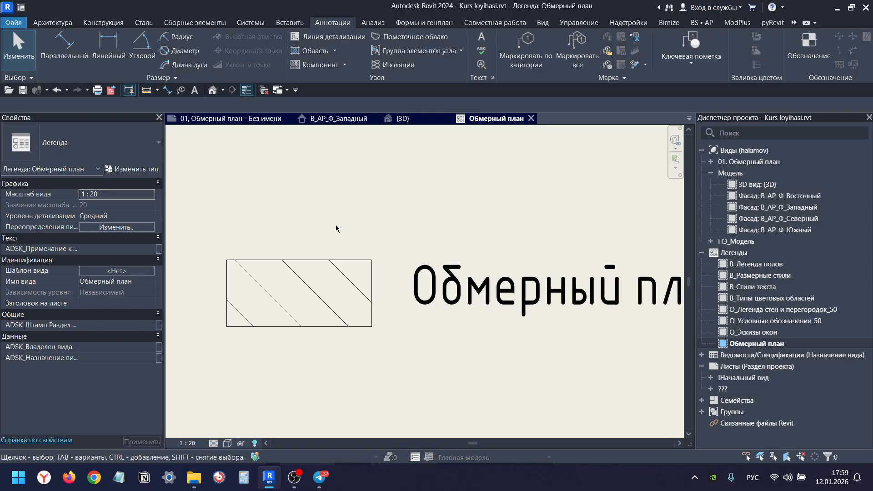
Return to the sheet and compare the wall hatches near room 4 with the legend swatch.
key("ctrl+Tab")
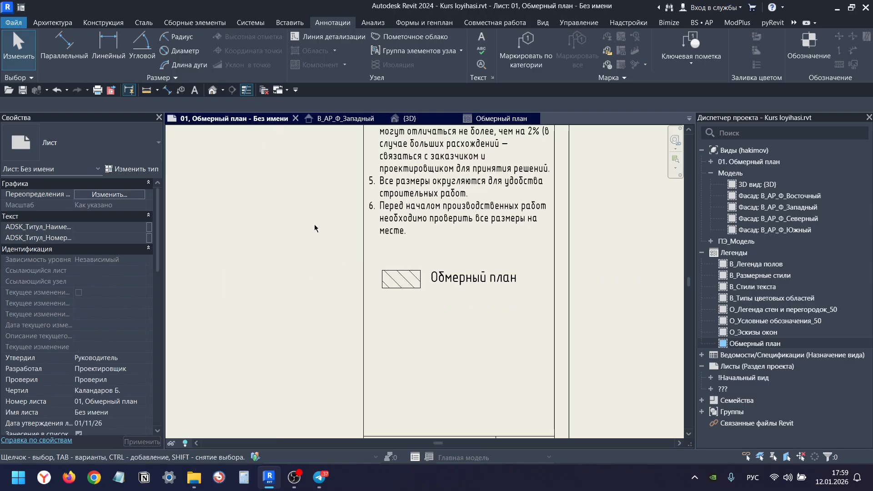
scroll(315, 228, "down", 4)
scroll(349, 273, "up", 6)
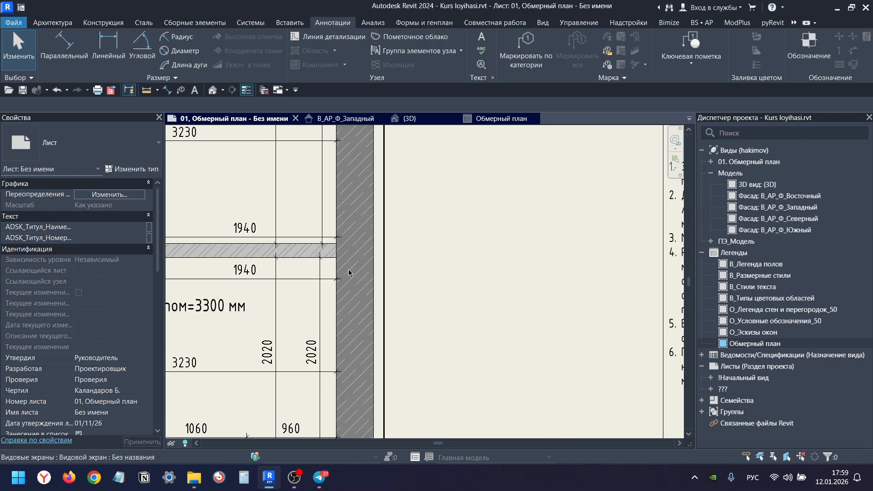
scroll(350, 273, "down", 4)
scroll(464, 292, "up", 5)
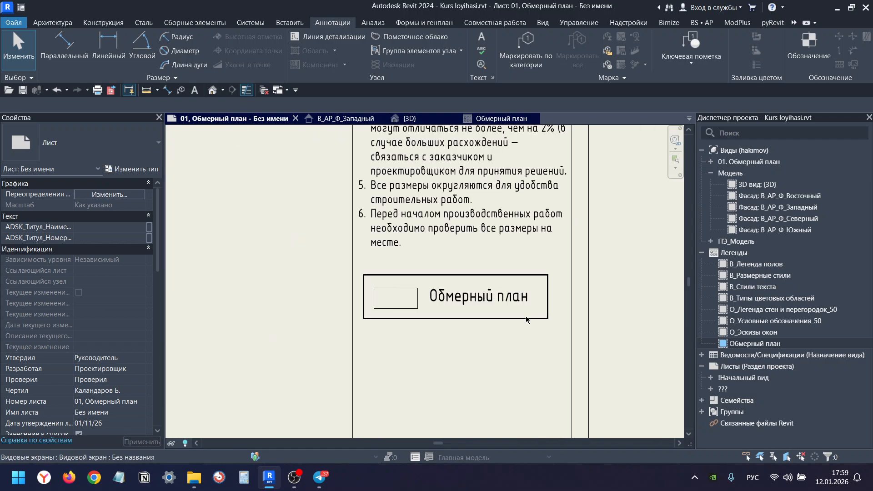
Activate the placed legend, select its hatched swatch and duplicate the filled region type as "Бетонная стена".
double_click(465, 291)
scroll(388, 301, "up", 2)
left_click(384, 299)
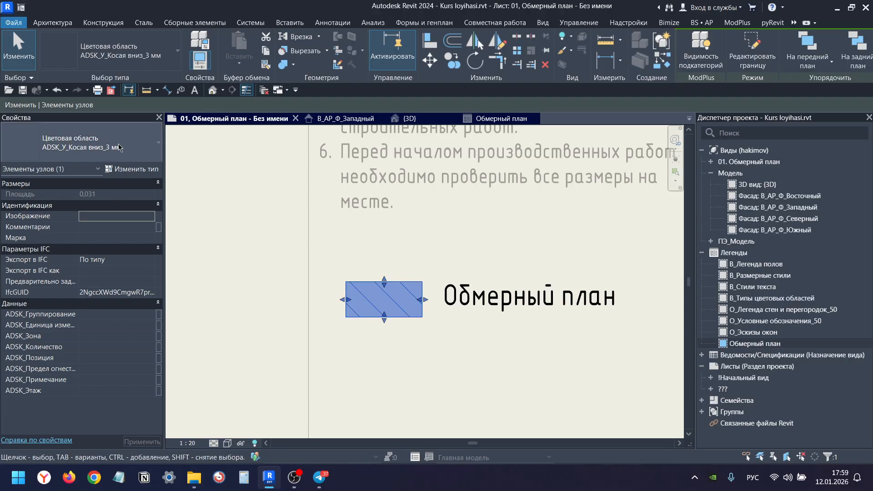
left_click(132, 169)
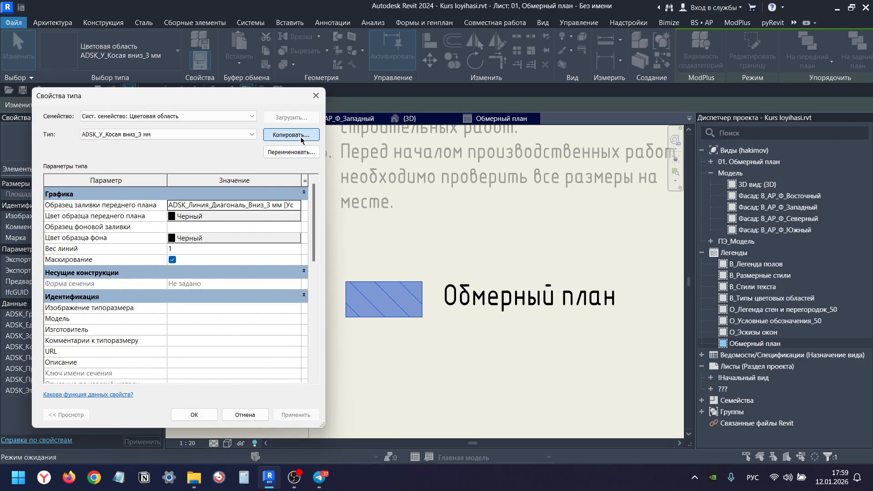
left_click(291, 134)
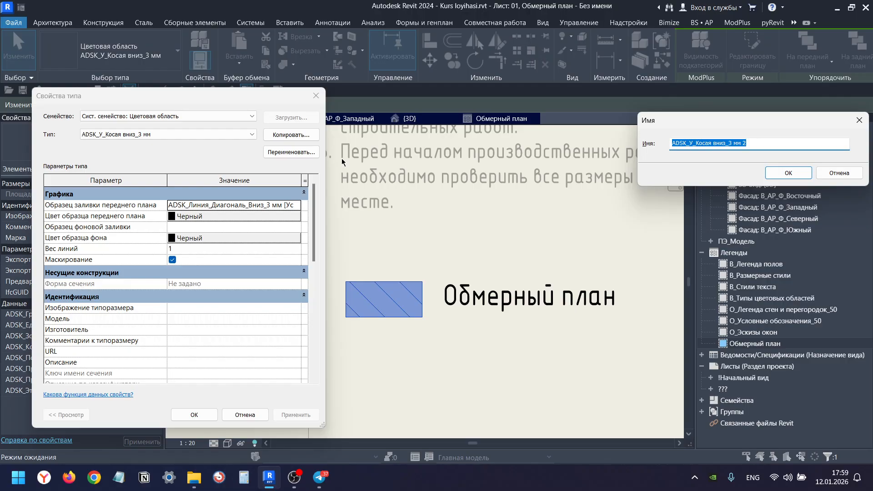
type("Inhb")
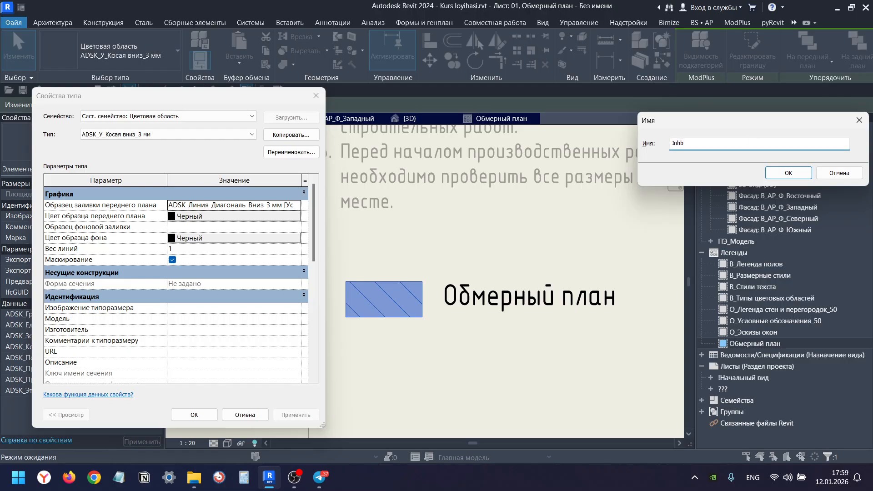
key("BackSpace")
key("BackSpace")
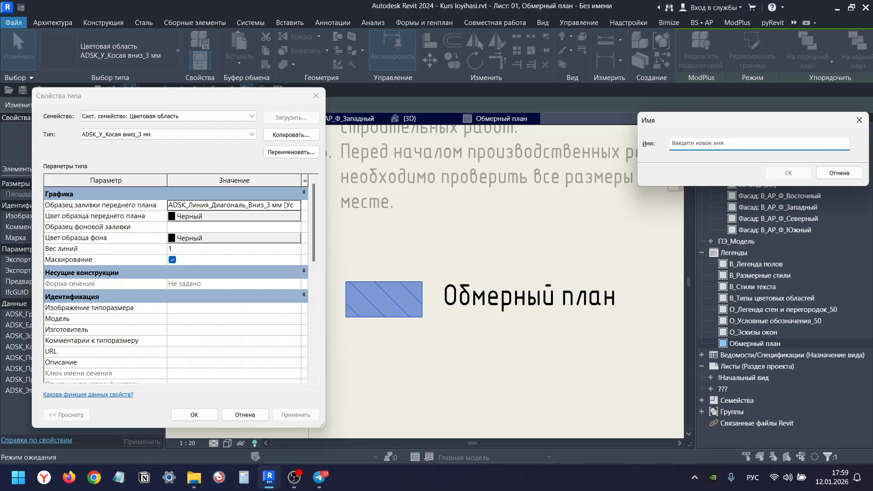
type("Бетонная стена")
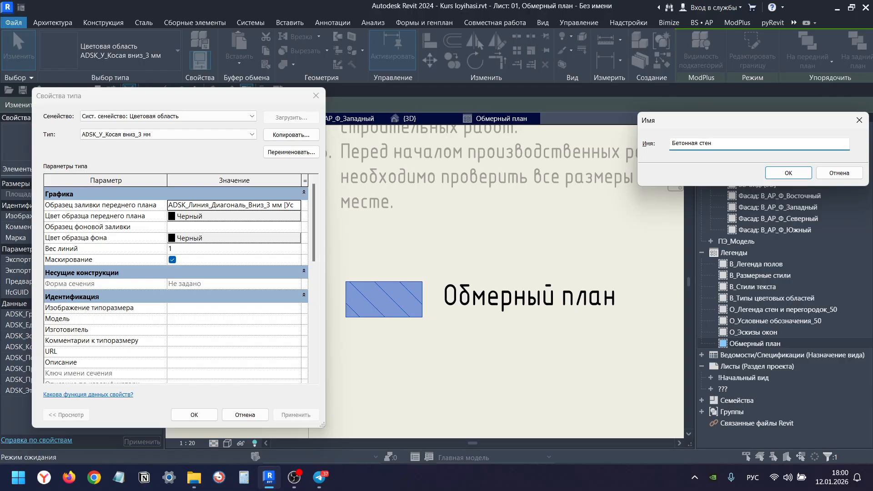
left_click(789, 173)
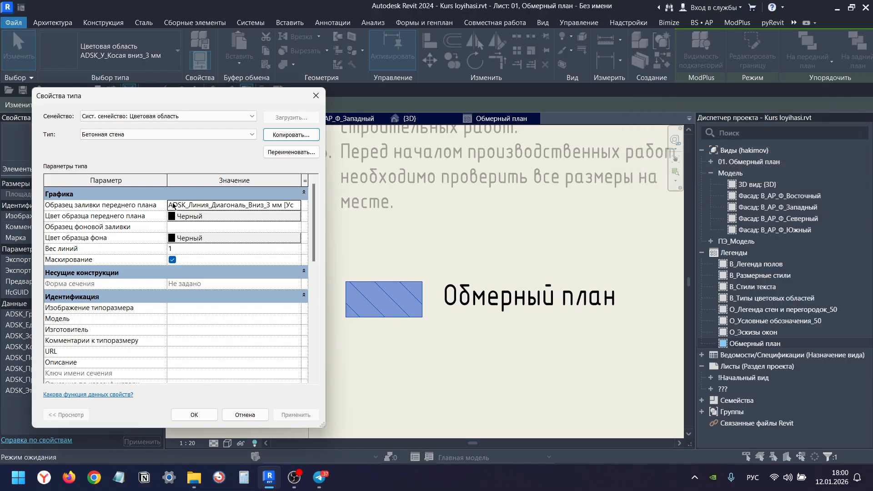
Set the Бетонная стена type's foreground fill pattern to ADSK_Бетон_Железобетон_Вверх_2 мм and apply it to the swatch.
left_click(300, 210)
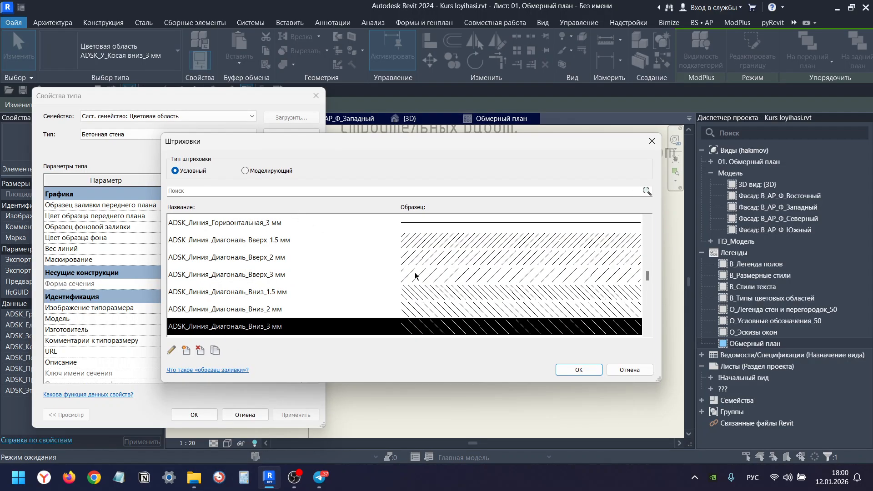
scroll(414, 272, "up", 10)
scroll(414, 284, "up", 10)
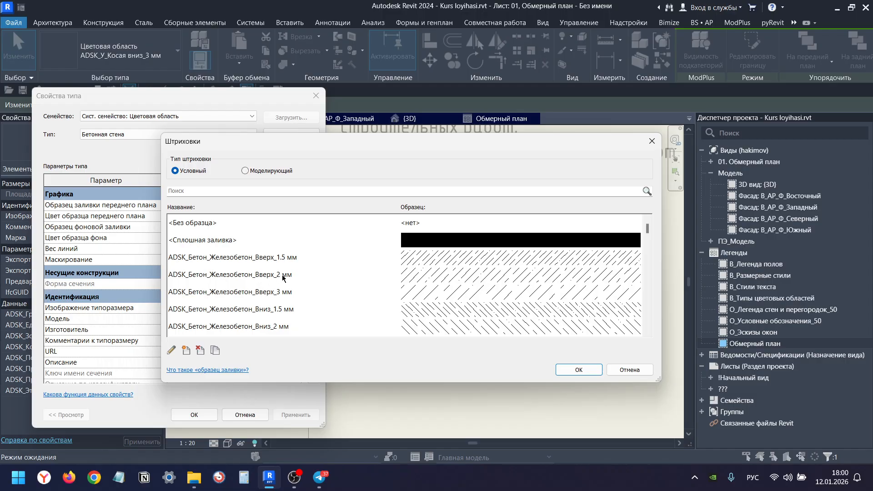
left_click(282, 278)
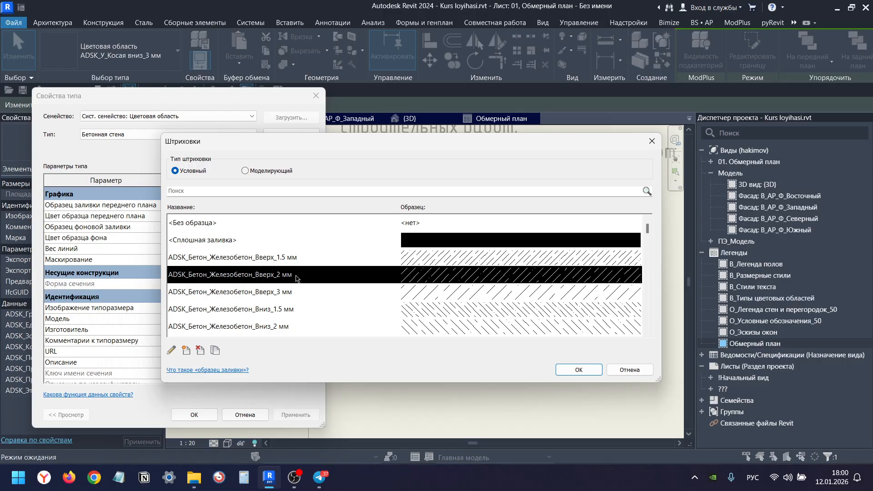
left_click(578, 370)
left_click(194, 411)
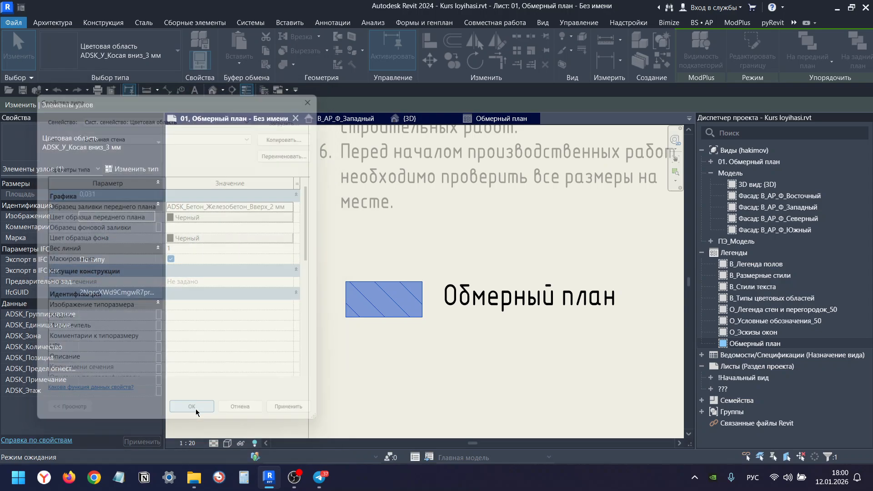
Return to the sheet and compare the concrete wall's fill beside room 4 with the legend swatch.
scroll(381, 356, "down", 2)
left_click(324, 334)
scroll(322, 332, "down", 2)
middle_click_drag(291, 317, 371, 334)
scroll(255, 309, "up", 3)
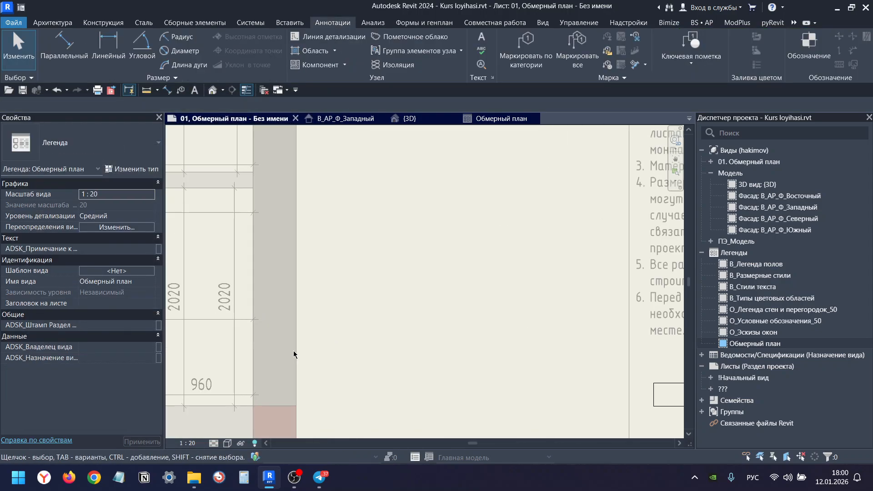
double_click(331, 318)
scroll(255, 304, "up", 1)
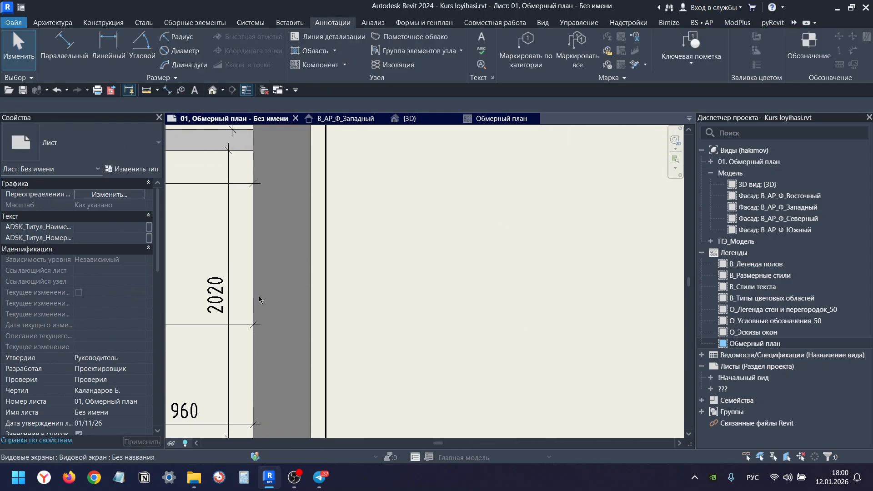
double_click(275, 269)
scroll(275, 270, "down", 4)
double_click(526, 255)
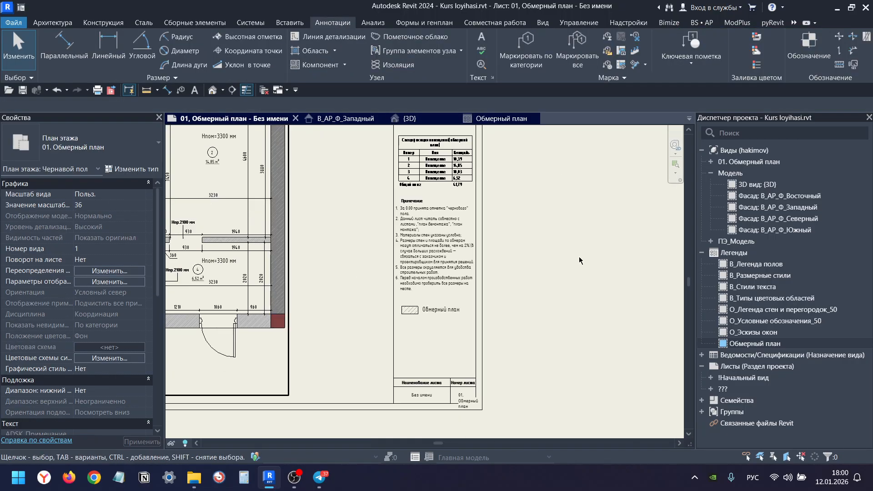
Open the filter overrides in the plan viewport's "01. Обмерный план" view template.
left_click(210, 257)
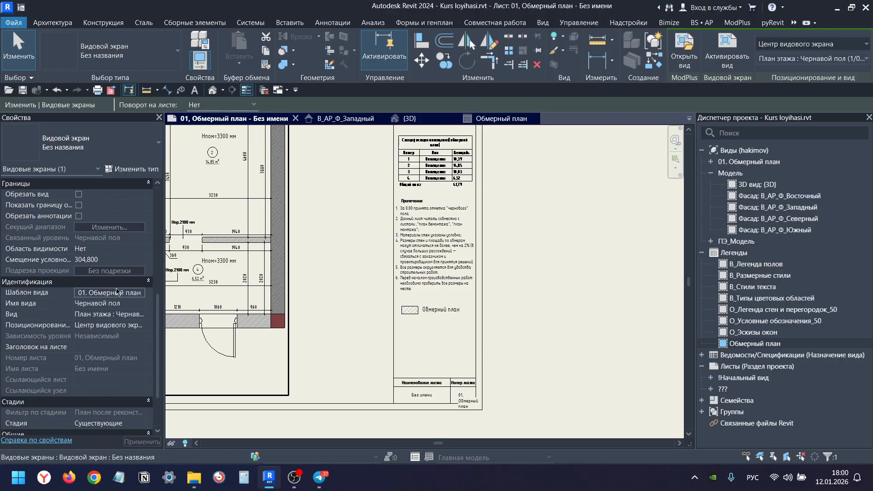
left_click(109, 293)
left_click(299, 244)
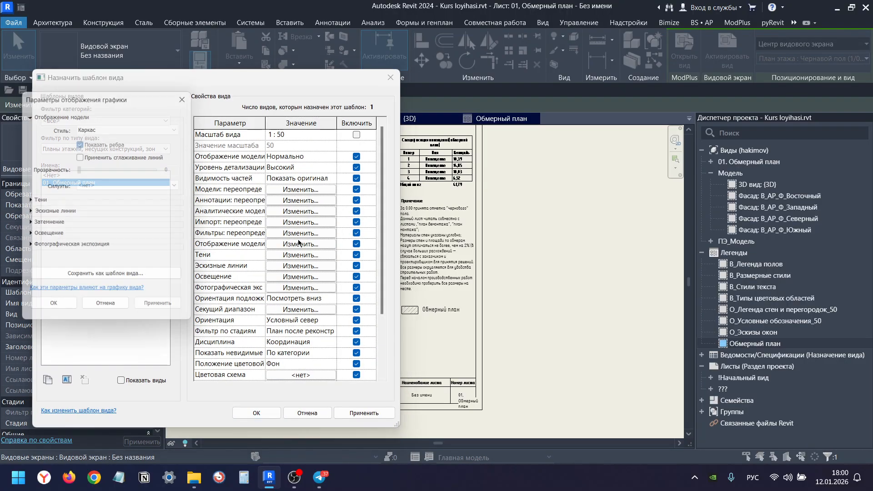
key("Escape")
left_click(301, 235)
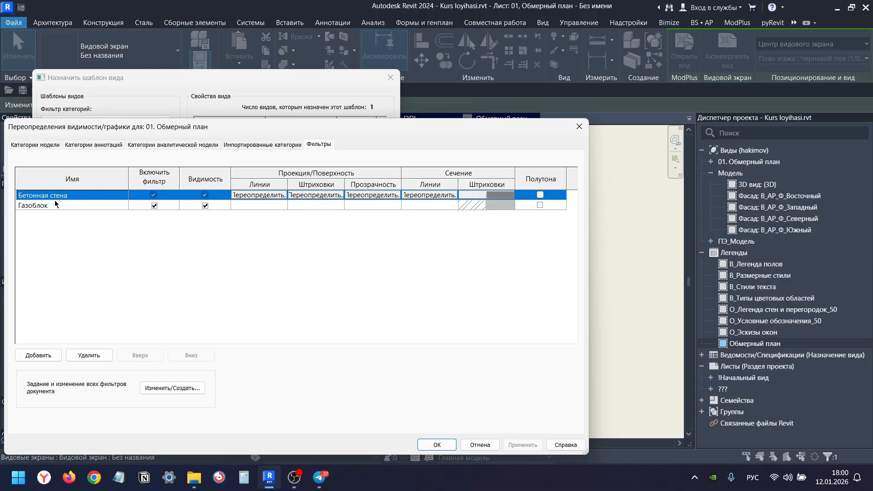
Check the cut pattern and the foreground and background colours of the Бетонная стена filter, then close the view template settings.
left_click(496, 195)
left_click(424, 212)
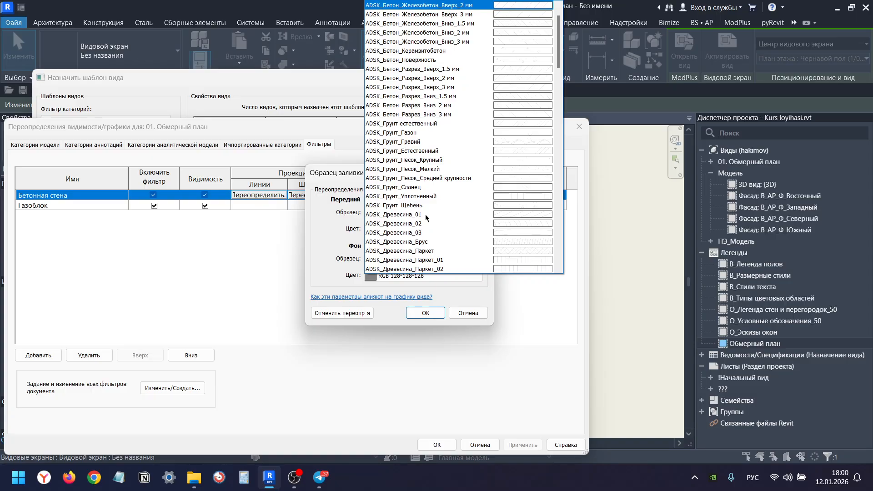
left_click(502, 9)
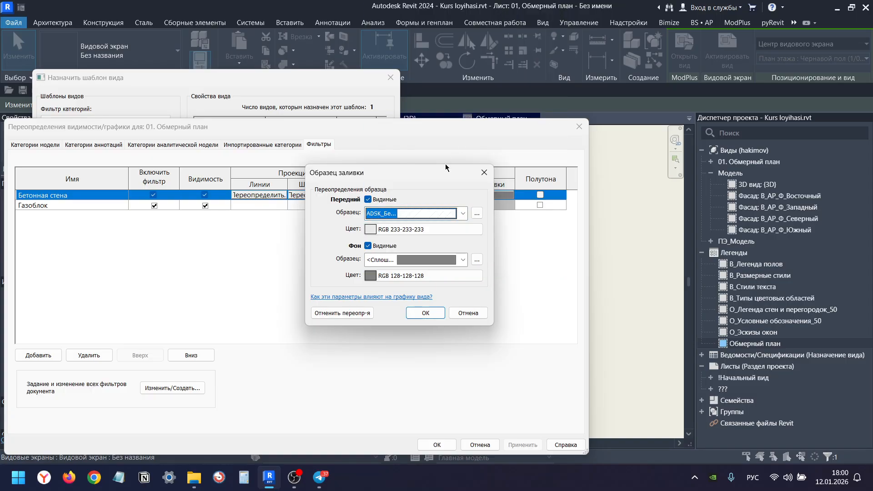
left_click(408, 230)
left_click(472, 323)
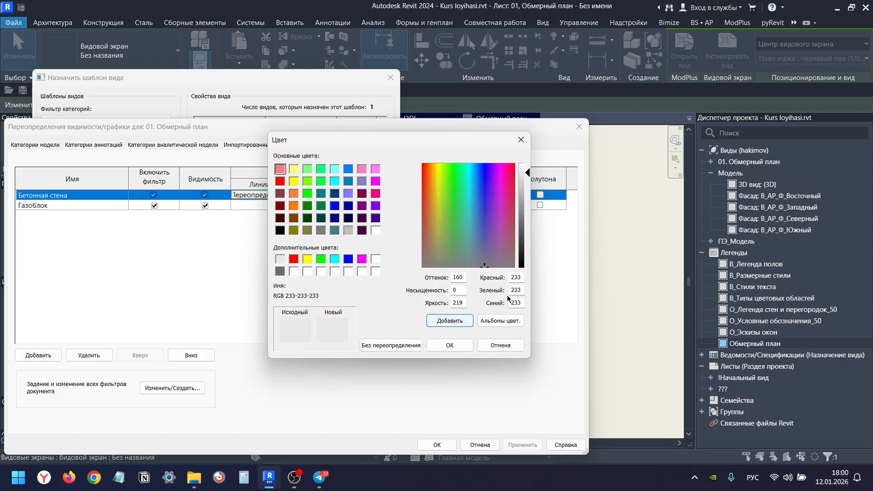
left_click(450, 344)
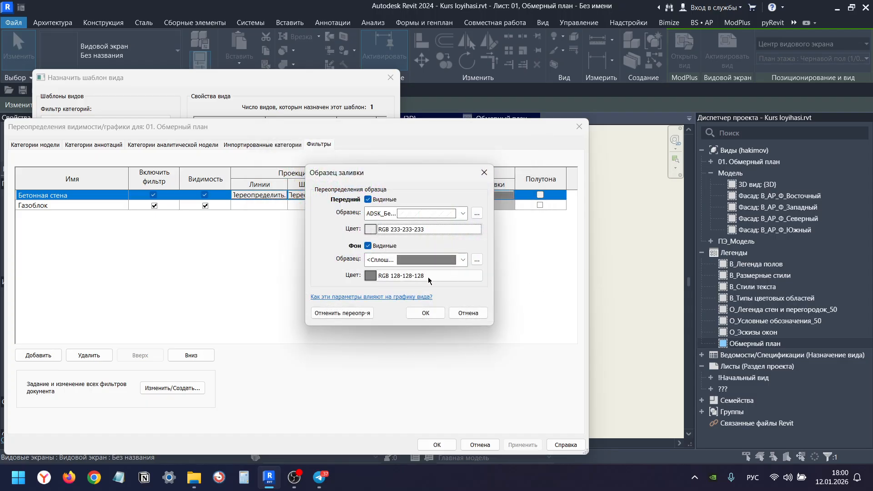
left_click(426, 313)
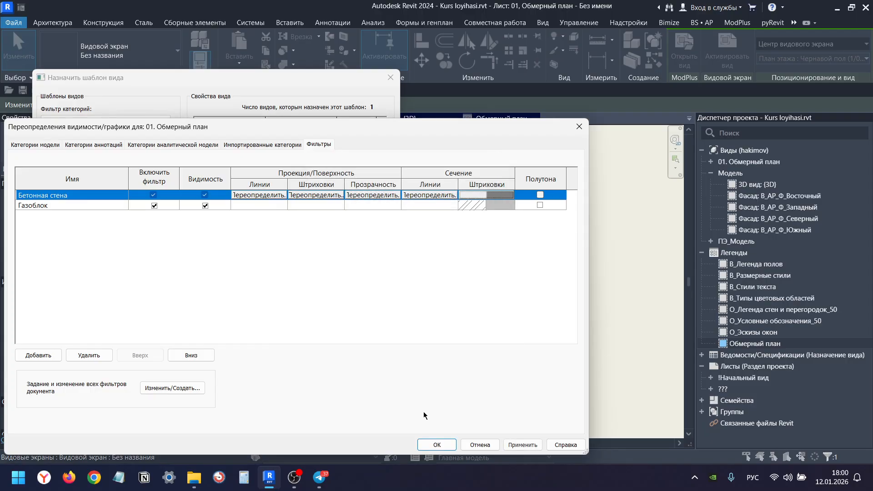
left_click(437, 445)
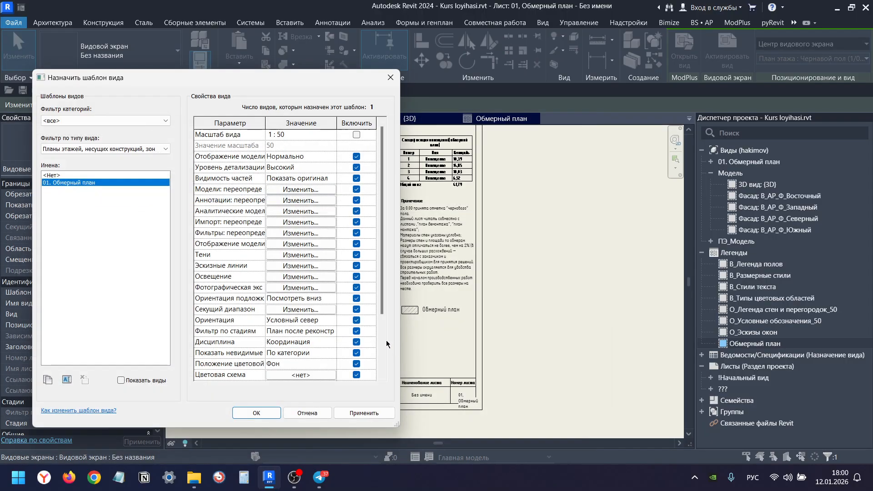
left_click(257, 413)
Reactivate the legend and set the foreground pattern colour of the swatch's Бетонная стена type to RGB 233-233-233.
scroll(389, 307, "up", 4)
double_click(393, 318)
left_click(393, 318)
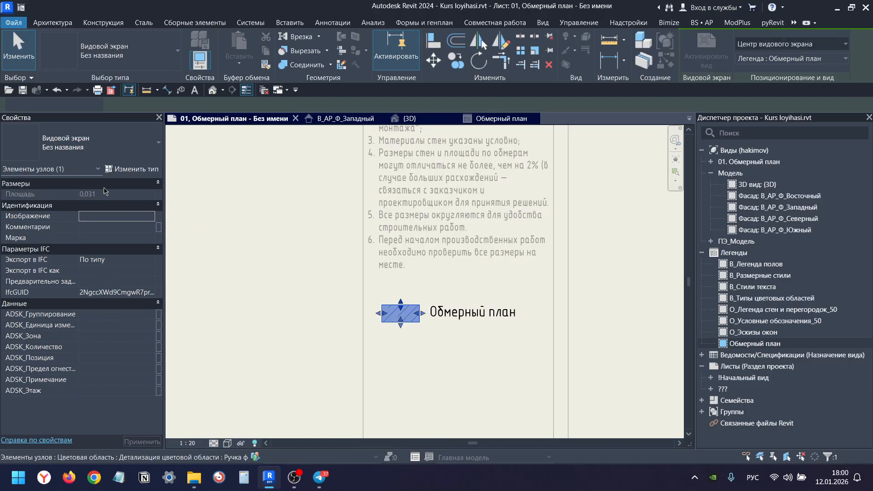
left_click(117, 170)
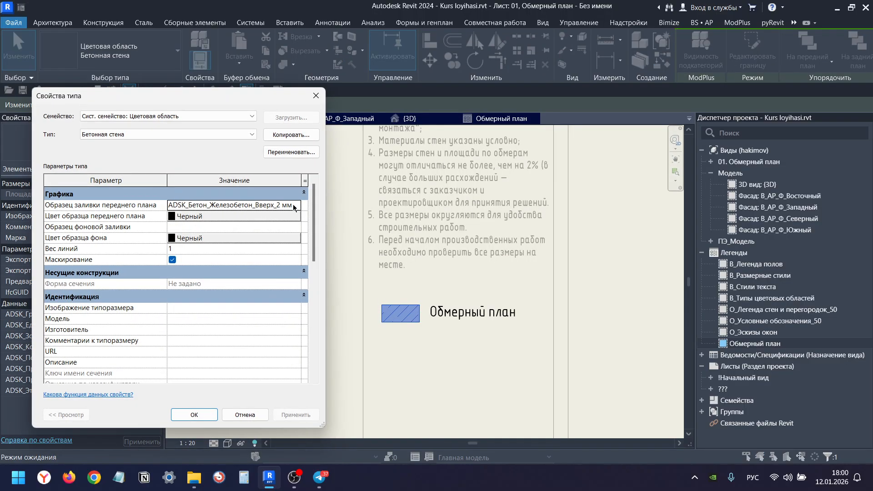
left_click(214, 214)
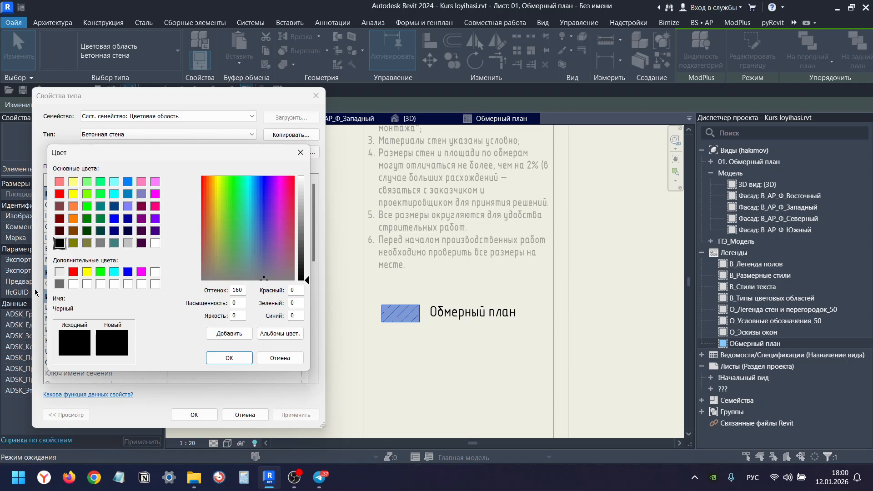
left_click(59, 273)
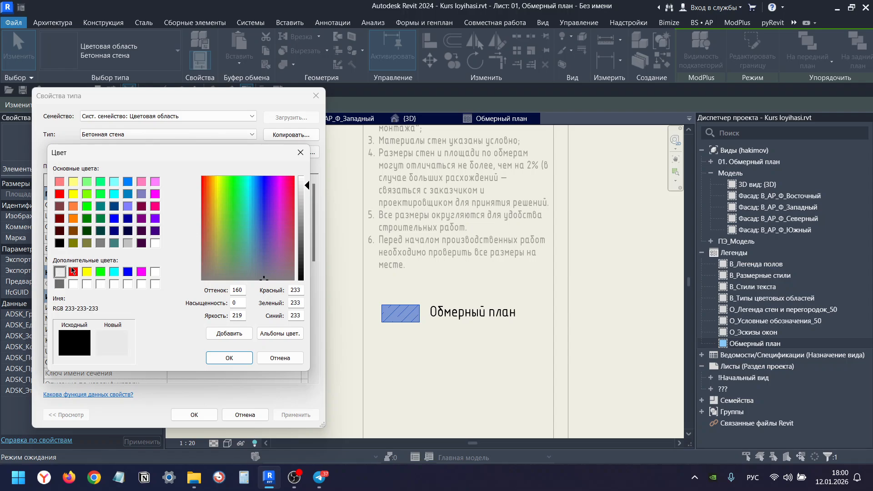
left_click(229, 357)
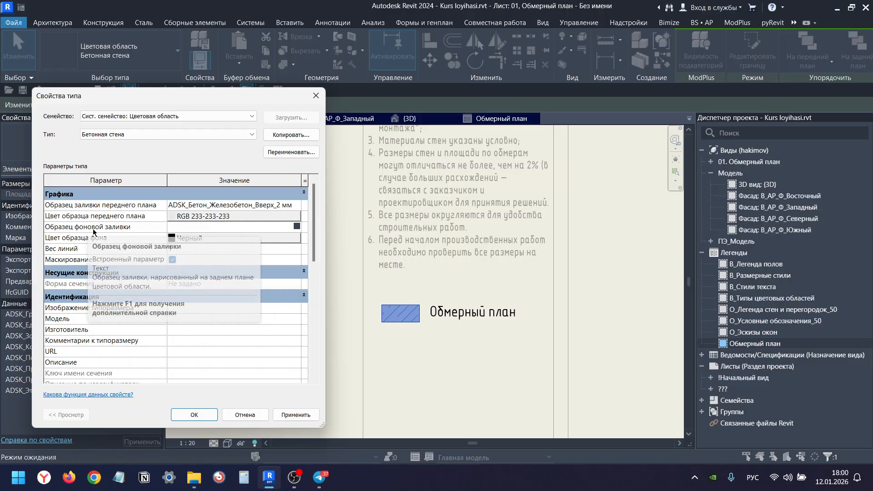
Give the Бетонная стена region type a solid background fill (<Сплошная заливка>) in RGB 128-128-128 and apply it.
left_click(296, 227)
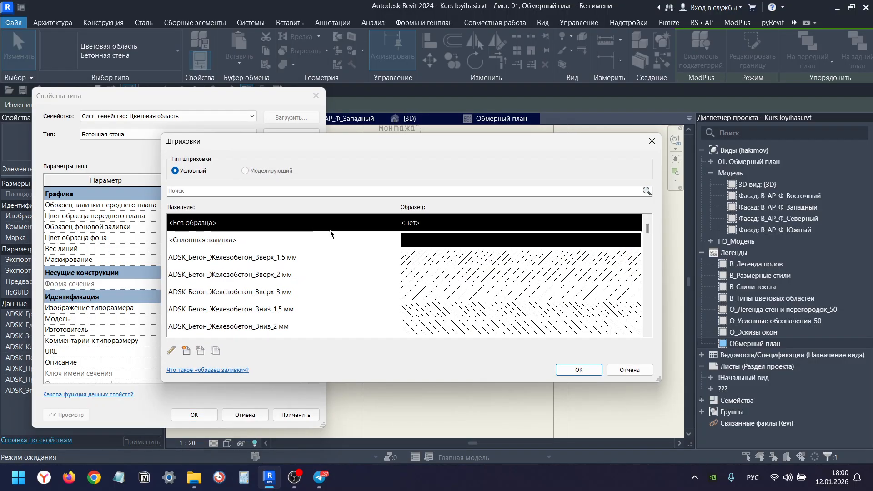
left_click(290, 241)
left_click(557, 369)
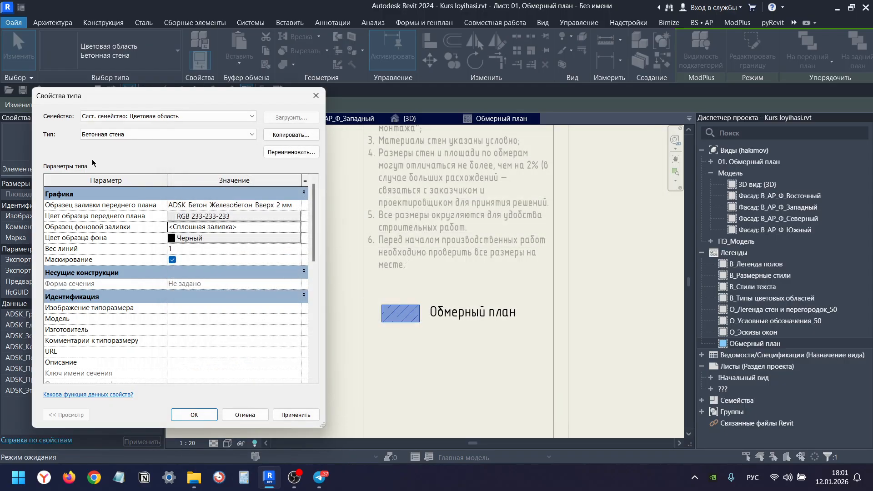
left_click(202, 239)
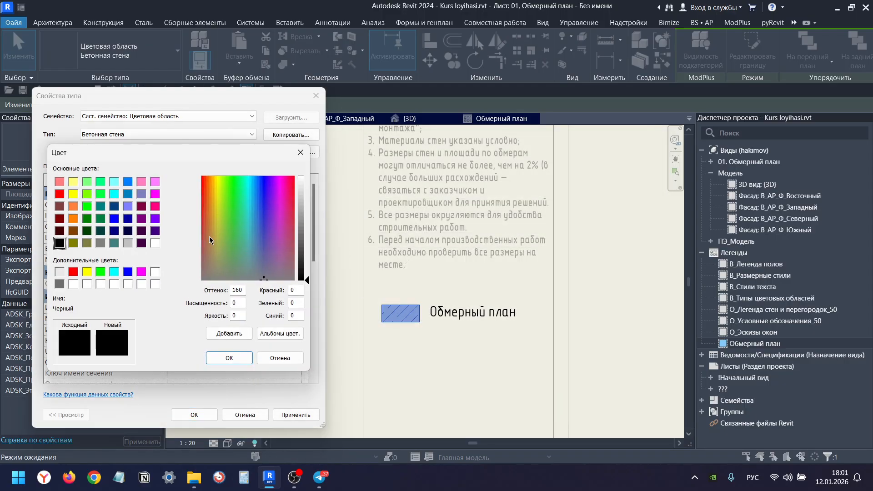
left_click(101, 244)
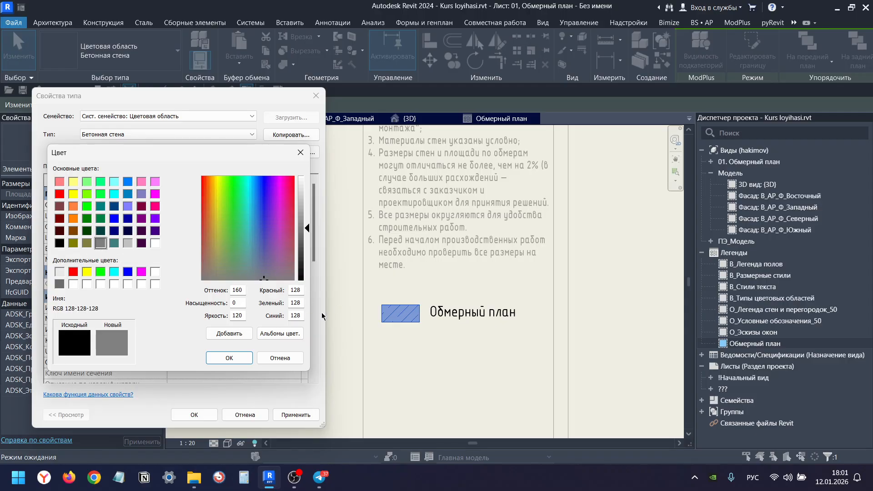
left_click(239, 359)
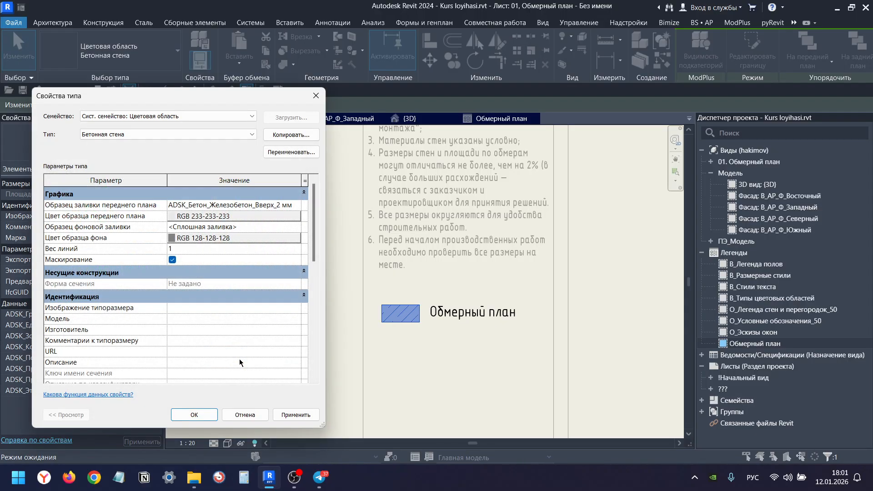
left_click(296, 415)
left_click(194, 415)
Return to the sheet and compare the recoloured legend swatch with the concrete walls on the plan.
scroll(356, 342, "down", 3)
scroll(402, 337, "down", 1)
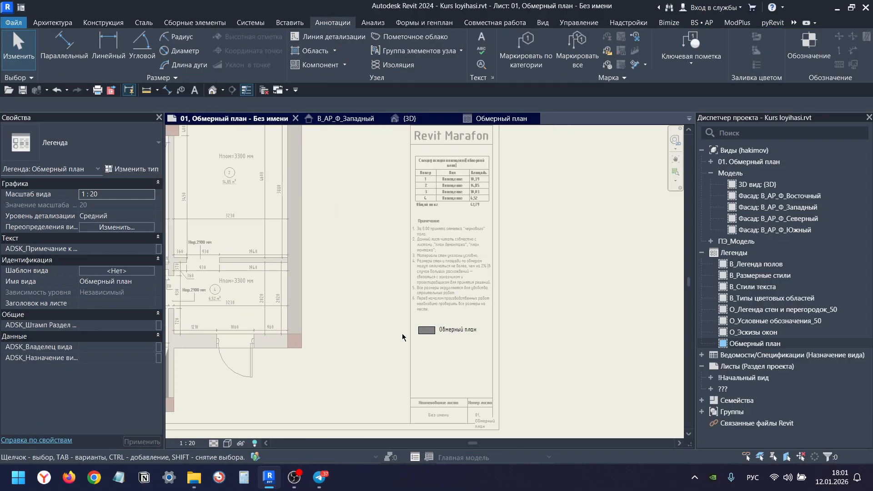
double_click(368, 352)
scroll(316, 298, "up", 2)
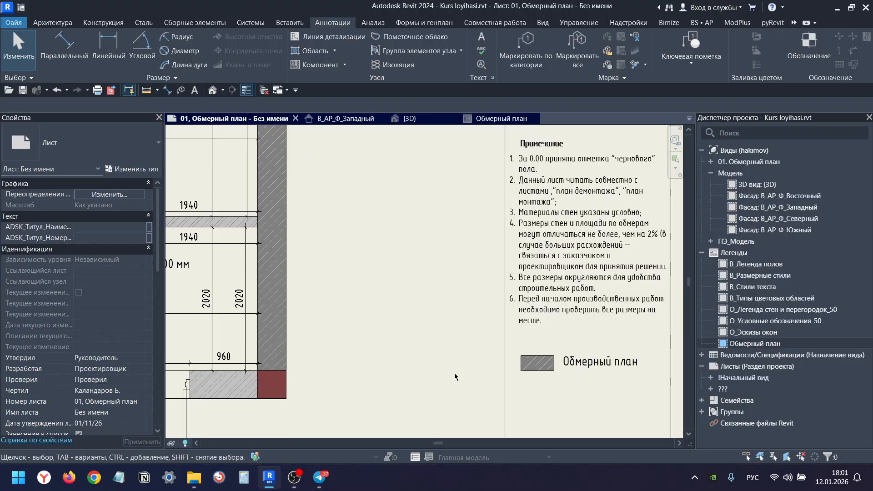
Reactivate the legend and replace the label text beside the concrete swatch with "Бетонная стен".
middle_click_drag(545, 380, 378, 293)
double_click(378, 292)
scroll(409, 264, "up", 2)
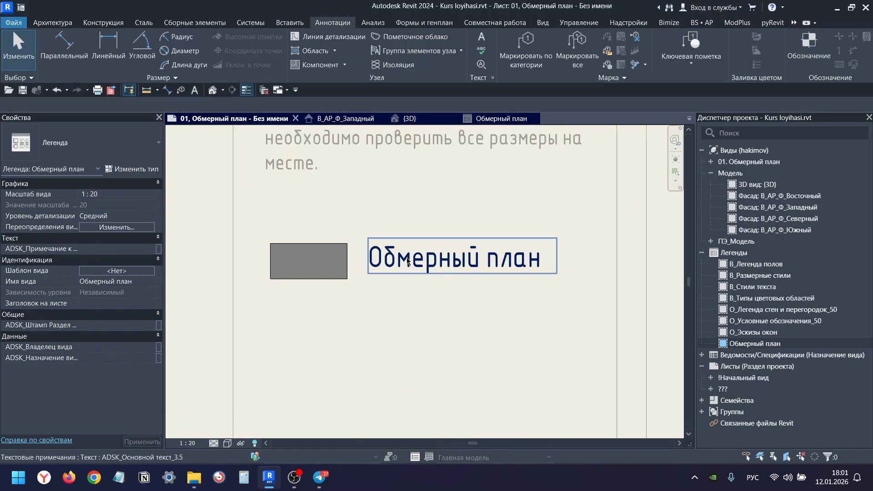
double_click(403, 260)
key("ctrl+a")
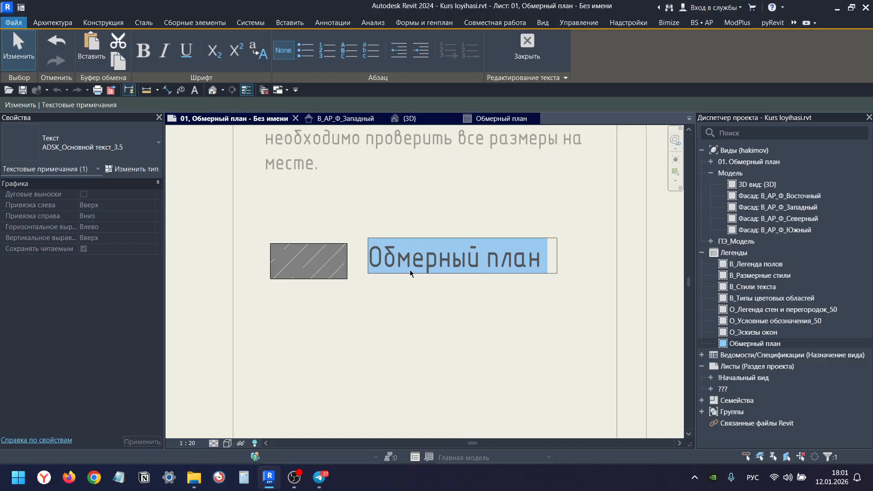
type("Б")
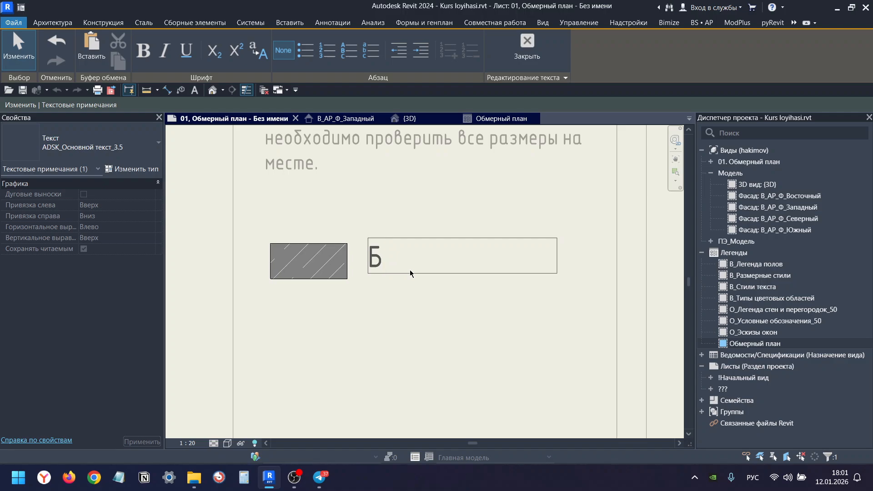
type("етонная ")
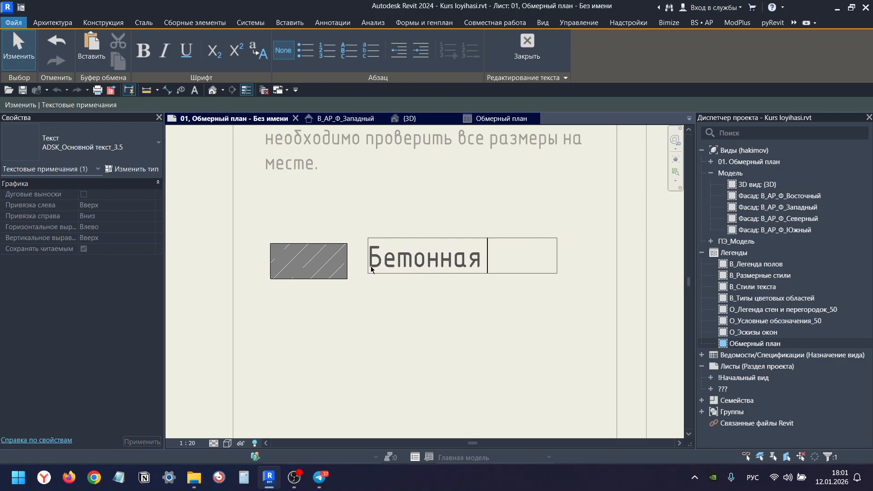
type("стен")
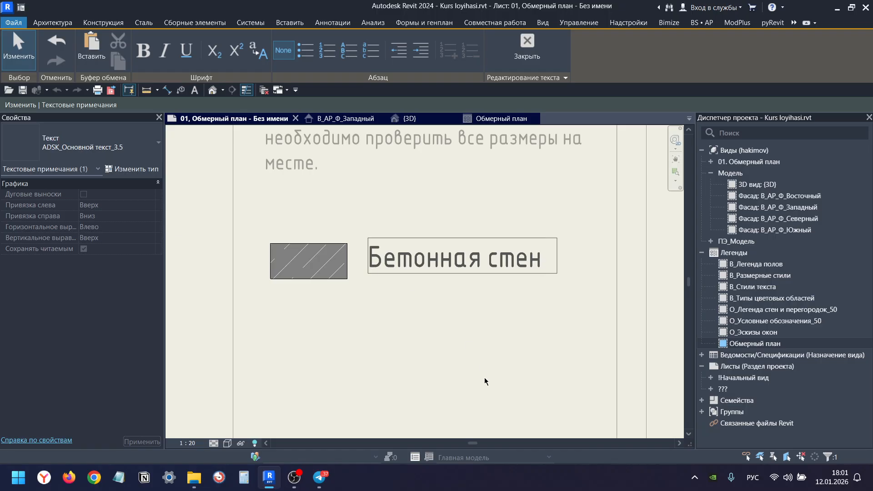
left_click(485, 381)
Move the legend label slightly downward to line it up with the concrete swatch.
scroll(370, 241, "up", 3)
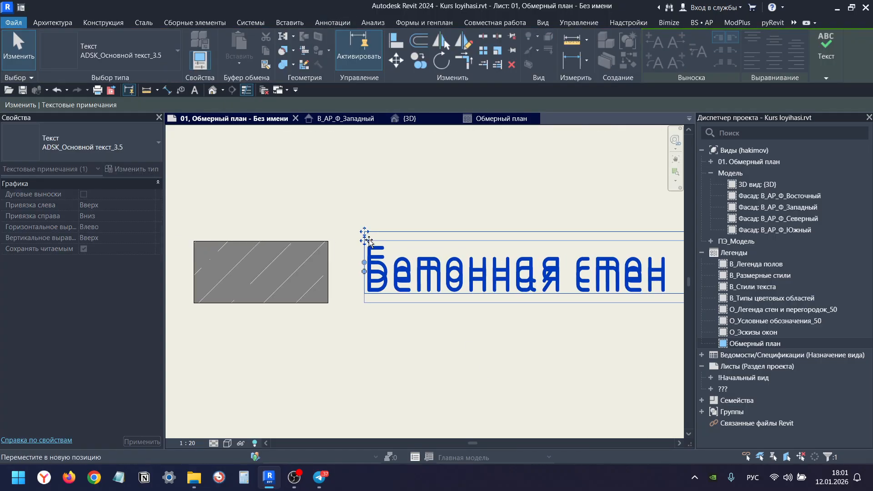
key("Escape")
scroll(373, 257, "down", 4)
scroll(376, 261, "up", 3)
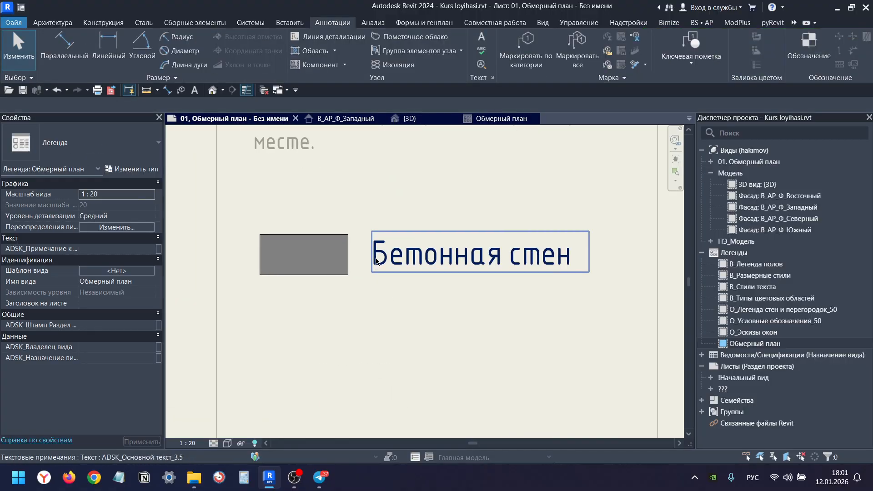
left_click(376, 261)
scroll(376, 261, "up", 1)
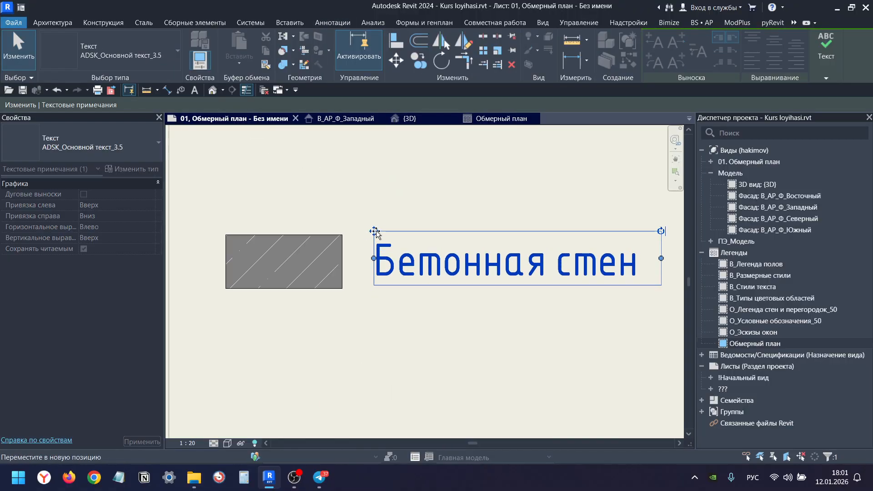
left_click(384, 271)
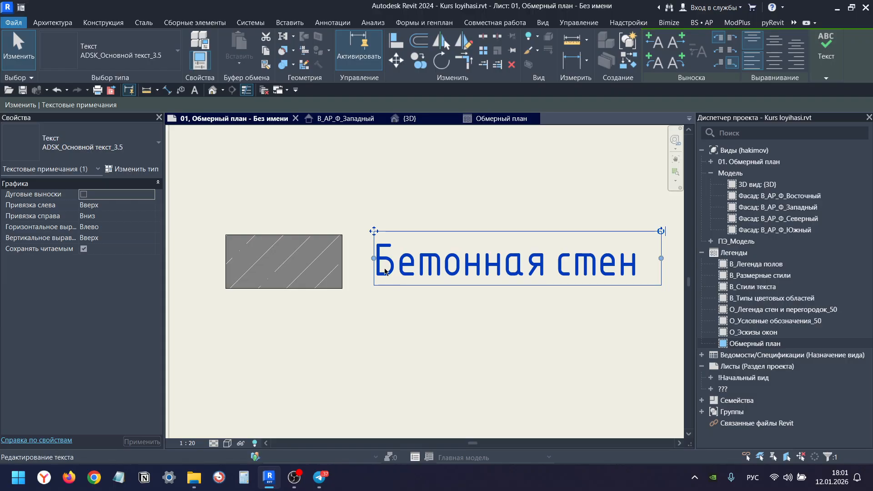
Insert a dash in front of the label's text and deactivate the legend to return to the sheet.
left_click(377, 262)
left_click(391, 270)
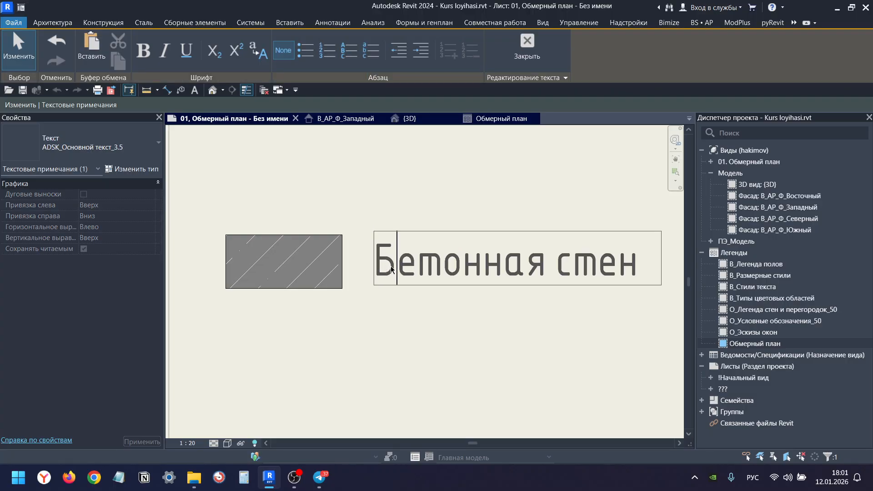
type("-")
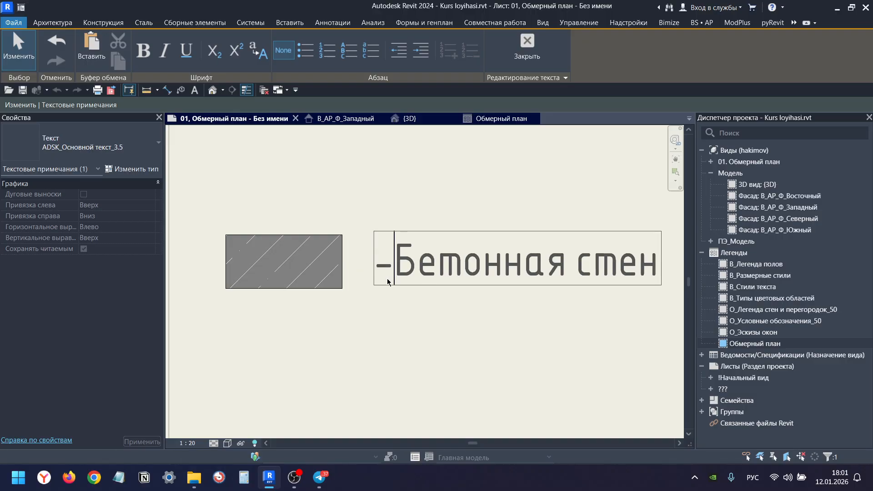
left_click(424, 326)
scroll(430, 284, "up", 5)
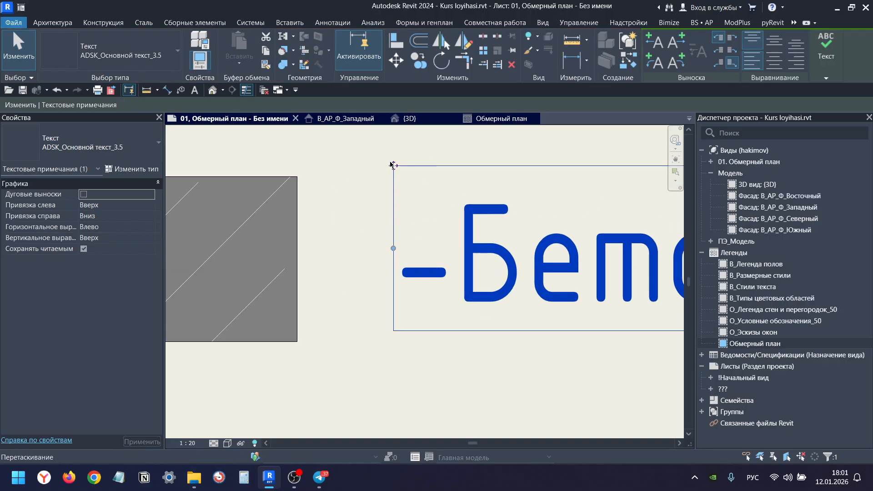
key("Escape")
scroll(378, 227, "down", 8)
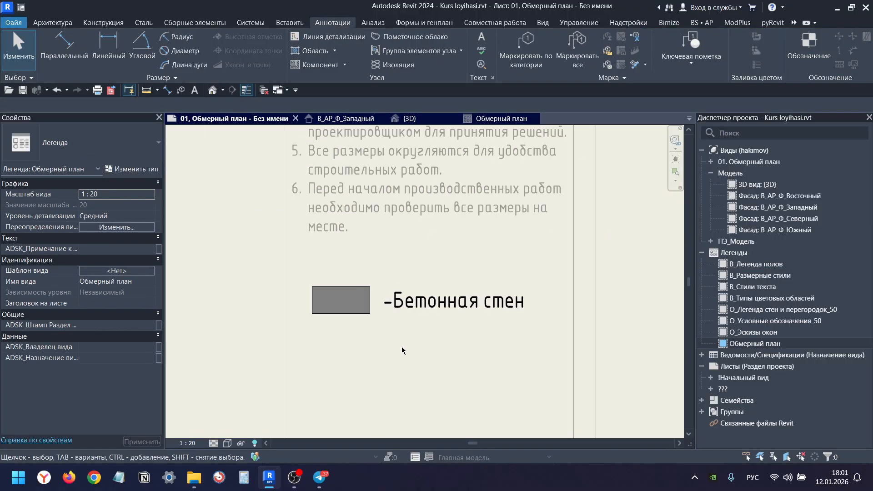
double_click(585, 305)
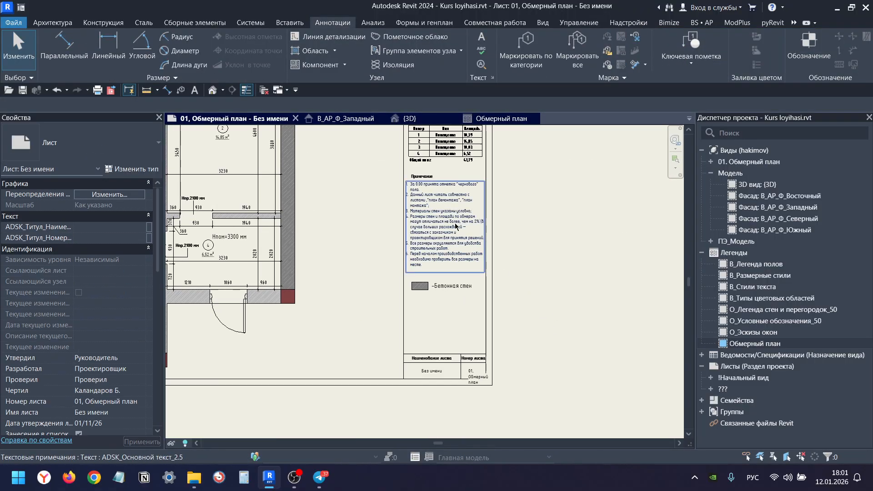
Select the plan viewport and open the filter overrides of its view template 01. Обмерный план.
scroll(588, 279, "down", 2)
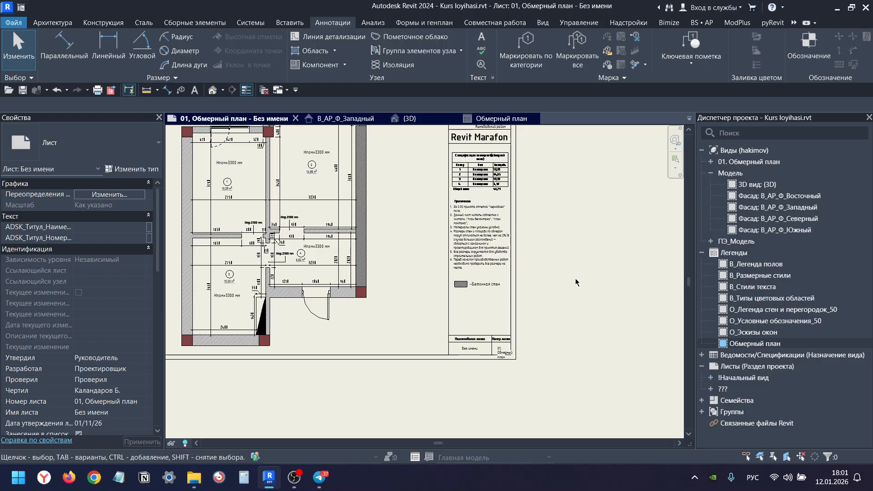
scroll(333, 286, "up", 5)
left_click(269, 290)
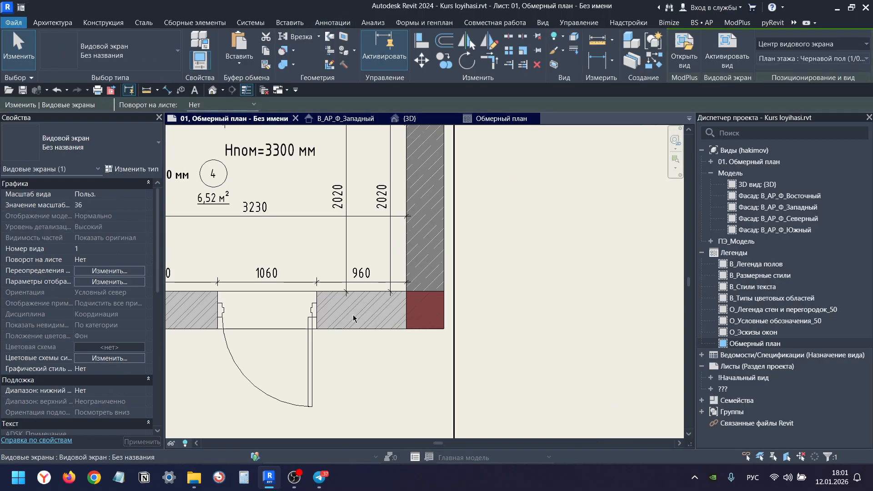
scroll(128, 241, "down", 5)
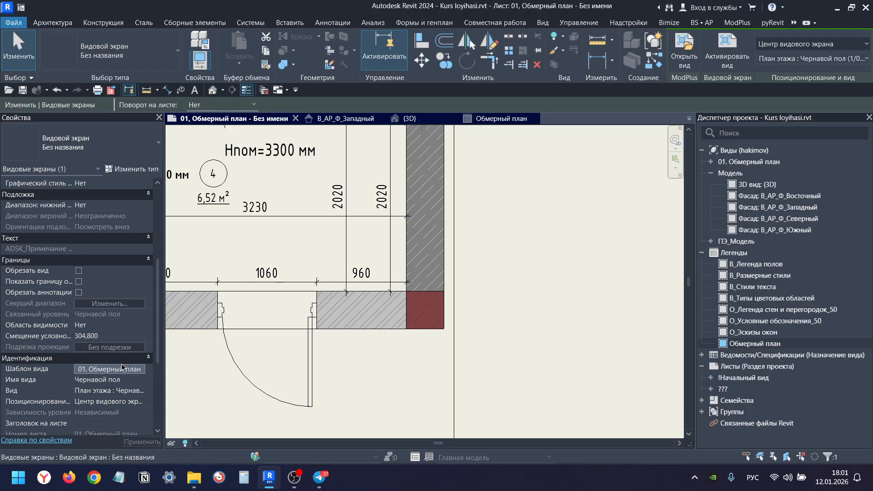
left_click(109, 368)
left_click(293, 233)
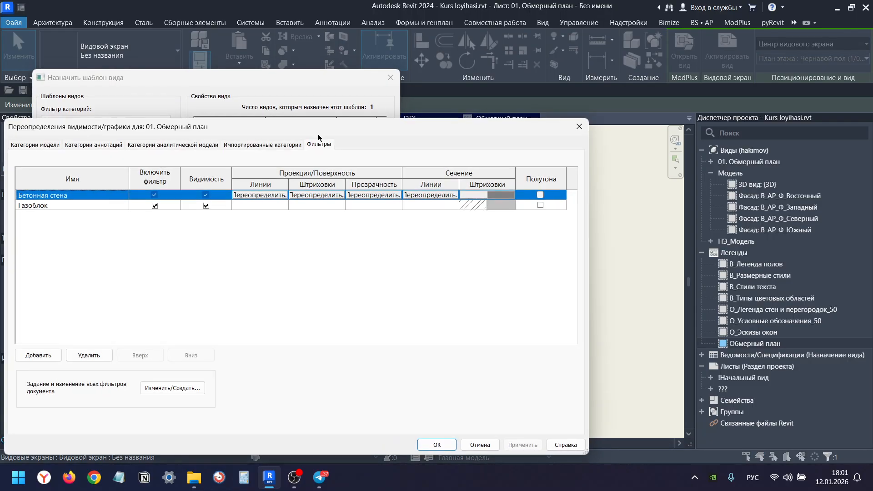
Check the rule defined for the Газоблок filter, leaving the filter definitions without changes.
left_click(68, 206)
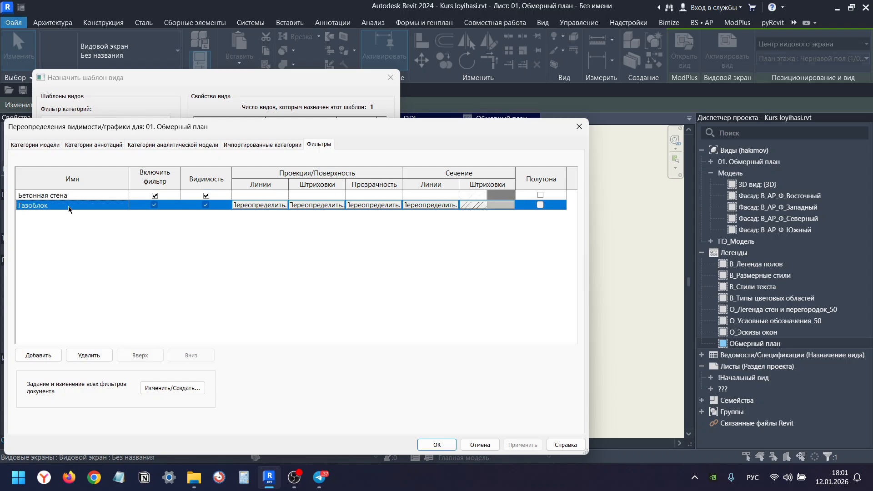
left_click(165, 386)
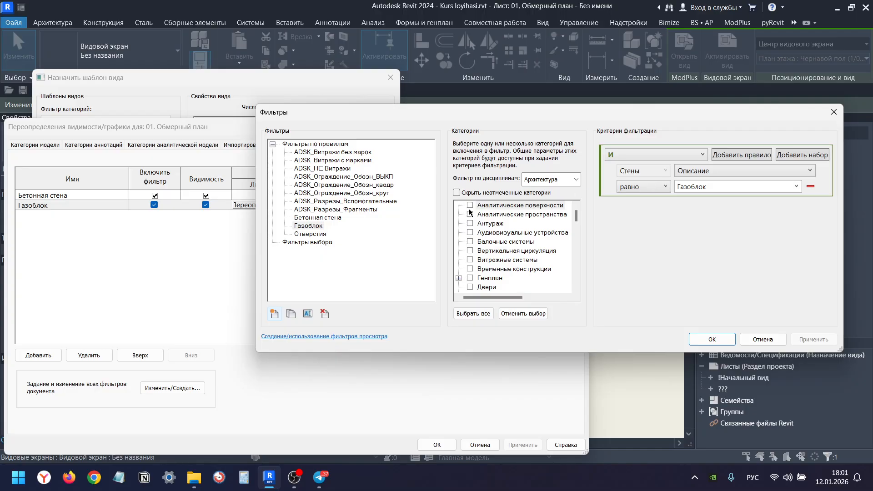
key("Escape")
Inspect the Газоблок filter's foreground cut pattern and add its colour RGB 090-090-090 to the custom colours.
left_click(487, 206)
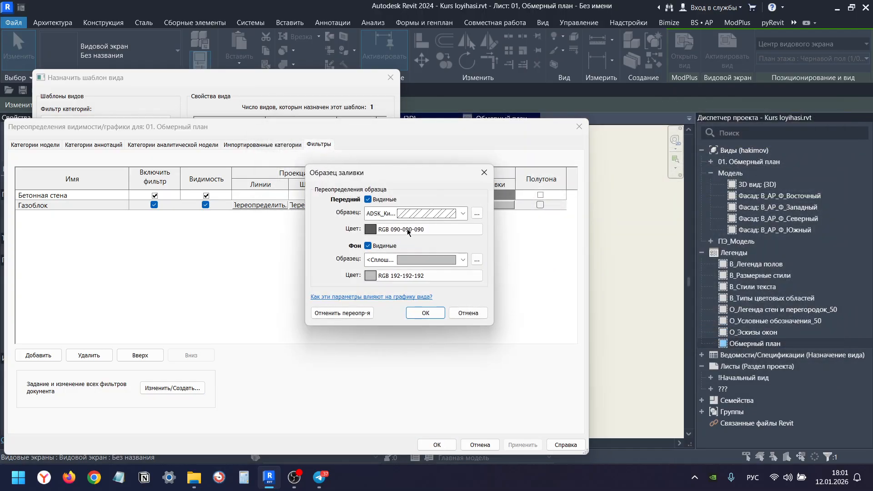
left_click(402, 216)
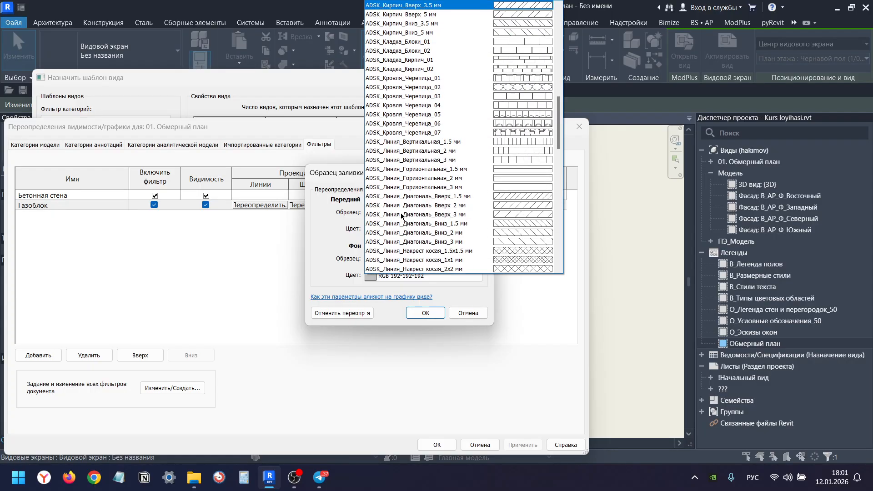
left_click(459, 13)
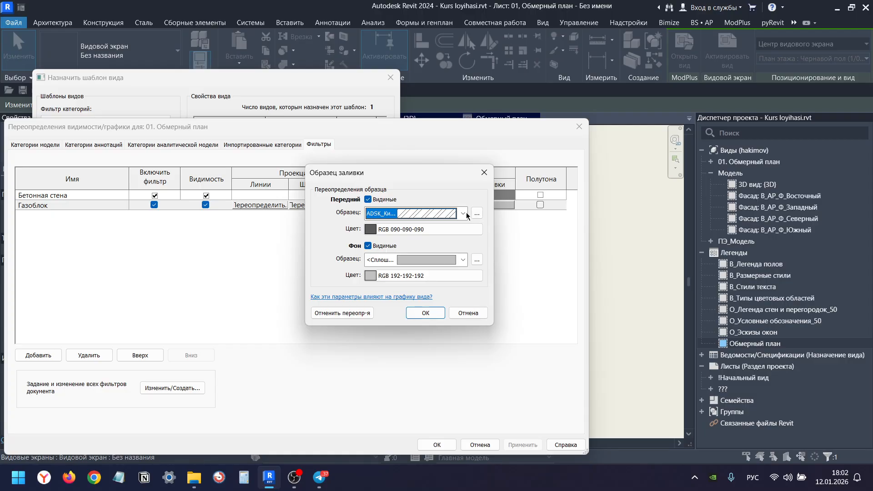
left_click(415, 229)
left_click(450, 321)
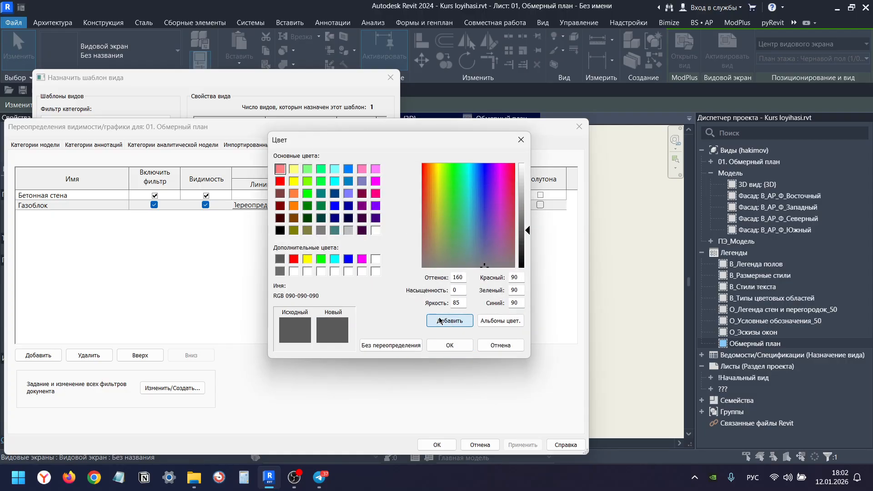
Confirm RGB 090-090-090 as the Газоблок filter's cut foreground pattern colour and save the 01. Обмерный план view template.
left_click(450, 345)
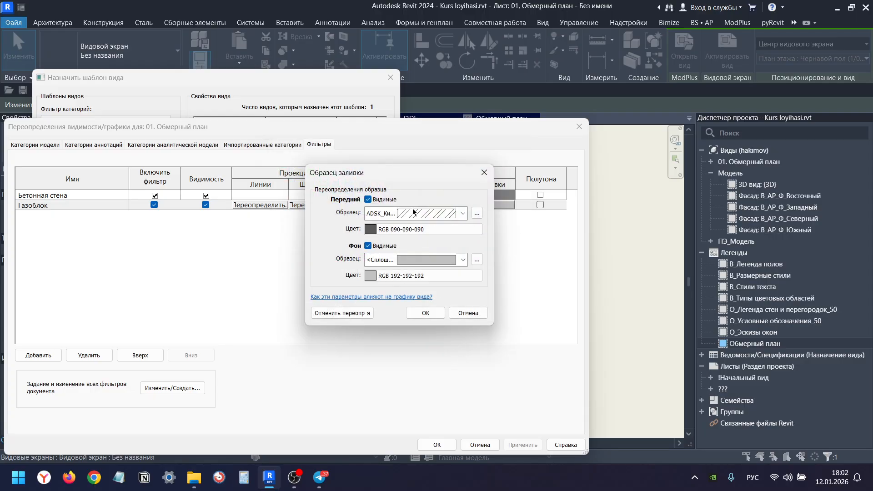
left_click(383, 214)
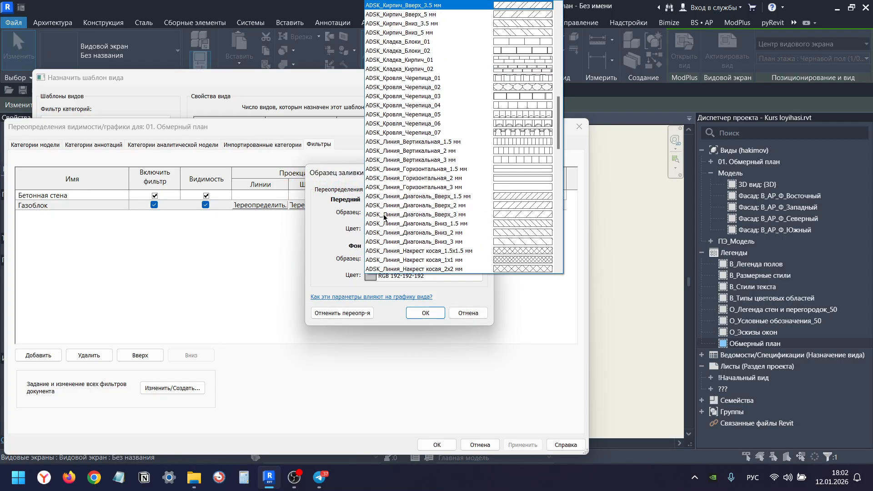
left_click(384, 216)
left_click(425, 313)
left_click(437, 444)
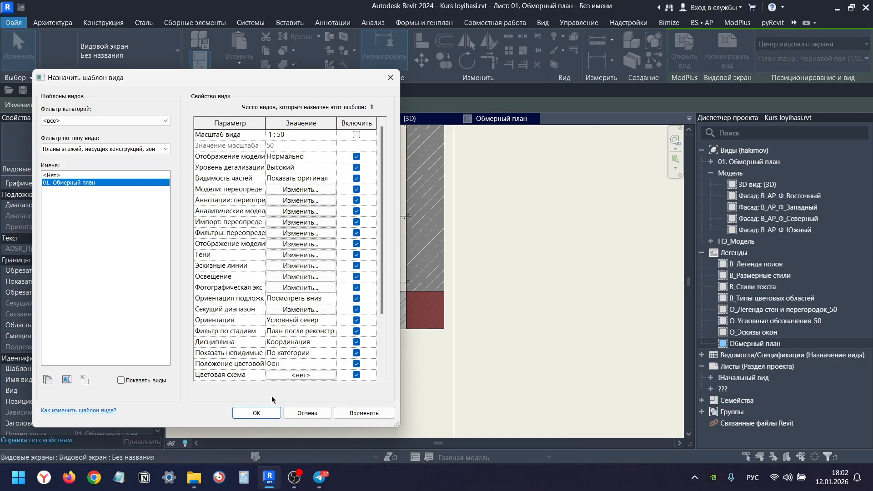
left_click(256, 413)
Activate the legend viewport on the sheet and copy the Бетонная стена swatch directly below the original.
scroll(367, 240, "up", 4)
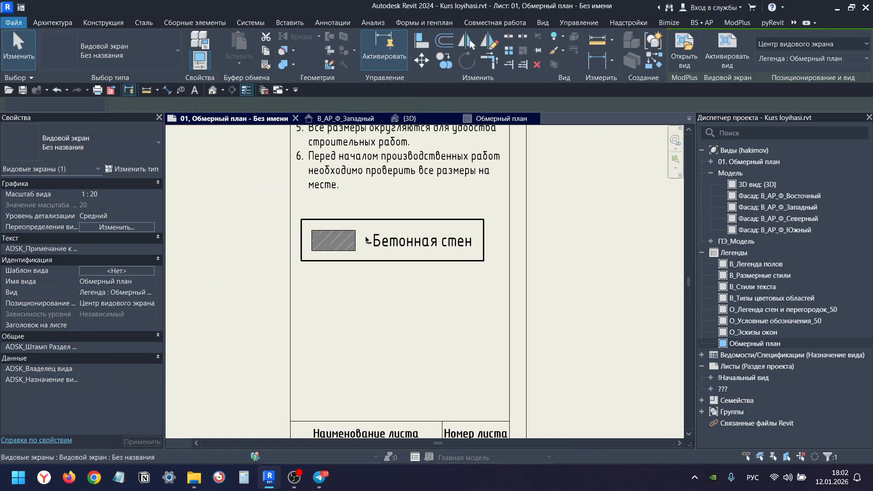
double_click(366, 238)
scroll(330, 238, "up", 4)
left_click(323, 242)
middle_click_drag(322, 241, 326, 222)
scroll(322, 221, "up", 1)
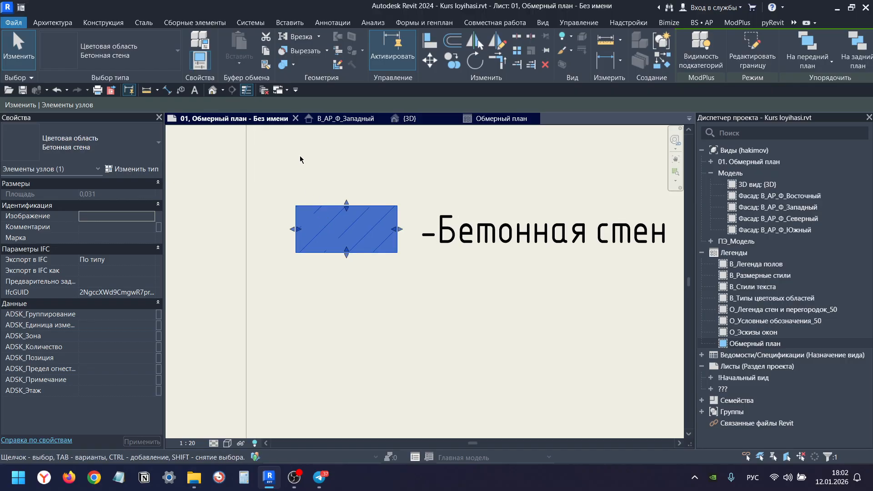
left_click(460, 62)
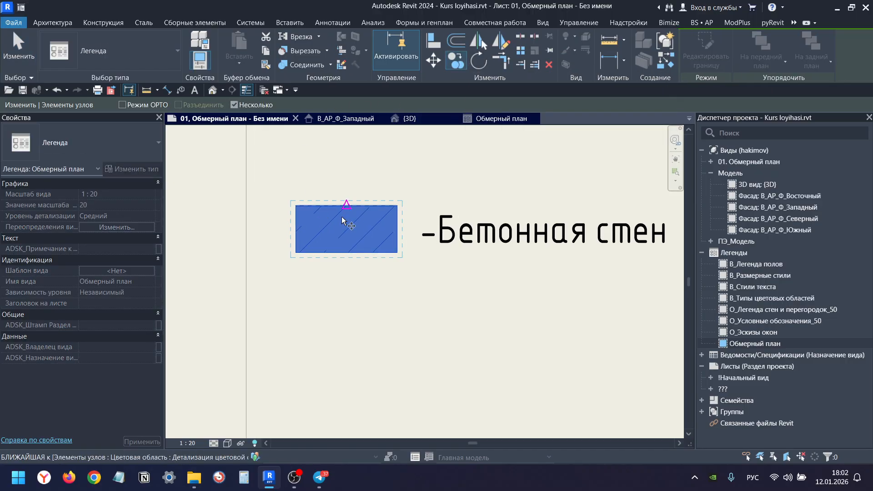
left_click(296, 207)
left_click(296, 291)
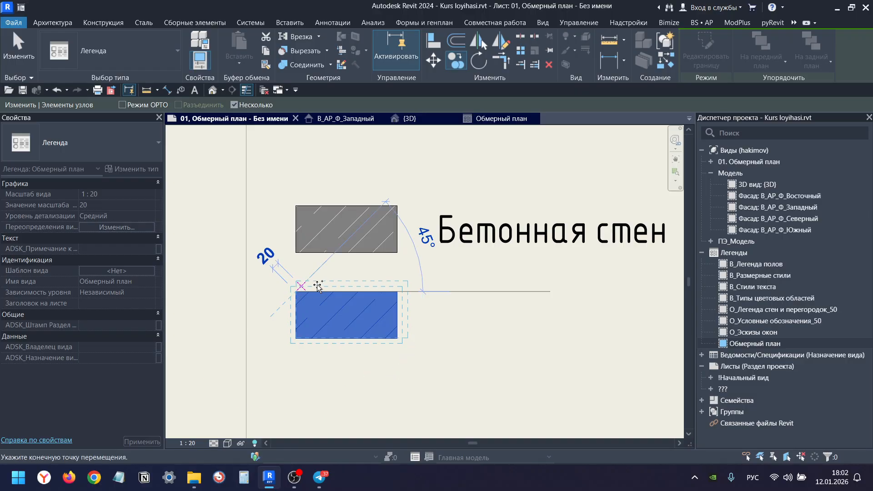
key("Escape")
key("Escape")
Duplicate the filled region type of the lower swatch under the name Газоблок.
scroll(363, 291, "down", 3)
left_click(379, 300)
scroll(380, 301, "up", 4)
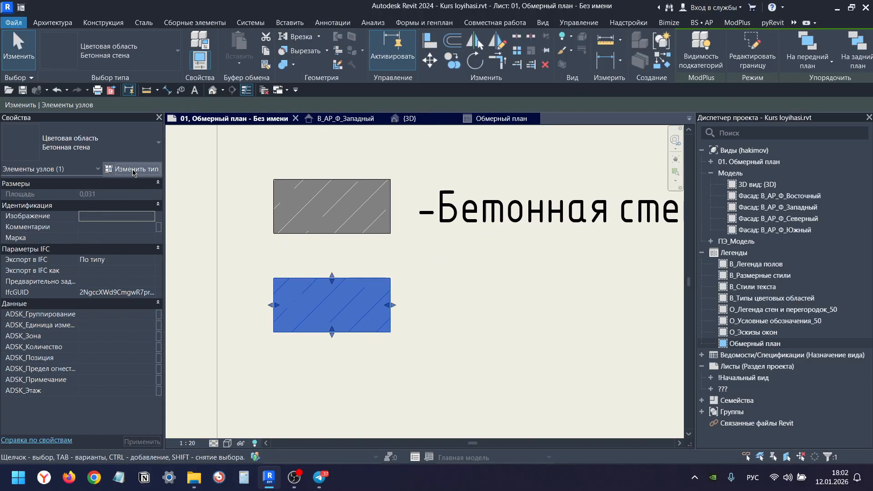
left_click(134, 169)
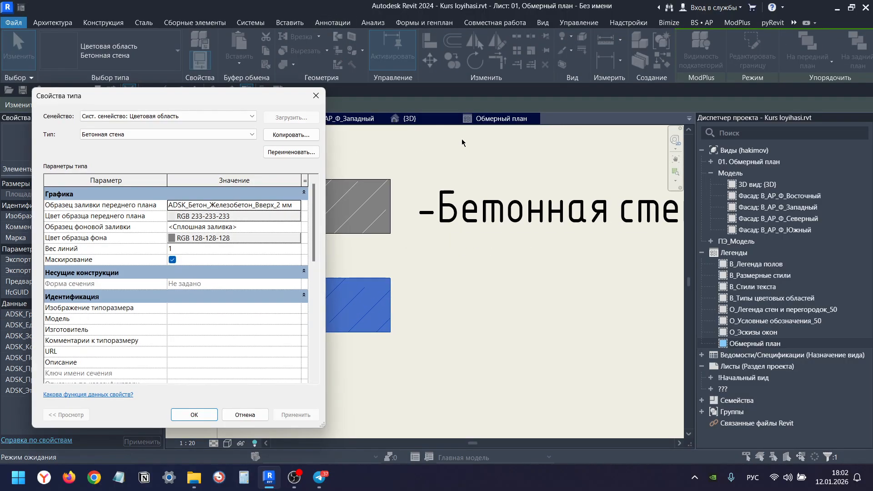
left_click(278, 136)
key("Escape")
left_click(283, 135)
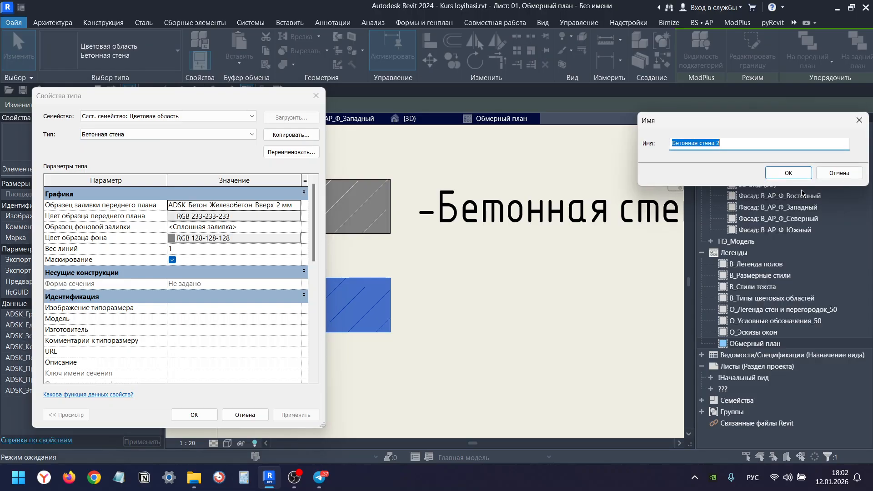
type("Газоблок")
key("Return")
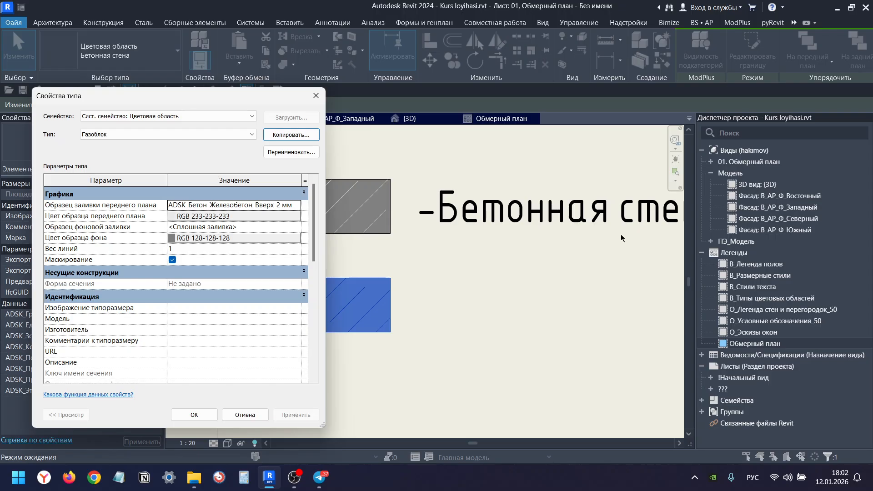
Set the Газоблок type's foreground fill pattern to ADSK_Кирпич_Вверх_3.5 мм.
left_click(296, 205)
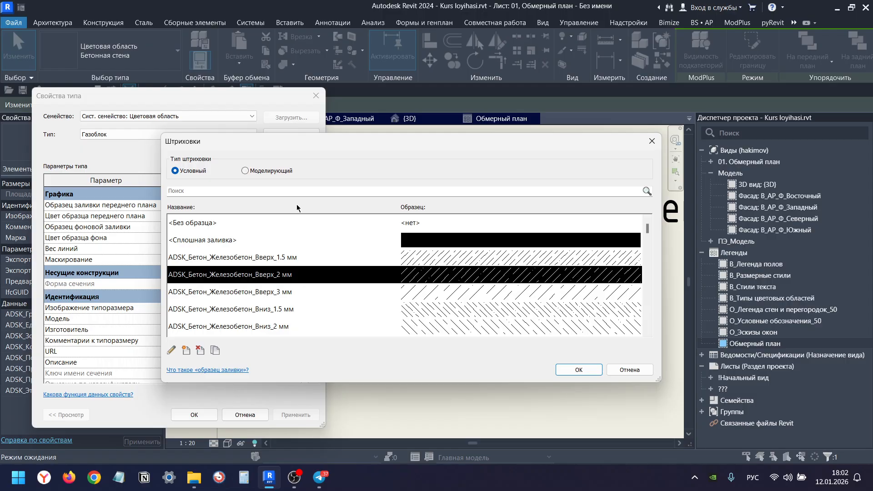
left_click(269, 191)
type("3")
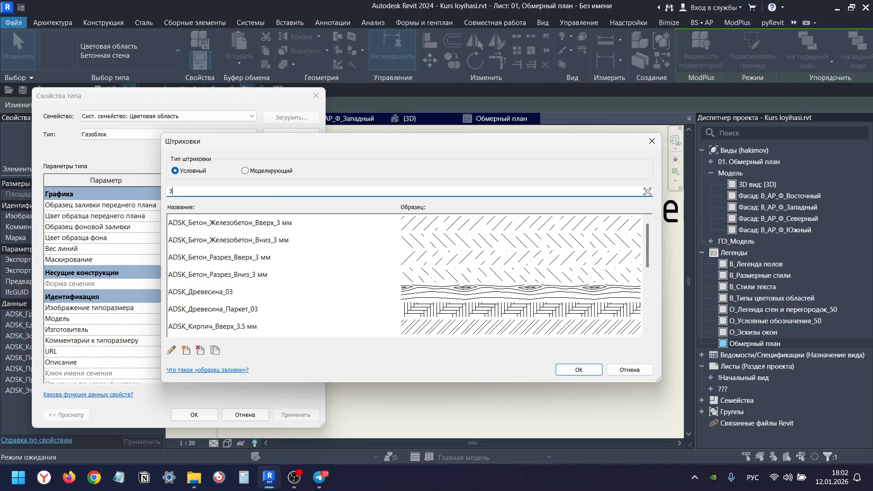
type(",5")
key("BackSpace")
type("ю")
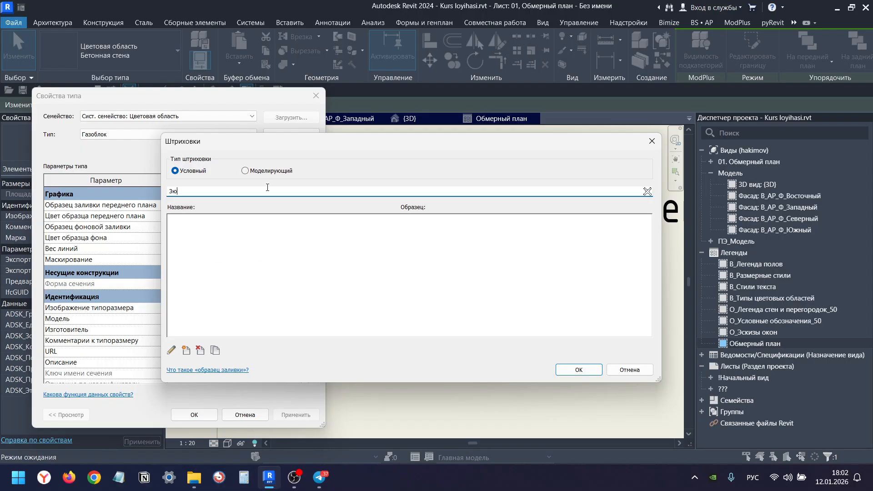
key("BackSpace")
type(".5")
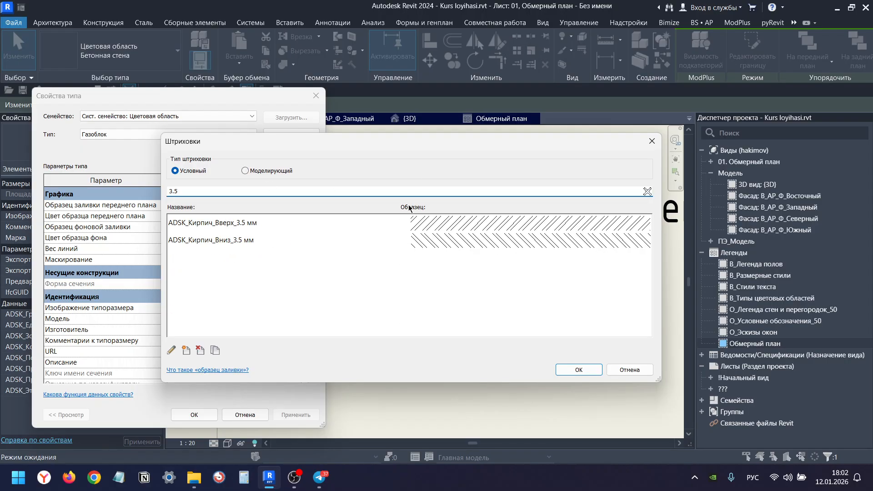
left_click(257, 226)
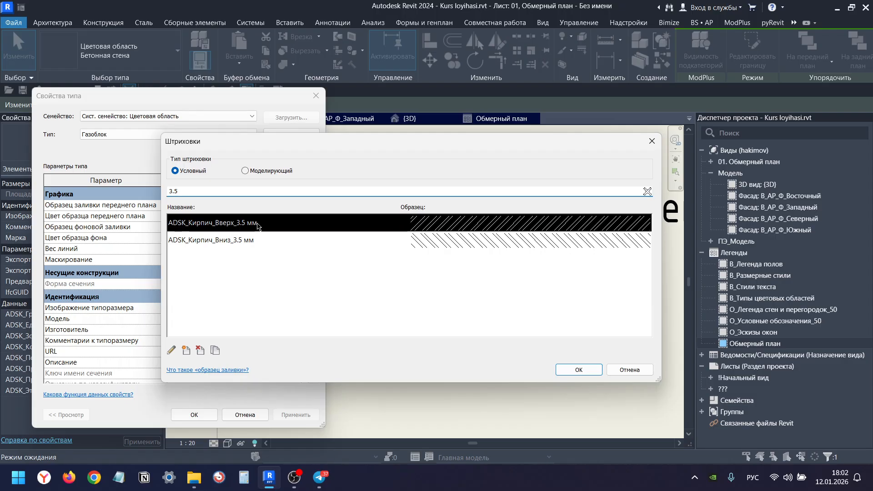
left_click(600, 373)
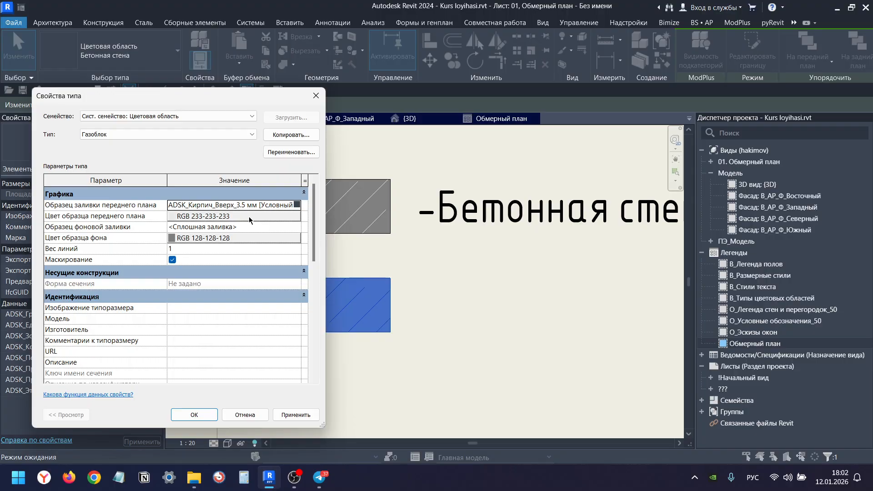
Set the foreground pattern colour of the Газоблок type to RGB 090-090-090 from the saved custom colours.
left_click(269, 215)
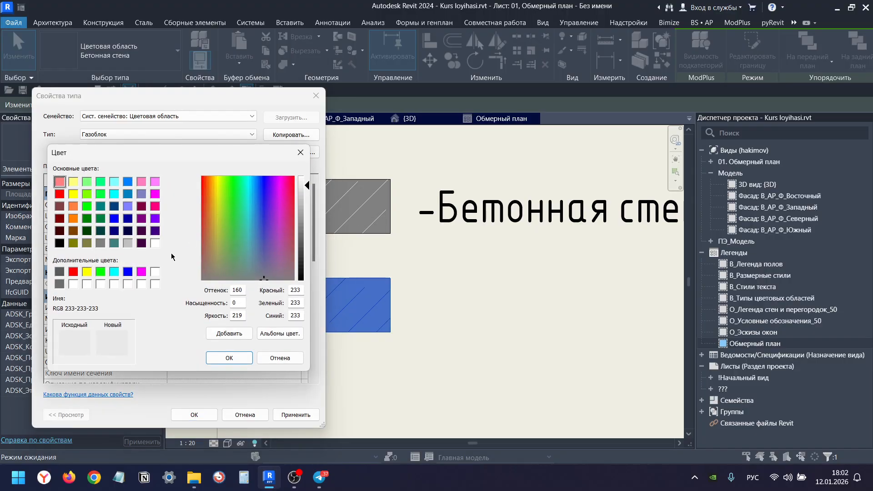
left_click(59, 271)
left_click(230, 358)
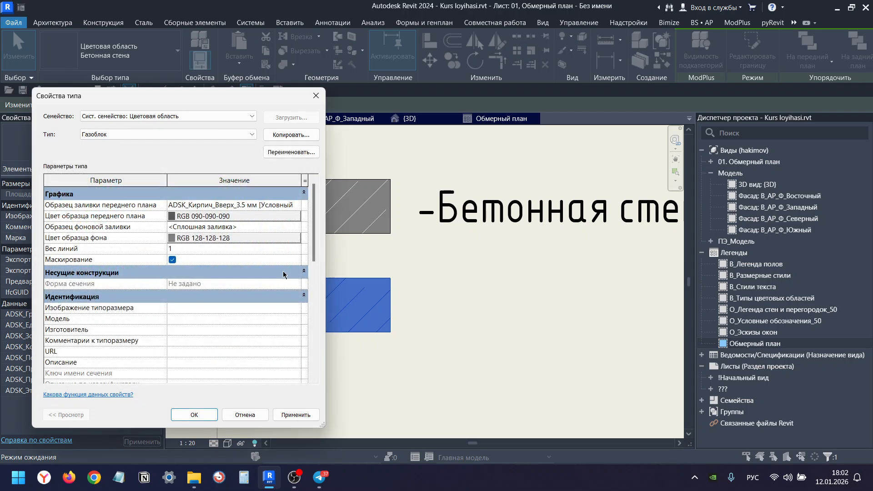
Set the Газоблок type's background colour to RGB 090-090-090 and apply the type properties.
left_click(265, 238)
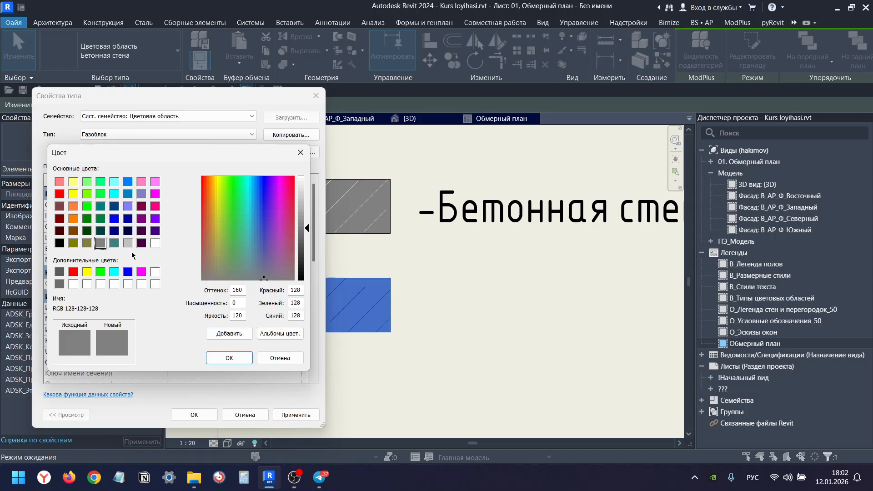
double_click(299, 289)
type("090")
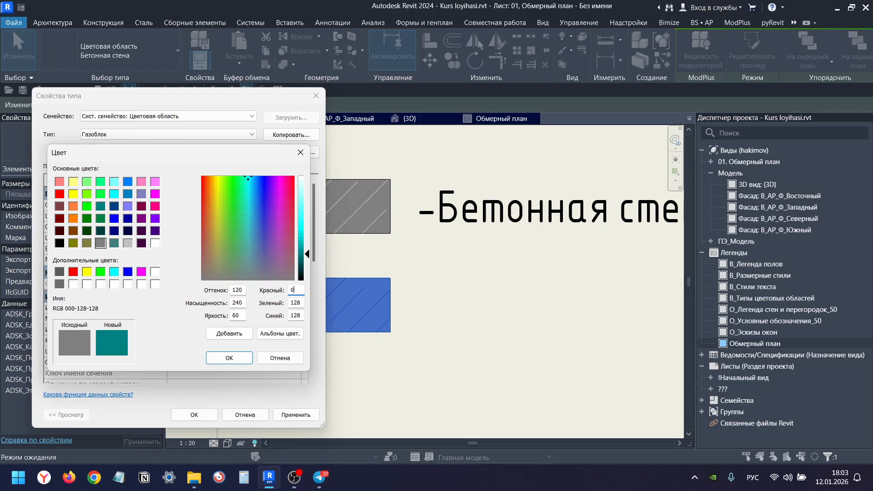
key("Tab")
type("090")
key("Tab")
type("090")
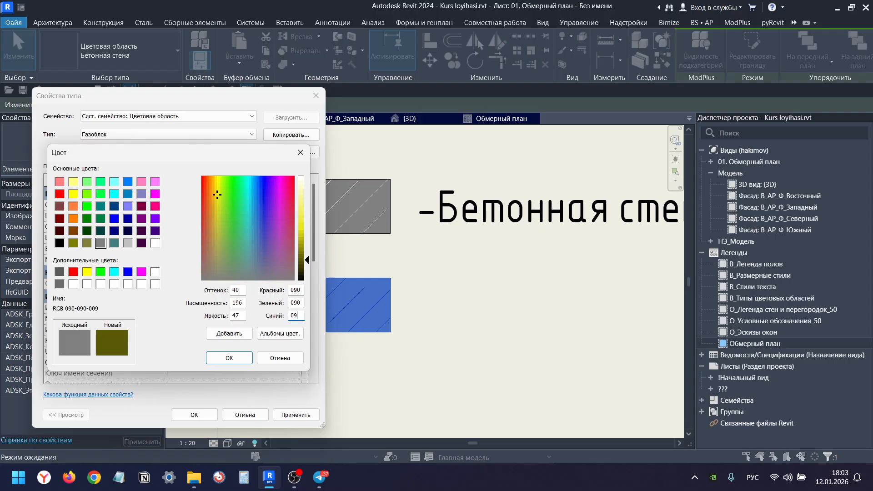
left_click(229, 358)
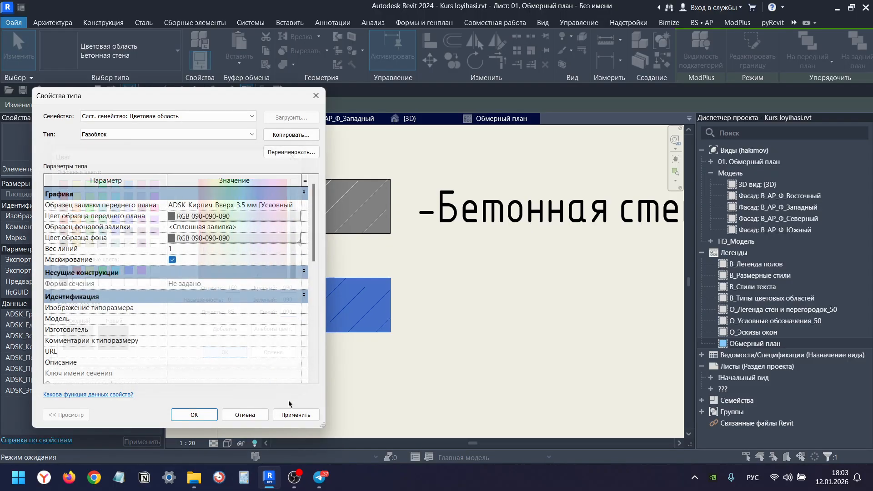
left_click(297, 415)
left_click(194, 415)
left_click(399, 376)
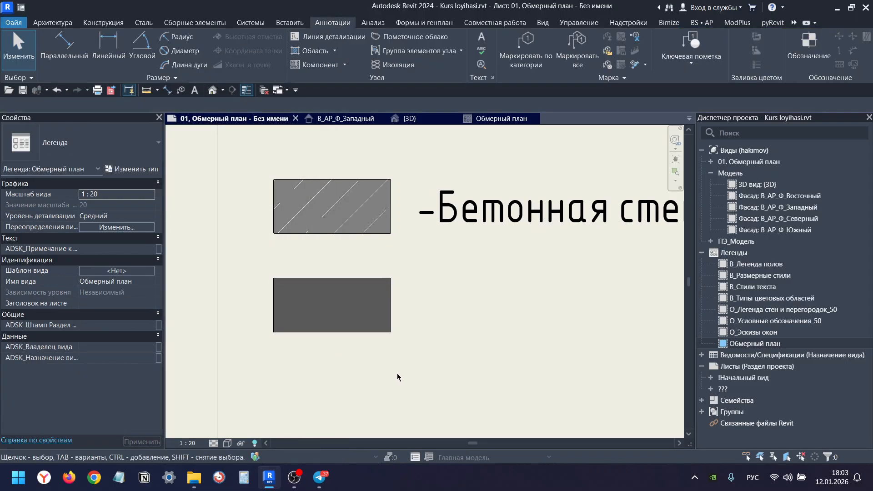
Compare the lower legend swatch with the wall hatching in the plan, and deactivate the legend viewport.
scroll(394, 356, "down", 2)
scroll(380, 339, "down", 5)
scroll(360, 306, "up", 5)
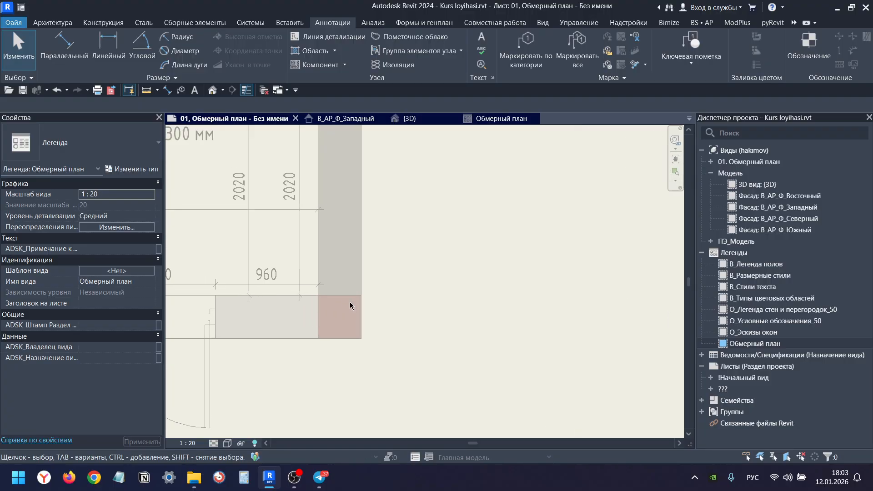
scroll(381, 301, "down", 2)
scroll(385, 298, "up", 5)
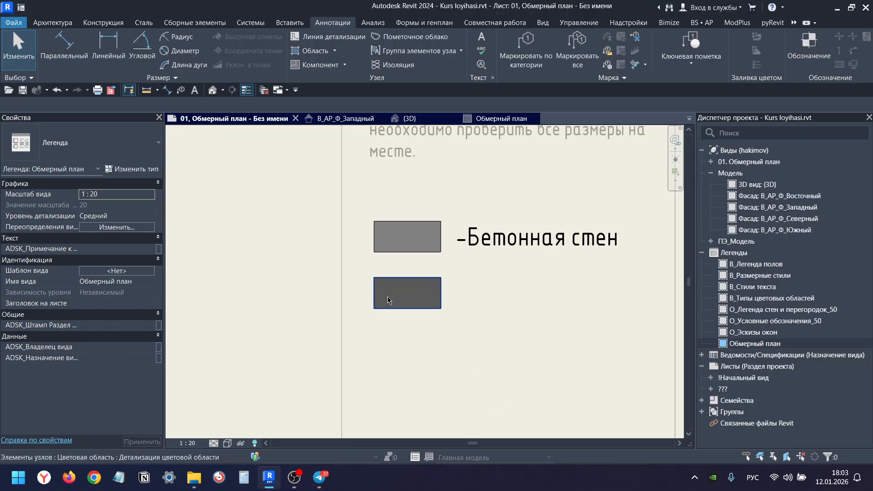
left_click(388, 296)
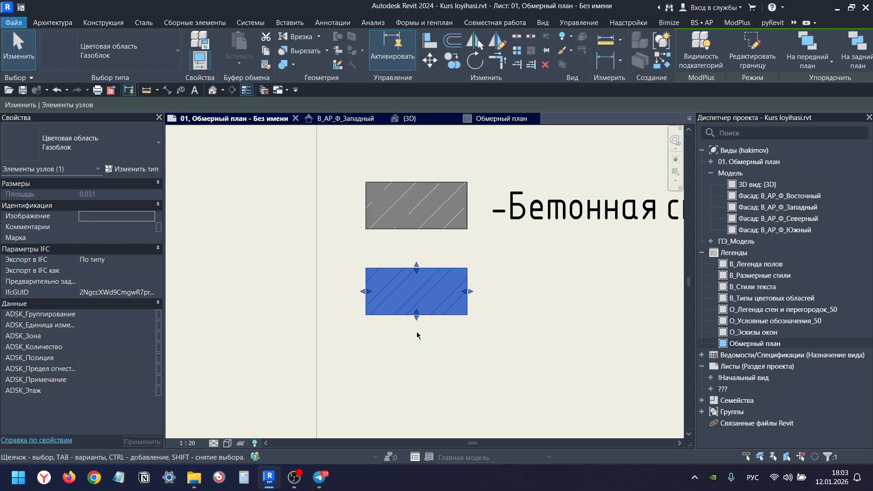
double_click(434, 359)
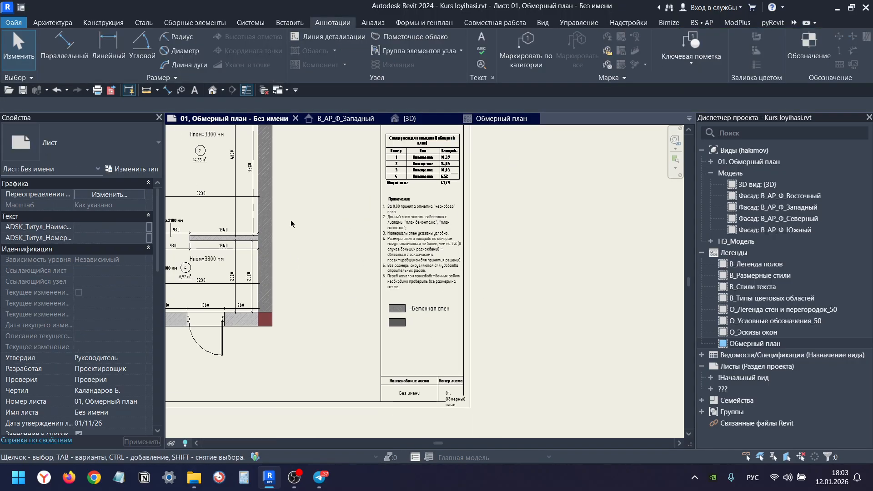
Check the Газоблок filter's cut pattern and colour overrides in the plan's view template.
scroll(113, 272, "down", 5)
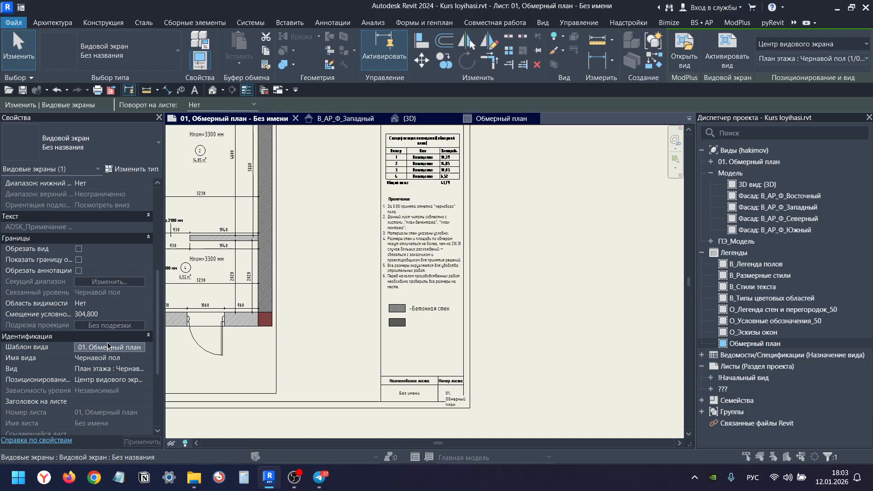
left_click(109, 348)
left_click(301, 233)
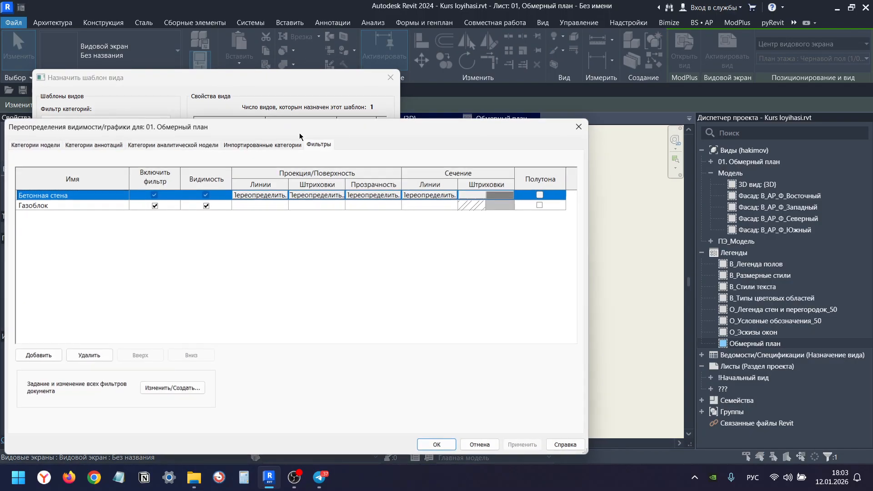
left_click(475, 205)
left_click(474, 206)
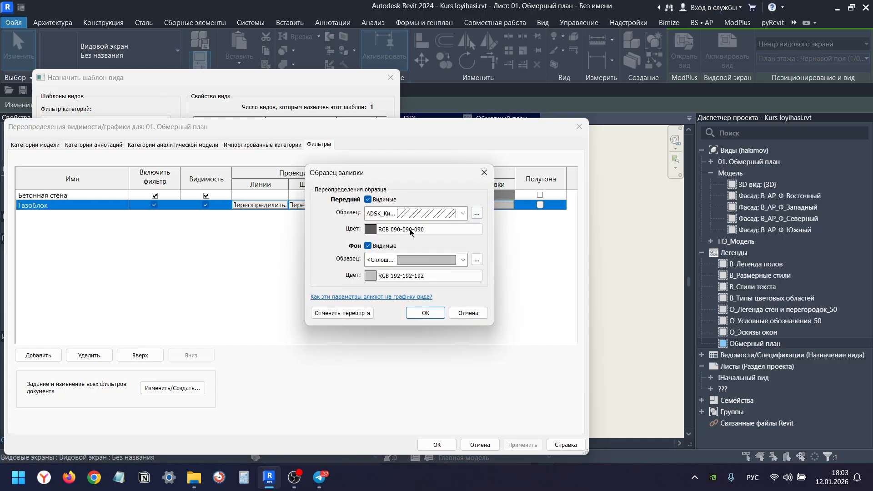
left_click(427, 313)
left_click(437, 445)
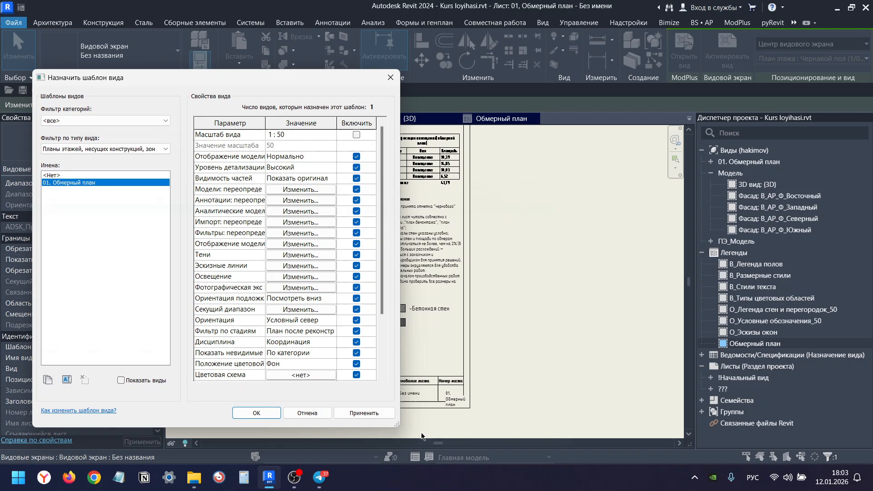
left_click(254, 414)
Close the view template settings and activate the legend viewport on the sheet.
scroll(384, 338, "up", 3)
key("Escape")
scroll(523, 334, "up", 5)
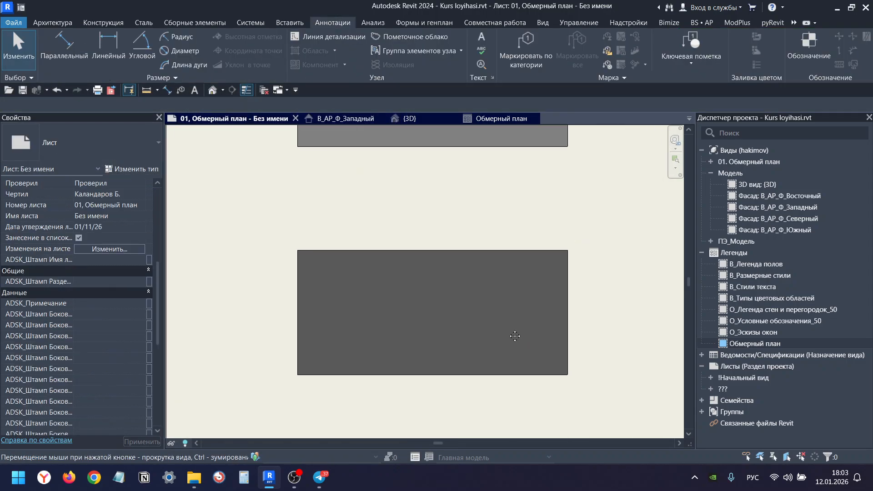
scroll(380, 264, "down", 6)
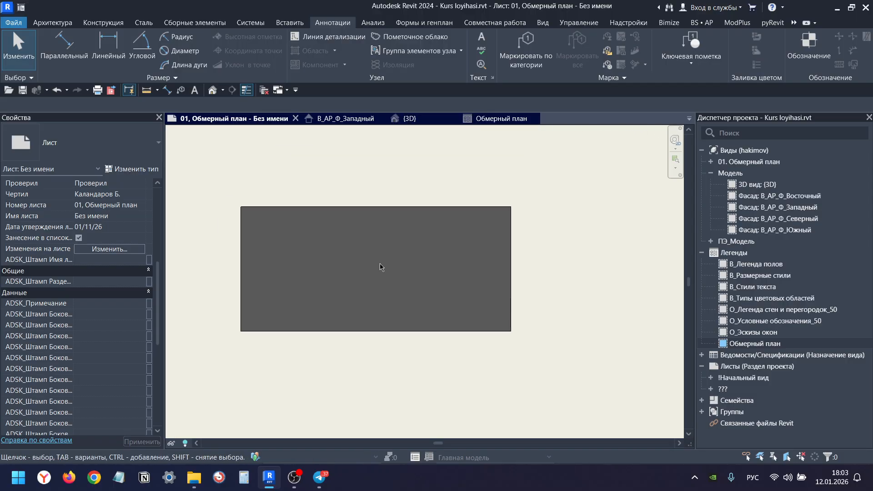
double_click(443, 230)
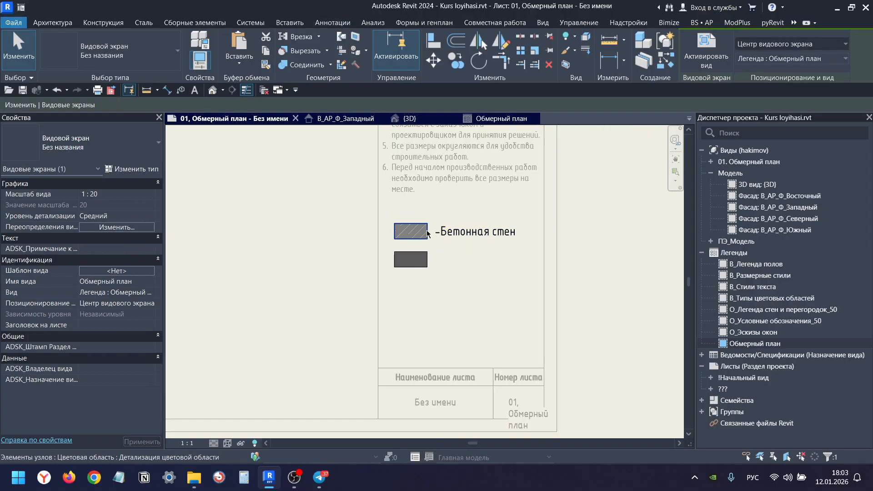
Set the background colour of the lower swatch's Газоблок type to RGB 192-192-192 and apply the type properties.
scroll(411, 284, "up", 3)
left_click(411, 286)
left_click(133, 169)
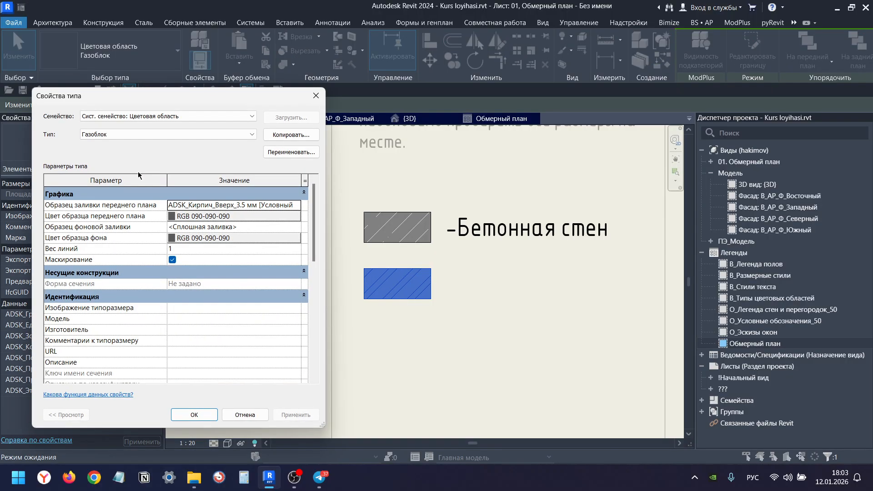
left_click(197, 240)
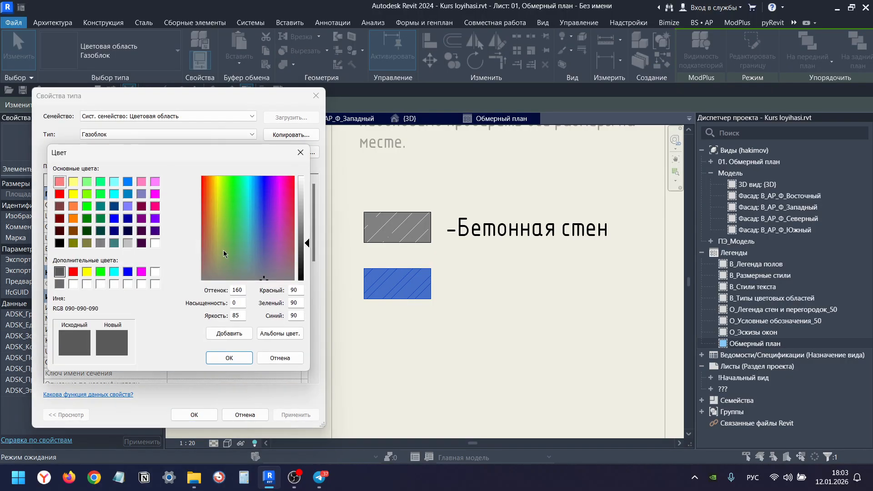
left_click(128, 244)
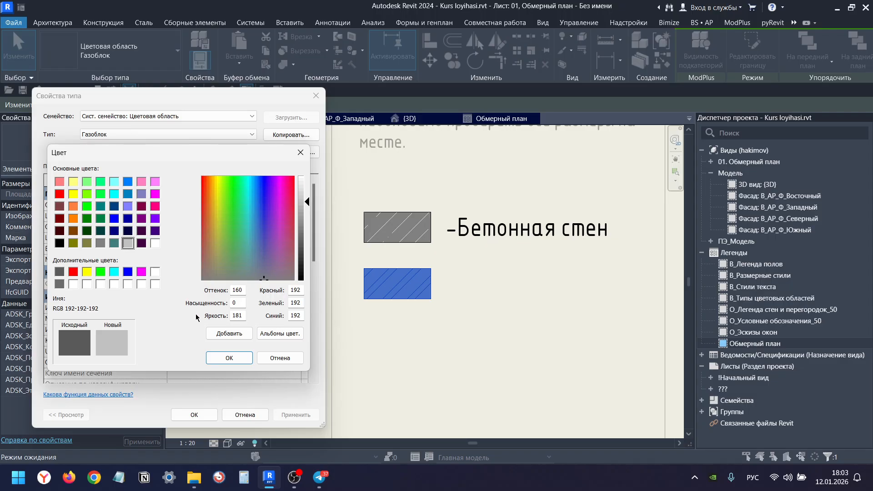
left_click(219, 358)
left_click(196, 417)
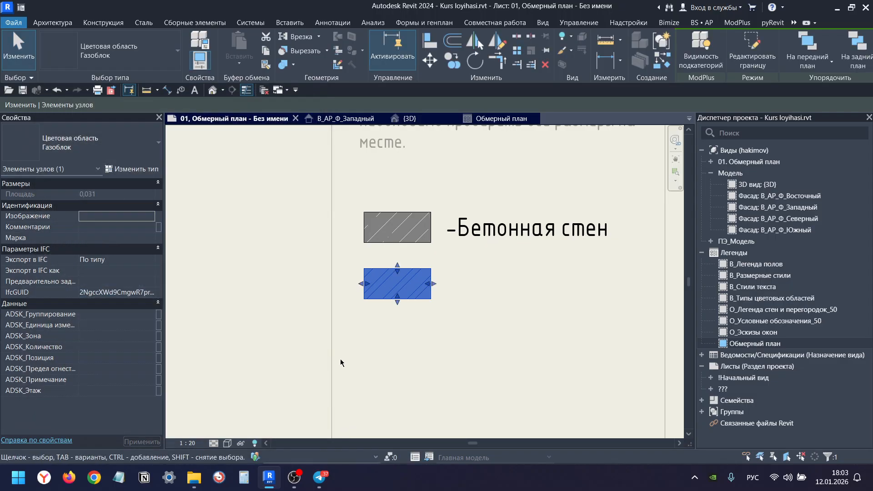
left_click(386, 313)
scroll(397, 304, "down", 5)
scroll(401, 338, "up", 6)
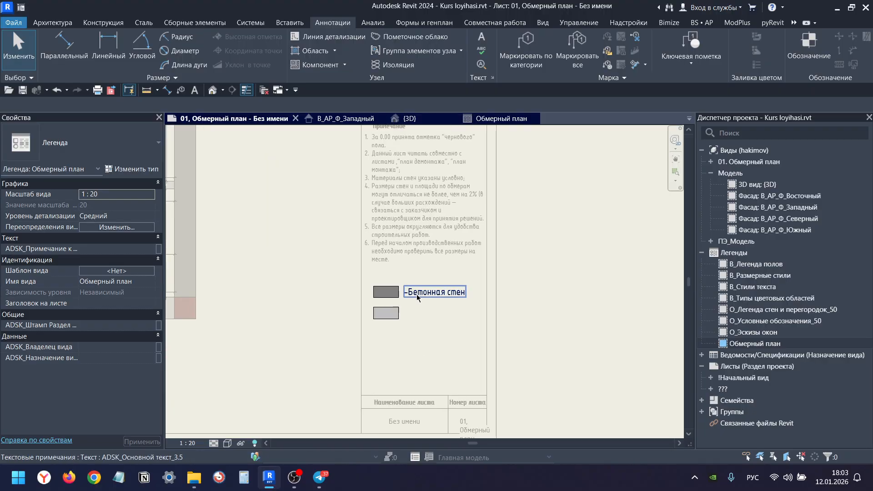
Copy the "-Бетонная стен" text straight down so that it sits beside the lower swatch.
left_click(393, 339)
scroll(395, 327, "up", 4)
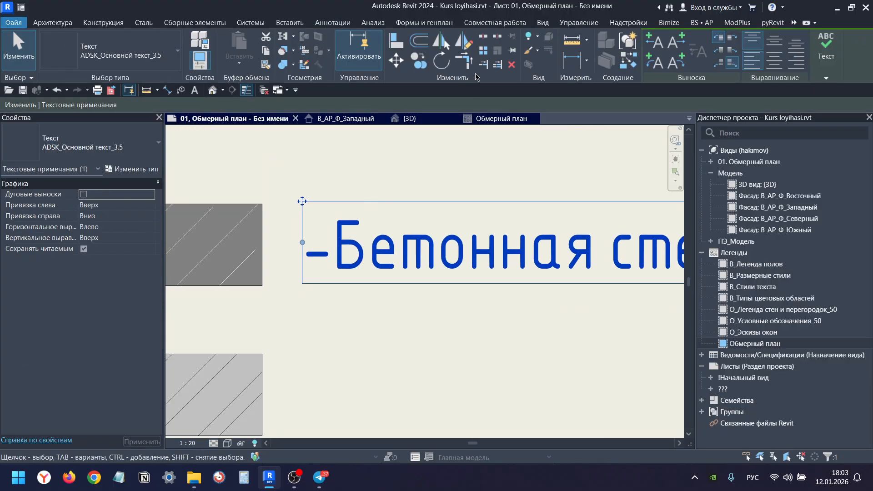
left_click(419, 60)
left_click(262, 245)
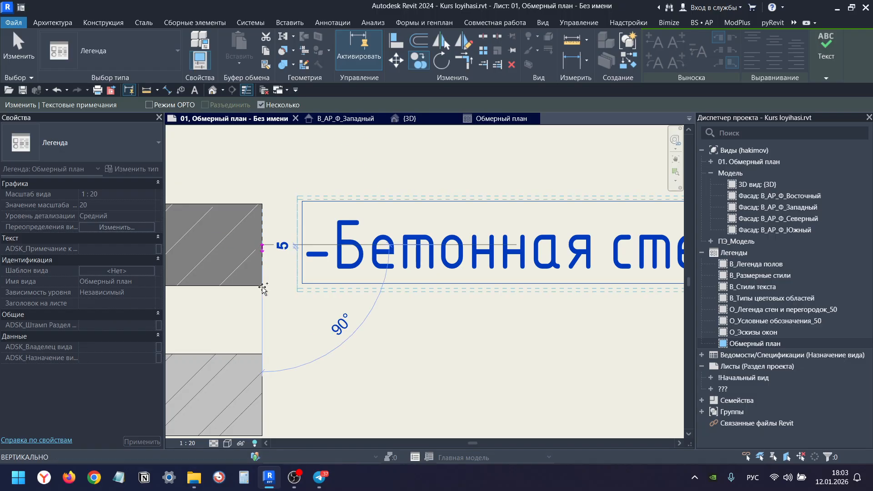
scroll(268, 264, "up", 2)
scroll(310, 296, "up", 2)
key("Escape")
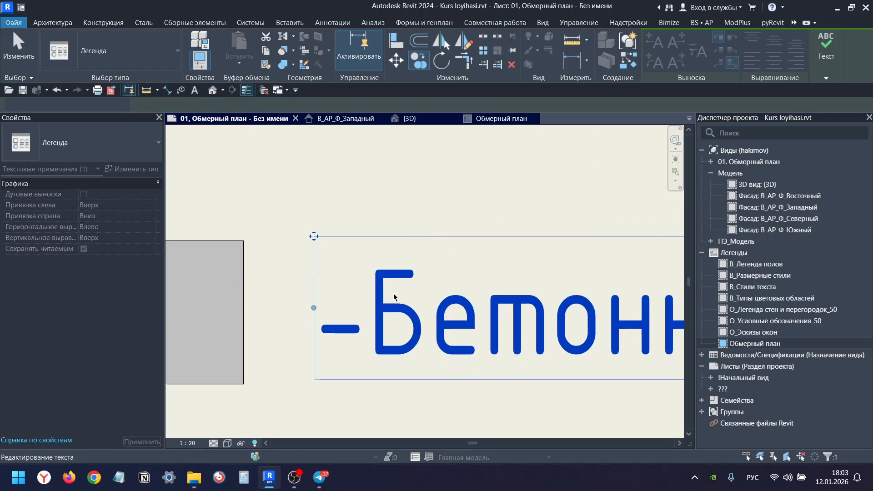
Change the copied label beside the lower swatch to "-Газоблок".
double_click(393, 296)
scroll(377, 289, "down", 3)
scroll(496, 299, "down", 1)
left_click(496, 299)
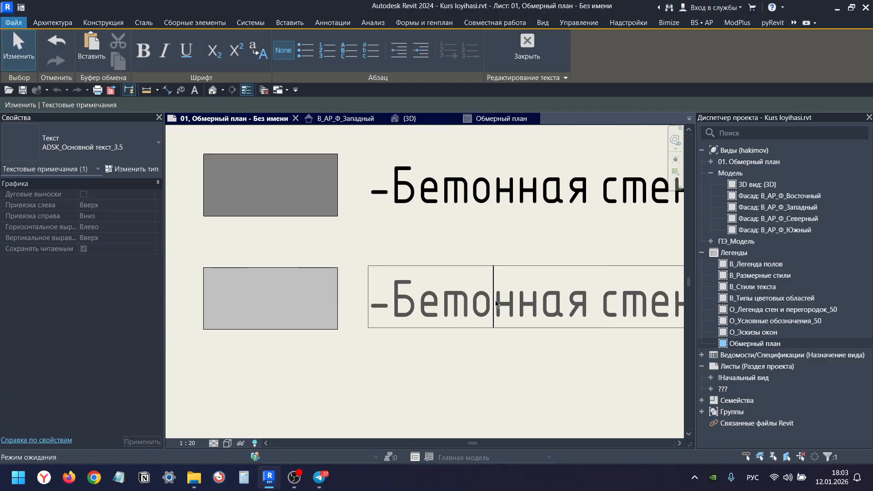
scroll(496, 300, "down", 1)
middle_click_drag(496, 299, 395, 283)
left_click_drag(331, 286, 520, 309)
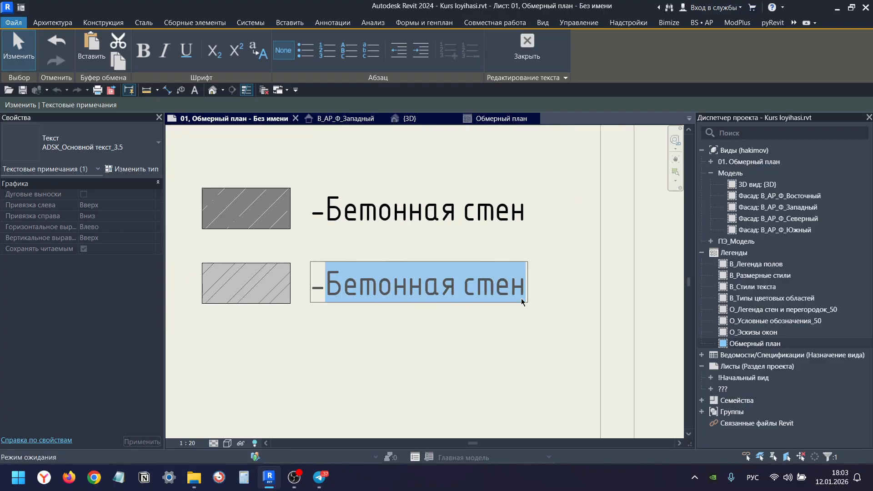
type("Га")
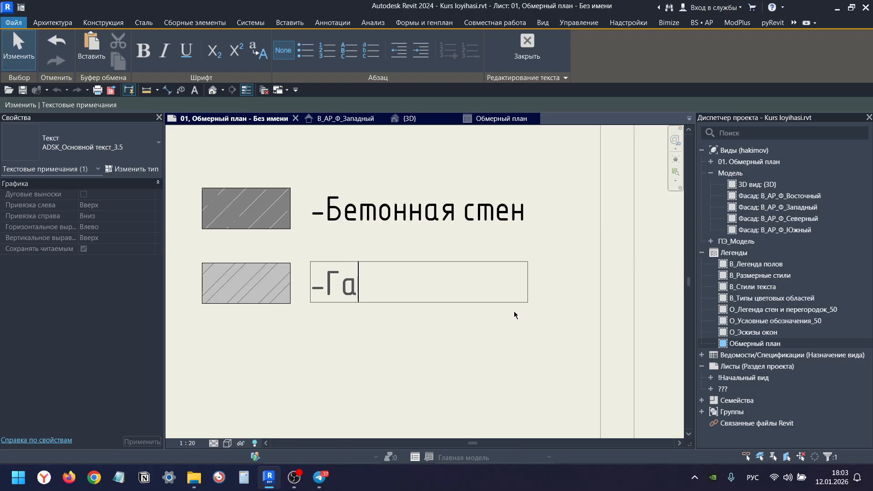
type("зоблок")
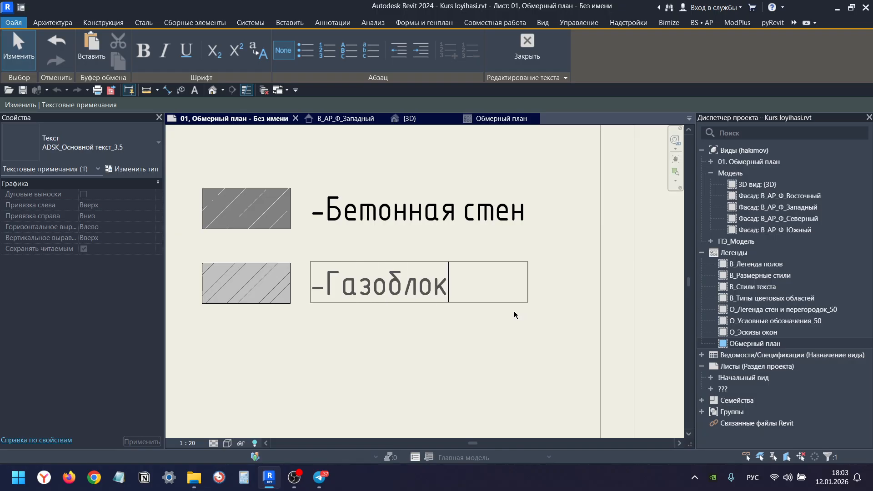
left_click(514, 311)
scroll(471, 318, "down", 3)
key("Escape")
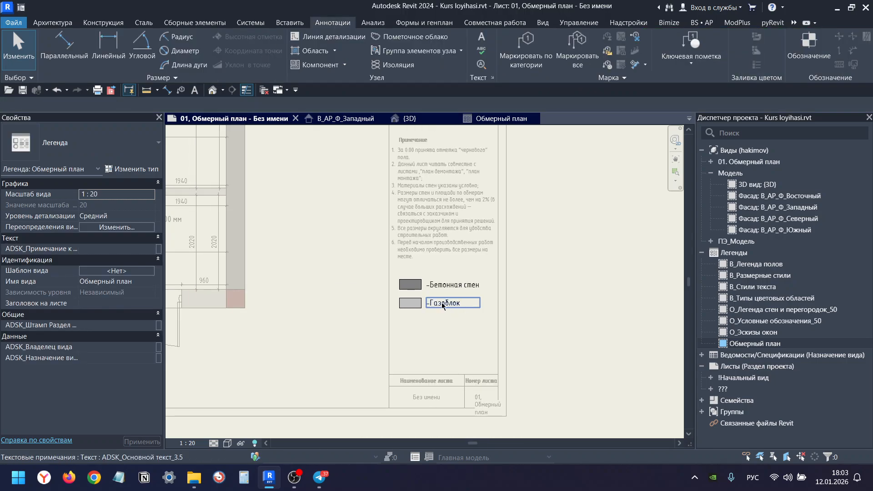
Copy the Газоблок swatch straight down, using the same spacing as between the first two swatches.
scroll(214, 284, "up", 3)
scroll(520, 289, "up", 3)
middle_click_drag(576, 318, 427, 260)
left_click(520, 290)
scroll(427, 259, "up", 2)
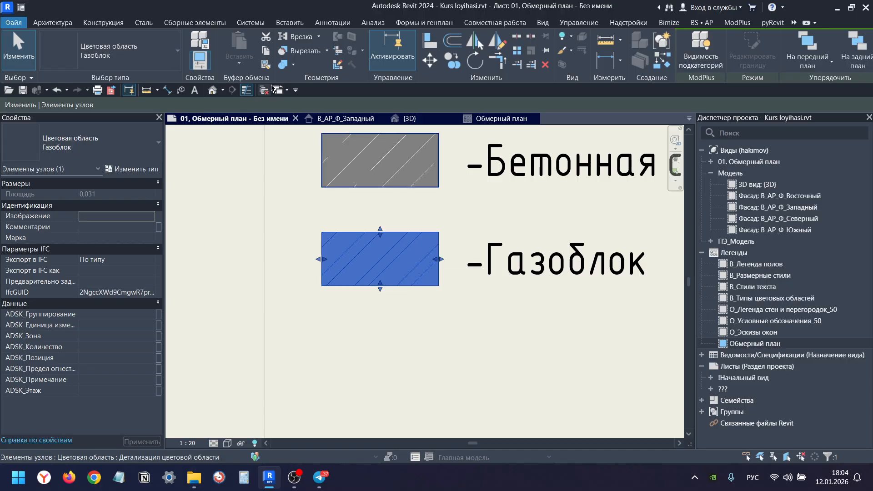
left_click(457, 63)
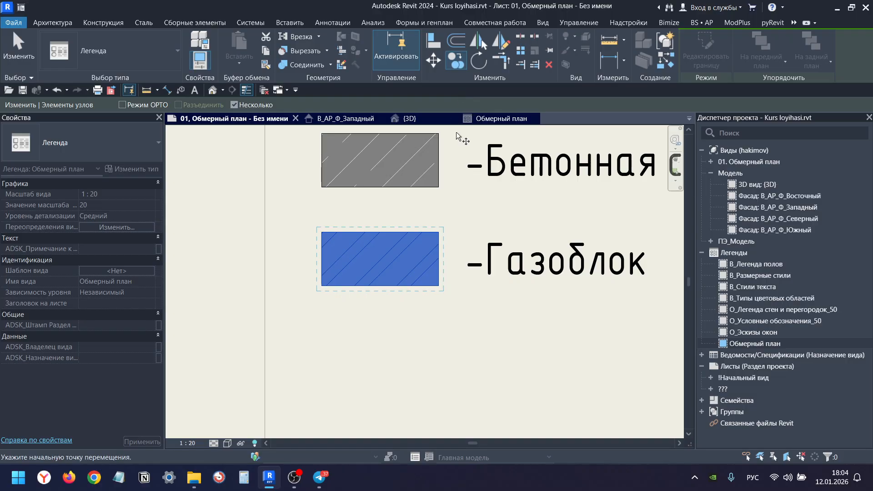
left_click(438, 160)
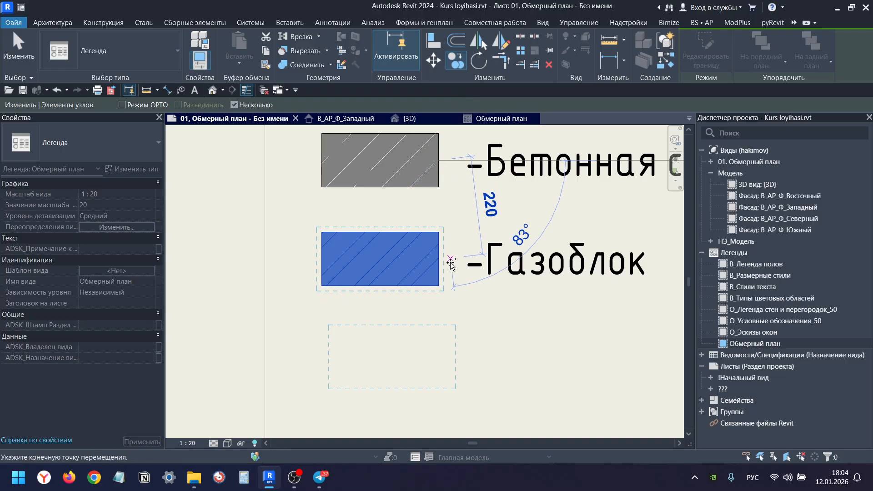
left_click(439, 259)
scroll(434, 260, "down", 4)
key("Escape")
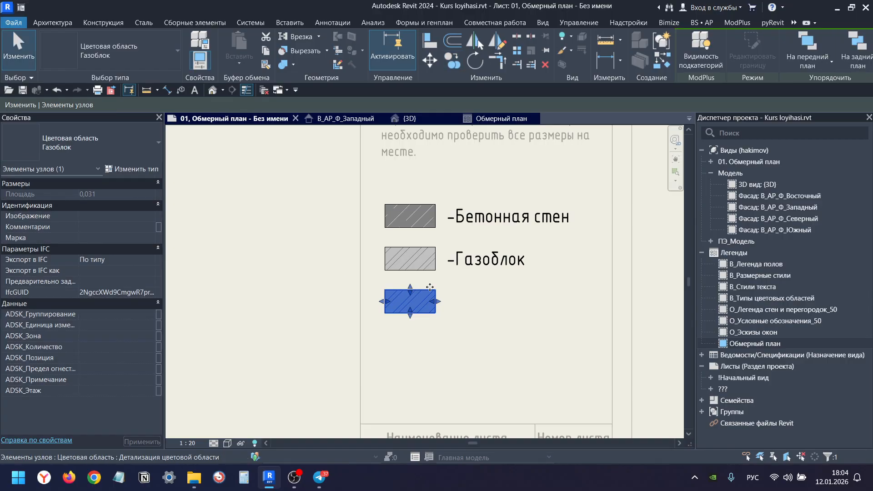
scroll(429, 287, "down", 3)
key("Escape")
scroll(457, 294, "up", 2)
scroll(454, 294, "up", 1)
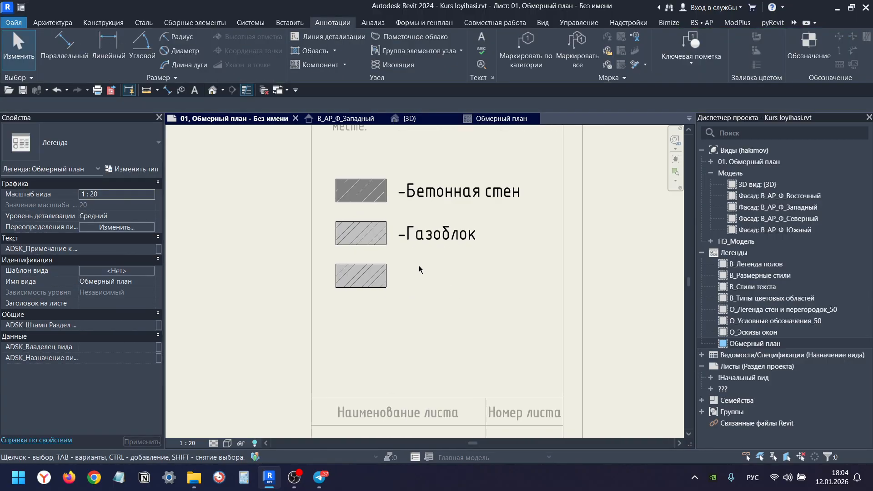
Open the model category overrides in the 01. Обмерный план view template of the floor plan viewport.
scroll(437, 268, "down", 3)
scroll(454, 284, "up", 2)
scroll(310, 260, "down", 3)
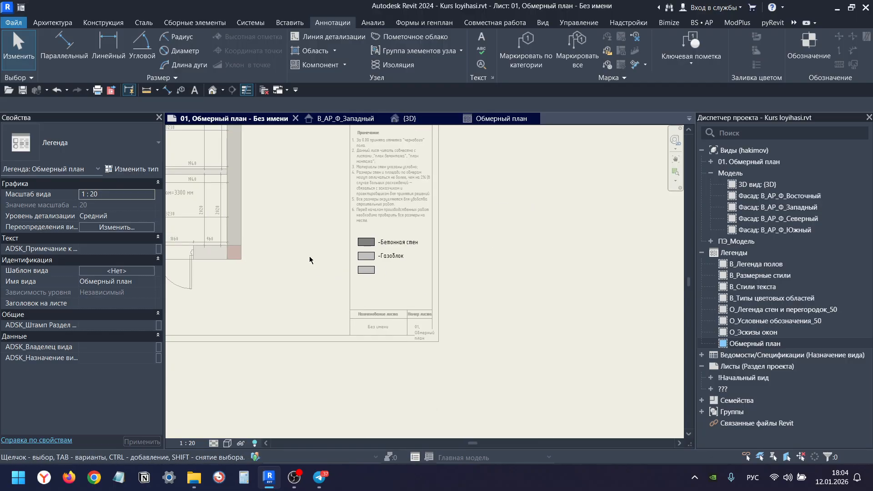
left_click(230, 220)
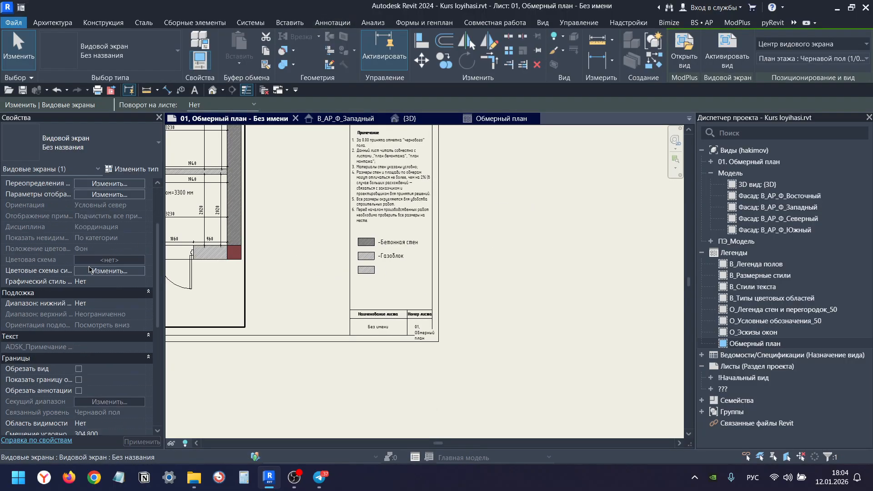
scroll(89, 270, "down", 5)
left_click(111, 271)
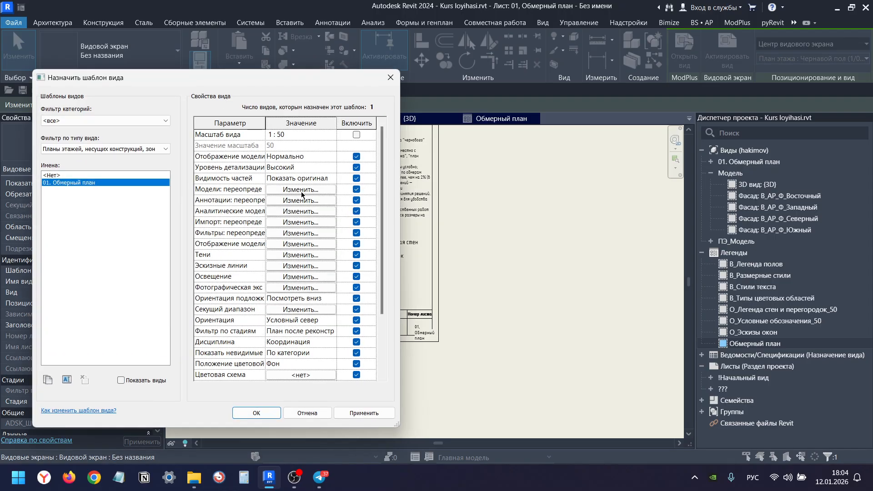
left_click(301, 190)
Find the Несущие колонны category and open its cut pattern override.
scroll(54, 283, "down", 3)
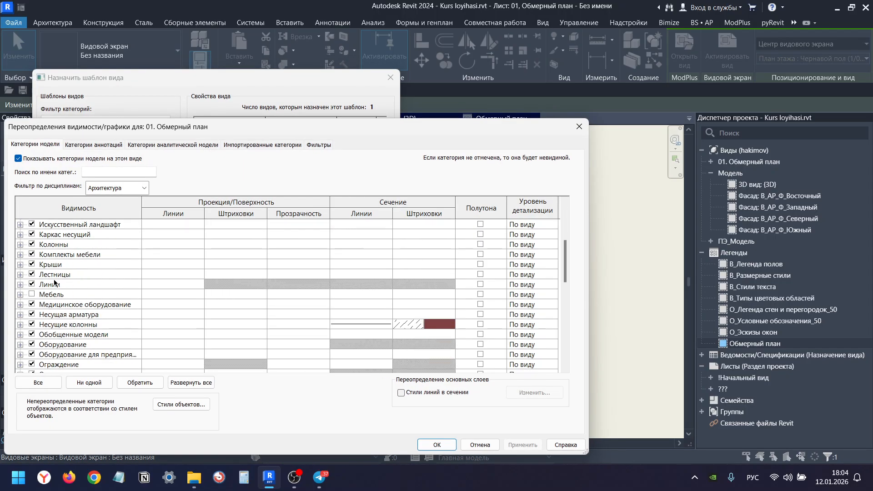
scroll(74, 300, "down", 4)
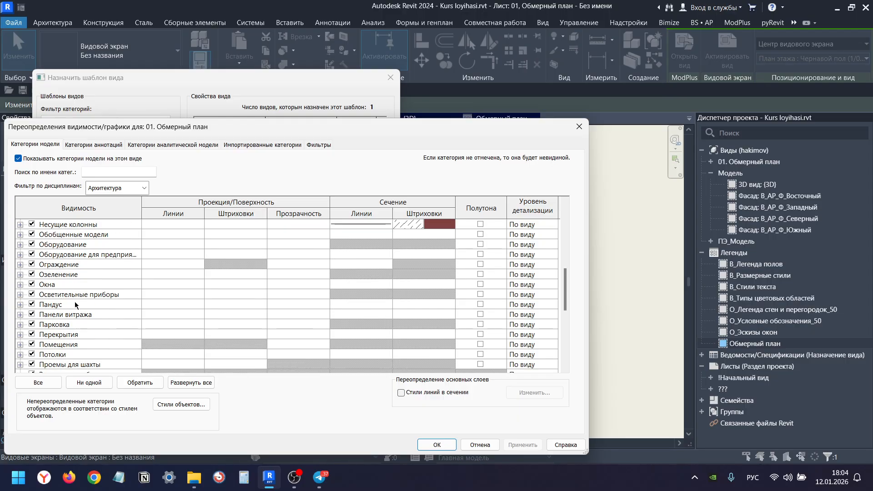
scroll(57, 300, "up", 2)
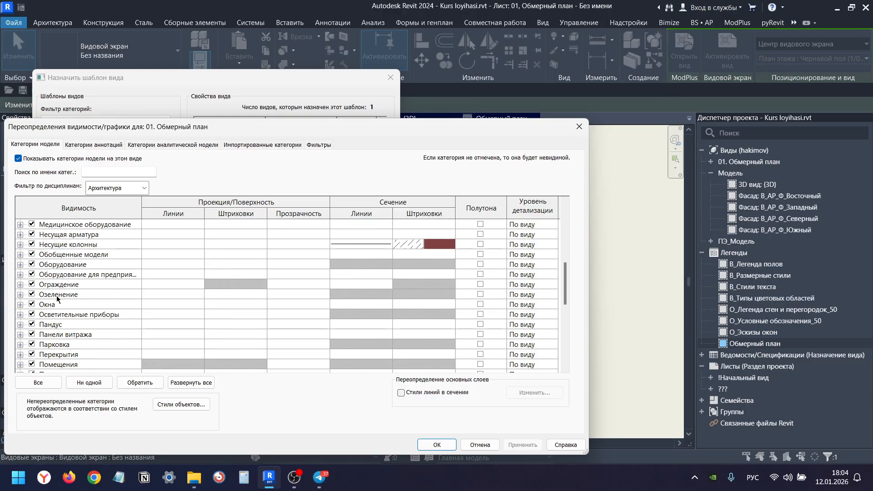
scroll(57, 299, "up", 2)
left_click(113, 285)
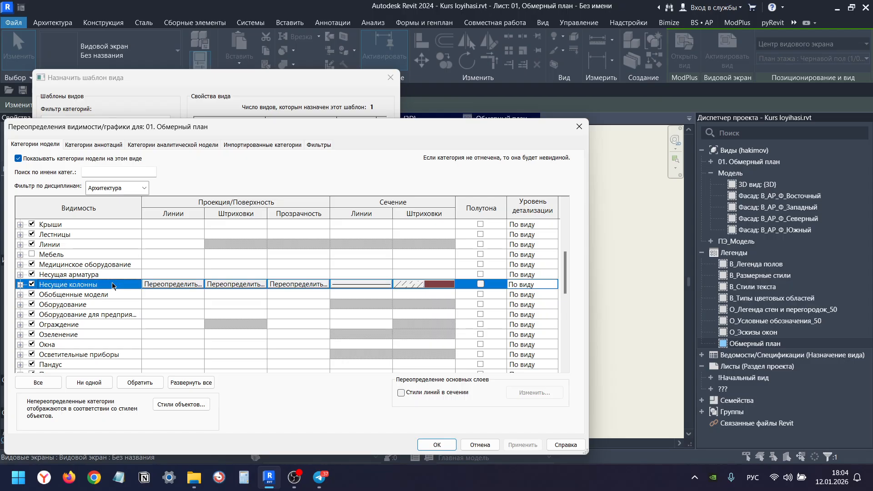
left_click(440, 285)
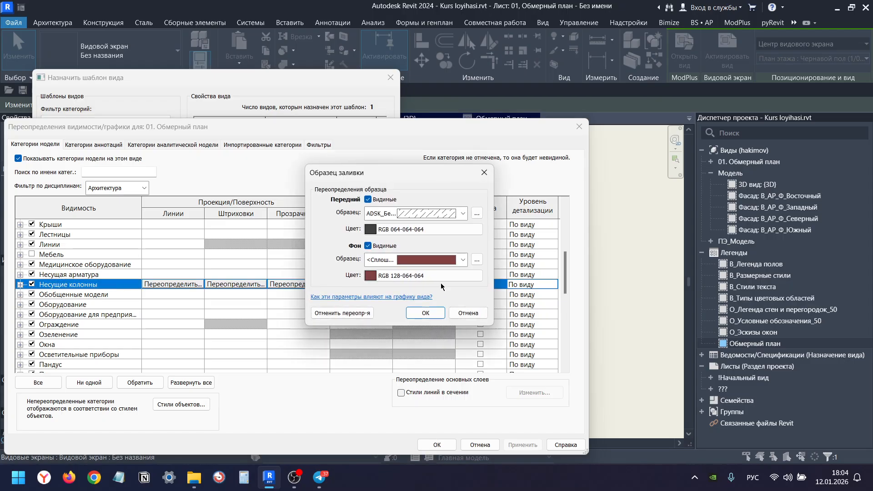
Examine the foreground hatch pattern and colour in the cut override of the Несущие колонны category.
left_click(417, 213)
left_click(425, 4)
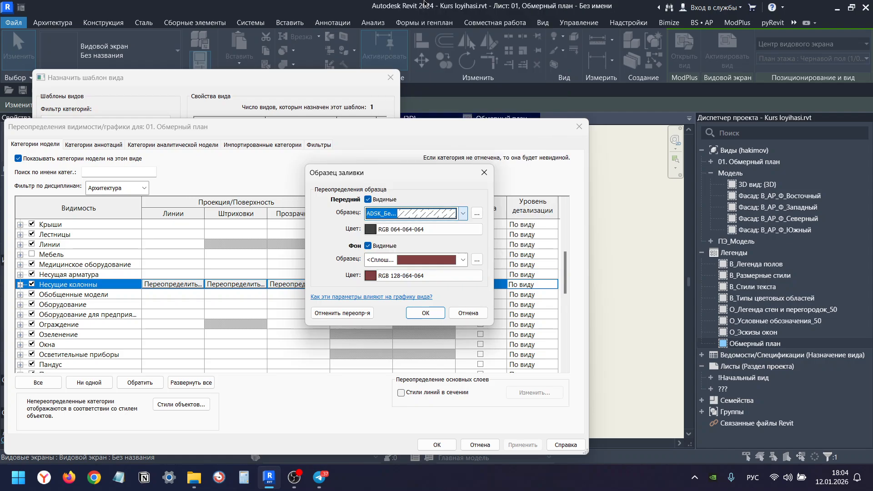
left_click(431, 213)
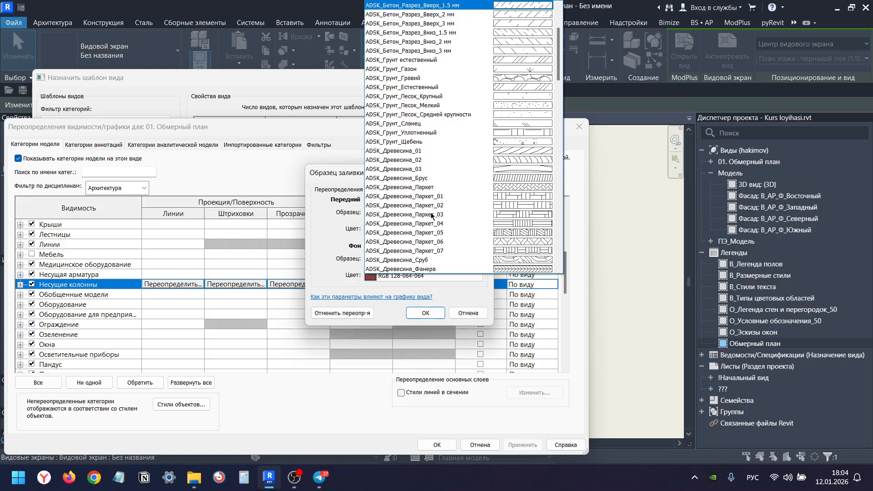
left_click(432, 215)
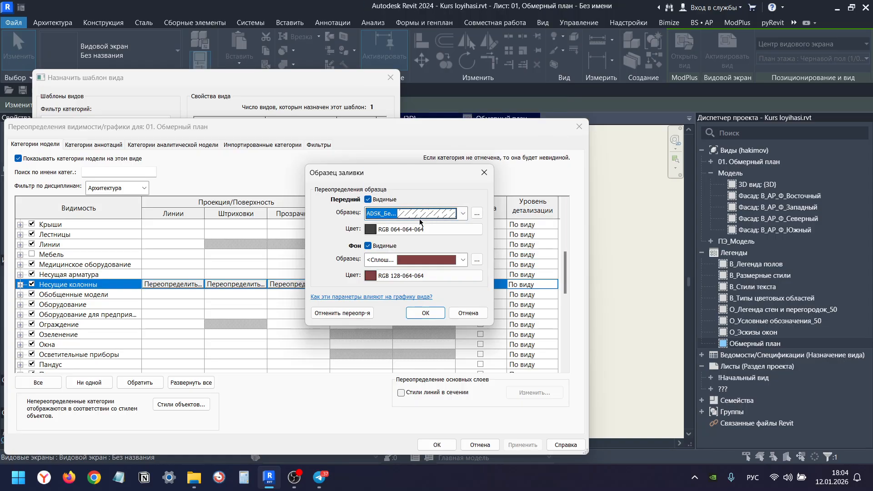
left_click(411, 228)
left_click(448, 320)
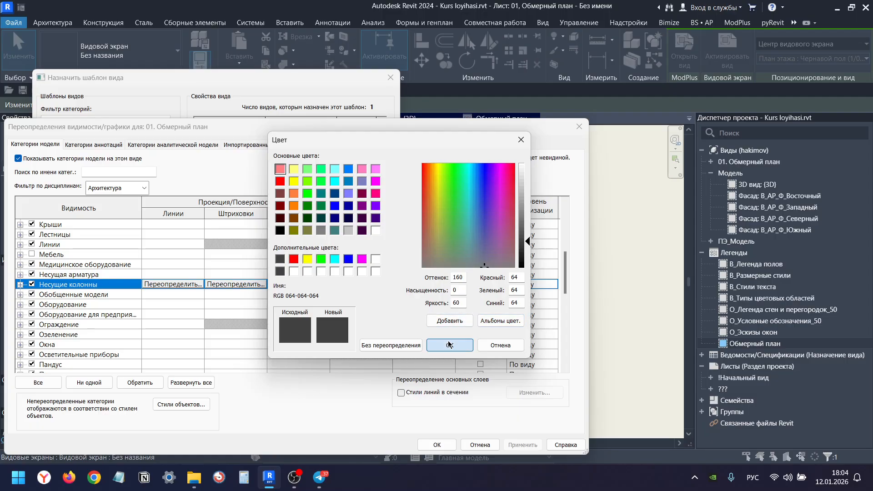
left_click(449, 342)
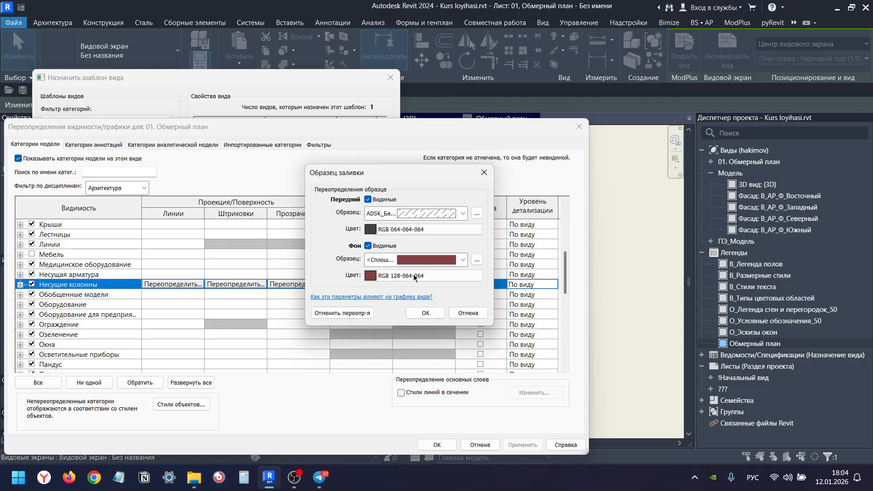
Choose ADSK_Бетон_Разрез_Вверх_1.5 мм as the columns' foreground cut pattern and apply the overrides to the view template.
left_click(403, 217)
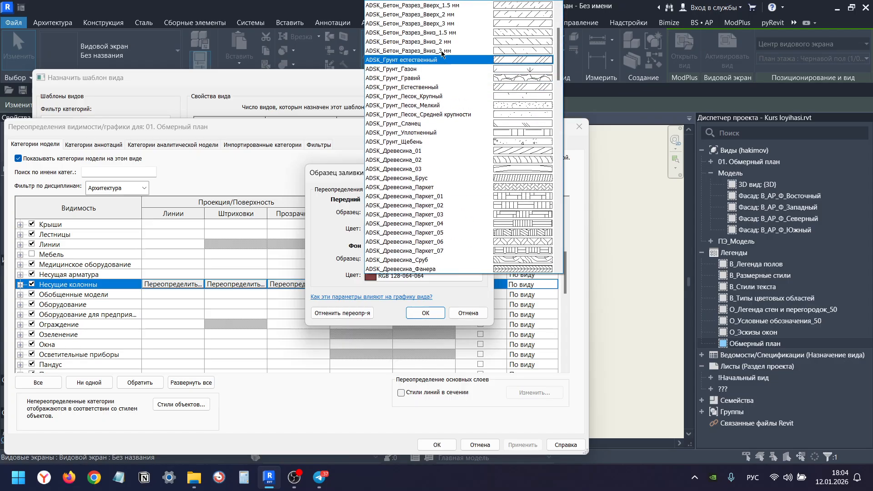
left_click(458, 6)
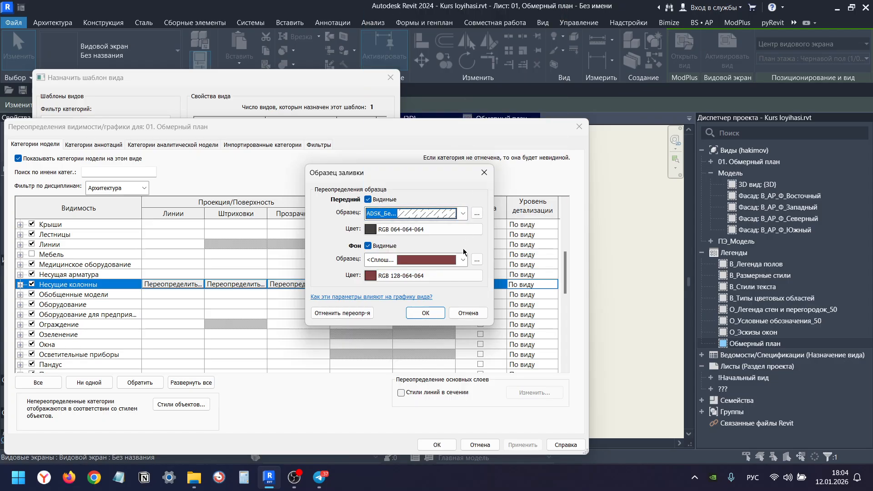
left_click(425, 313)
left_click(435, 445)
left_click(370, 414)
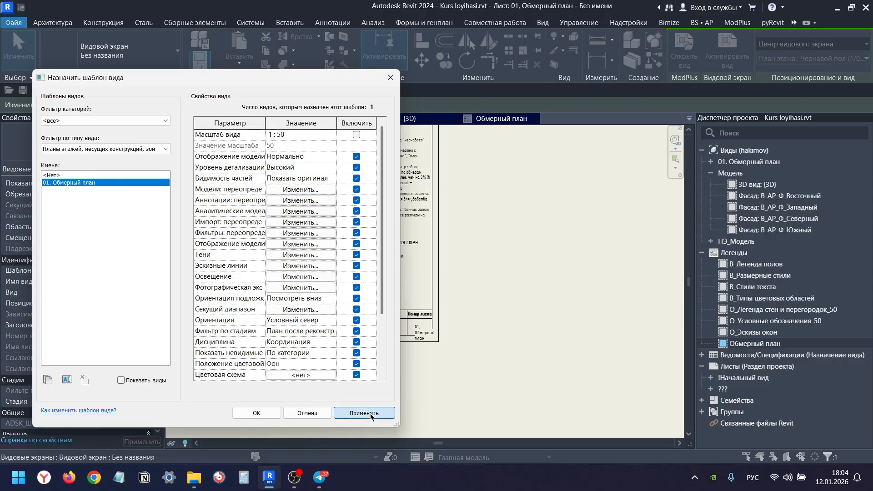
left_click(256, 413)
Duplicate the third legend swatch's filled region type under the name "Несушая колонна".
scroll(277, 234, "up", 6)
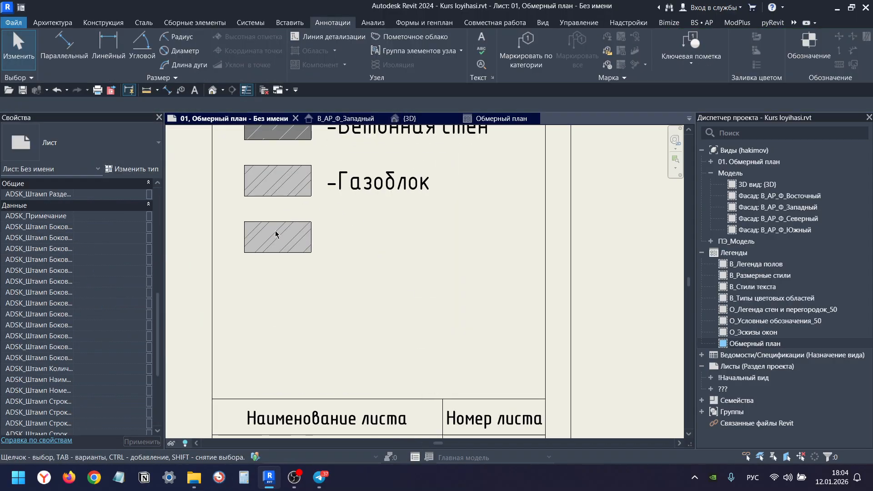
scroll(281, 224, "down", 3)
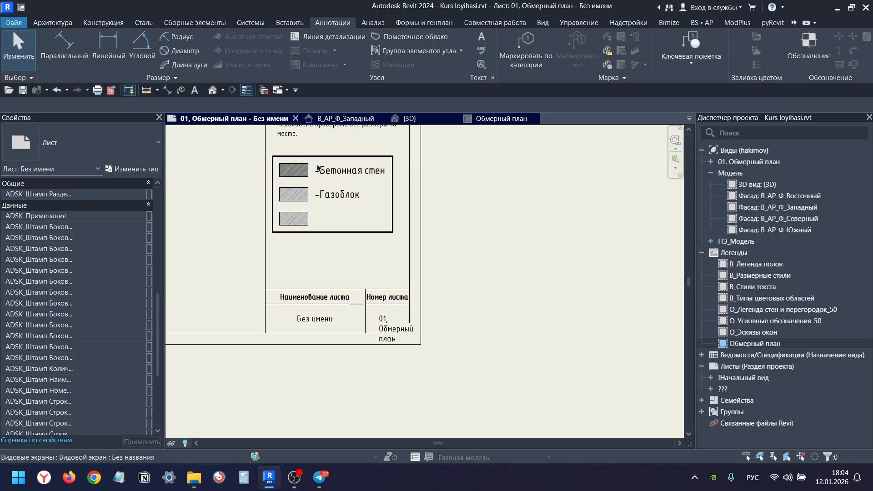
left_click(293, 219)
left_click(132, 169)
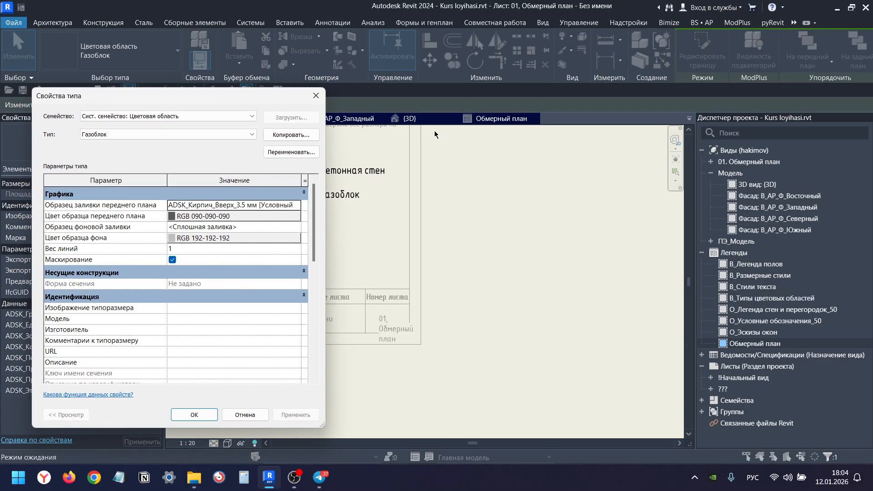
left_click(291, 135)
type("Несущая колонна")
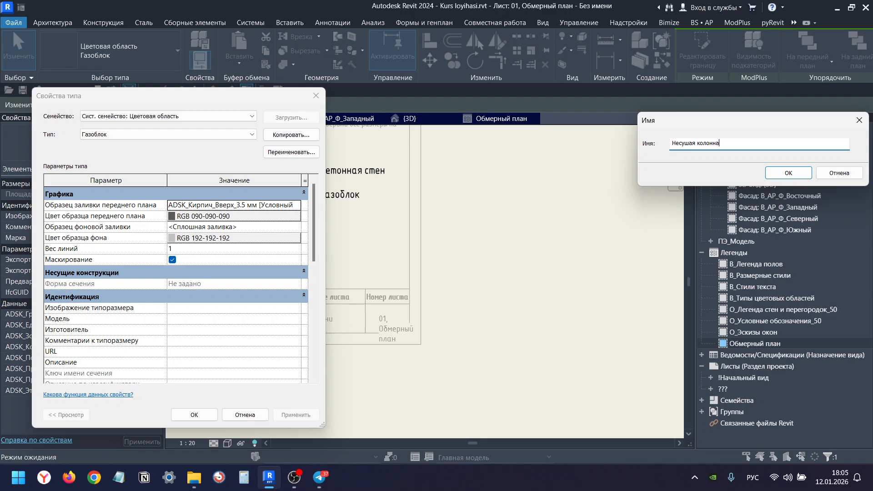
left_click(788, 174)
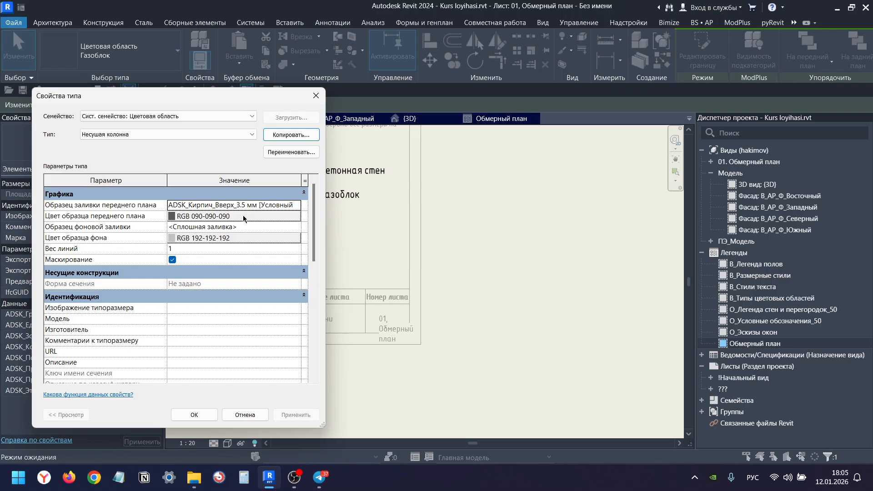
Set the foreground fill pattern of the Несушая колонна type to ADSK_Бетон_Разрез_Вверх_1.5 мм.
left_click(295, 204)
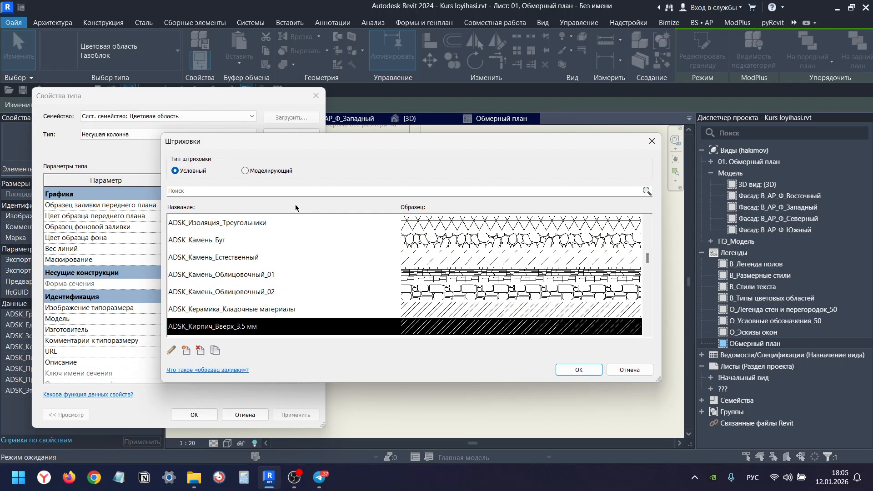
type("разре")
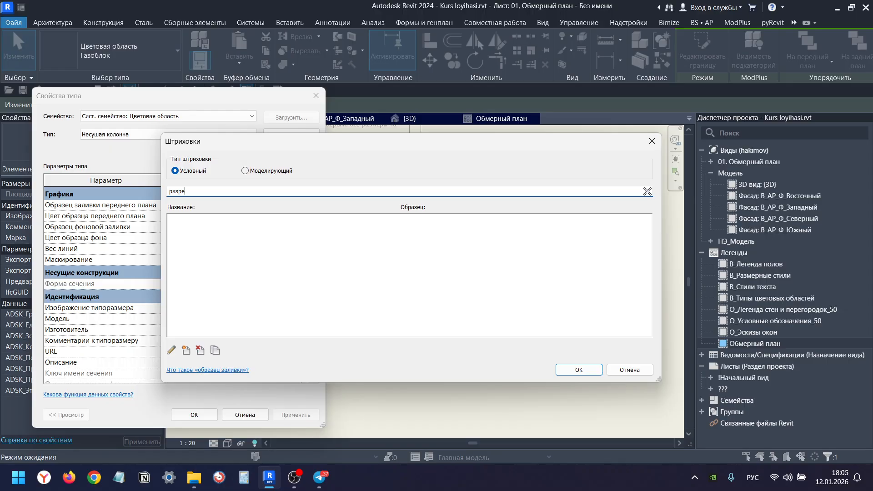
key("BackSpace")
key("BackSpace")
key("BackSpace")
key("BackSpace")
key("BackSpace")
scroll(332, 302, "down", 3)
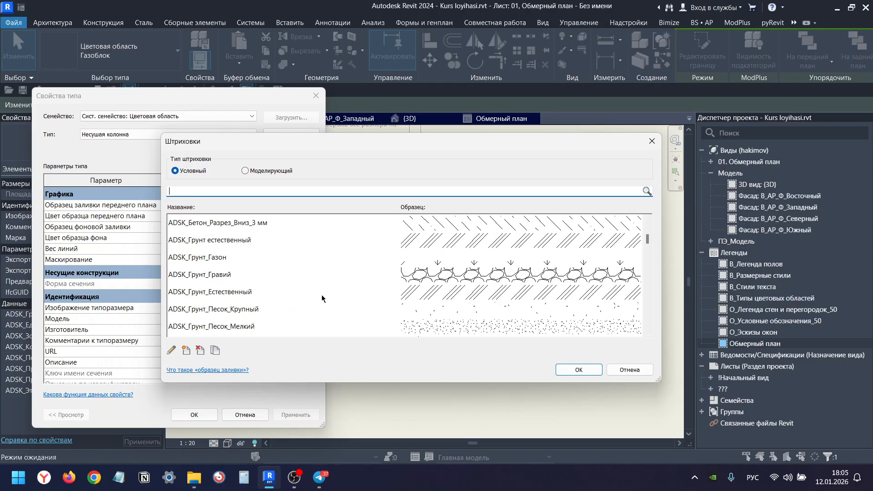
scroll(260, 275, "up", 2)
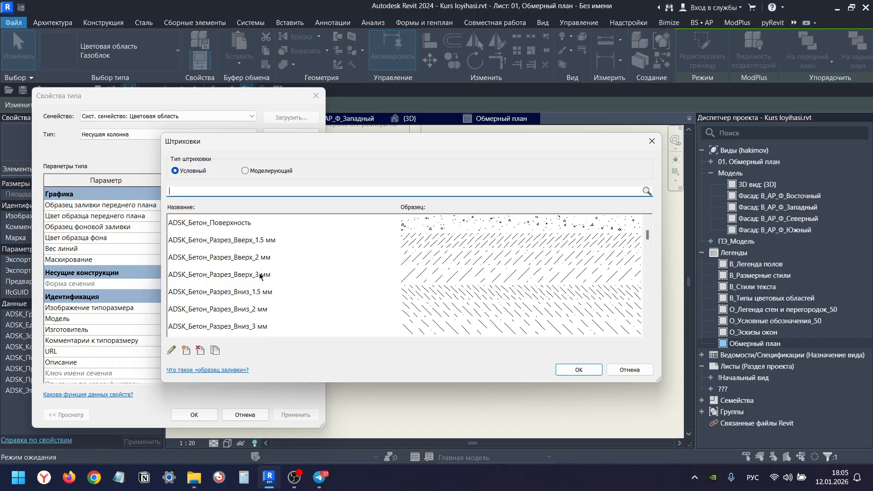
left_click(265, 241)
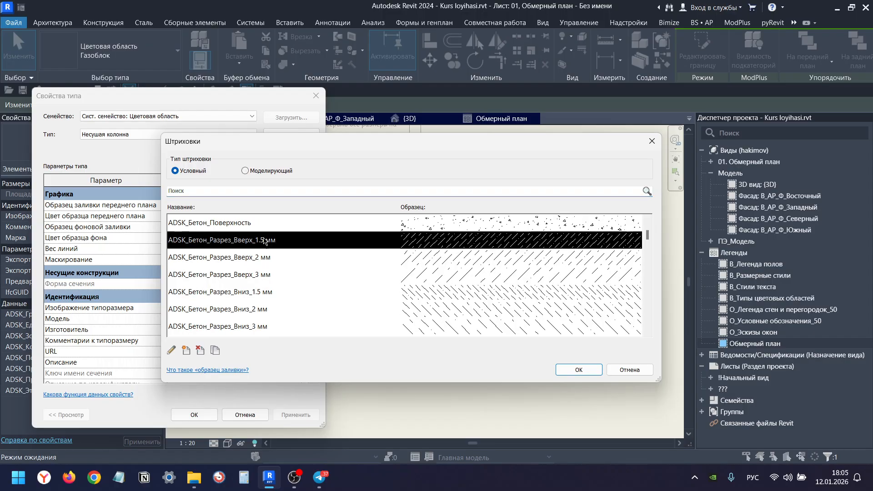
left_click(583, 370)
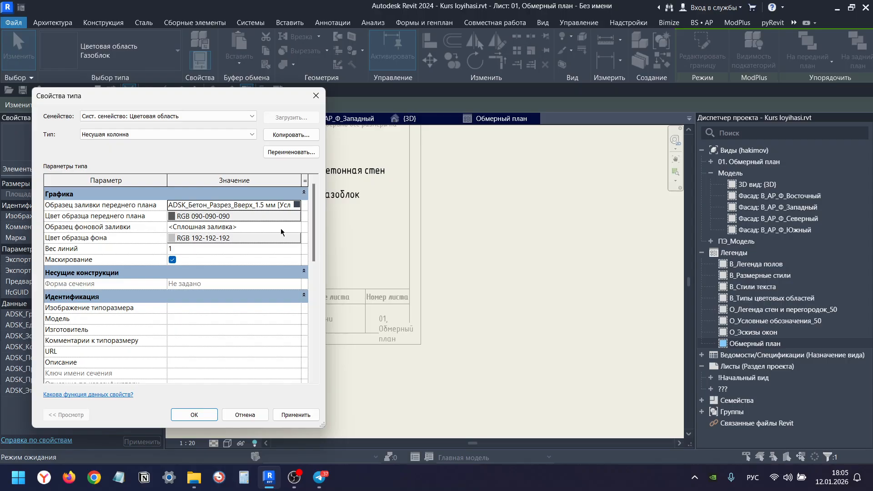
Keep the solid background fill and set the type's foreground pattern colour to RGB 064-064-064.
left_click(299, 231)
left_click(297, 226)
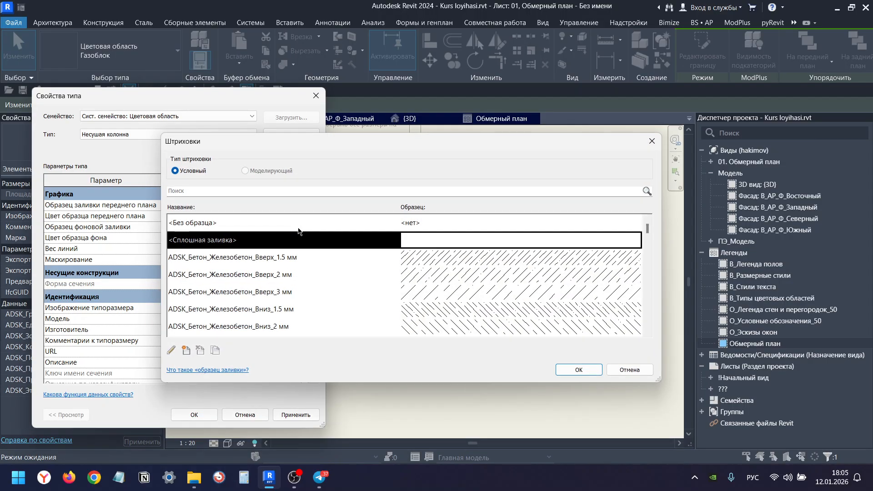
key("Escape")
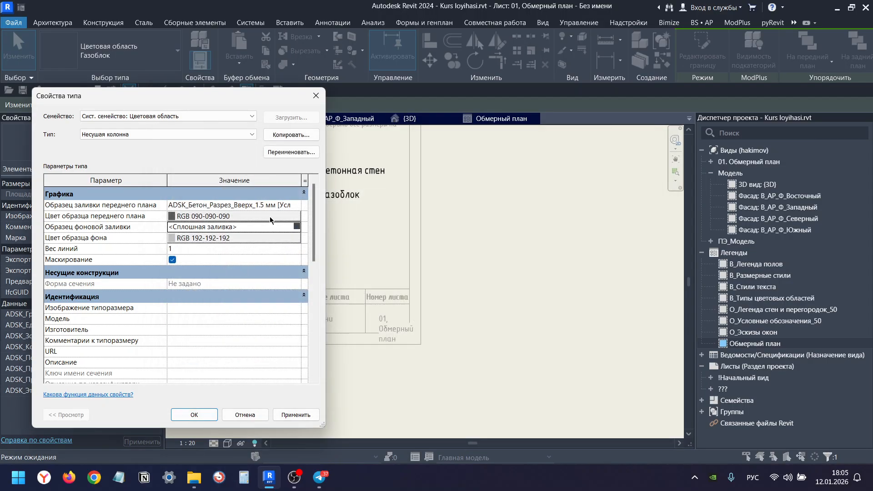
left_click(295, 218)
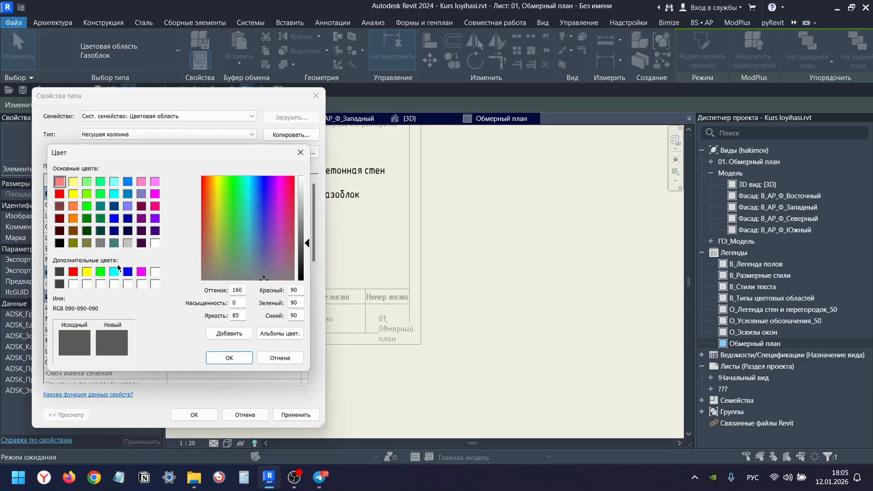
left_click(65, 271)
left_click(225, 357)
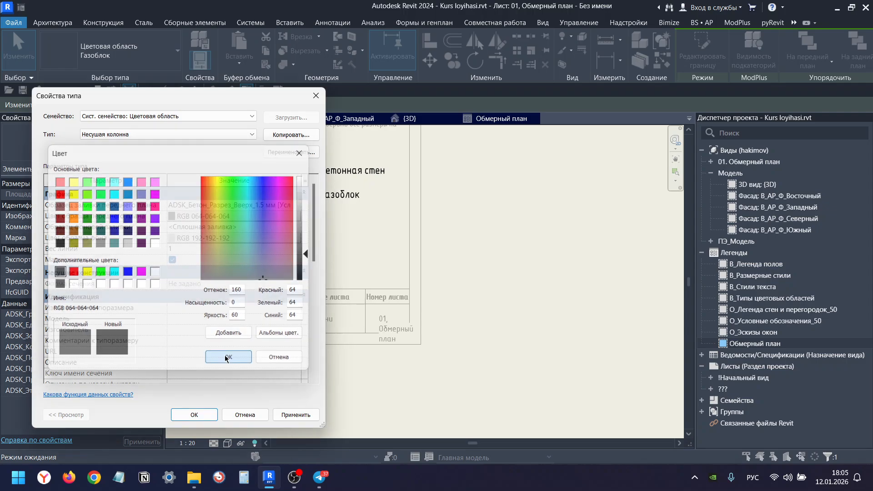
Set the type's background pattern colour to dark red RGB 128-000-000 and apply the type changes to the swatch.
left_click(296, 239)
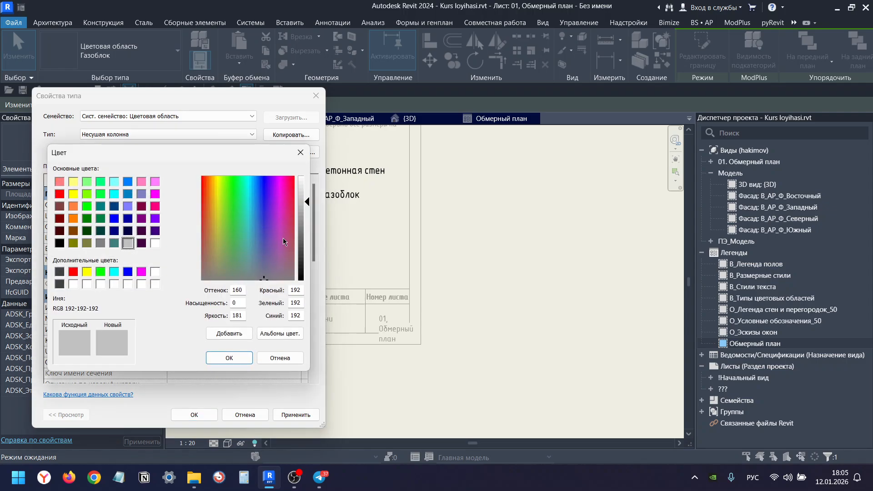
left_click(59, 218)
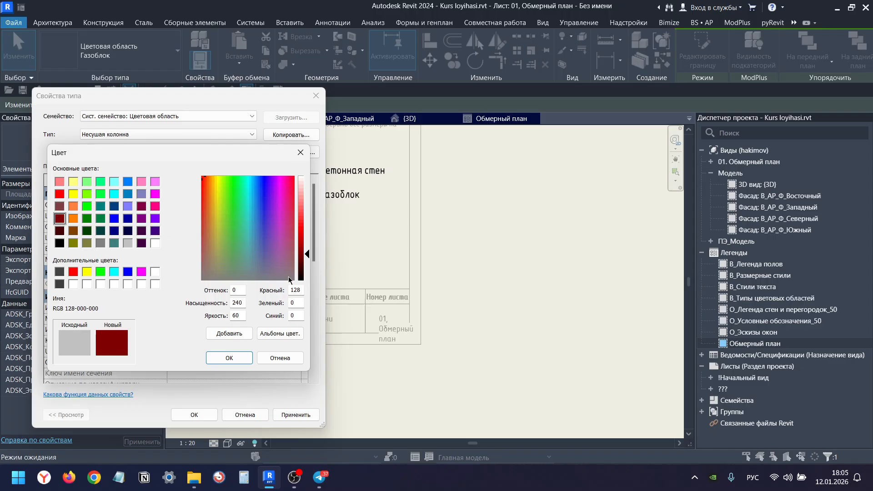
left_click(233, 357)
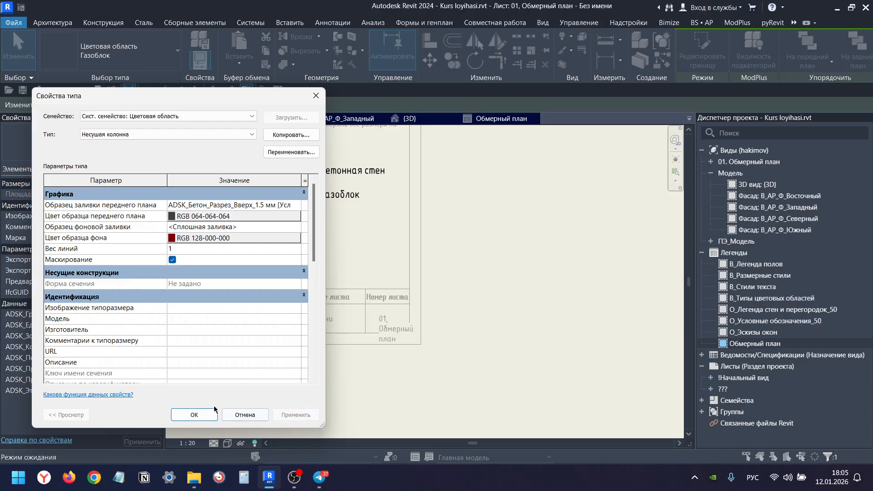
left_click(194, 415)
left_click(353, 227)
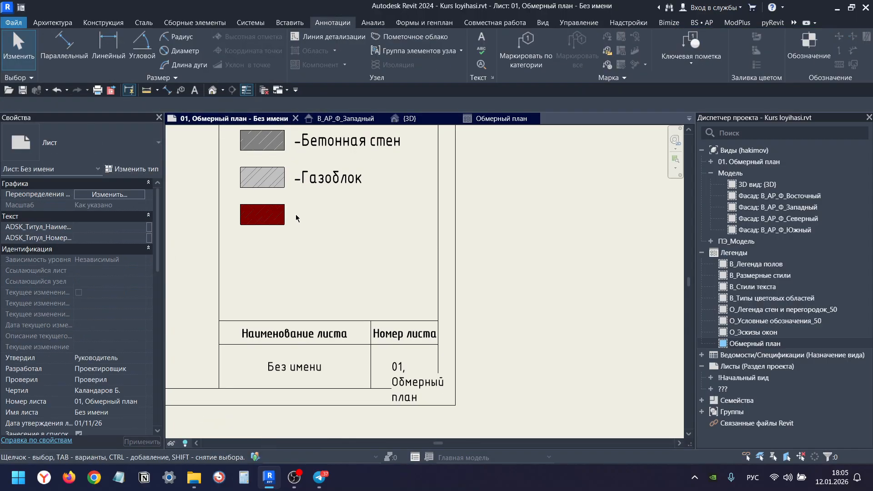
Check the third swatch's hatching up close and review its type's foreground colour and fill pattern.
scroll(296, 214, "up", 8)
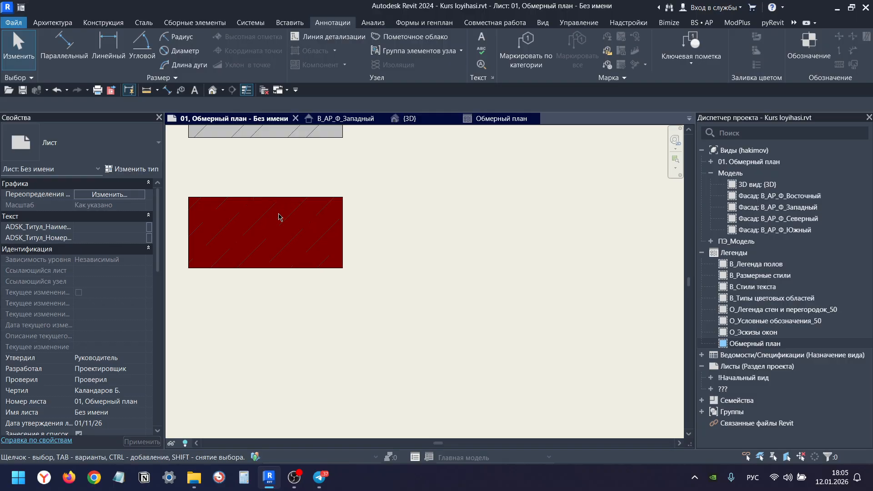
scroll(285, 237, "down", 4)
double_click(285, 239)
scroll(284, 238, "up", 1)
left_click(284, 238)
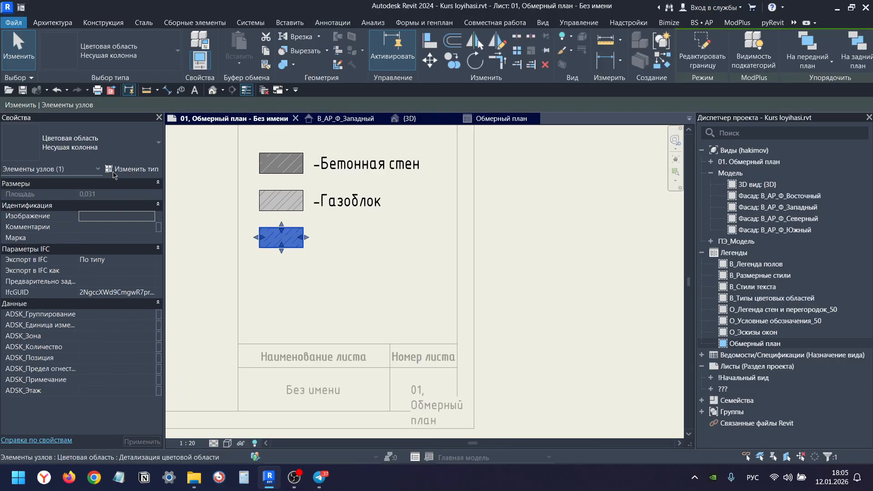
left_click(113, 171)
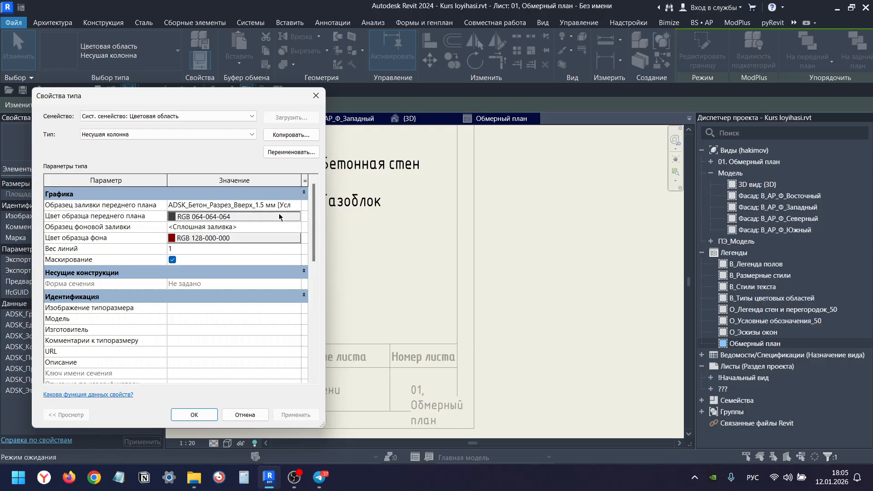
left_click(279, 217)
left_click(229, 358)
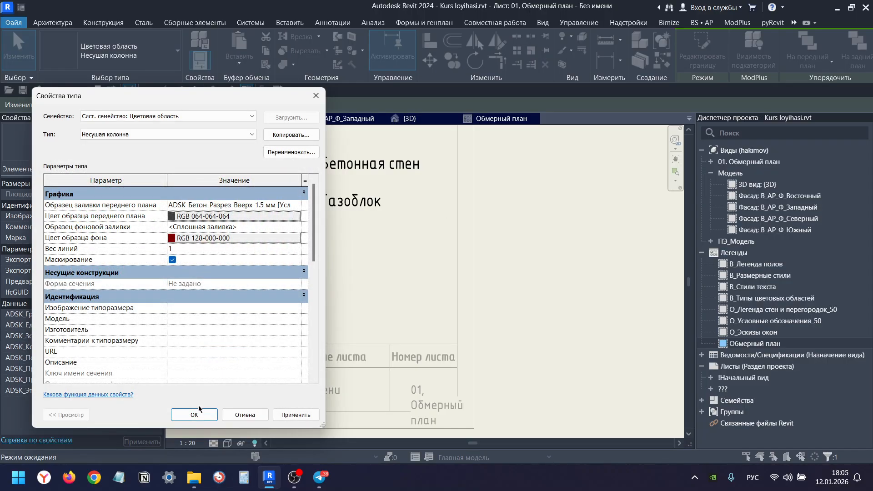
left_click(296, 205)
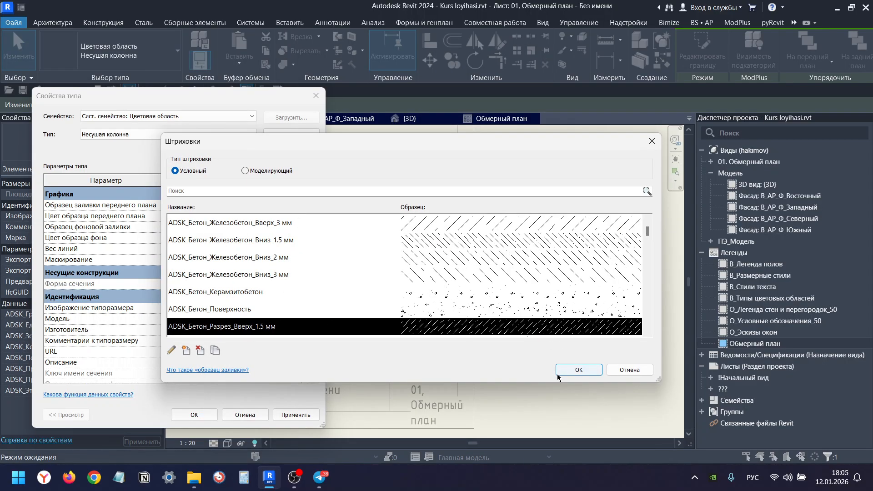
left_click(578, 369)
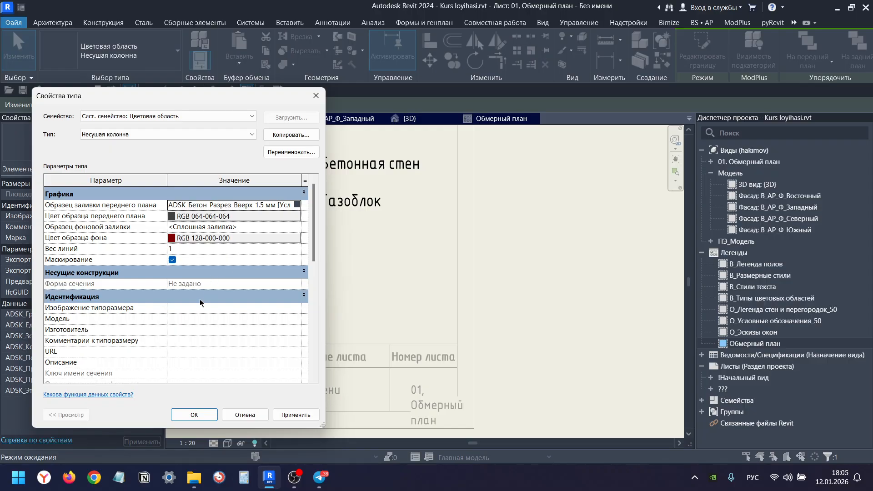
left_click(196, 414)
Compare the third swatch's colour with the structural column at the corner of the floor plan.
left_click(492, 219)
scroll(280, 233, "up", 3)
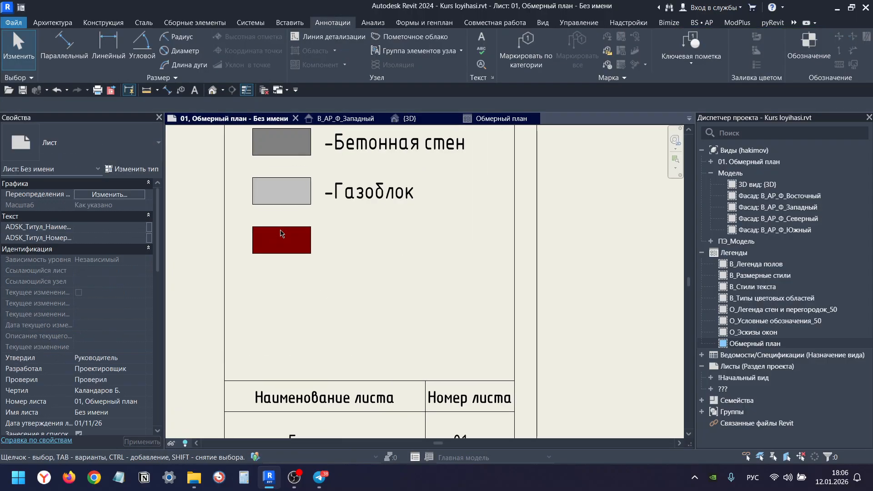
scroll(356, 245, "down", 4)
scroll(290, 245, "up", 10)
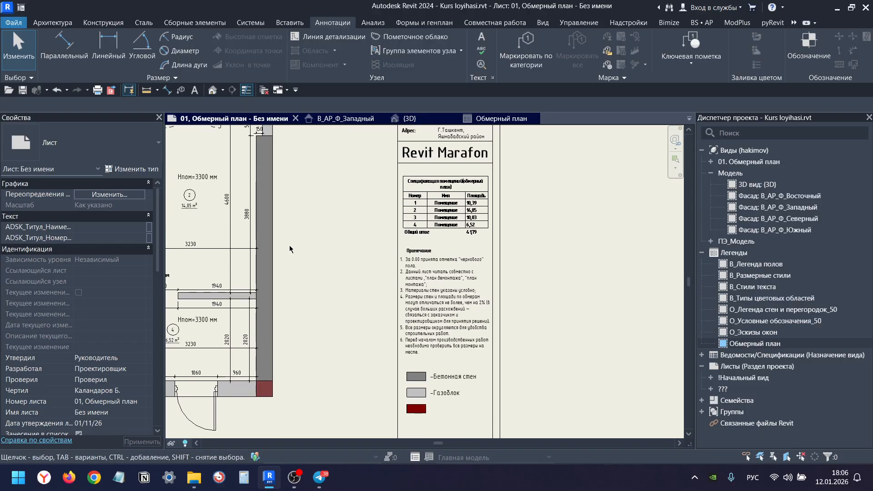
Open the model category graphics overrides in the 01. Обмерный план view template assigned to the floor plan viewport.
scroll(368, 271, "up", 2)
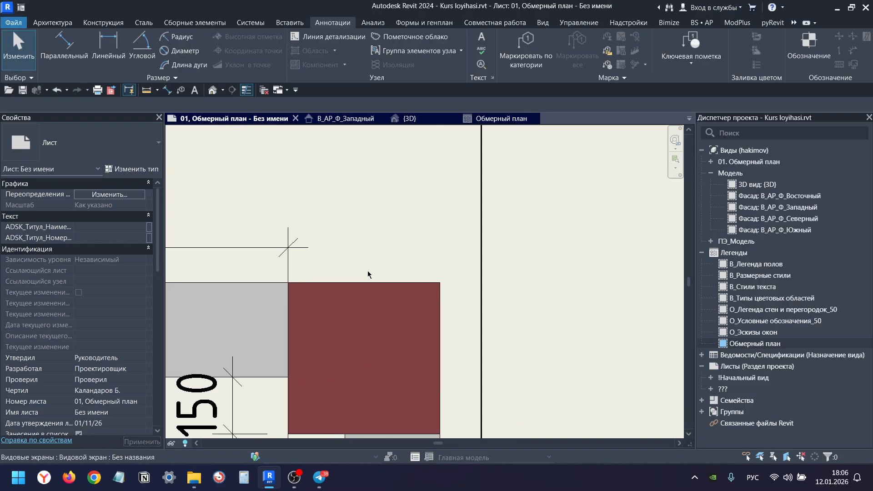
left_click(367, 271)
scroll(369, 275, "down", 4)
scroll(372, 289, "up", 3)
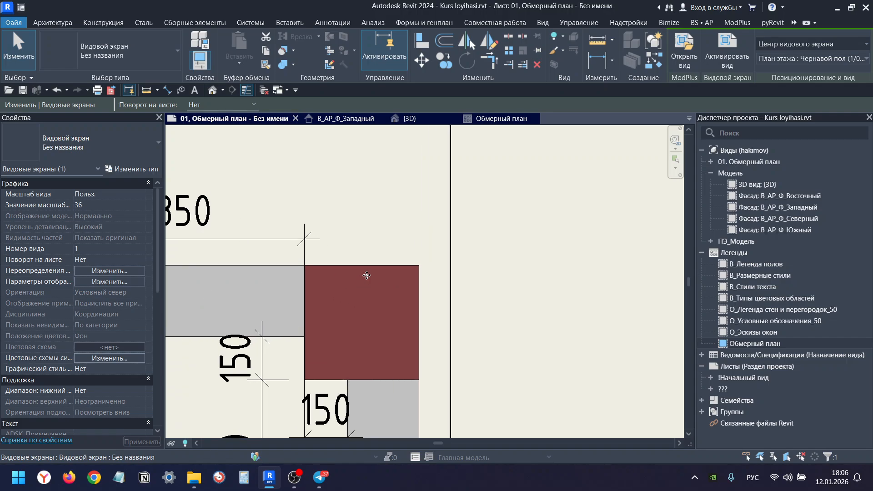
scroll(80, 273, "down", 2)
scroll(80, 273, "down", 5)
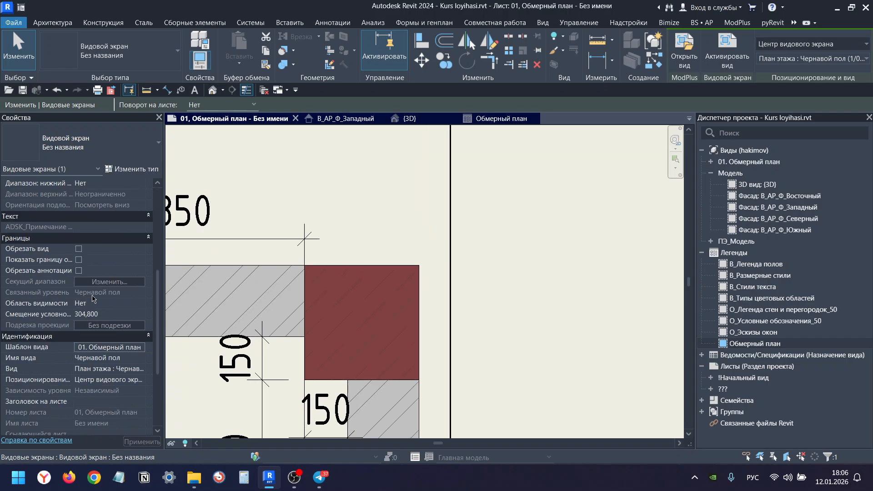
left_click(111, 238)
left_click(320, 189)
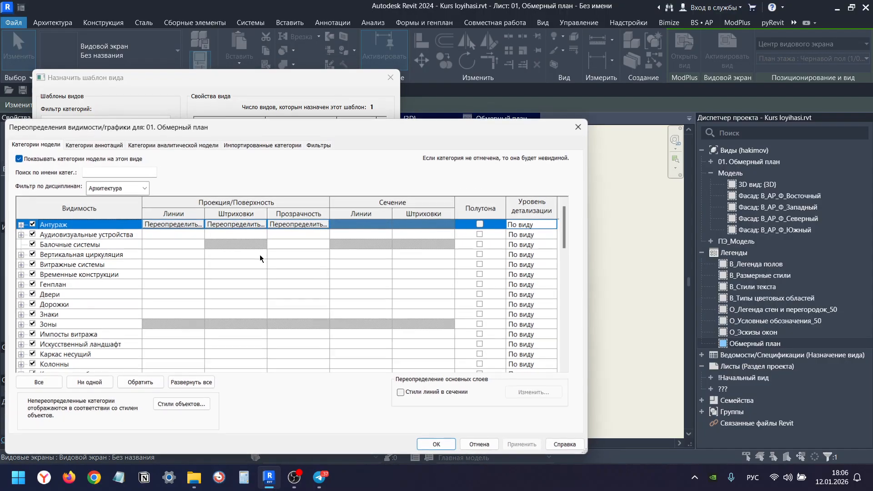
Set the cut pattern foreground colour of Несущие колонны to RGB 192-192-192 and apply the view template changes.
scroll(159, 274, "down", 6)
left_click(416, 294)
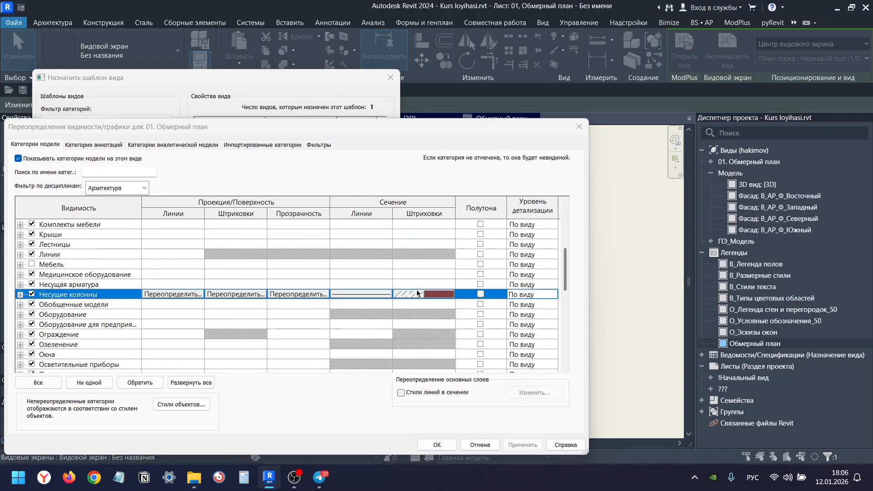
left_click(416, 294)
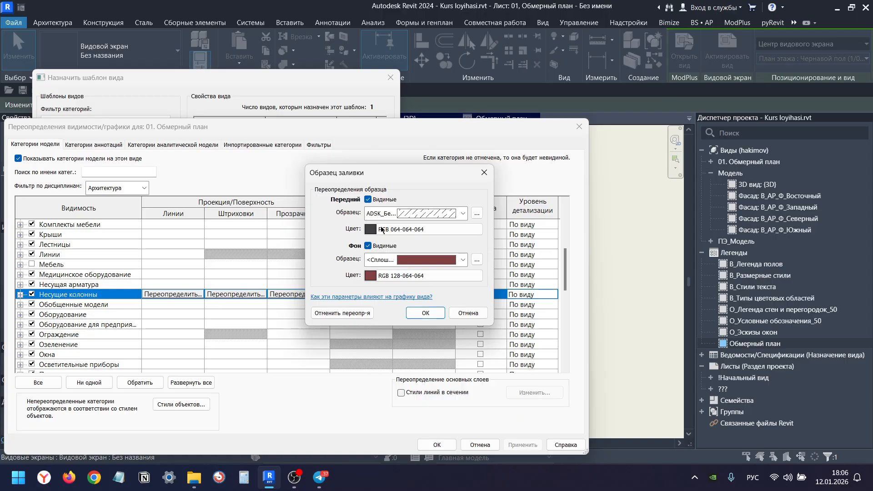
left_click(389, 229)
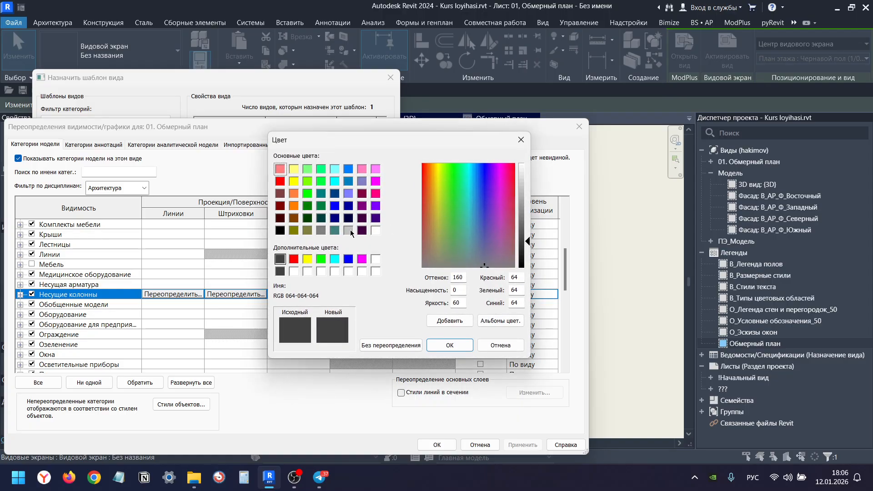
left_click(349, 232)
left_click(439, 347)
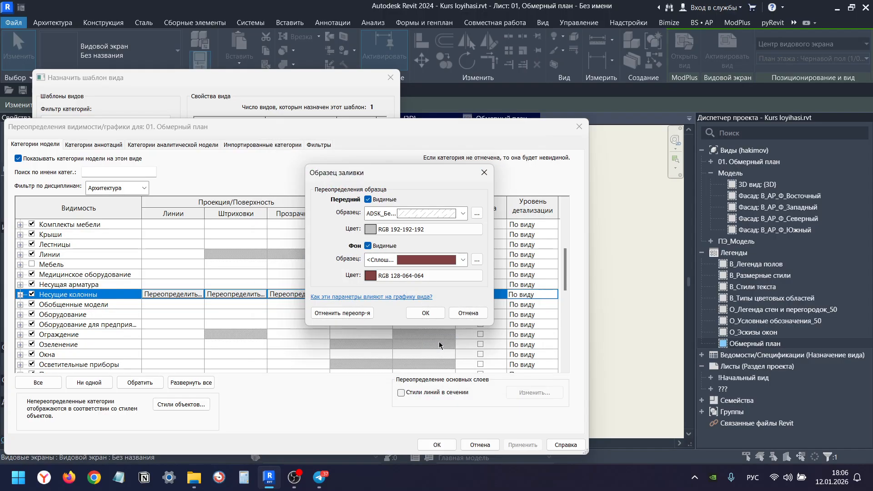
left_click(426, 313)
left_click(437, 445)
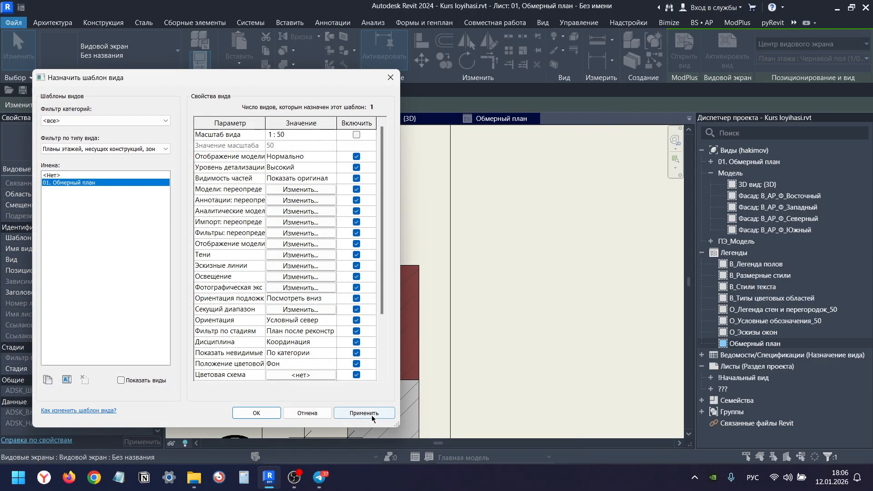
left_click(256, 413)
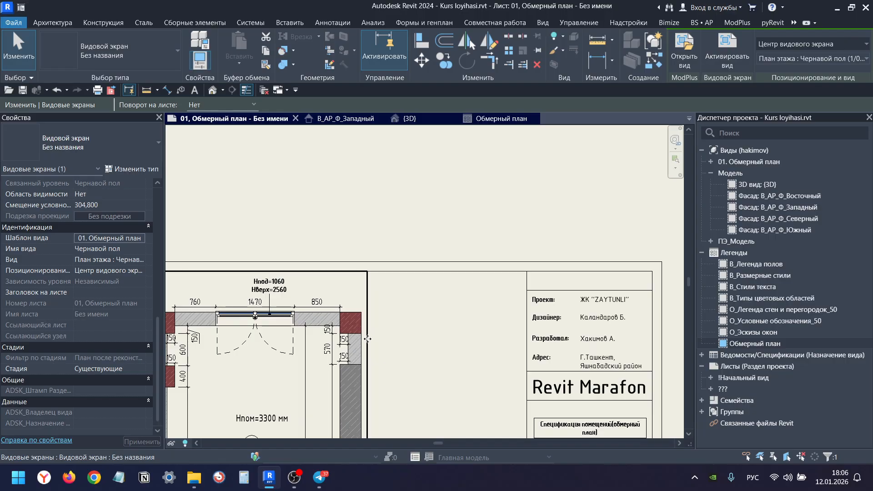
Compare the recoloured column hatching on the plan with the third swatch in the legend.
scroll(367, 339, "up", 2)
scroll(375, 325, "down", 5)
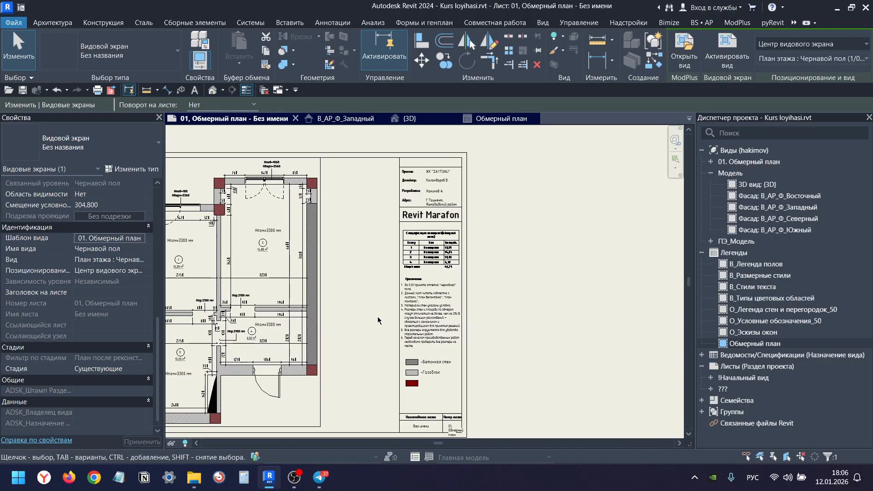
middle_click_drag(421, 366, 395, 269)
scroll(392, 272, "up", 6)
key("Escape")
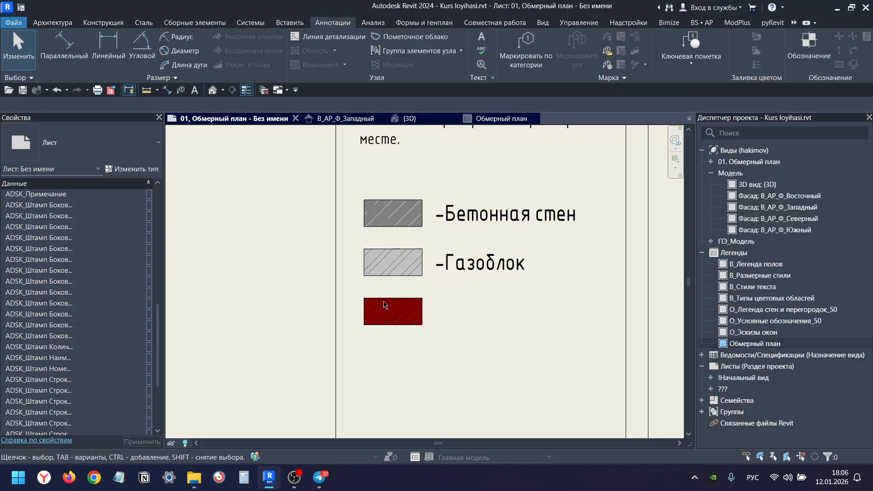
scroll(395, 325, "up", 3)
scroll(399, 316, "down", 6)
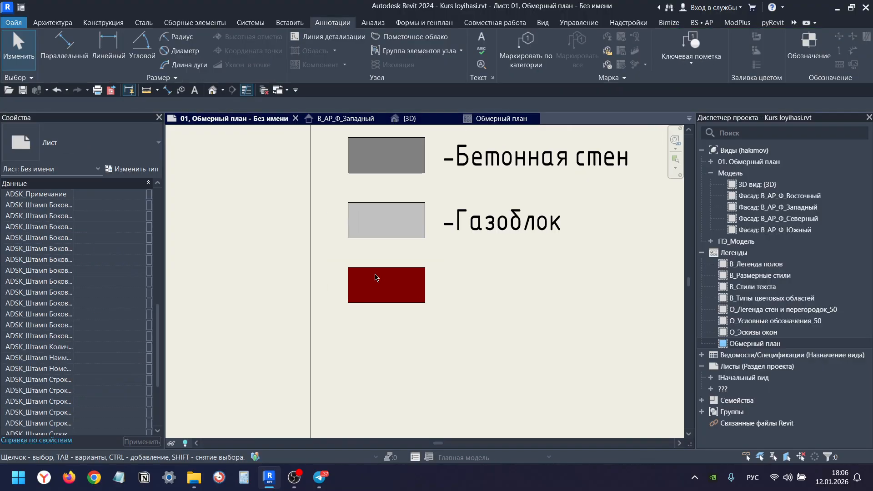
Activate the legend viewport and set the third swatch type's background pattern colour to RGB 128-064-064.
left_click(402, 210)
double_click(401, 210)
left_click(378, 274)
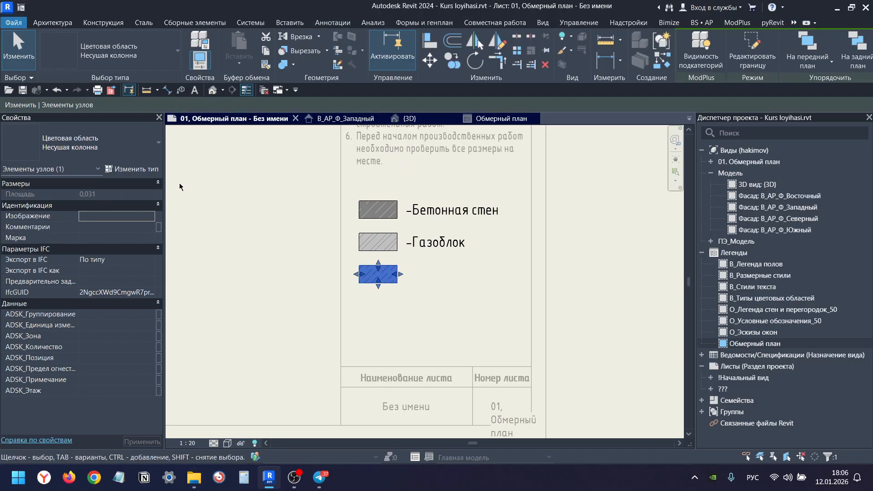
left_click(131, 168)
left_click(213, 238)
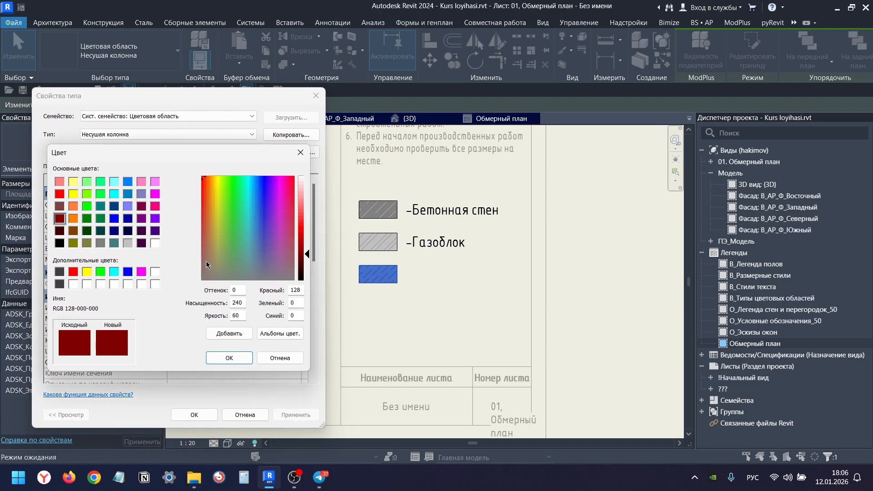
left_click(293, 301)
key("Tab")
left_click(295, 303)
type("64")
key("Tab")
type("64")
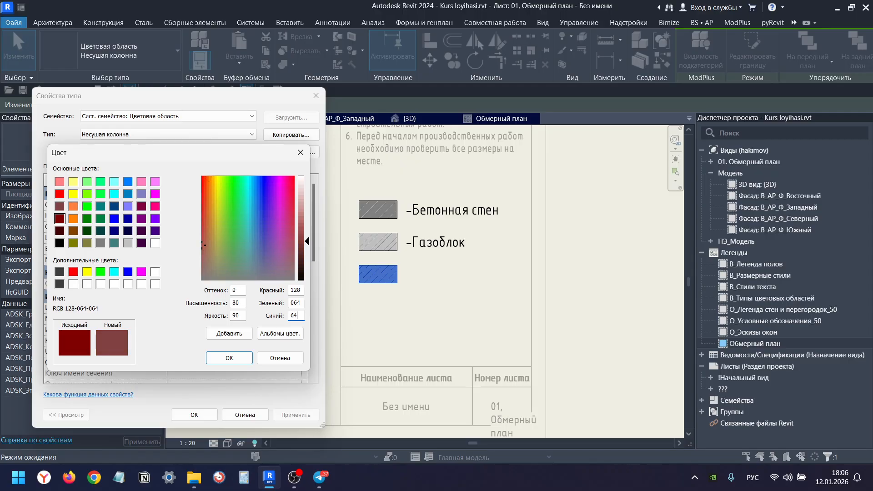
left_click(242, 364)
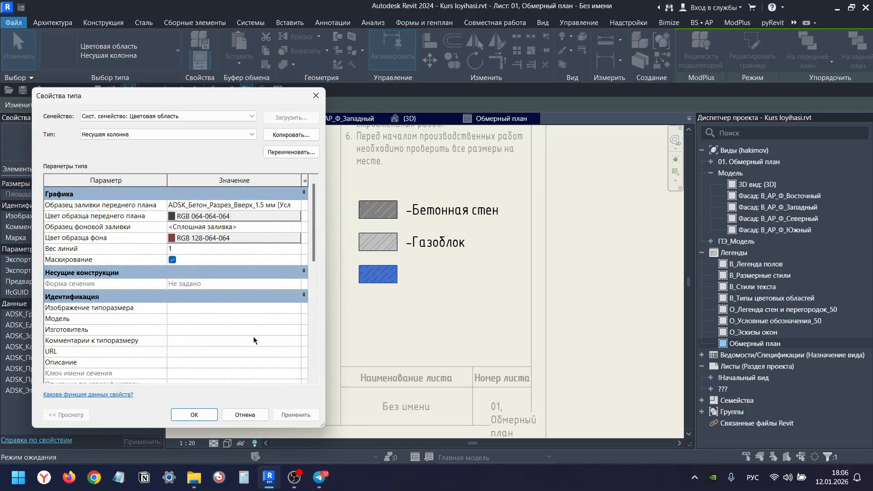
Set the Несушая колонна type's foreground pattern colour to RGB 192-192-192 and apply the type changes.
left_click(263, 224)
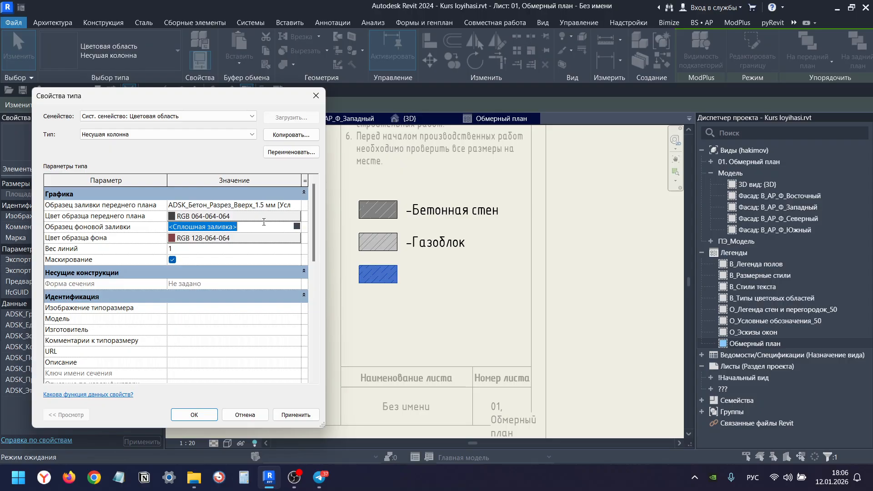
left_click(259, 217)
left_click(128, 243)
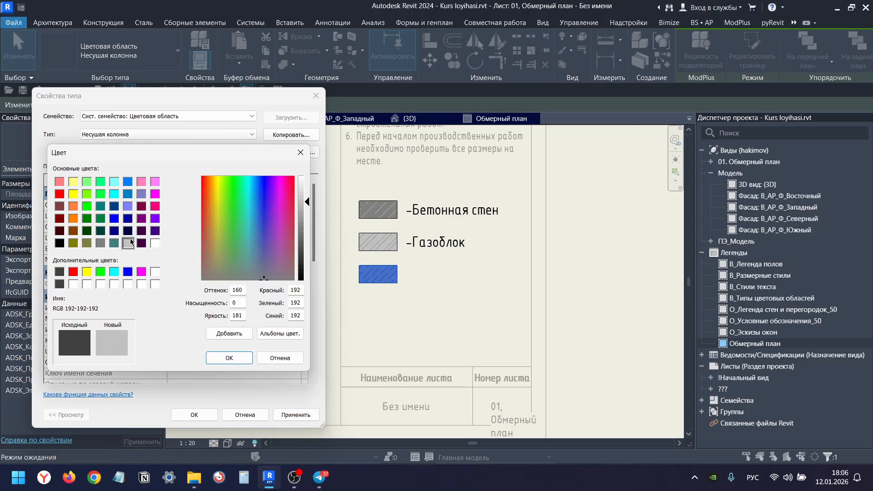
left_click(208, 357)
left_click(194, 415)
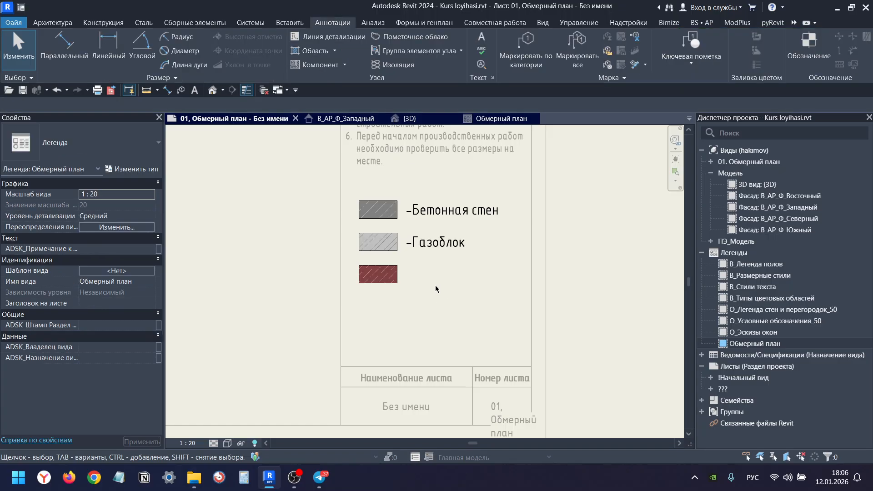
Copy the -Газоблок label straight down beside the third swatch.
scroll(413, 269, "up", 1)
left_click(435, 239)
scroll(438, 241, "up", 2)
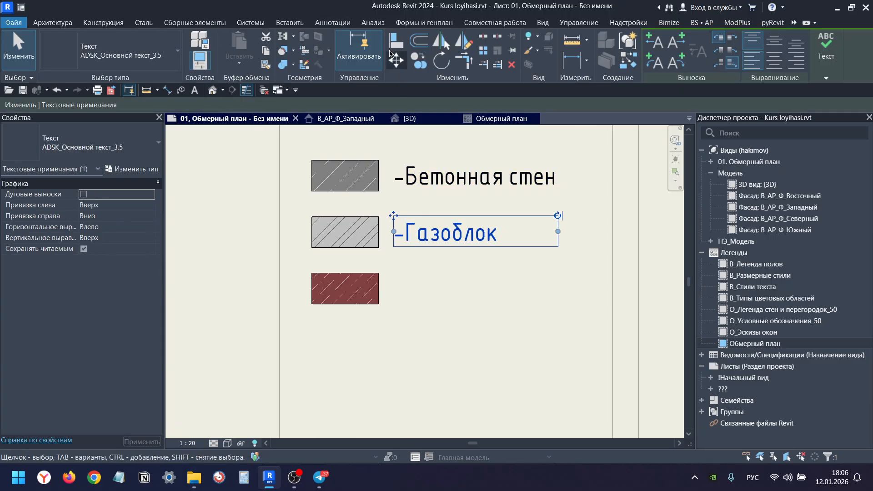
left_click(419, 60)
left_click(379, 232)
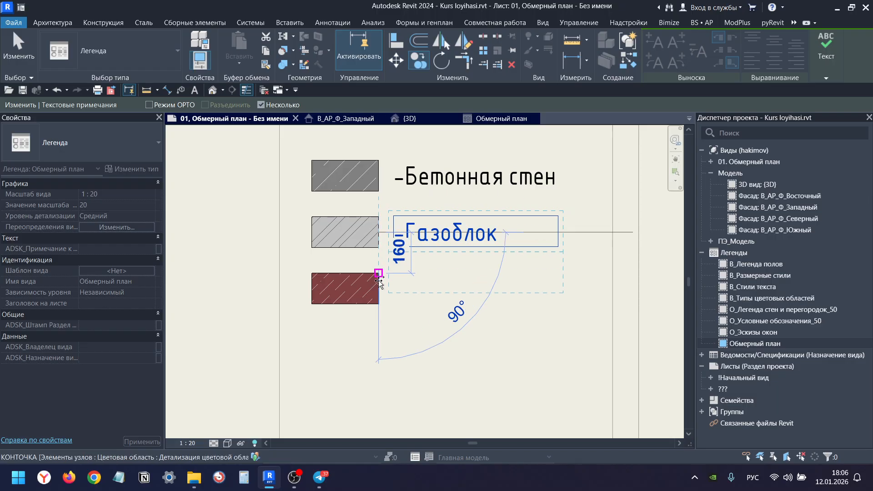
scroll(426, 283, "up", 2)
left_click(379, 289)
key("Escape")
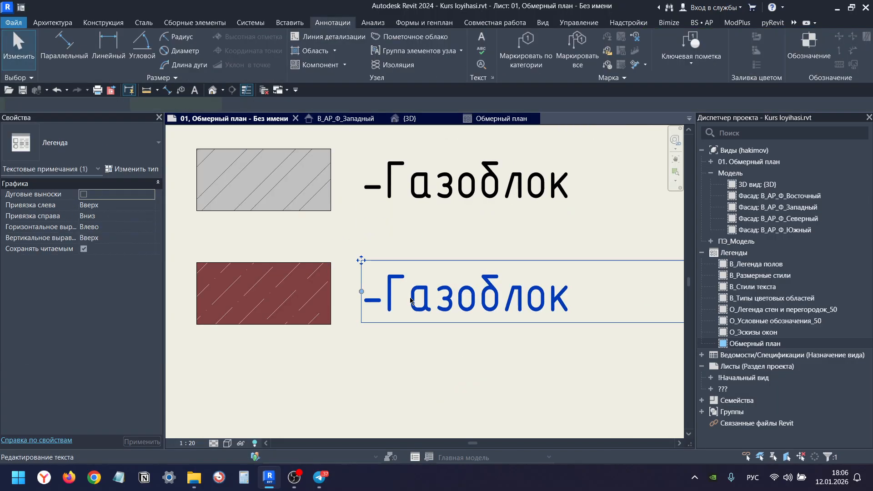
Replace the word Газоблок in the copied label with Колонна, keeping the leading dash.
double_click(411, 301)
left_click_drag(386, 296, 564, 304)
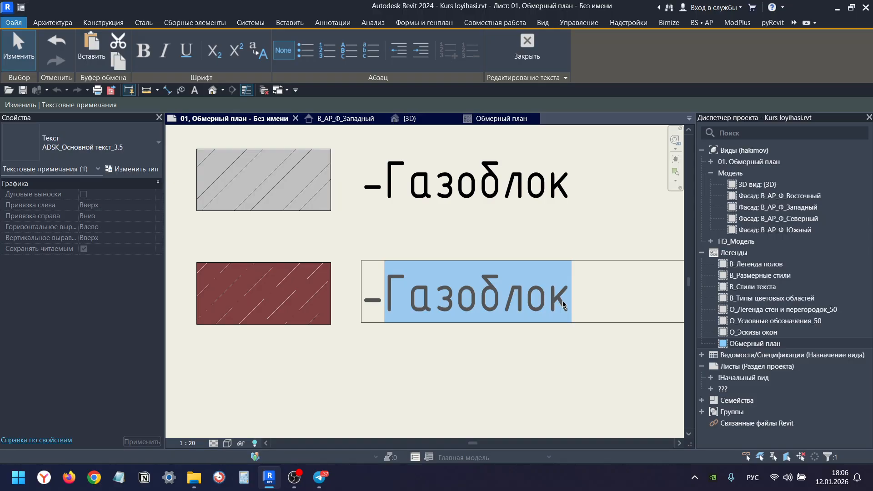
type("Rjk")
key("BackSpace")
key("BackSpace")
key("BackSpace")
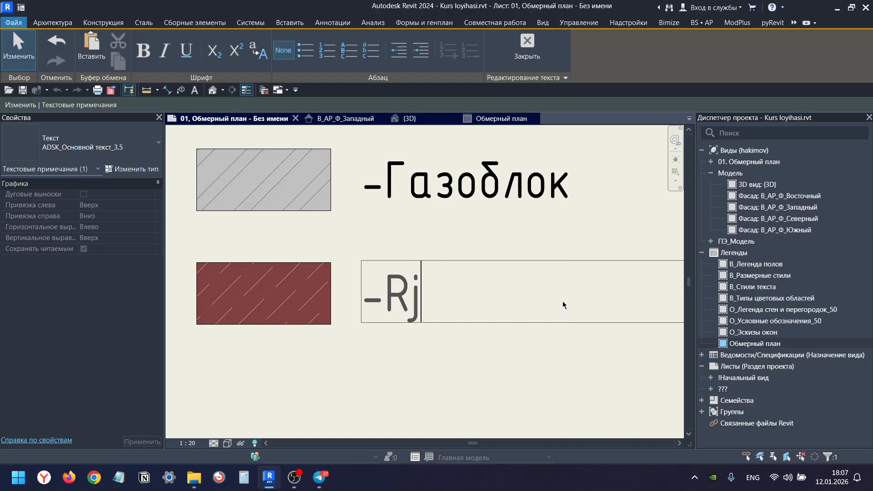
key("alt+shift")
type("Код")
key("BackSpace")
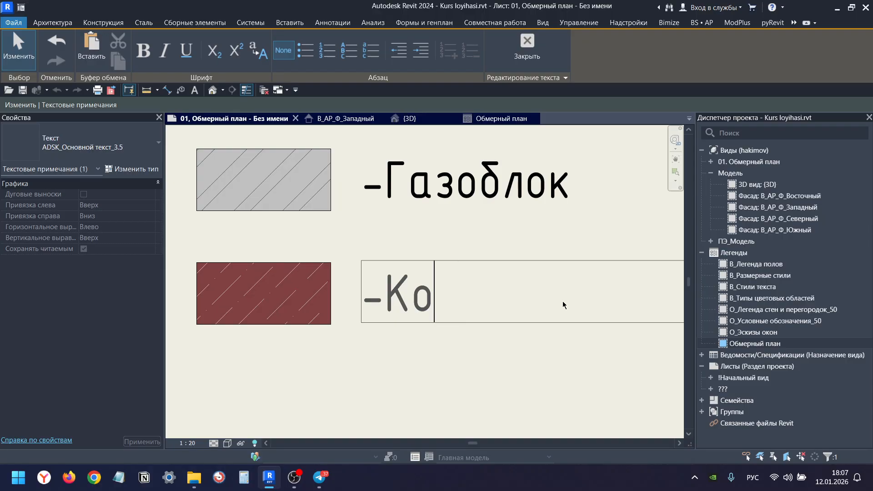
type("лонна")
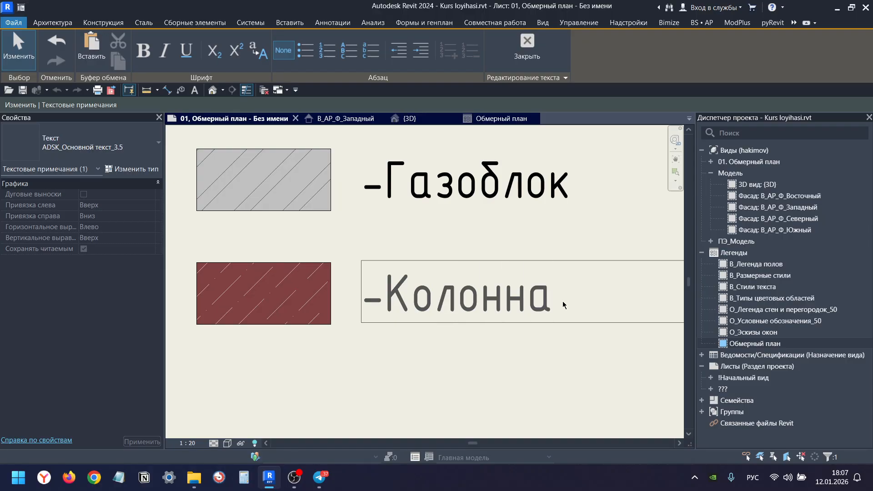
Replace the wording after the dash in the third swatch's label with "Несушая колонна".
key("BackSpace")
key("BackSpace")
key("BackSpace")
key("BackSpace")
key("BackSpace")
key("BackSpace")
key("BackSpace")
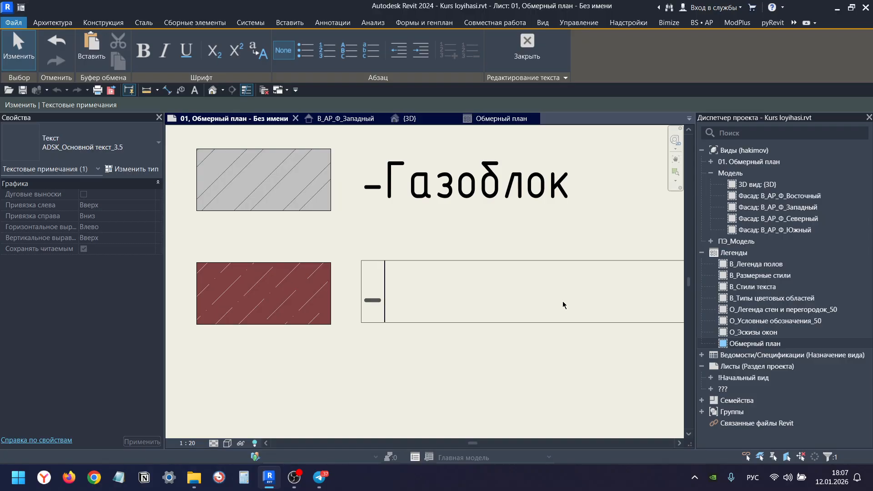
type("Нес")
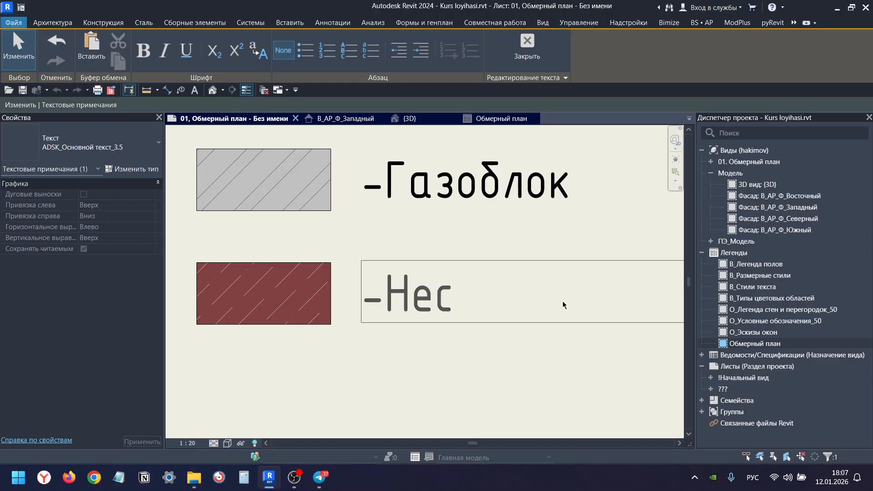
type("ушая")
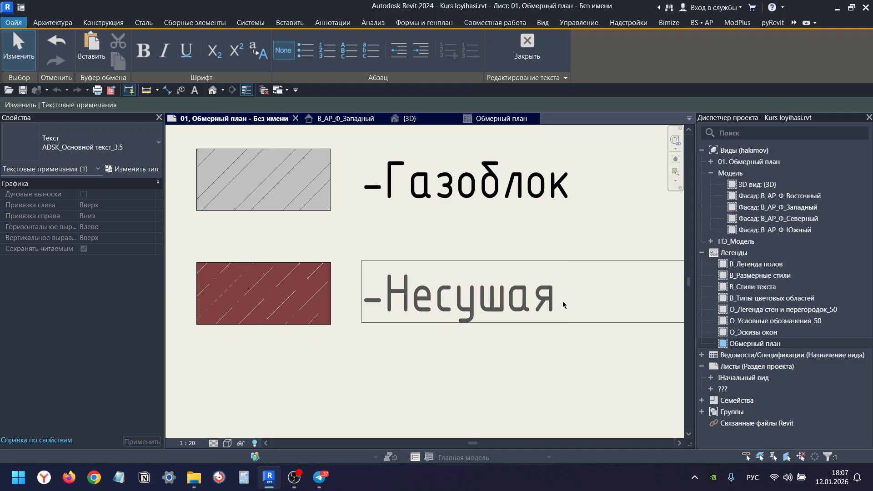
type(" колонна")
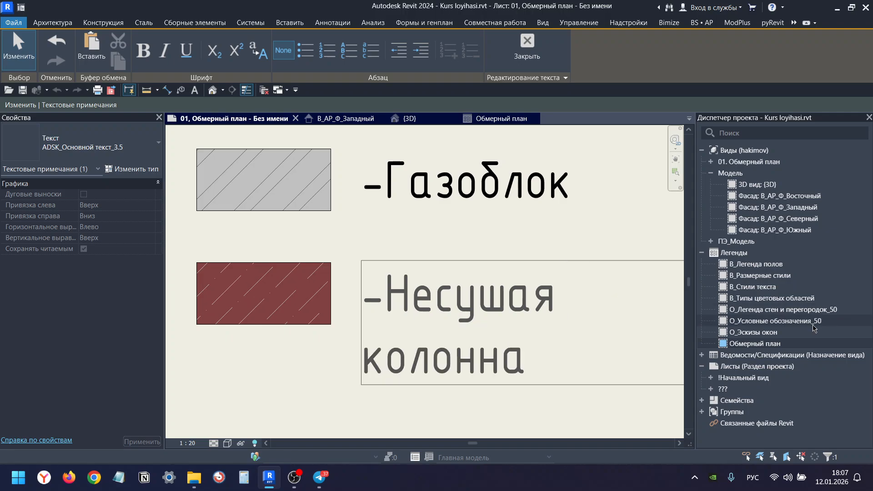
Widen the -Несушая колонна text box so the label fits on one line, and deactivate the legend viewport.
scroll(554, 294, "down", 3)
left_click(599, 300)
left_click_drag(592, 311, 623, 316)
left_click(546, 351)
scroll(532, 328, "down", 3)
middle_click_drag(531, 325, 487, 304)
scroll(487, 305, "down", 4)
double_click(591, 314)
Compare the finished legend swatches with the walls and columns on the floor plan.
scroll(488, 273, "up", 3)
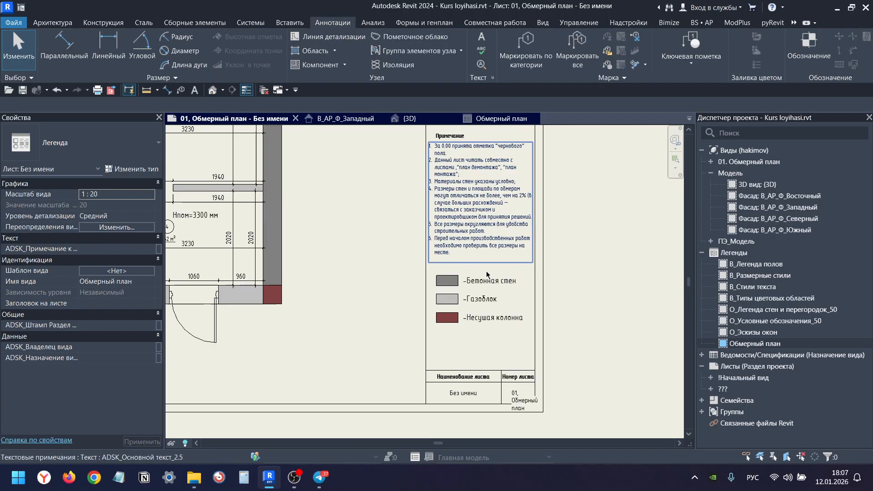
middle_click_drag(475, 187, 523, 237)
scroll(332, 342, "up", 3)
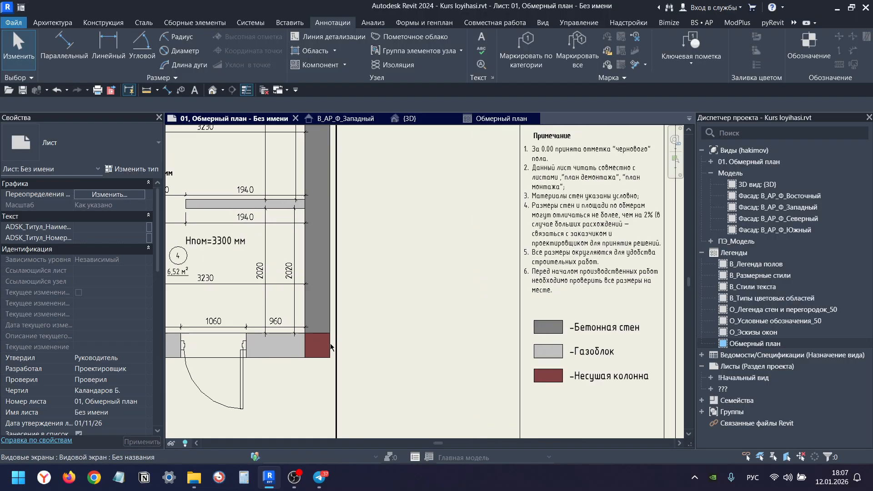
scroll(309, 275, "down", 5)
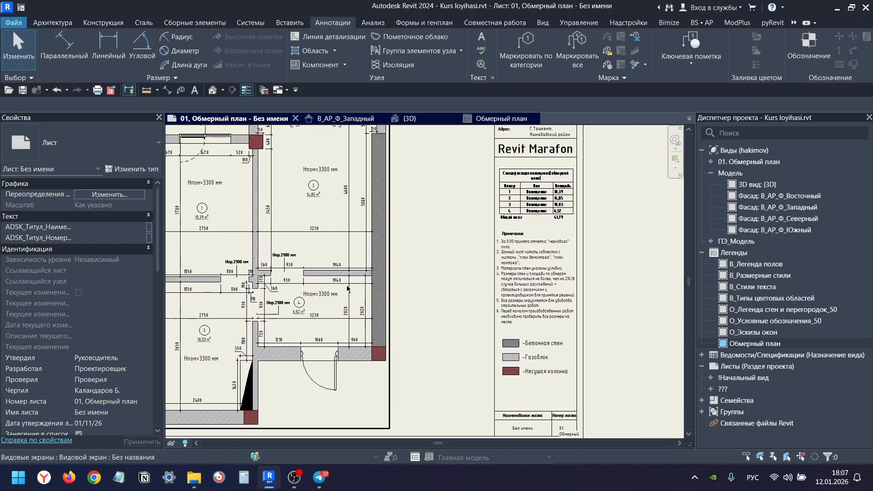
scroll(276, 244, "down", 2)
scroll(340, 249, "up", 4)
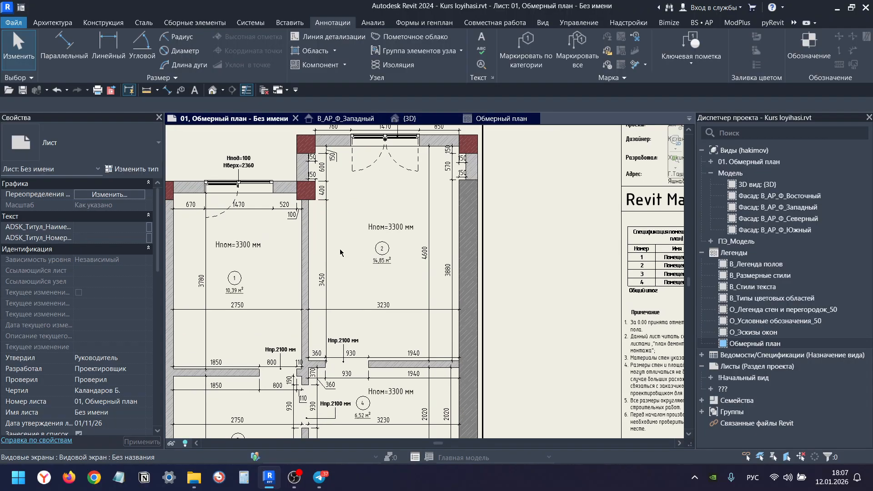
In the floor plan viewport's view template 01. Обмерный план, turn off visibility of the model category Сантехническое оборудование.
left_click(340, 249)
scroll(90, 275, "down", 9)
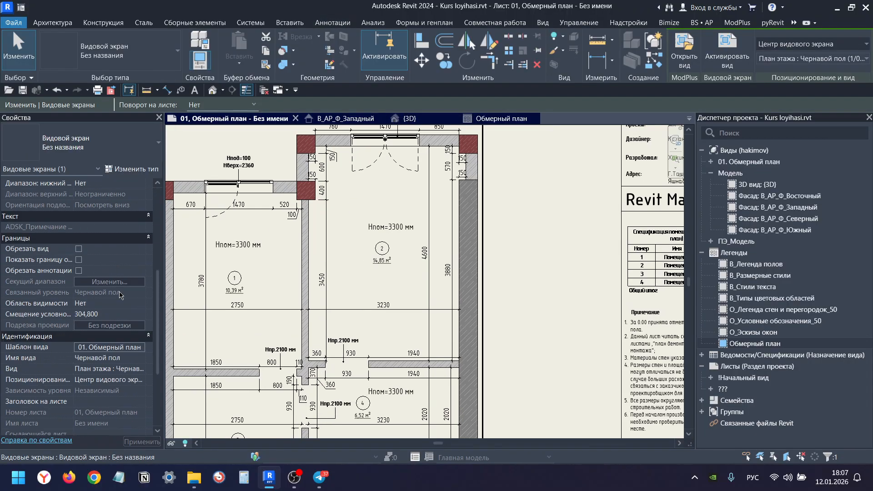
left_click(123, 347)
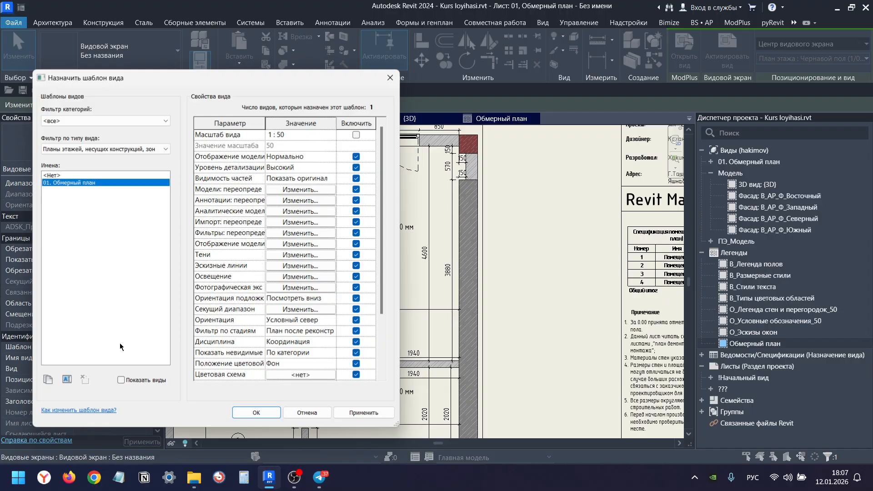
left_click(280, 191)
scroll(135, 274, "down", 6)
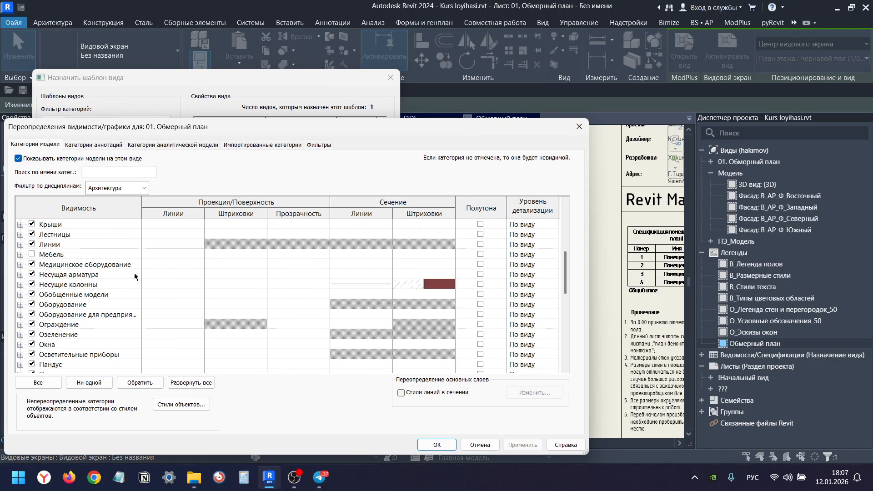
scroll(135, 274, "down", 6)
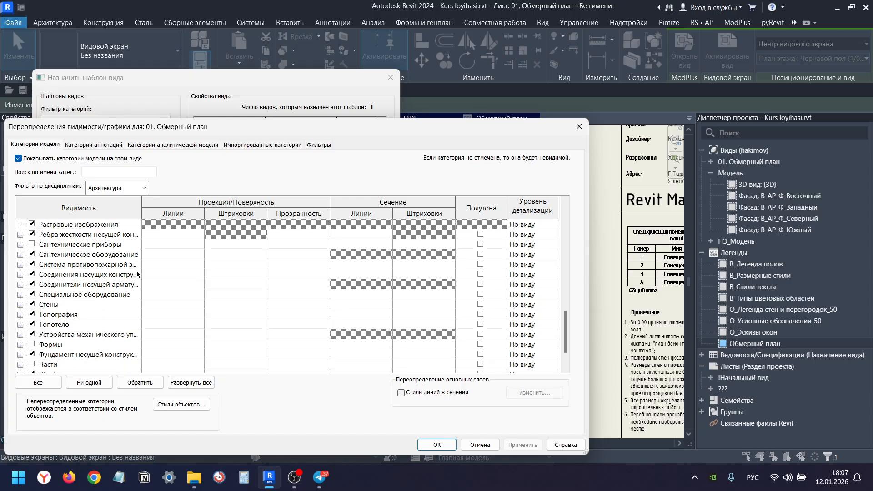
left_click(32, 255)
Turn off visibility of the model categories Шкафы, Электрические приборы, Электрооборудование and Элементы узлов.
scroll(61, 257, "down", 4)
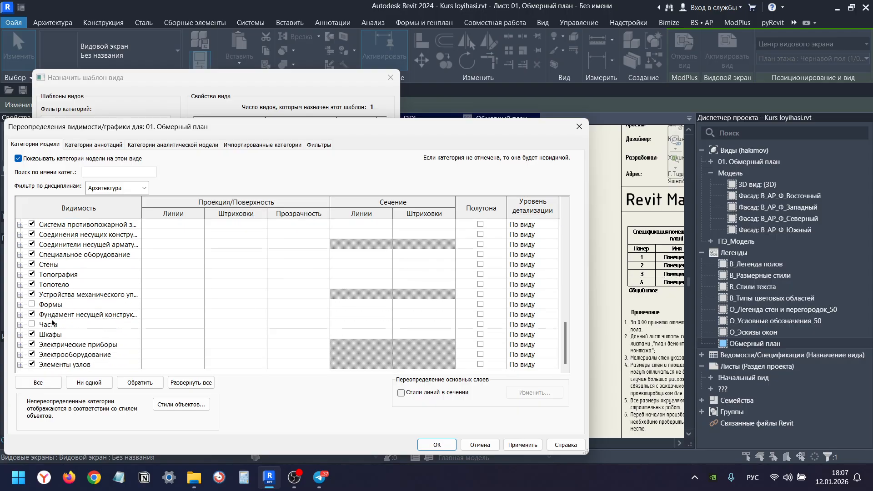
left_click(32, 335)
left_click(32, 345)
left_click(32, 354)
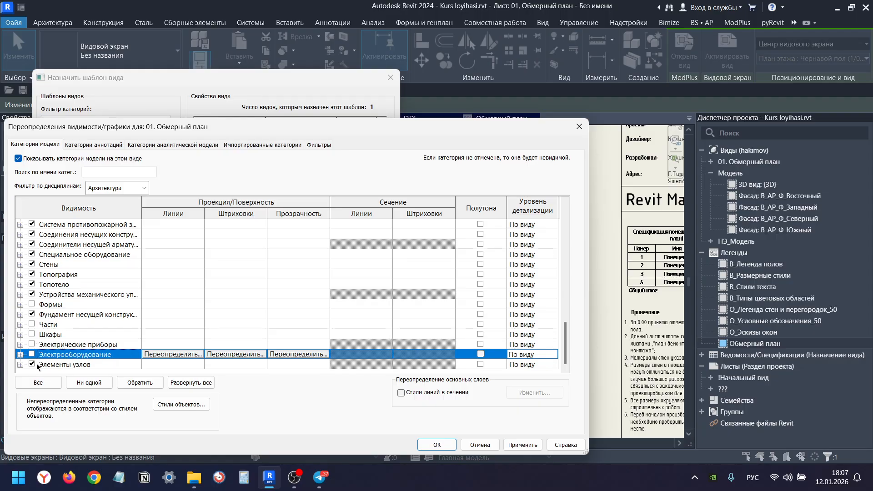
left_click(32, 365)
Turn off visibility of the model categories Специальное оборудование and Осветительные приборы.
scroll(64, 322, "up", 2)
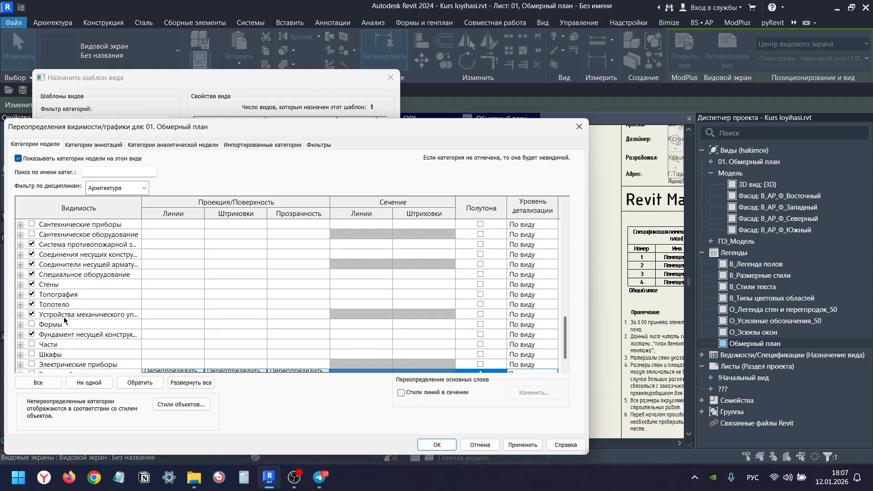
scroll(65, 320, "up", 3)
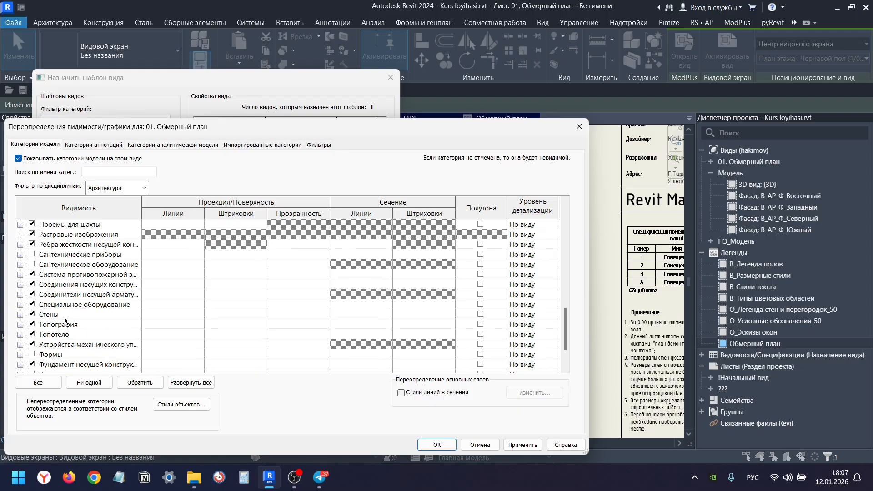
left_click(34, 304)
scroll(39, 301, "up", 3)
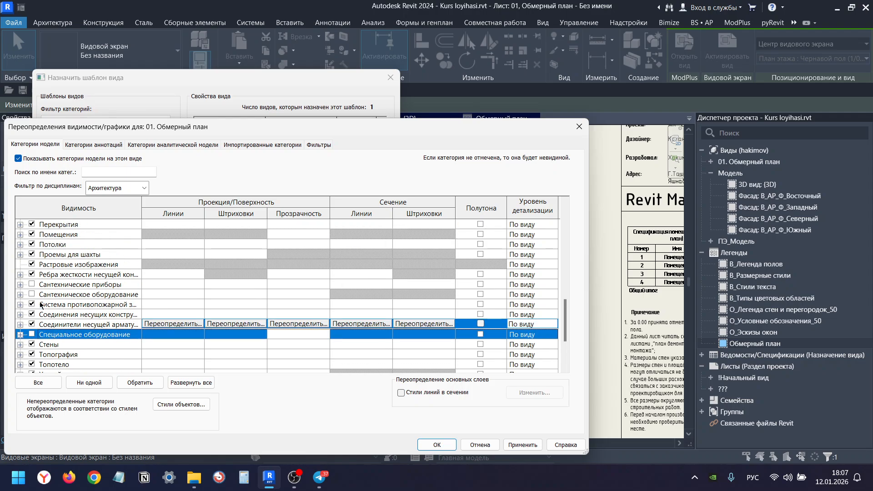
scroll(109, 286, "up", 9)
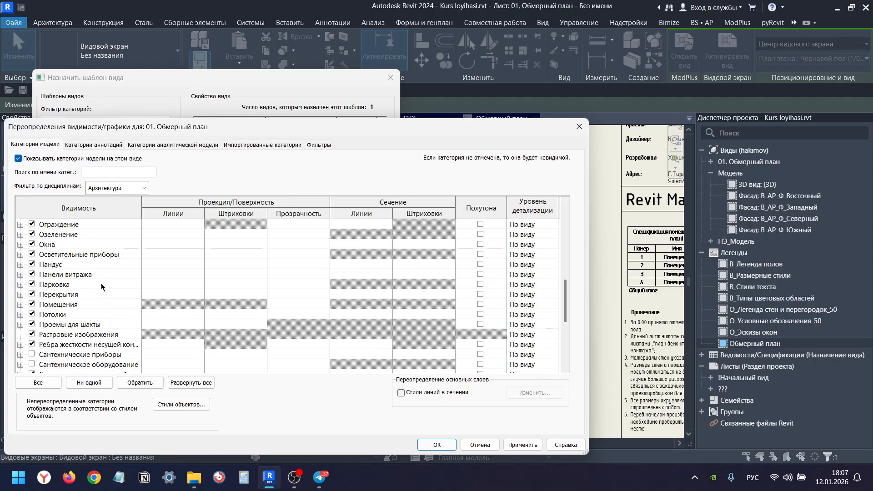
scroll(38, 296, "up", 3)
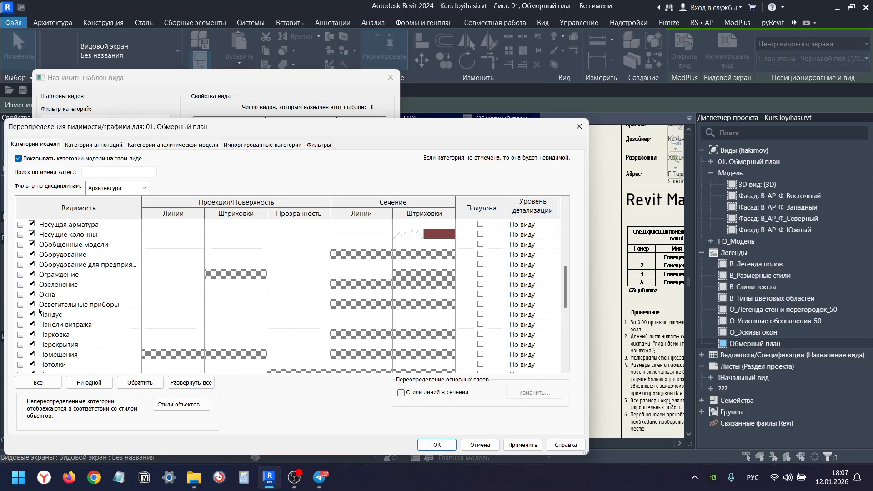
left_click(32, 306)
Check the remaining model categories up to Антураж, and apply the visibility changes to the 01. Обмерный план template.
scroll(50, 308, "up", 2)
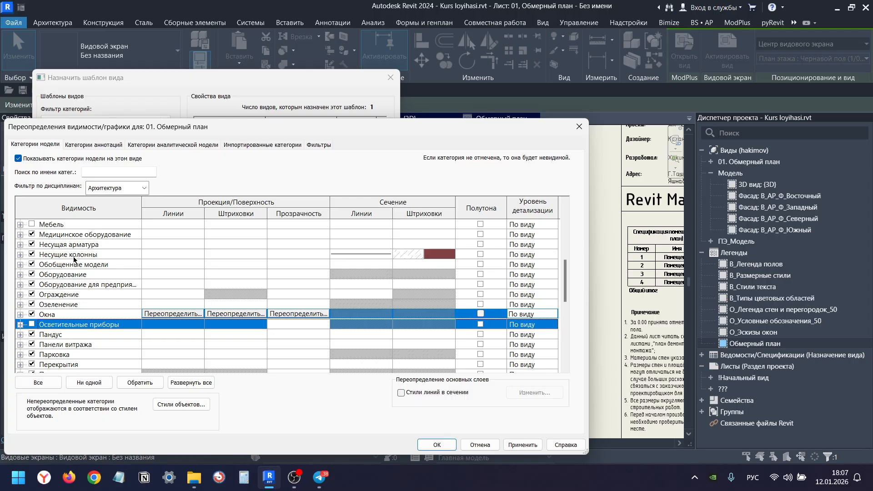
scroll(74, 259, "up", 8)
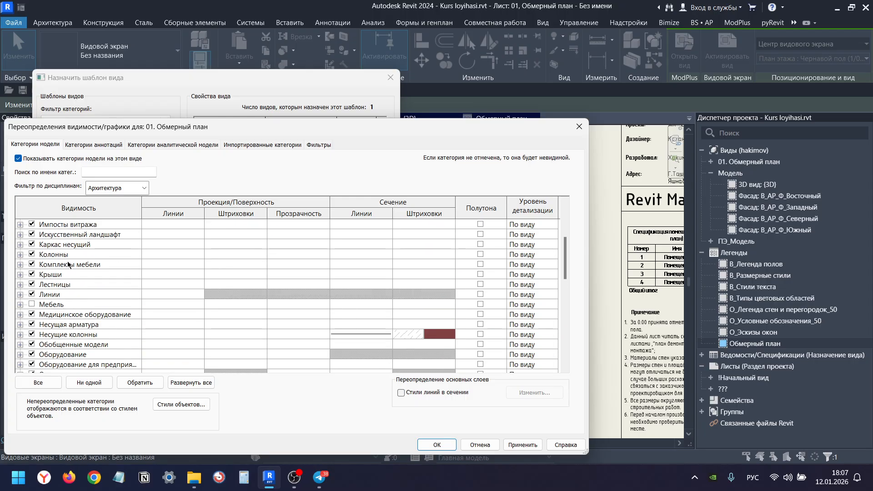
scroll(67, 269, "up", 6)
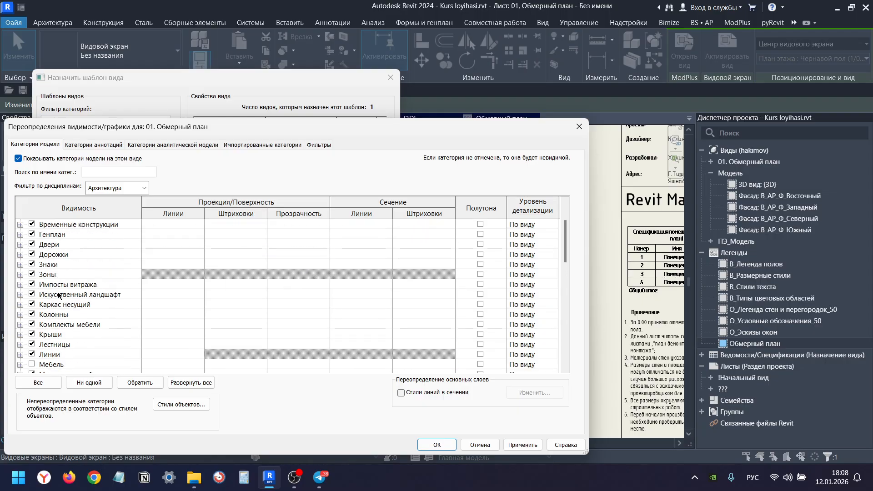
scroll(60, 295, "up", 2)
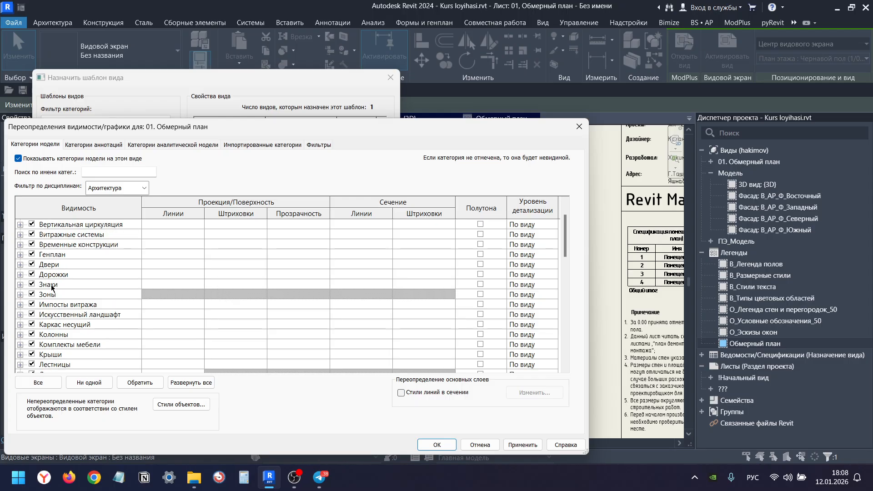
scroll(34, 287, "up", 3)
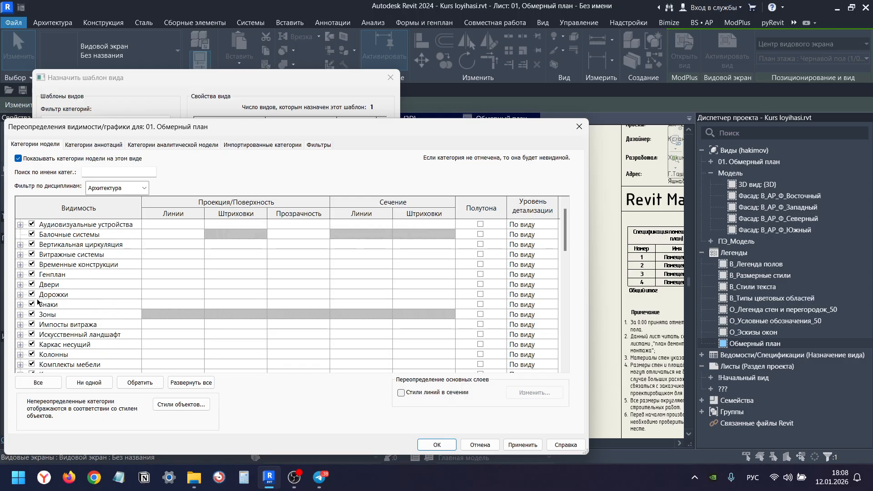
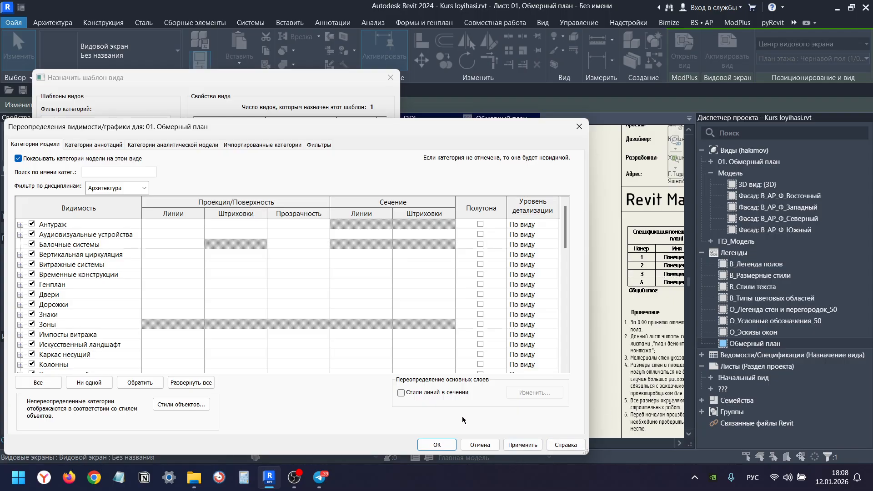
left_click(438, 445)
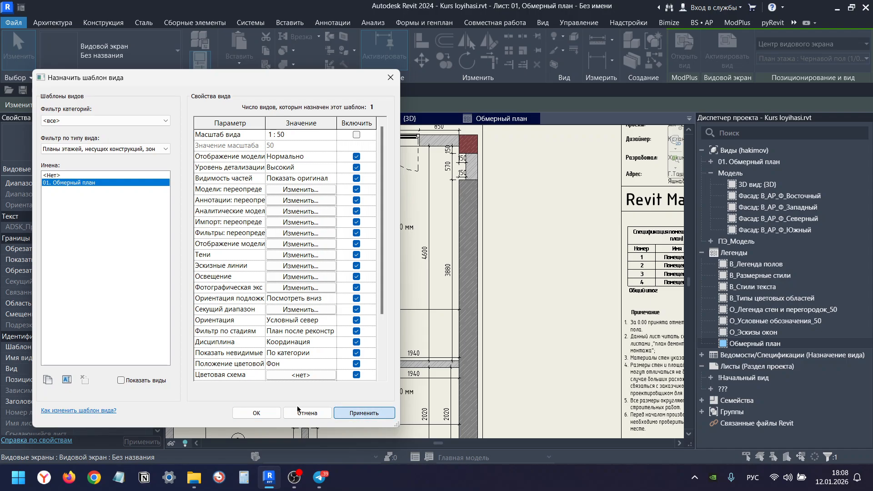
left_click(256, 413)
Examine the floor plan's walls, columns, openings and dimensions on the sheet with the updated template.
scroll(419, 242, "down", 3)
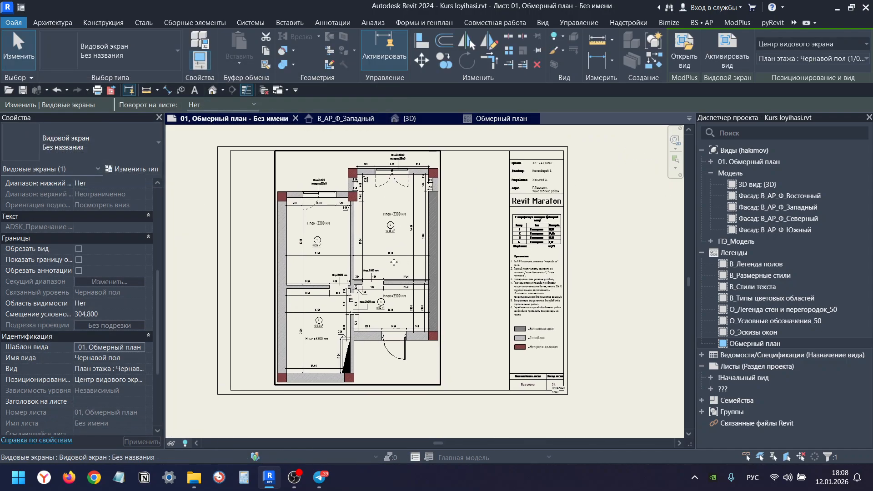
scroll(419, 242, "up", 3)
scroll(385, 238, "up", 3)
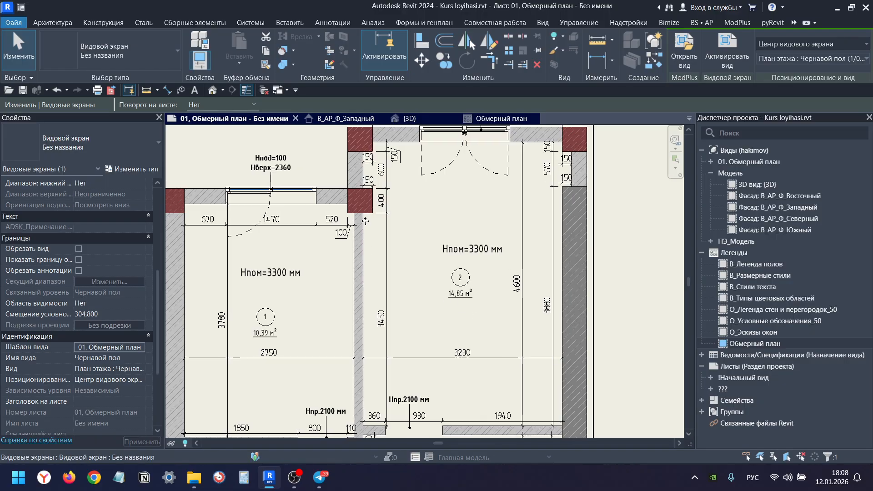
scroll(379, 235, "down", 1)
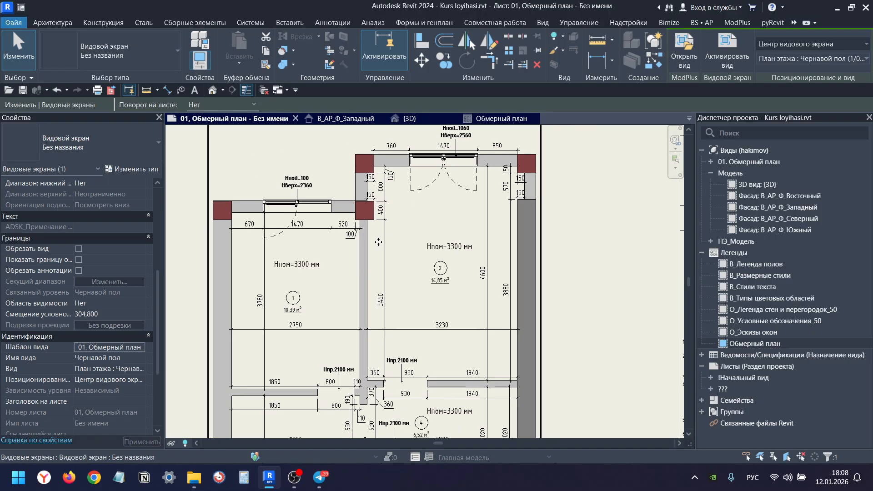
middle_click_drag(375, 265, 368, 204)
middle_click_drag(372, 291, 352, 185)
scroll(341, 208, "up", 2)
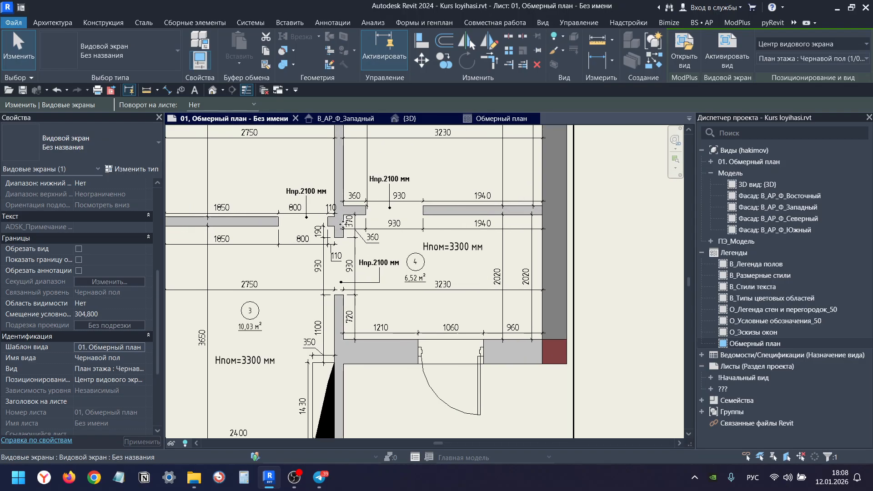
middle_click_drag(284, 204, 275, 243)
scroll(386, 225, "down", 1)
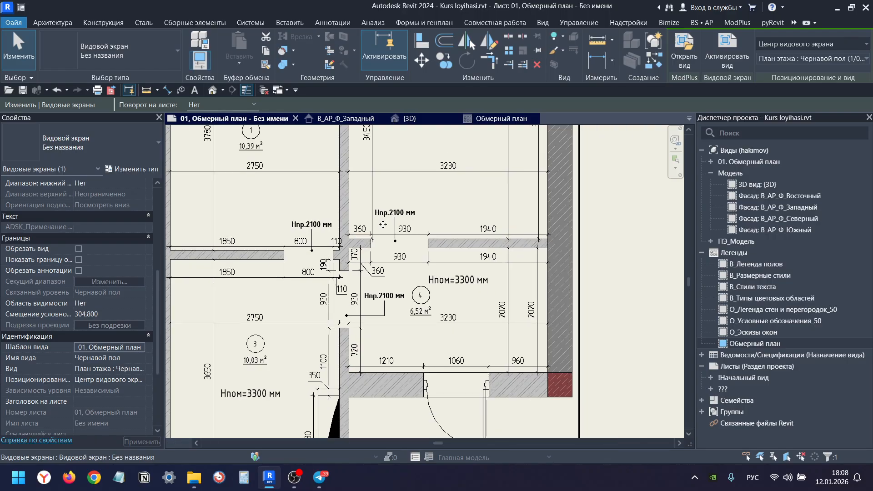
Activate the floor plan viewport on the sheet and open its assigned view template 01. Обмерный план.
double_click(387, 223)
scroll(400, 211, "down", 2)
scroll(403, 212, "up", 4)
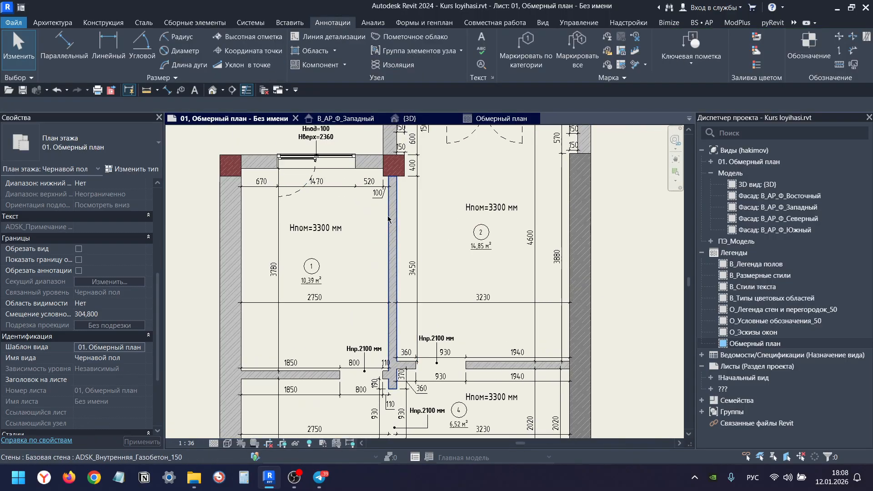
scroll(356, 203, "down", 2)
middle_click_drag(257, 267, 296, 242)
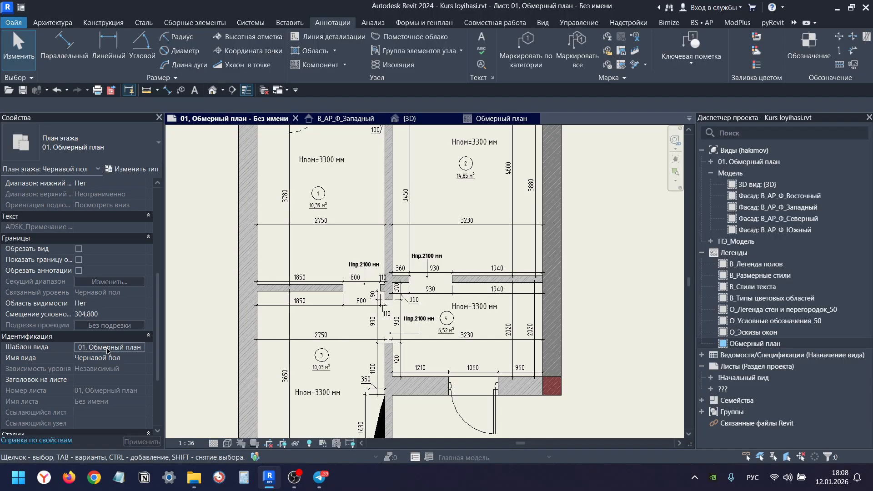
left_click(106, 348)
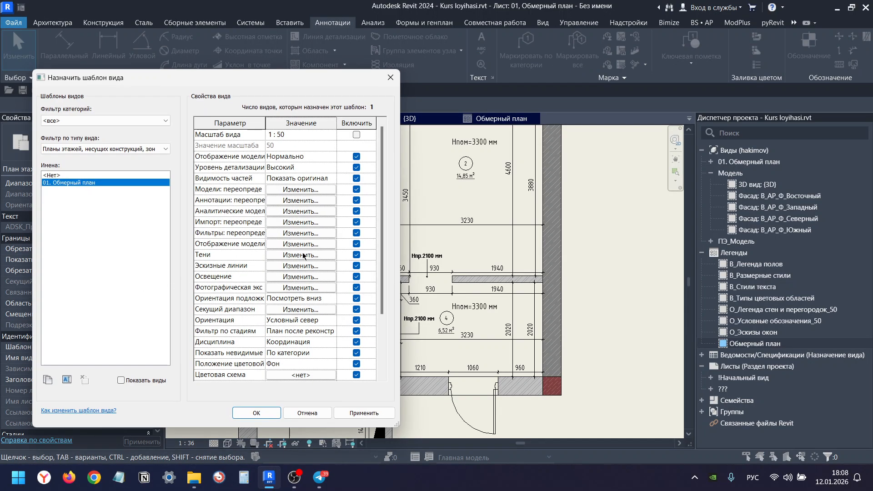
Inspect the template's Тени and Освещение graphic display options without changing them.
left_click(301, 255)
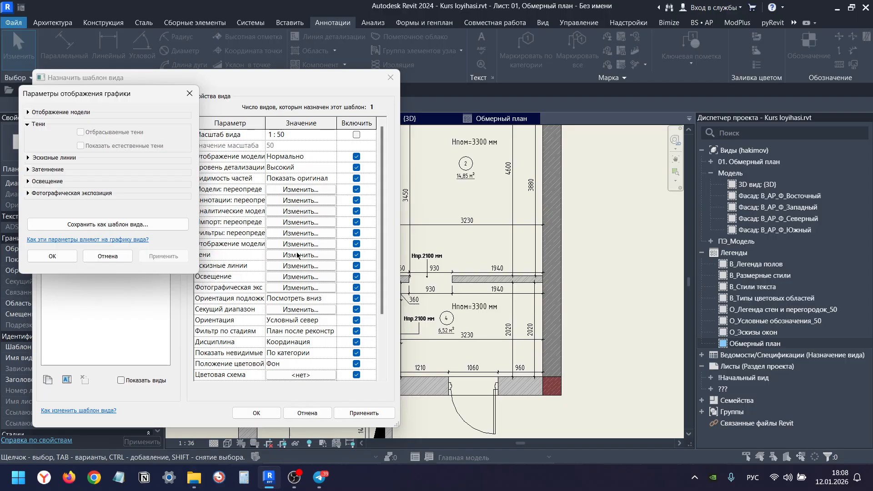
key("Escape")
left_click(320, 279)
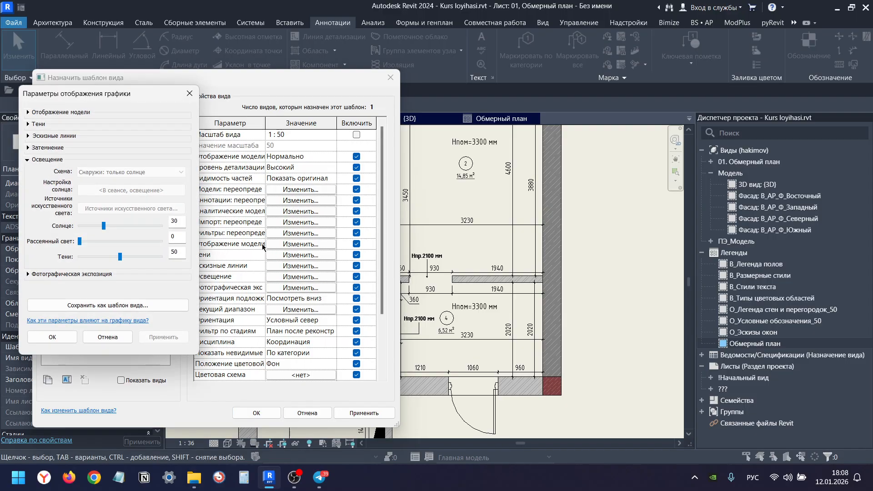
key("Escape")
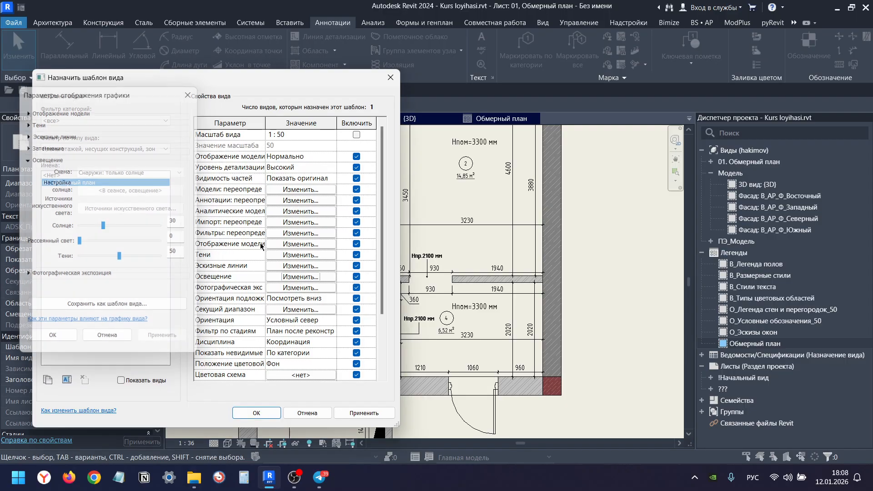
left_click(282, 255)
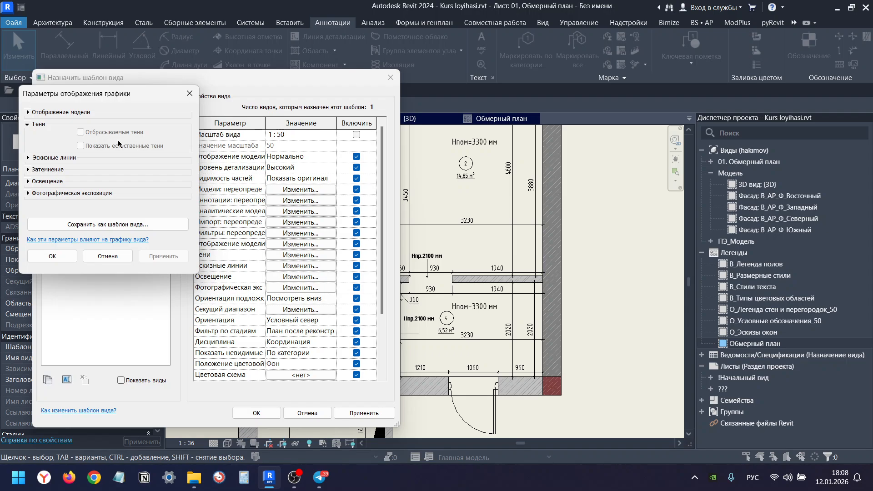
key("Escape")
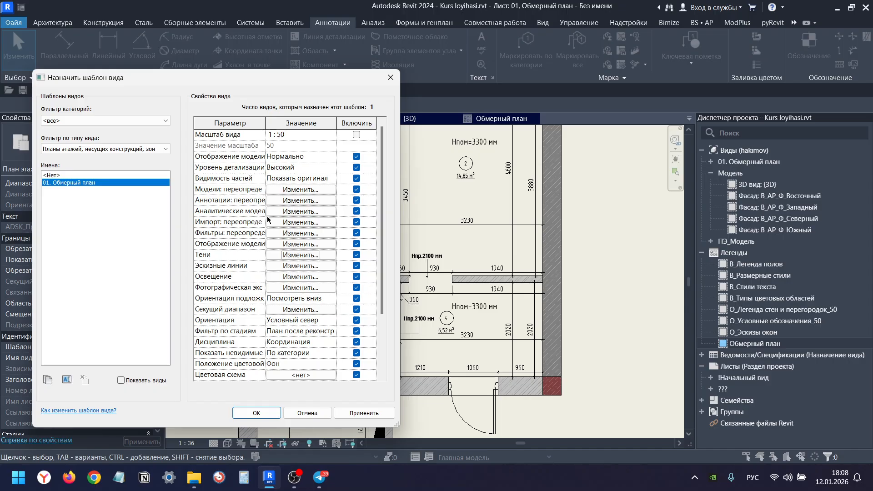
Check the Тени and Освещение options of the 01. Обмерный план template once more.
left_click(295, 256)
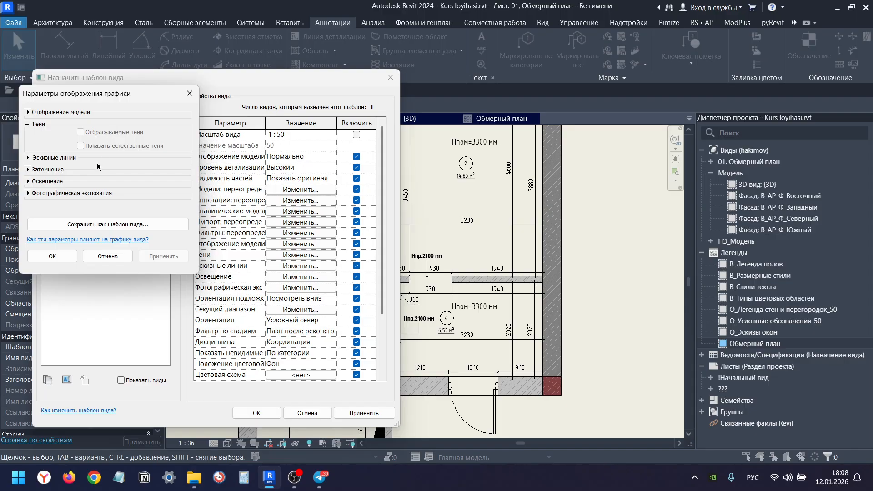
key("Escape")
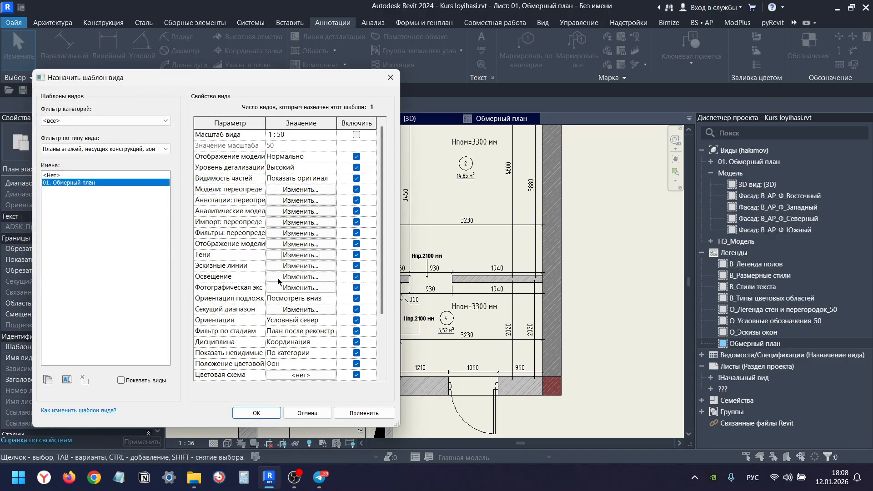
left_click(318, 277)
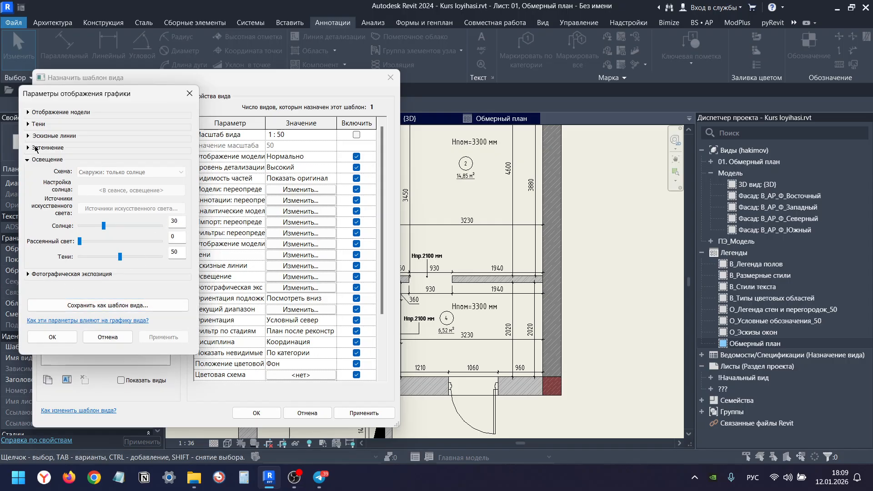
key("Escape")
Exclude the Тени parameter from the 01. Обмерный план template, confirm it, and check the floor plan and its view properties.
left_click(357, 254)
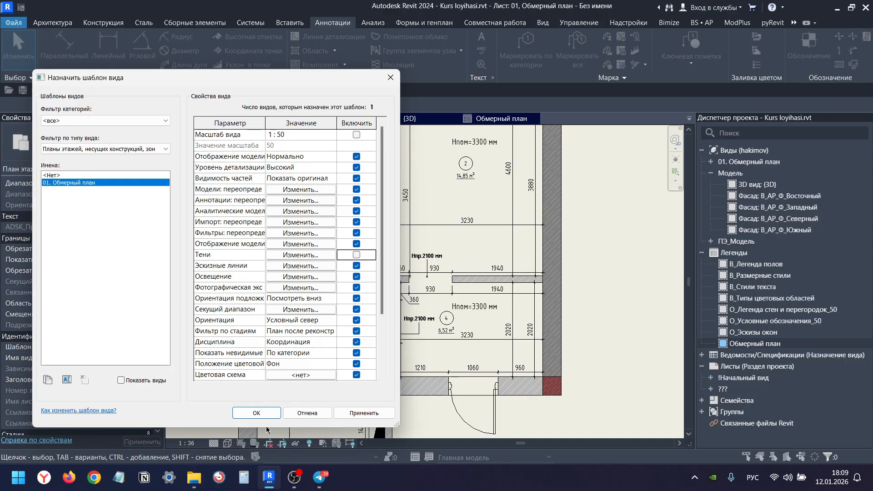
left_click(255, 413)
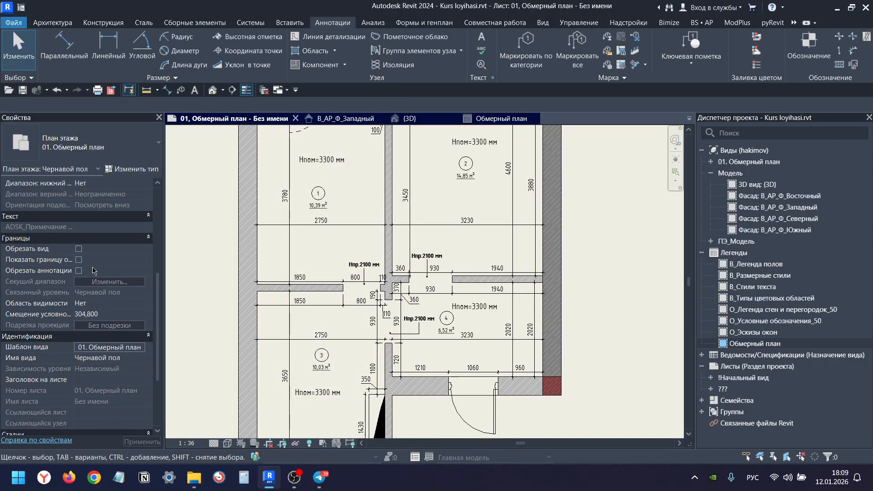
scroll(100, 286, "down", 3)
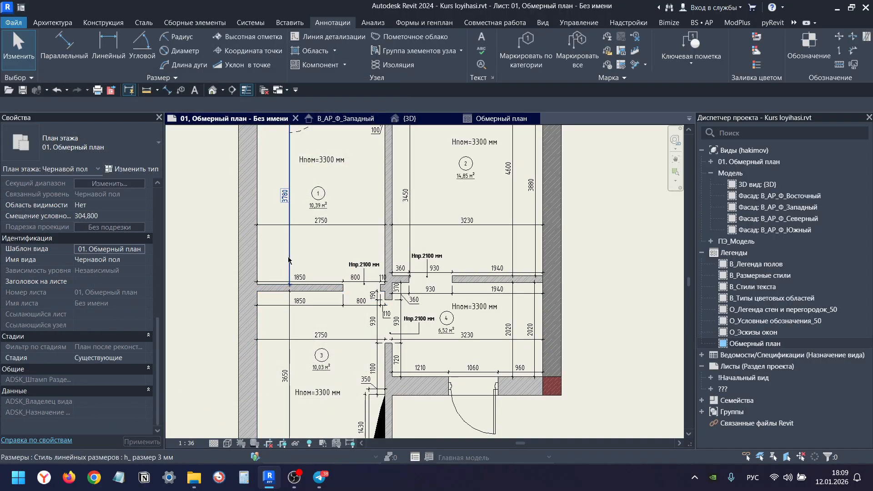
scroll(193, 249, "up", 3)
scroll(134, 248, "up", 2)
scroll(134, 248, "up", 3)
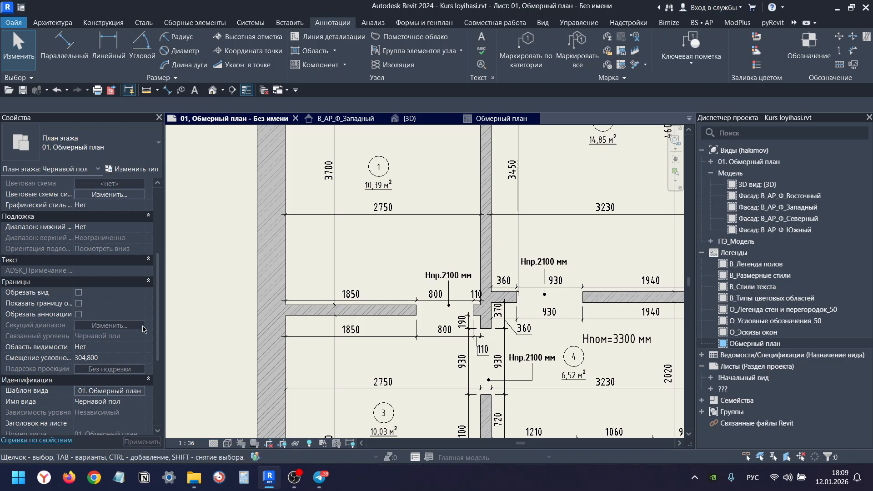
scroll(143, 330, "down", 2)
Reopen the 01. Обмерный план view template and include the Тени parameter again.
left_click(115, 337)
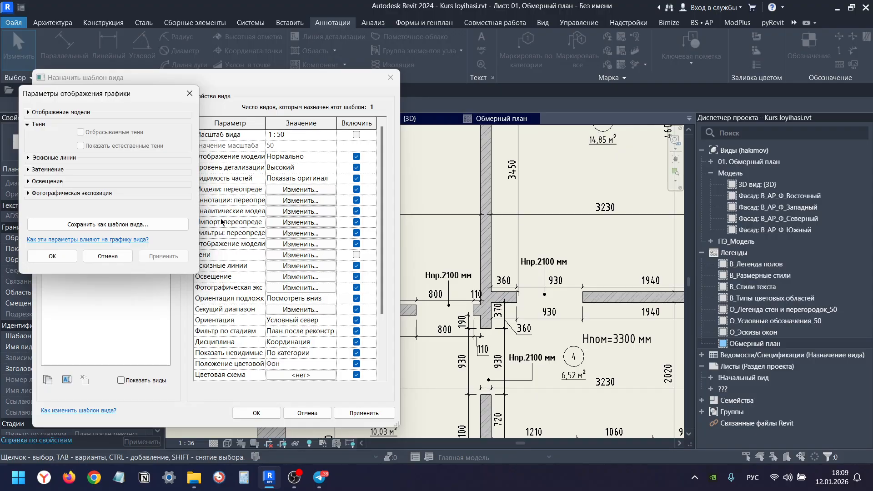
left_click(51, 256)
left_click(357, 255)
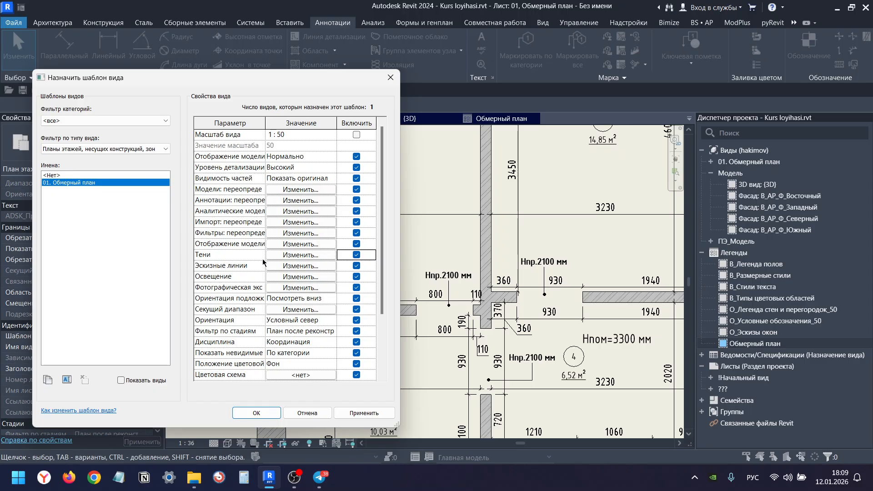
left_click(282, 246)
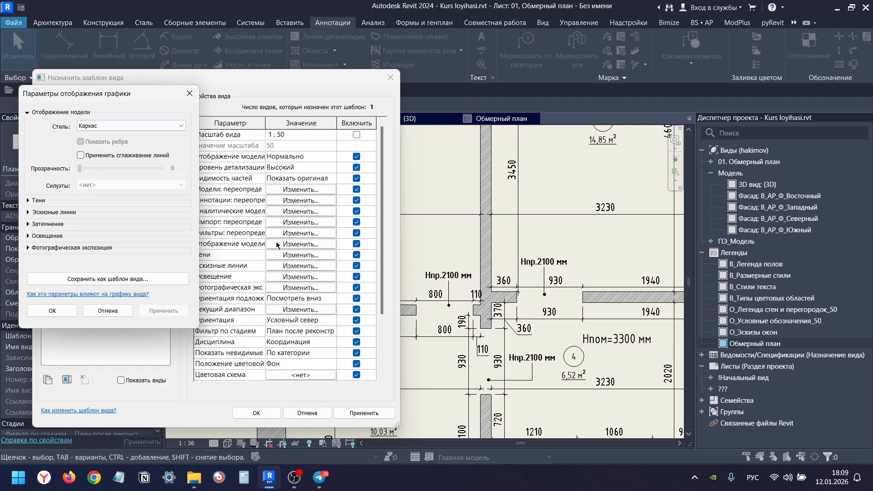
key("Escape")
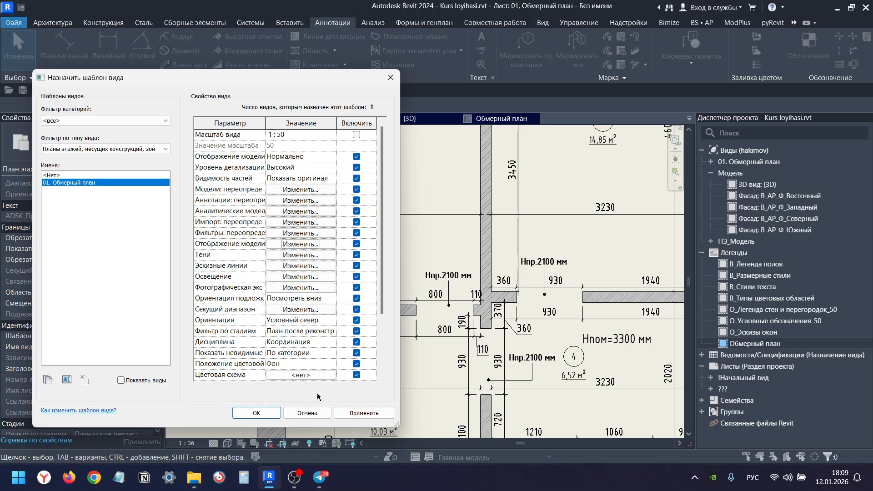
left_click(294, 477)
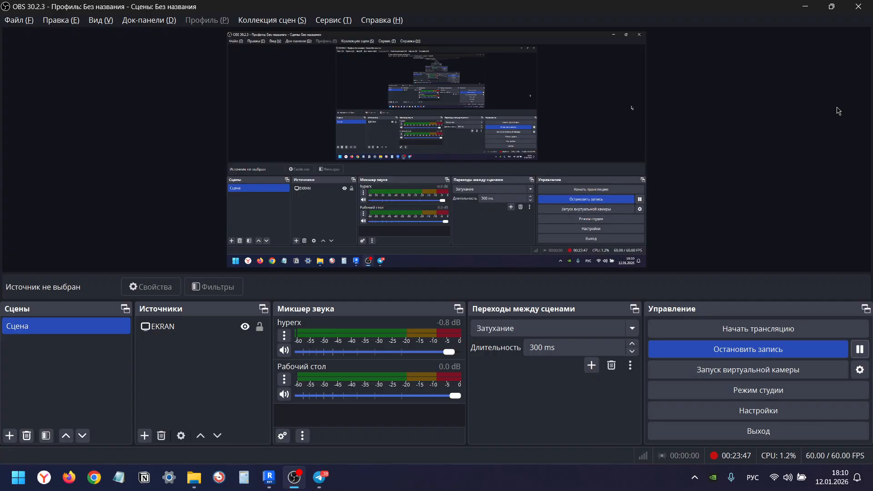
left_click(805, 6)
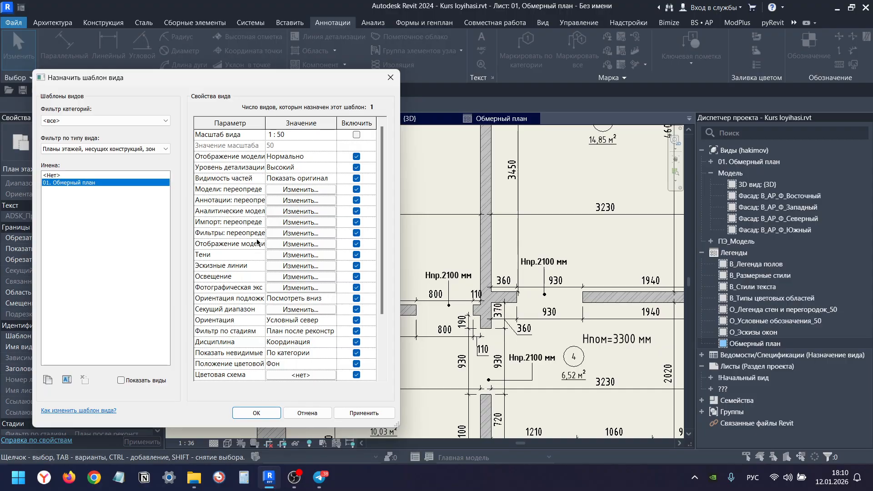
Set the model display style of the 01. Обмерный план template to Скрытая линия.
left_click(281, 245)
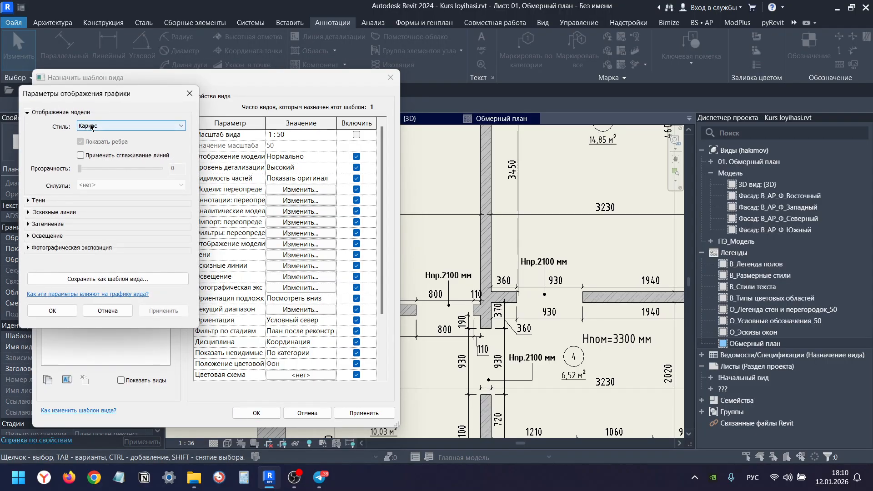
left_click(92, 127)
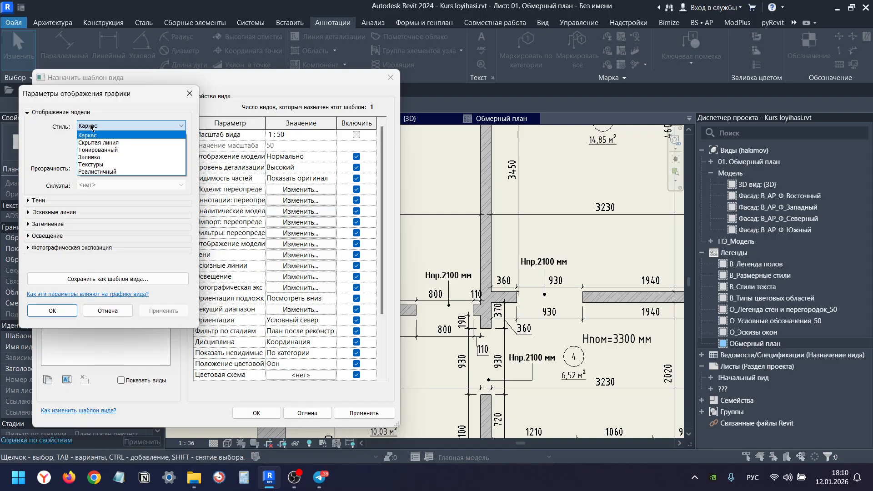
left_click(107, 142)
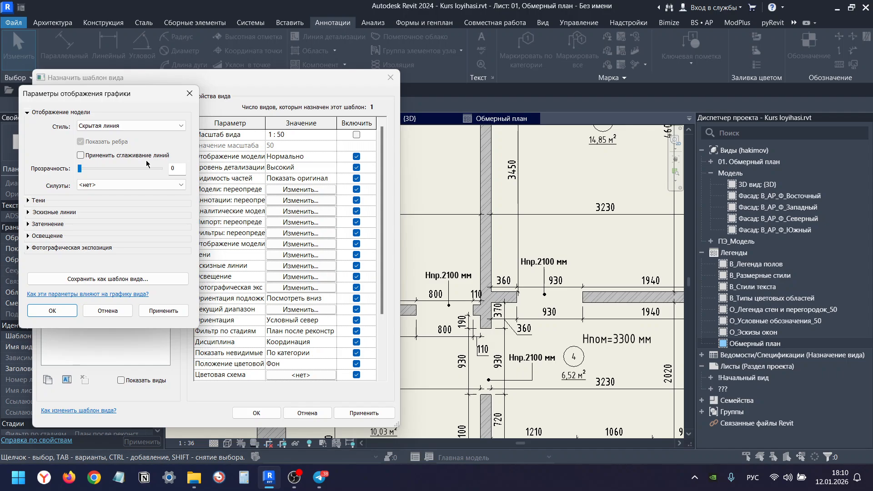
left_click(119, 128)
left_click(119, 130)
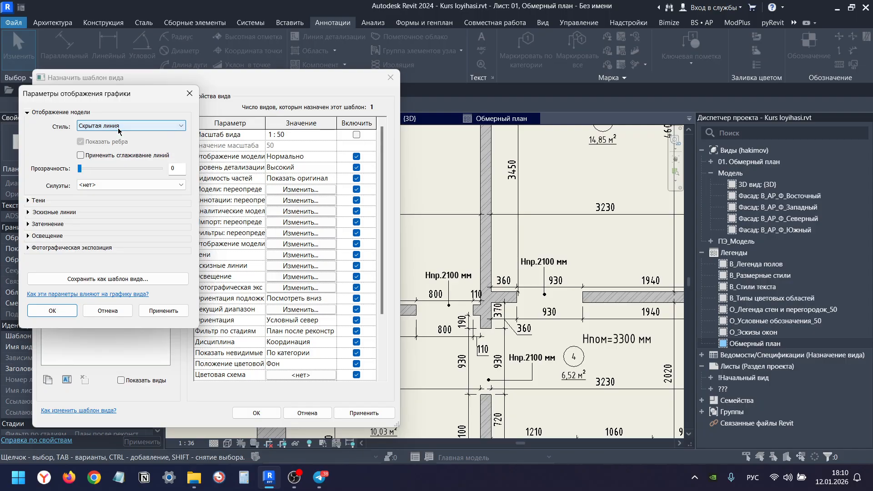
left_click(53, 310)
Turn on Отбрасываемые тени in the template's shadow options, and apply the template to the floor plan.
left_click(278, 256)
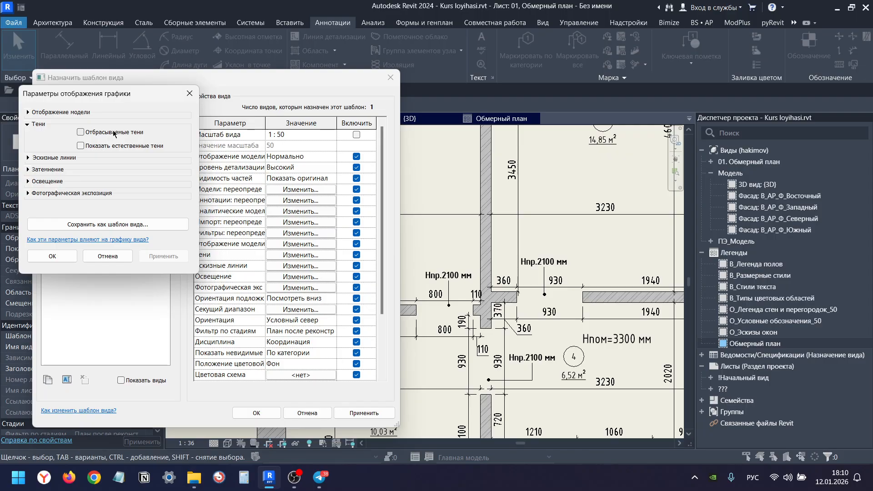
left_click(114, 132)
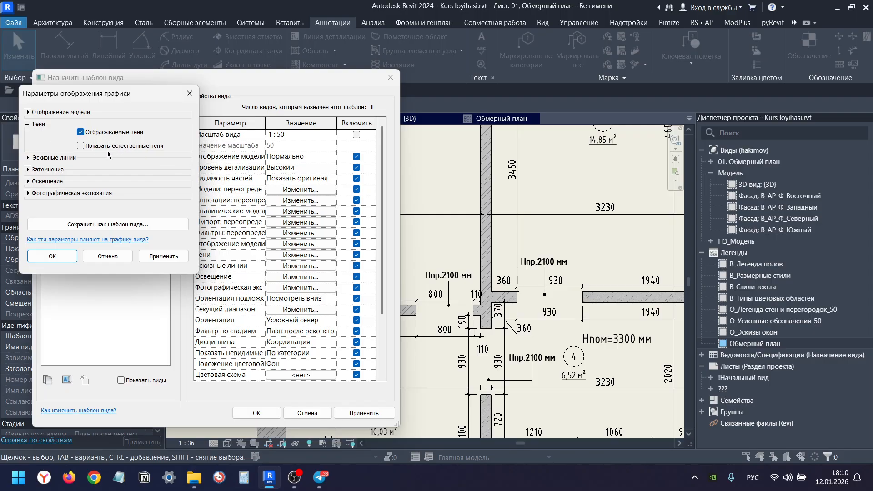
left_click(46, 257)
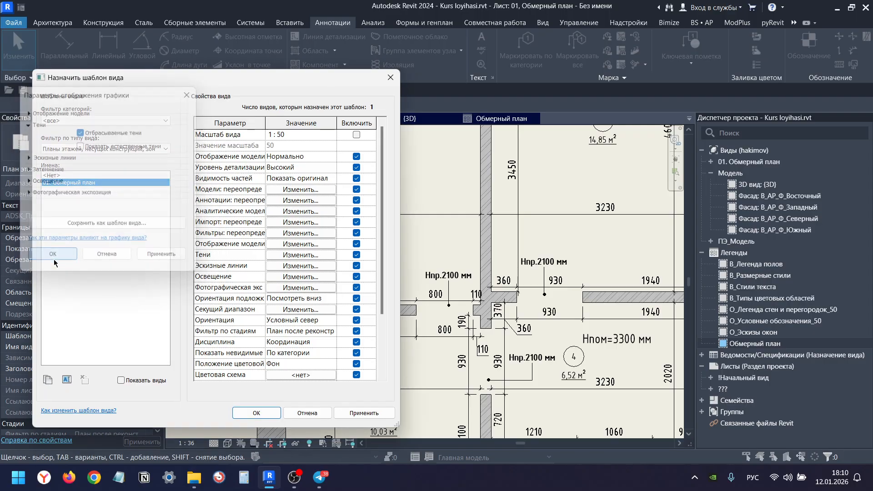
left_click(376, 415)
left_click(248, 414)
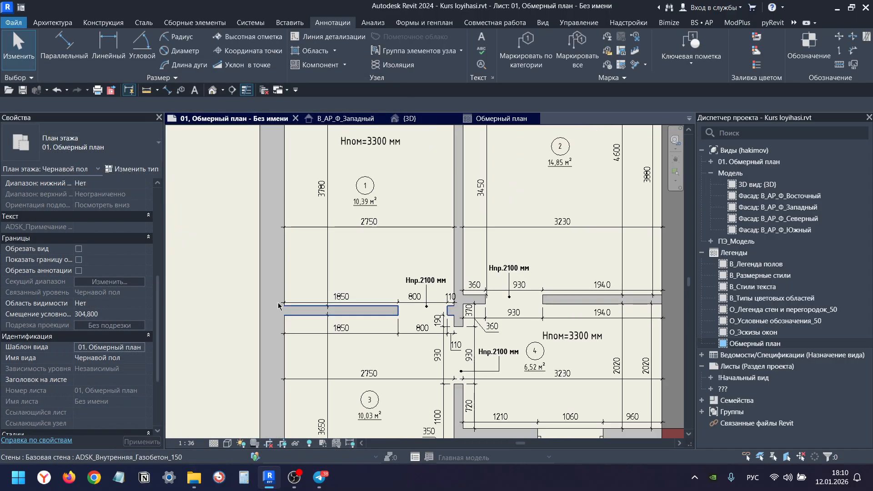
Reopen the floor plan's view template and set its lighting to Солнце 0 and Тени 15, applying the values.
scroll(279, 304, "down", 5)
scroll(360, 184, "up", 2)
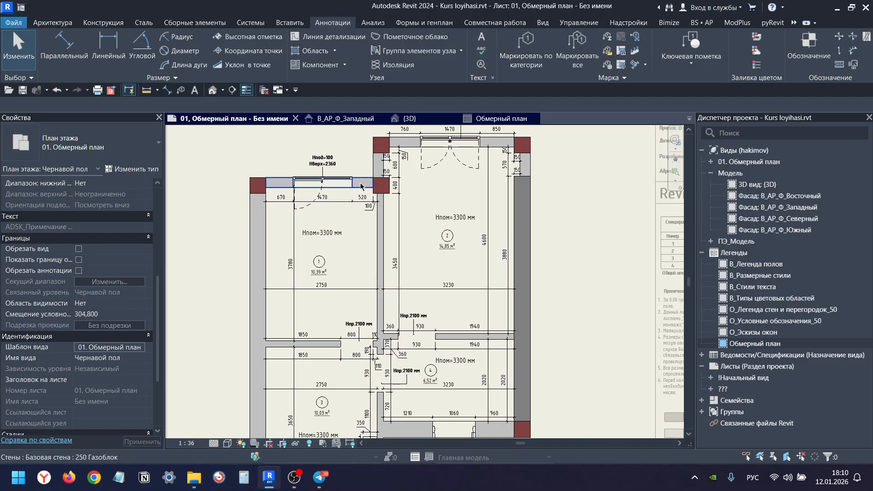
left_click(118, 349)
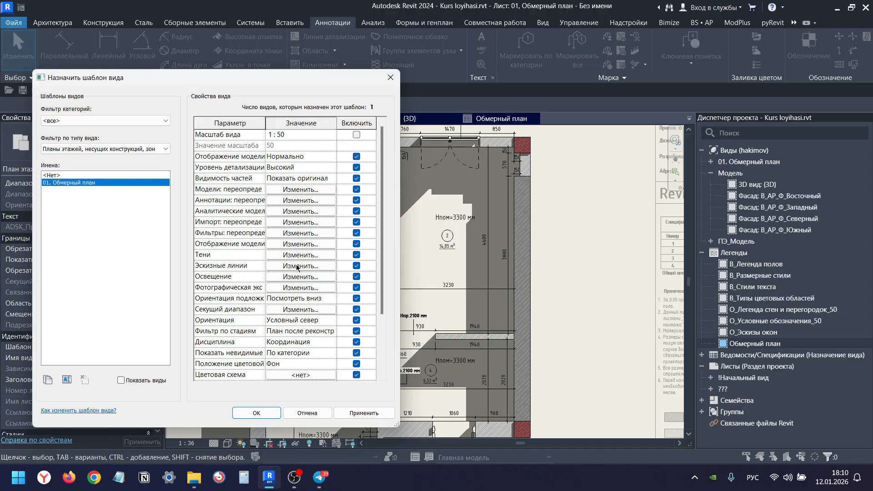
left_click(300, 255)
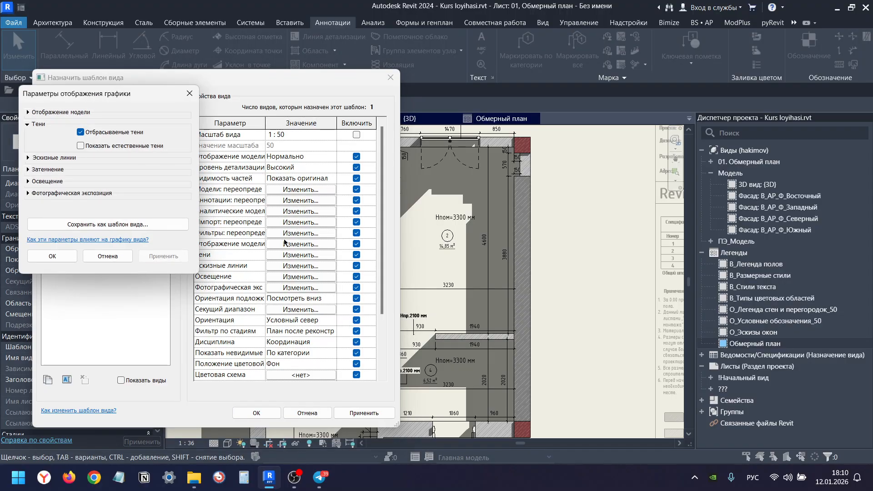
left_click(53, 256)
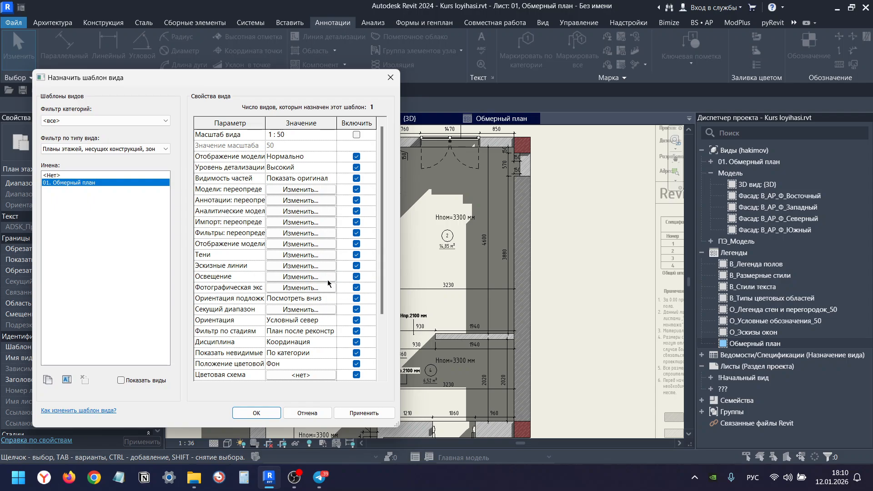
left_click(301, 277)
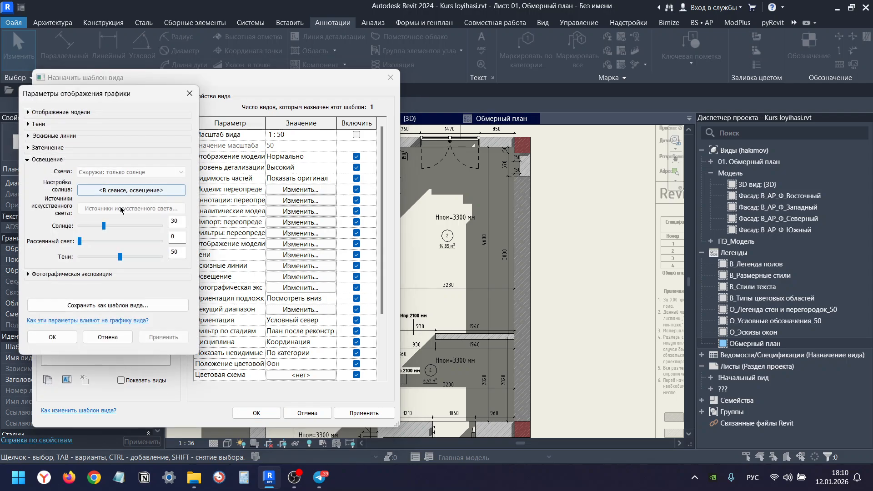
double_click(177, 222)
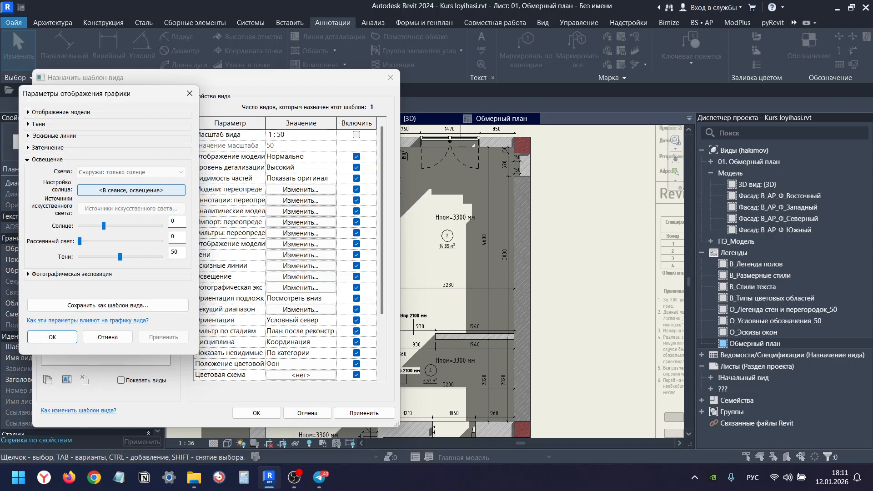
double_click(175, 252)
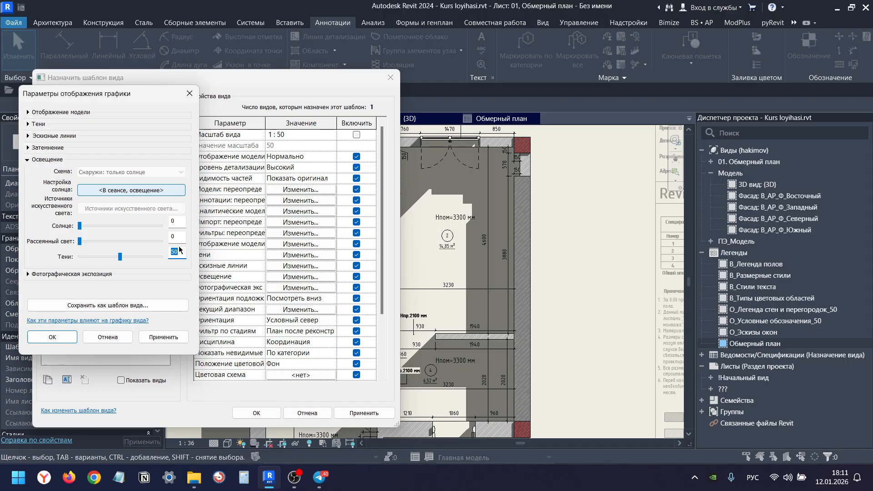
type("15")
left_click(169, 337)
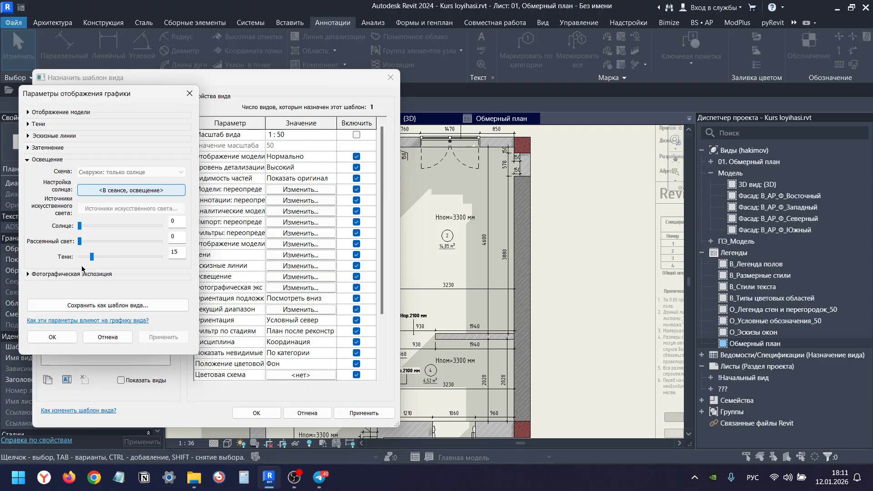
Set the sun's azimuth to 165° and its Широта angle to 20°, and apply the template changes to the floor plan.
left_click(120, 190)
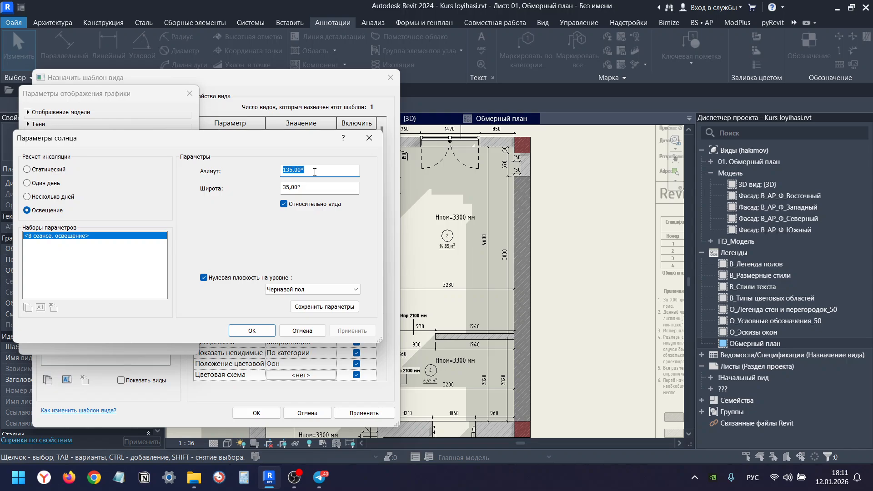
type("165")
key("Tab")
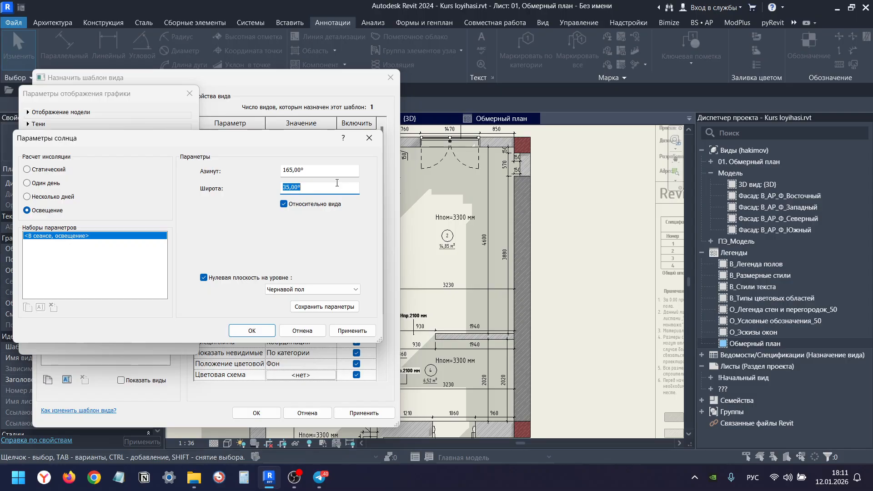
type("20")
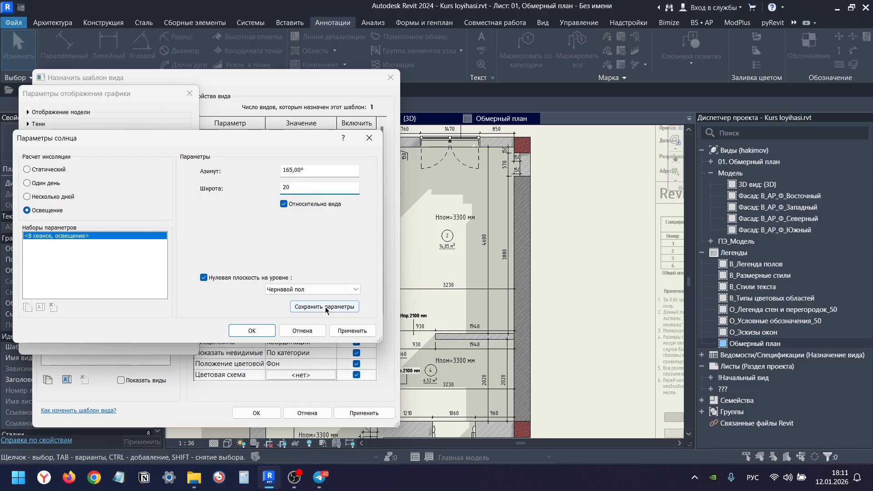
left_click(352, 331)
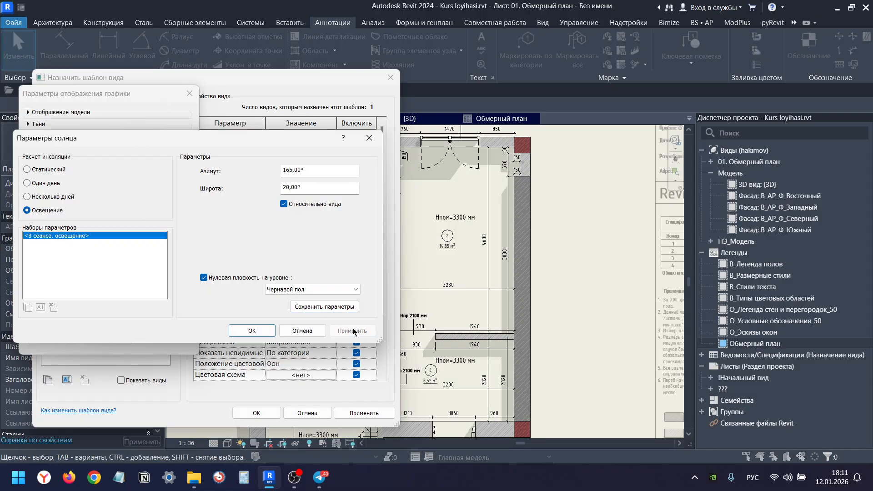
left_click(248, 333)
left_click(53, 332)
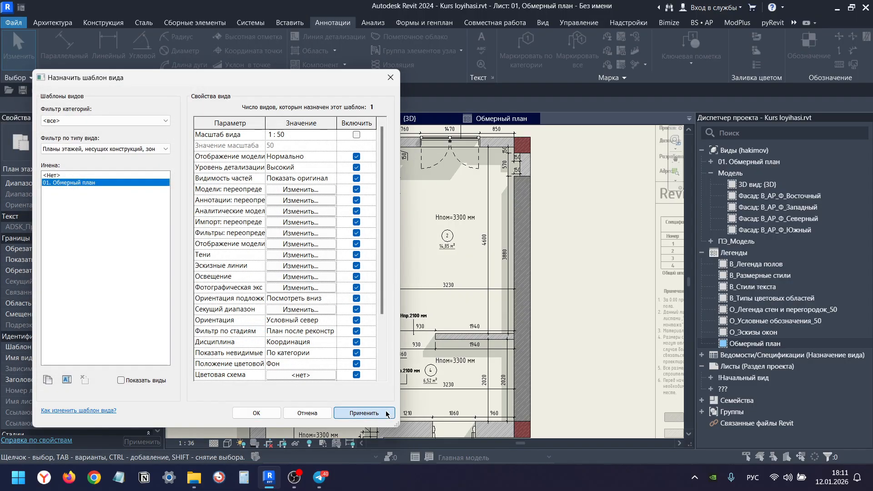
left_click(257, 413)
scroll(370, 185, "down", 5)
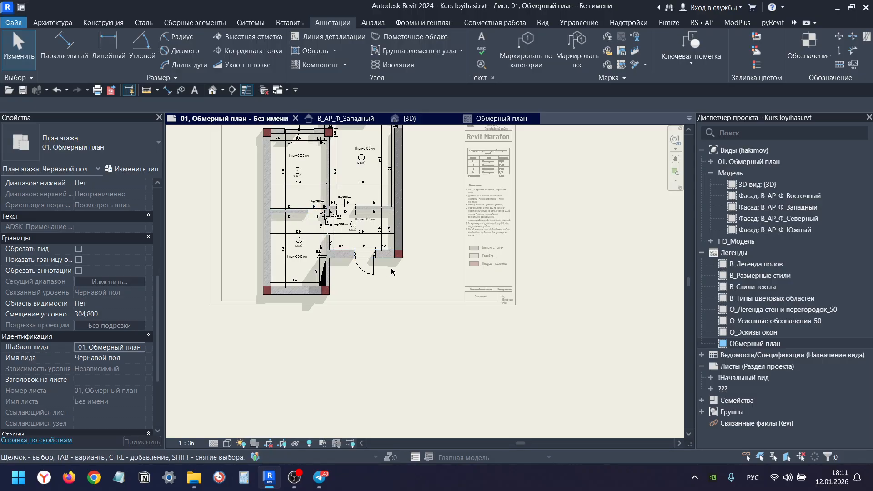
Check the floor plan's cast shadows and the template's sun settings, then reapply the 01. Обмерный план template.
middle_click_drag(396, 274, 397, 290)
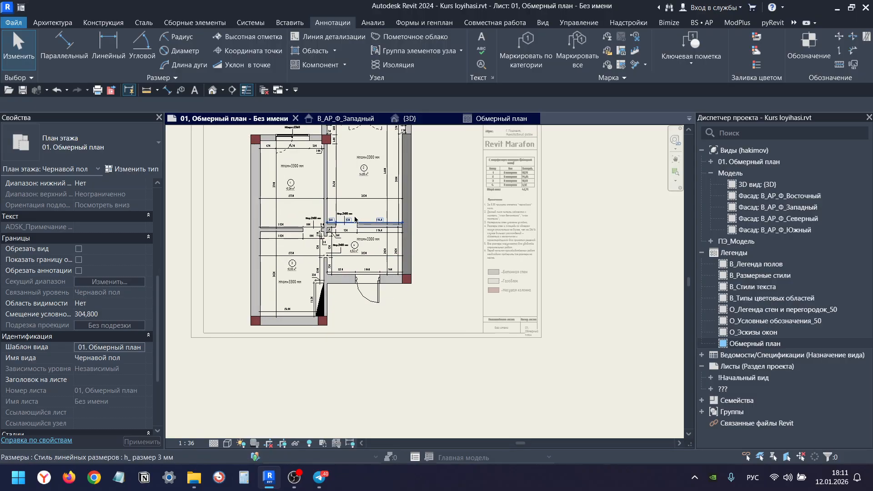
scroll(340, 296, "up", 2)
middle_click_drag(340, 321, 345, 357)
scroll(439, 345, "down", 3)
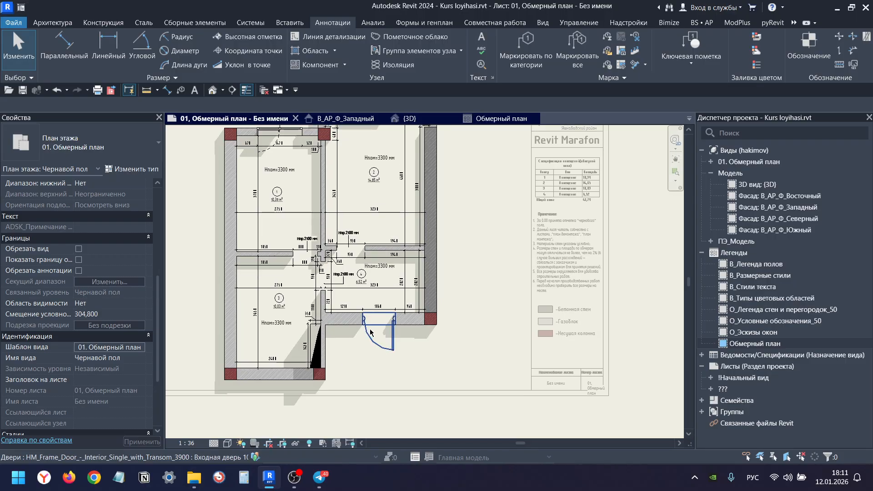
scroll(355, 378, "up", 3)
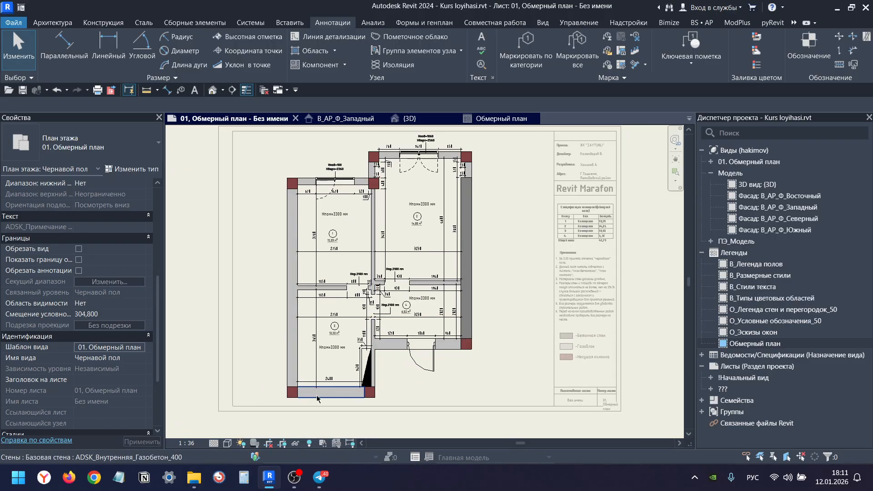
middle_click_drag(342, 423, 315, 393)
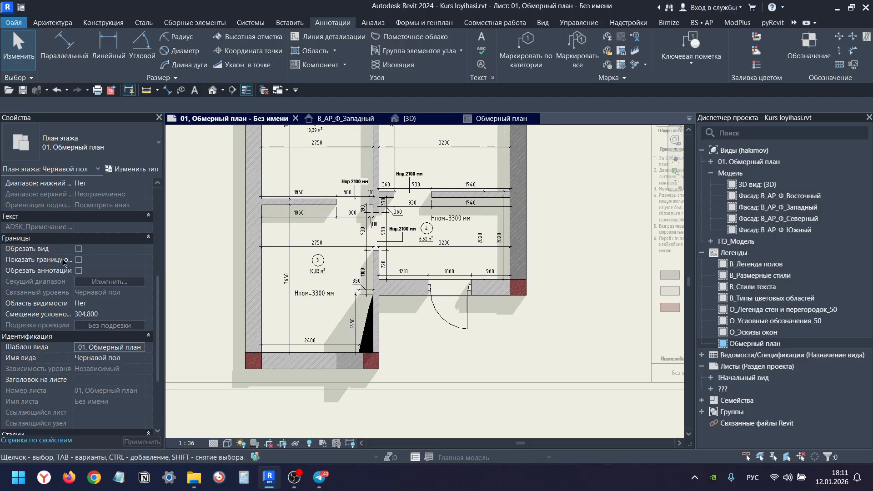
left_click(110, 347)
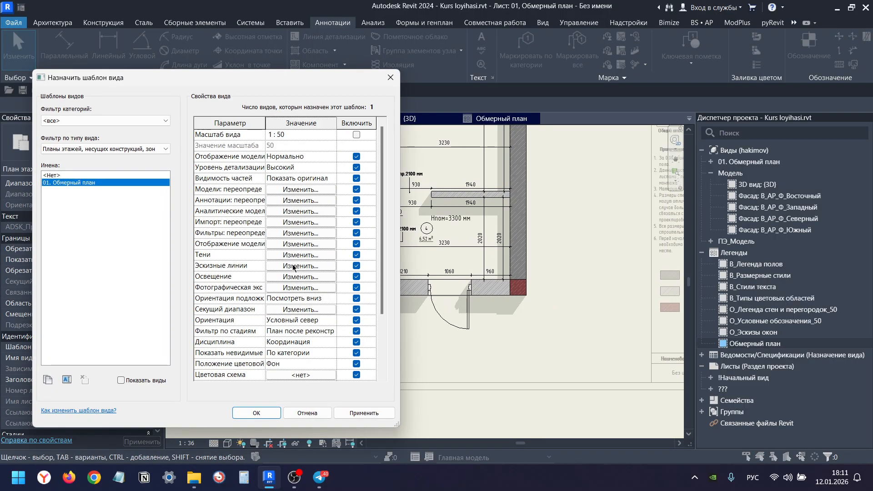
left_click(300, 276)
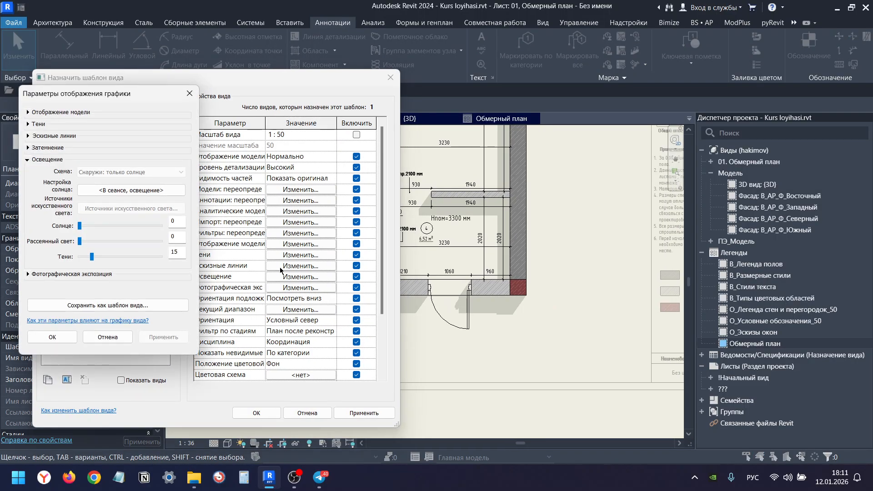
left_click(139, 190)
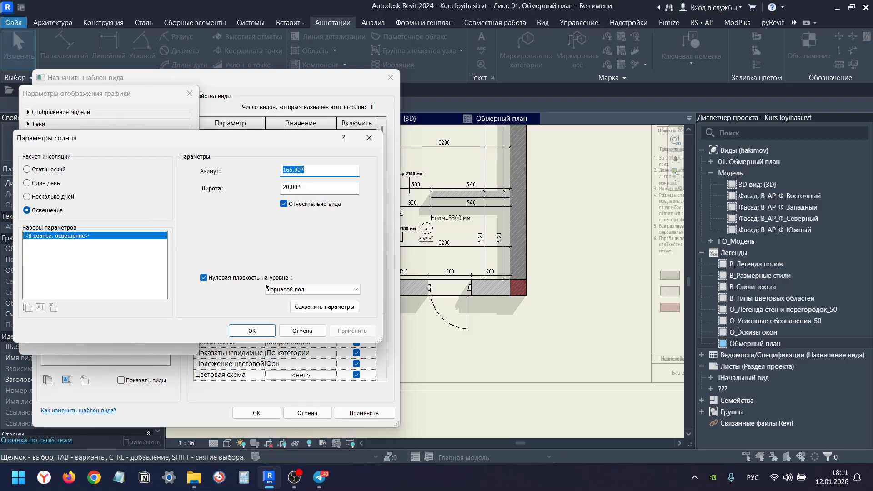
left_click(252, 331)
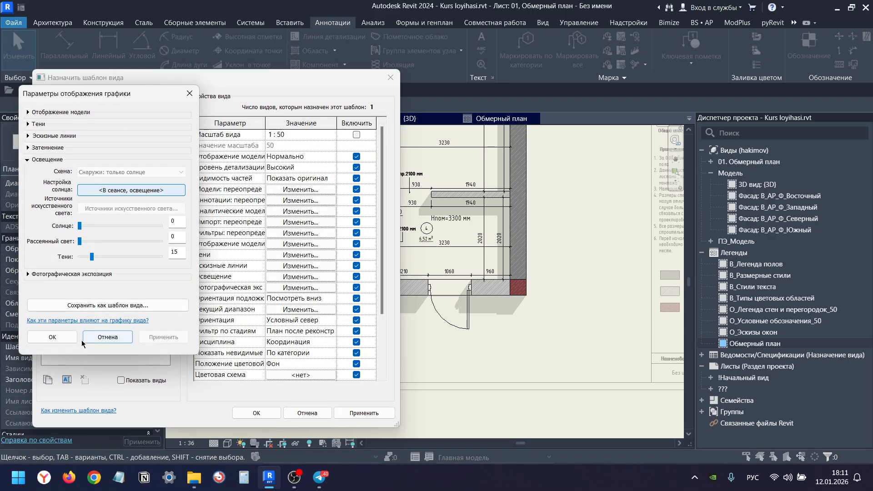
left_click(53, 330)
left_click(364, 413)
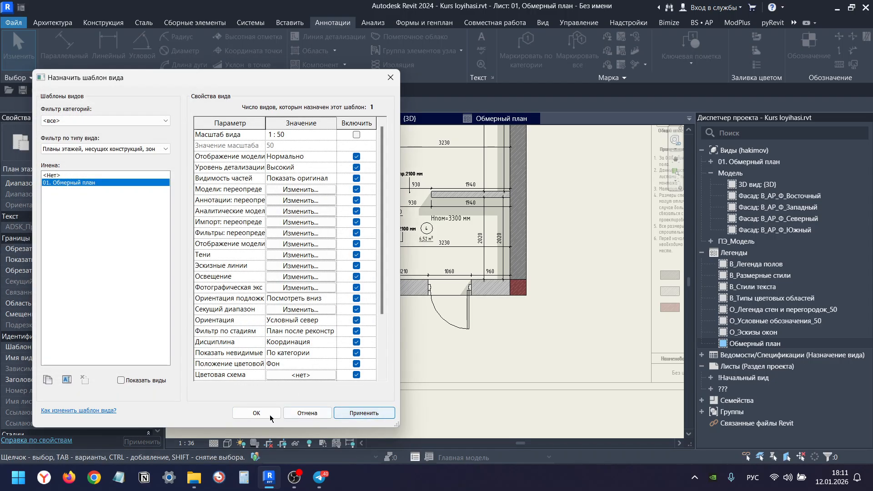
left_click(249, 413)
Set the template's sun azimuth to 170° and its Широта angle to 15°, and apply the changes to the floor plan.
scroll(288, 332, "down", 3)
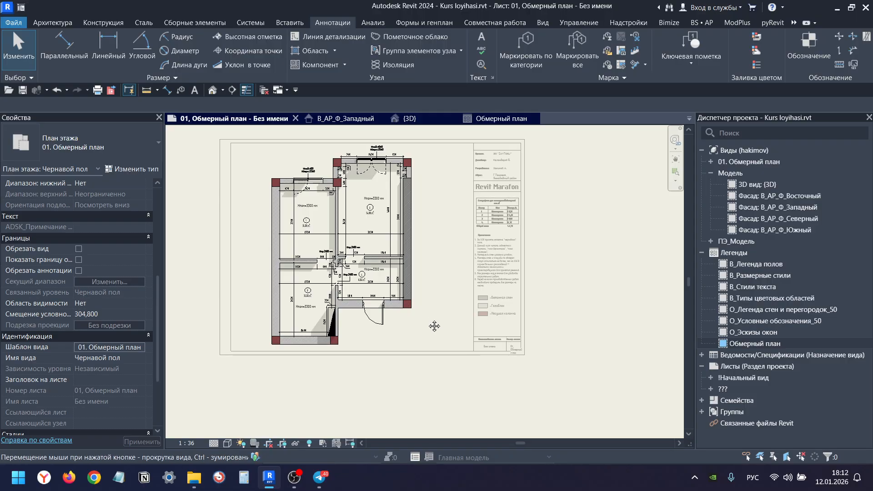
scroll(307, 213, "up", 3)
scroll(301, 213, "down", 2)
middle_click_drag(302, 228, 297, 187)
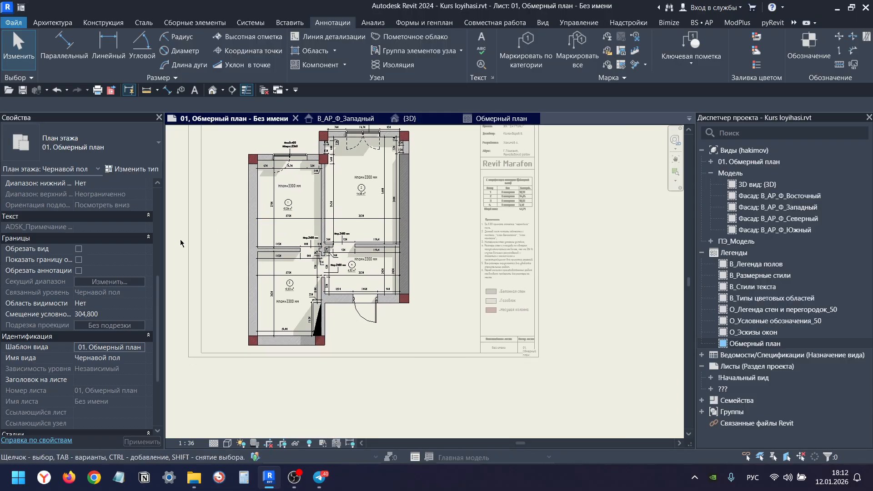
left_click(119, 348)
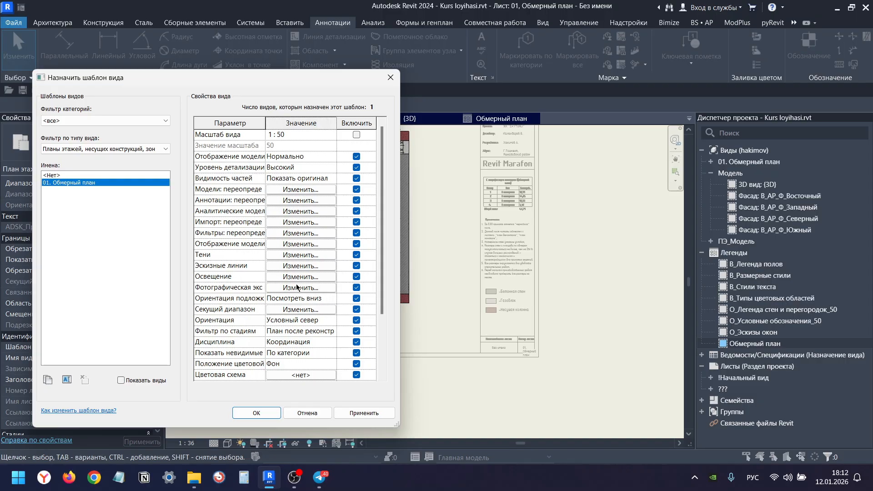
left_click(293, 278)
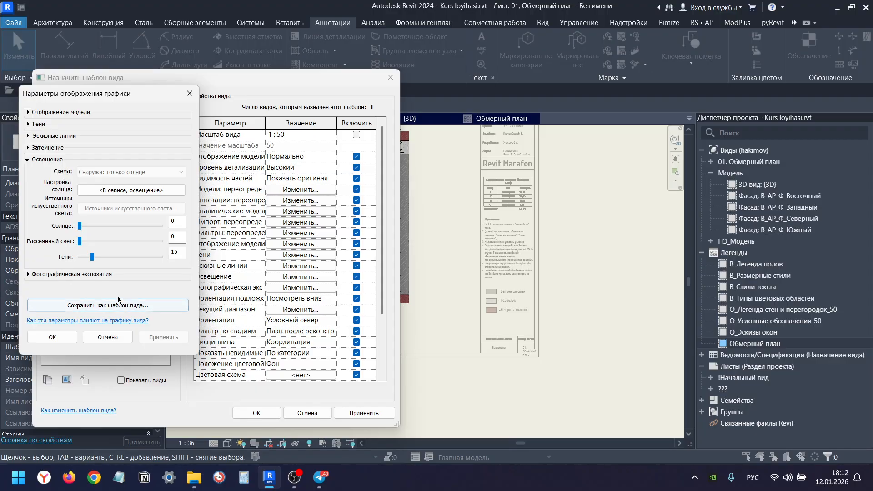
left_click(117, 191)
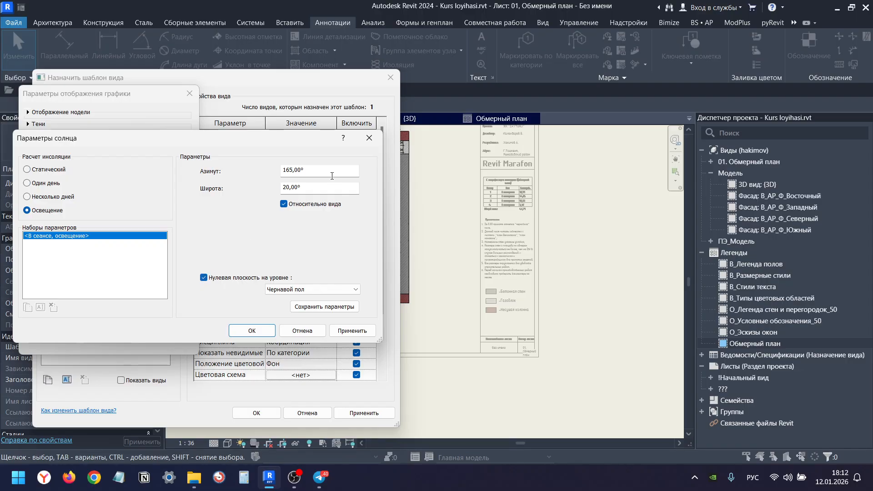
double_click(319, 169)
type("170")
double_click(336, 185)
type("15")
left_click(275, 331)
left_click(53, 339)
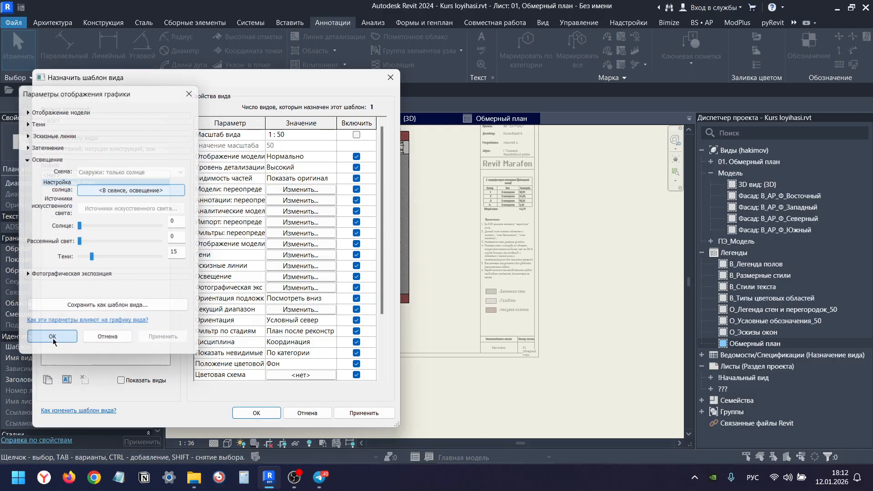
left_click(259, 413)
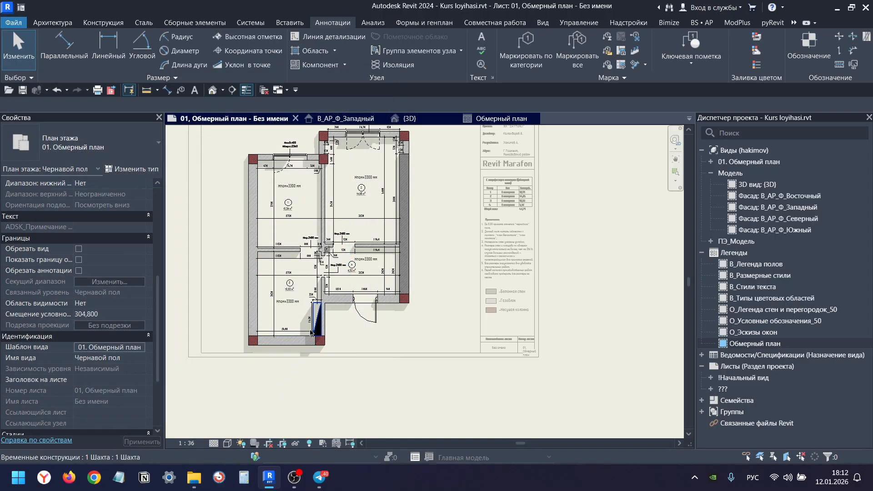
Deactivate the floor plan view and select its viewport, examining the shadows and the plan's placement within the sheet frame.
scroll(311, 332, "up", 5)
scroll(358, 346, "down", 4)
double_click(479, 386)
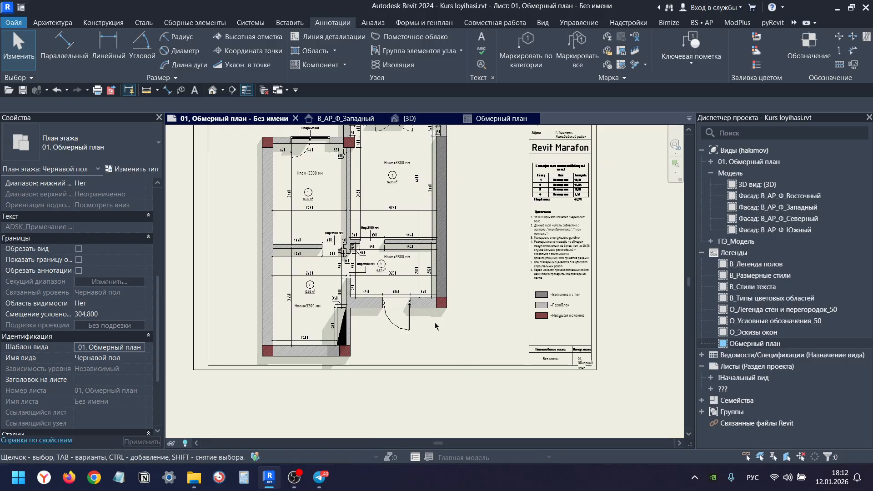
scroll(427, 320, "up", 3)
left_click(399, 311)
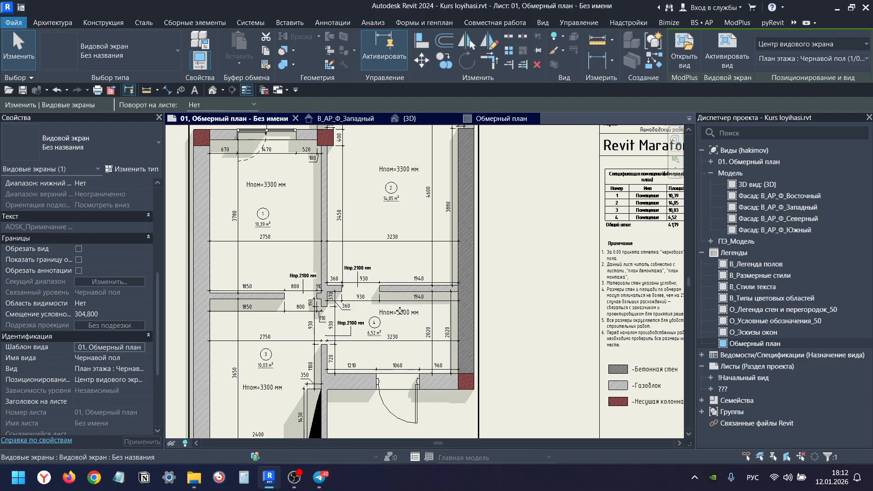
scroll(454, 301, "down", 3)
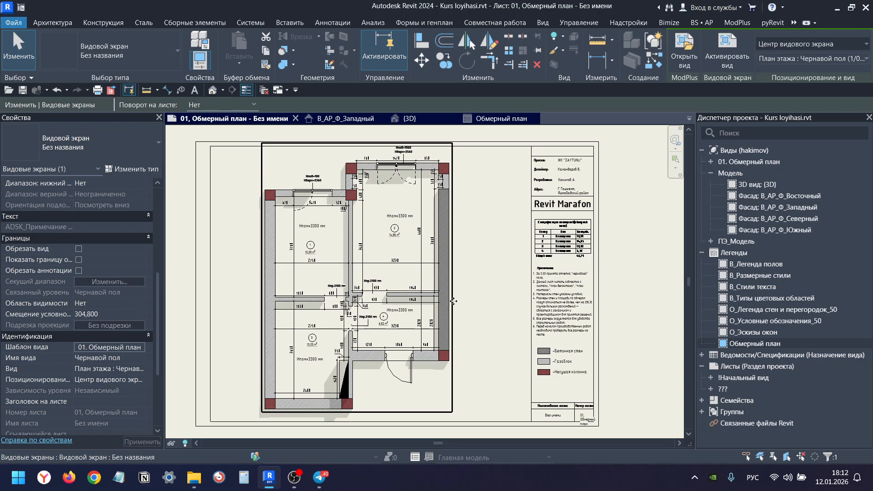
scroll(336, 405, "up", 5)
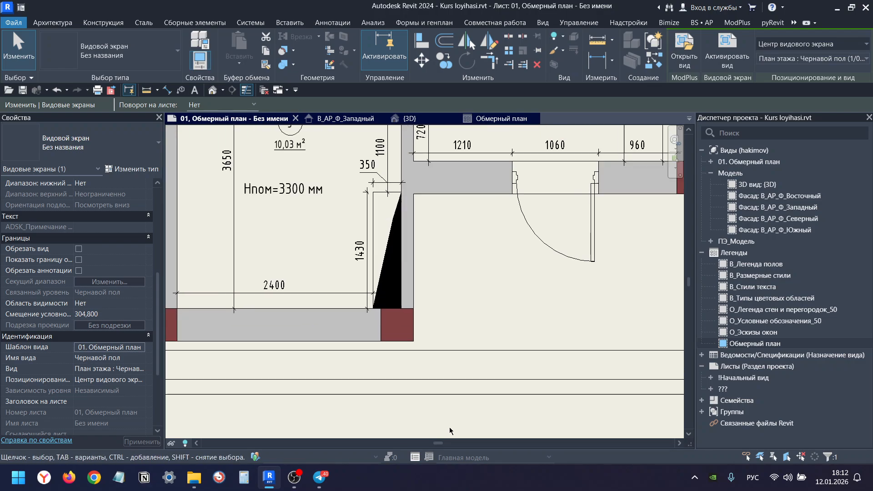
scroll(411, 416, "down", 6)
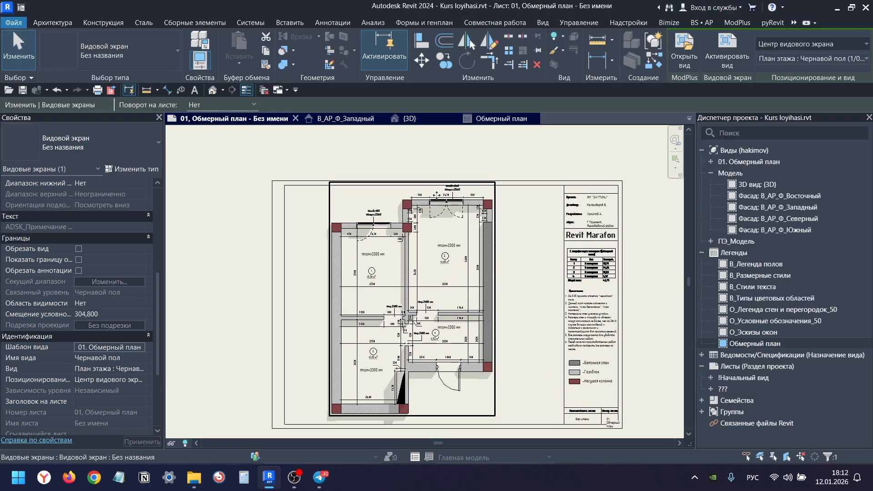
scroll(437, 195, "up", 4)
scroll(372, 214, "down", 1)
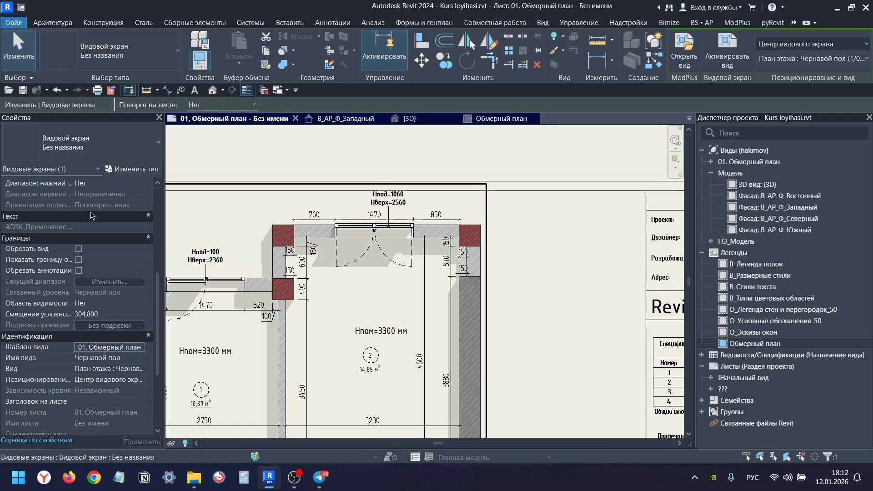
Try a scale value of 37 on the floor plan viewport and undo it.
scroll(92, 215, "up", 5)
left_click(117, 205)
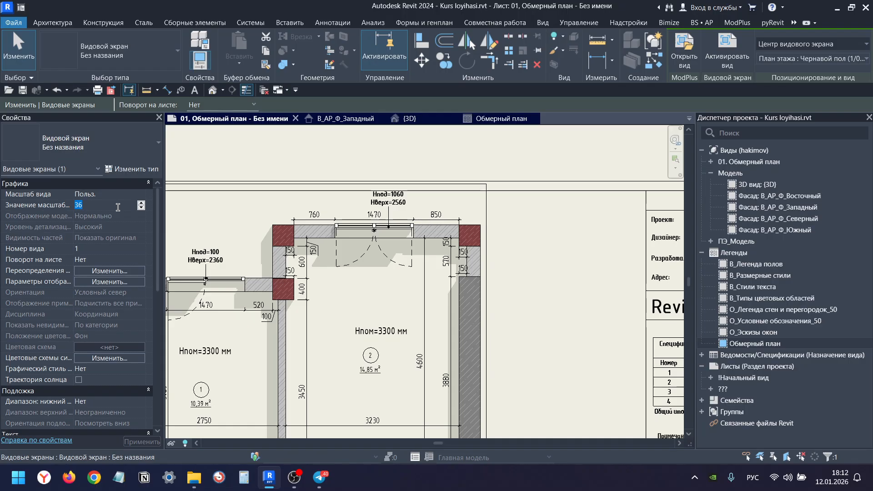
type("3")
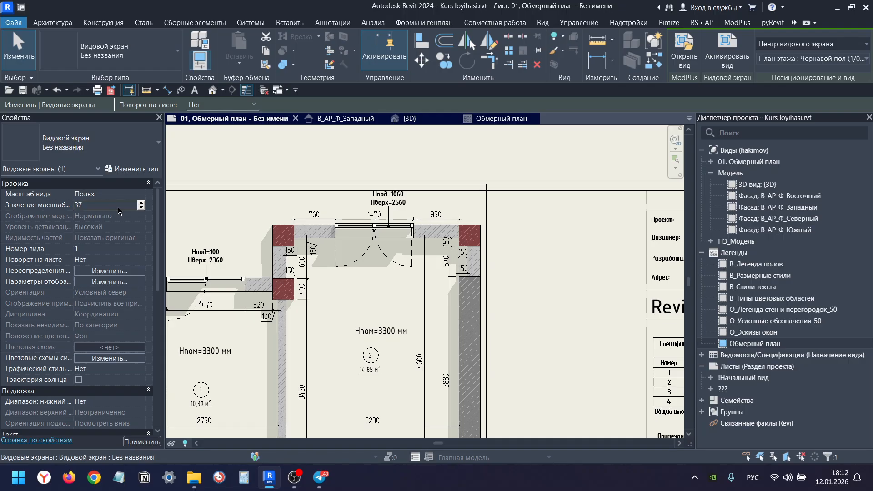
scroll(299, 294, "down", 6)
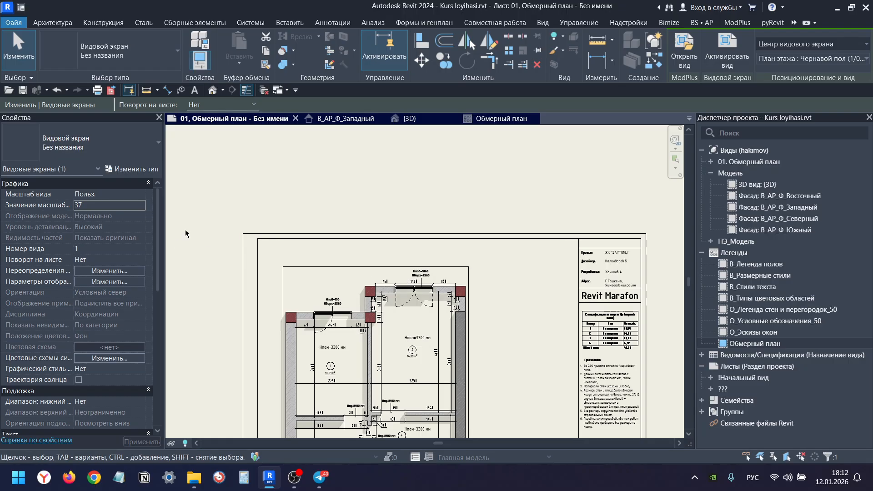
scroll(400, 261, "up", 3)
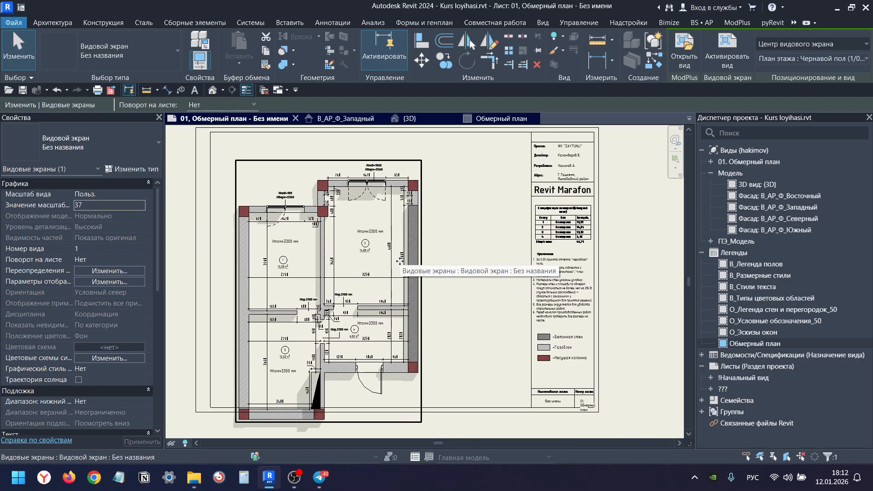
key("ctrl+z")
left_click(400, 261)
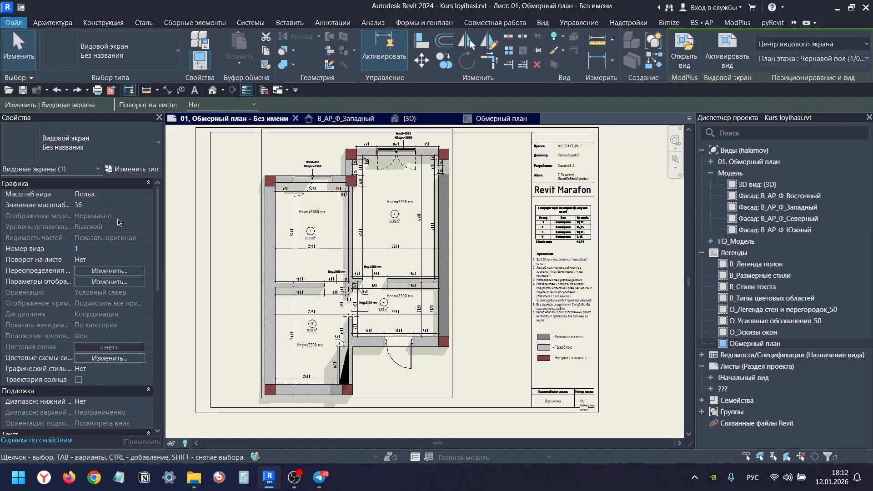
Set the scale value of the floor plan viewport to 37.
middle_click_drag(354, 219, 354, 248)
left_click(86, 206)
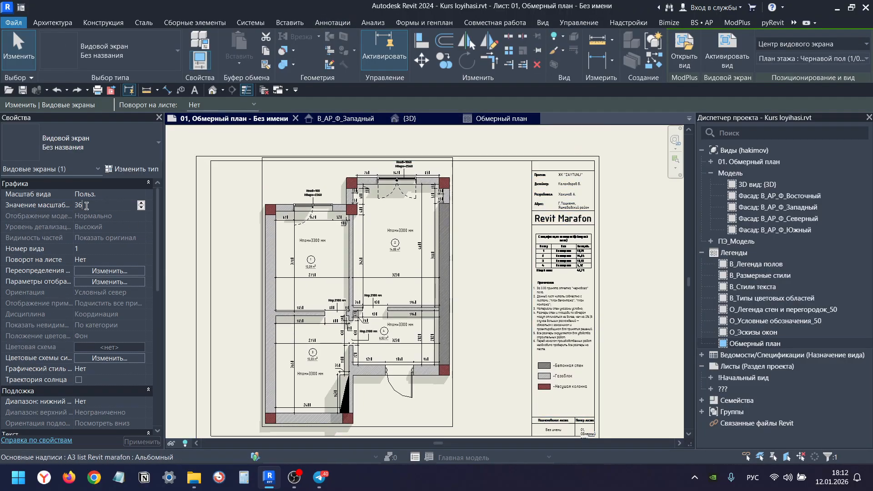
double_click(93, 208)
type("37")
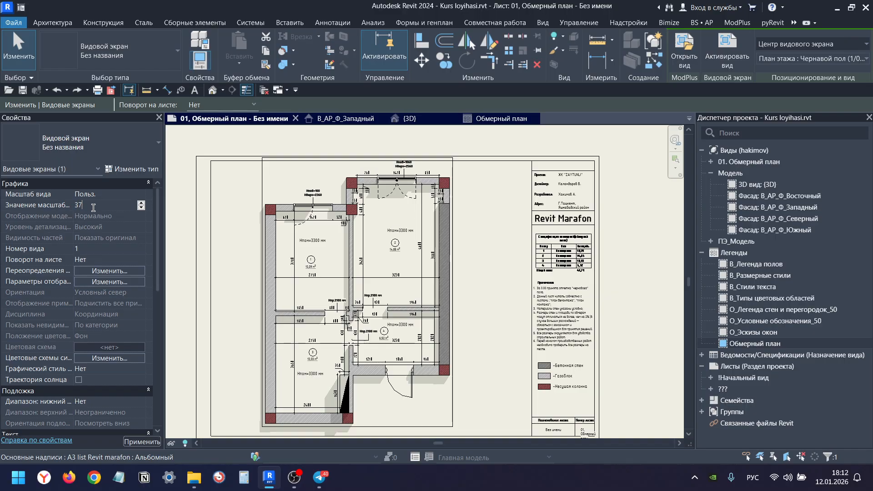
key("Return")
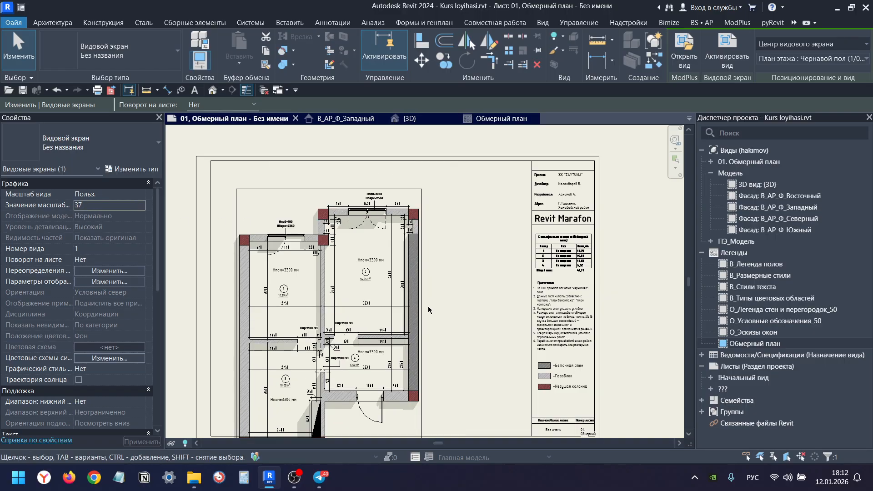
Move the rescaled floor plan viewport up and to the right so the plan fits inside the sheet frame, and deselect it.
middle_click_drag(361, 344, 377, 336)
left_click_drag(376, 335, 409, 306)
scroll(398, 312, "up", 1)
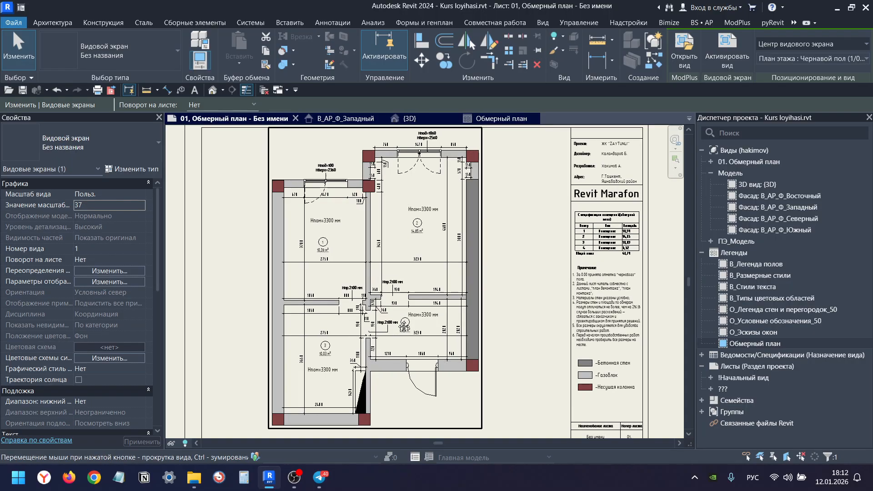
scroll(483, 209, "down", 4)
left_click(503, 233)
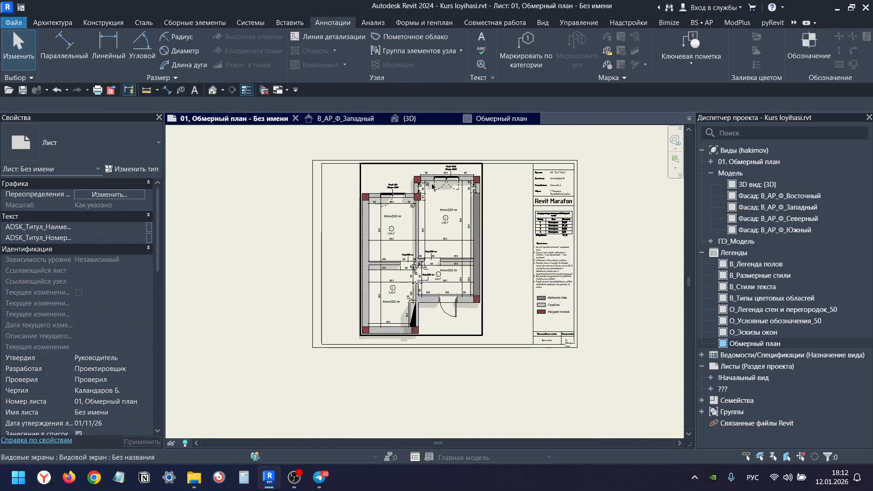
Select the floor plan viewport and open the lighting settings of its view template 01. Обмерный план.
scroll(416, 210, "up", 5)
scroll(449, 278, "down", 1)
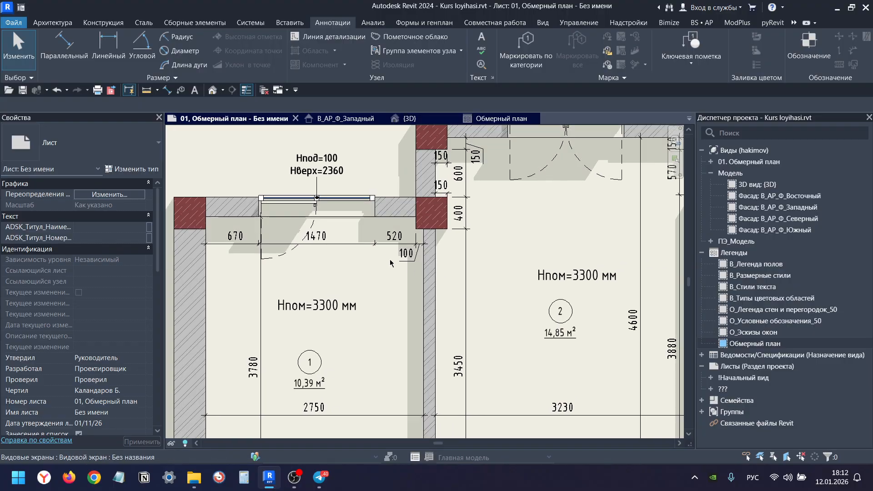
scroll(449, 278, "down", 2)
left_click(423, 237)
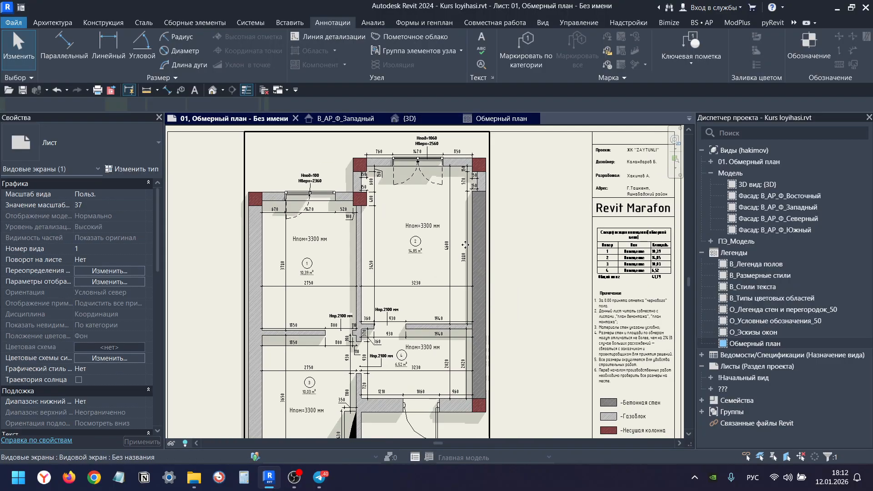
scroll(466, 272, "down", 2)
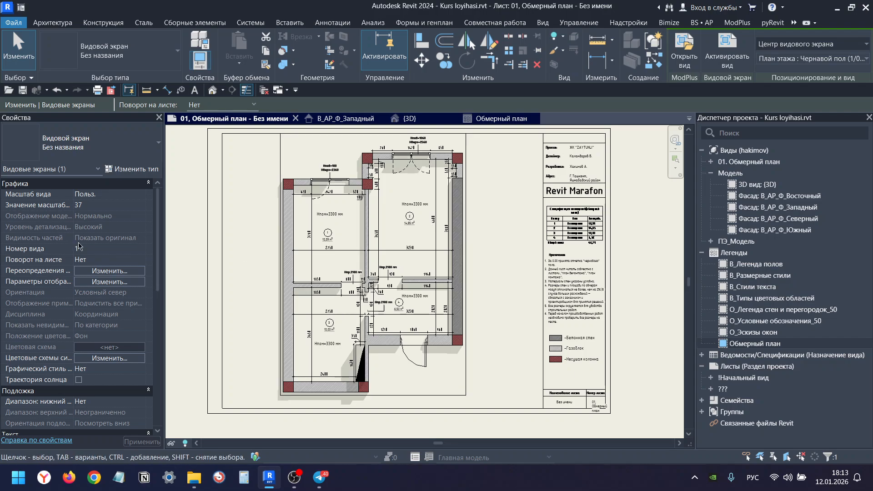
scroll(101, 318, "down", 3)
scroll(101, 320, "down", 6)
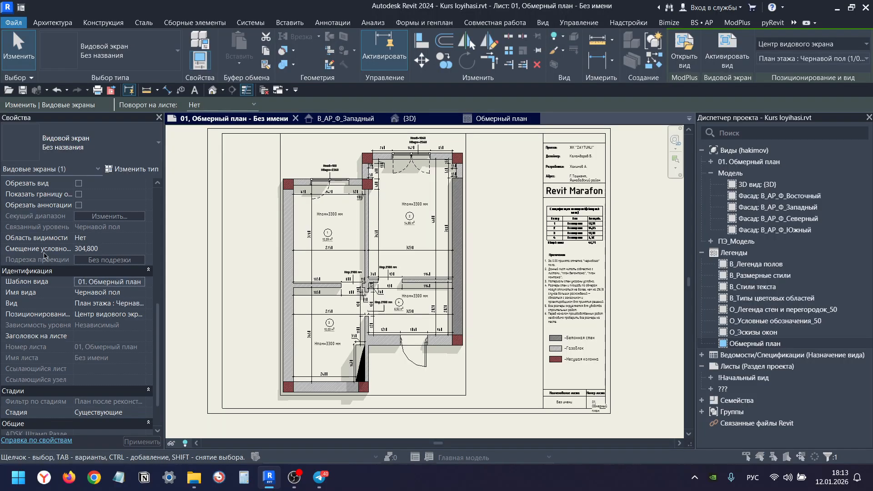
left_click(109, 281)
left_click(284, 244)
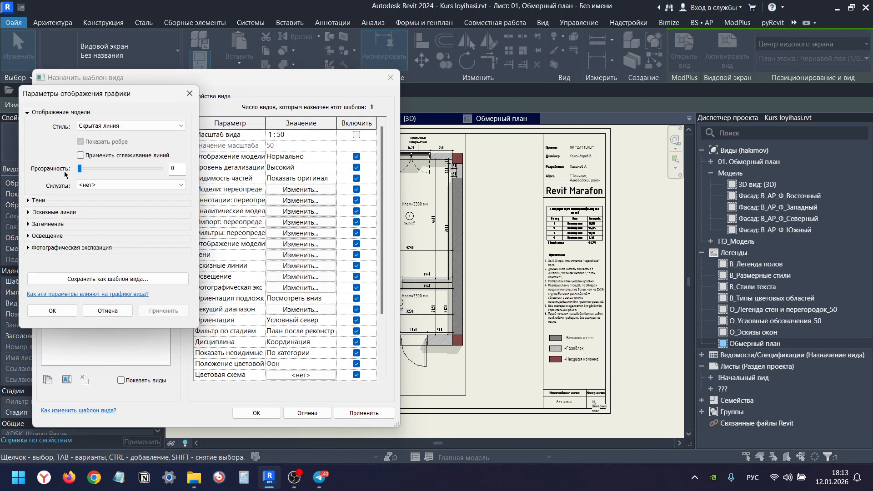
key("Escape")
left_click(300, 276)
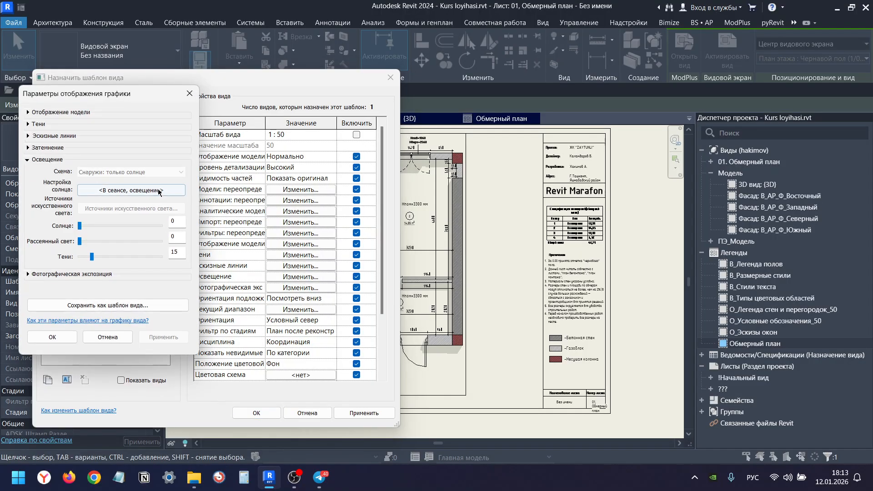
Set the sun's azimuth to 160° and altitude to 20° in the template's sun settings and apply them.
left_click(131, 191)
type("160")
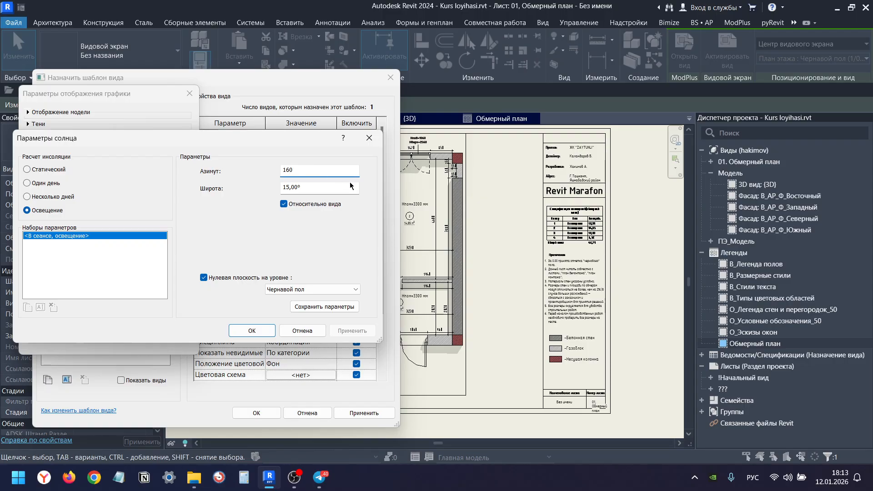
key("Tab")
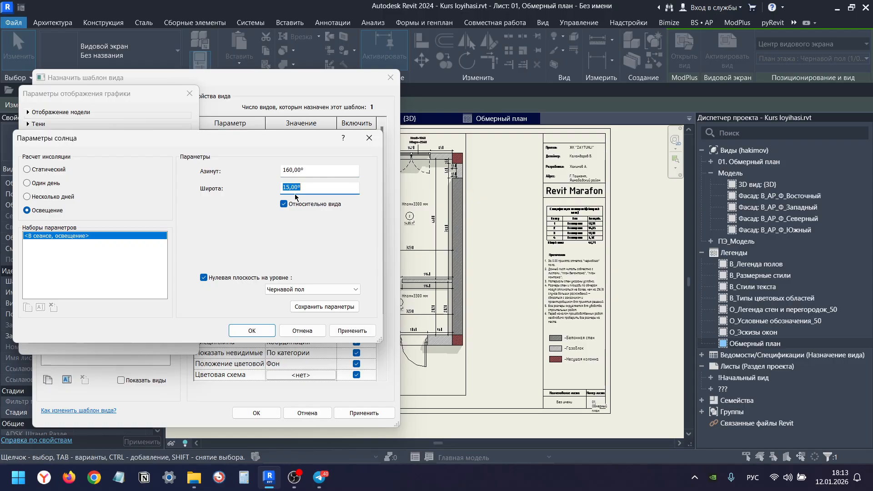
left_click(359, 331)
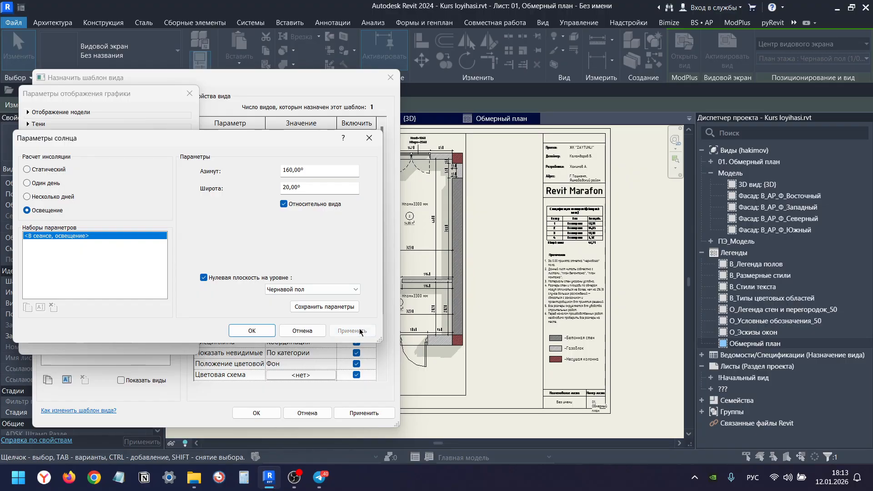
Set the sun's azimuth to 150°, confirm the lighting settings and apply the view template.
double_click(315, 174)
type("150")
left_click(252, 330)
left_click(52, 337)
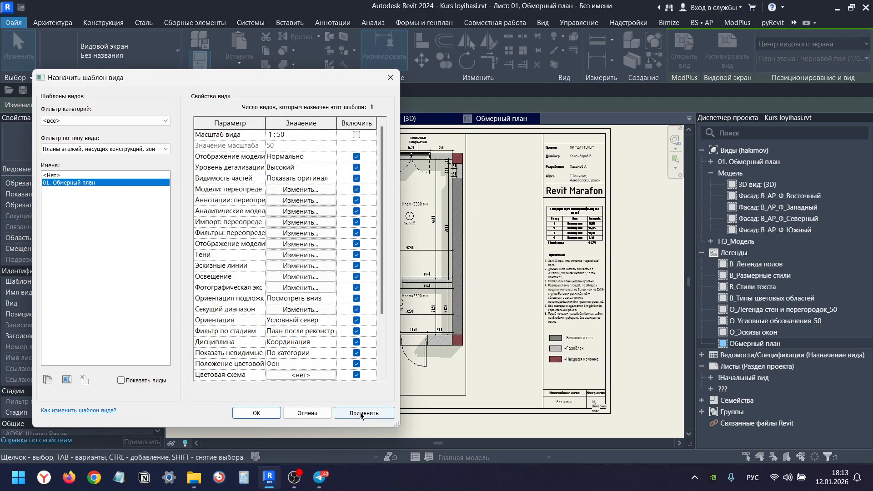
left_click(362, 413)
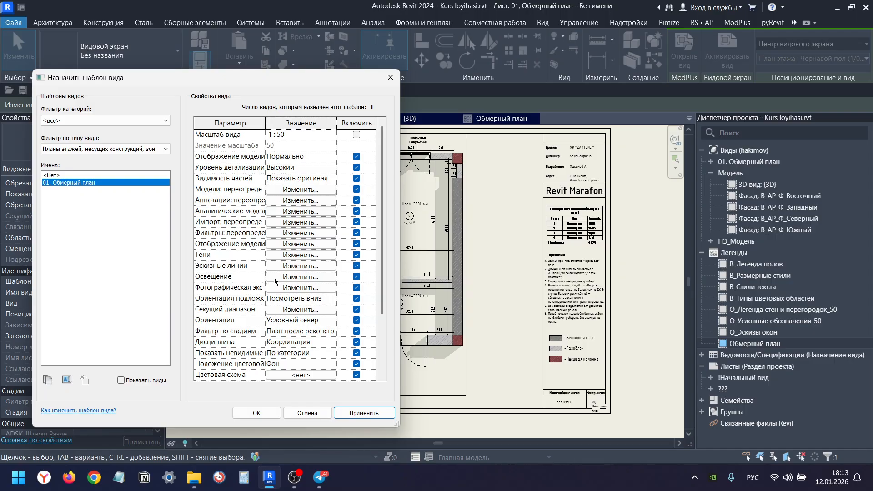
Examine the view template's view range offsets and its shadow options.
left_click(294, 310)
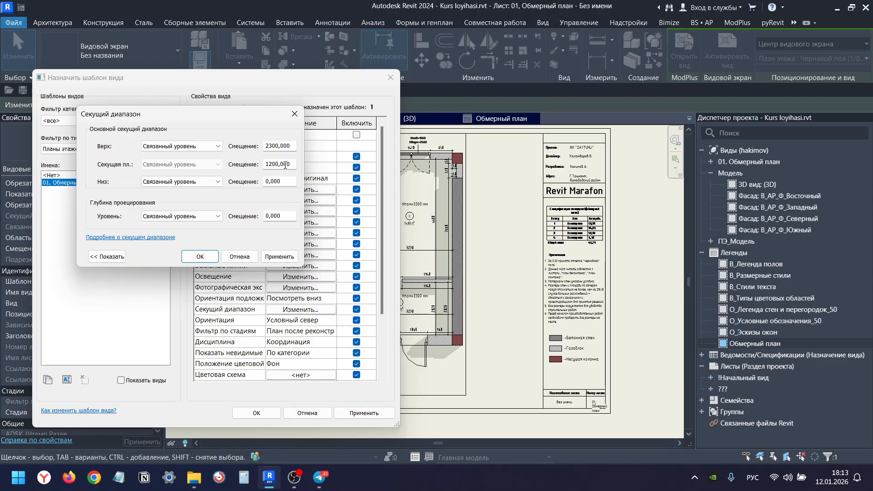
left_click(203, 255)
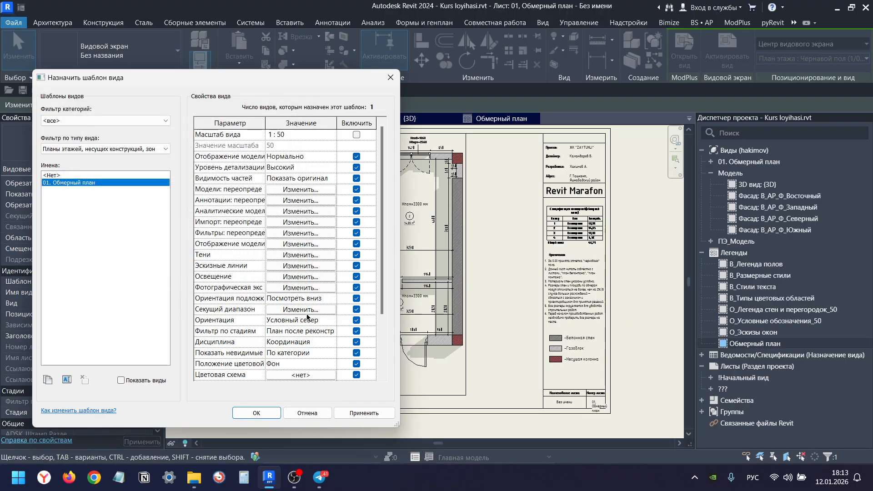
left_click(291, 255)
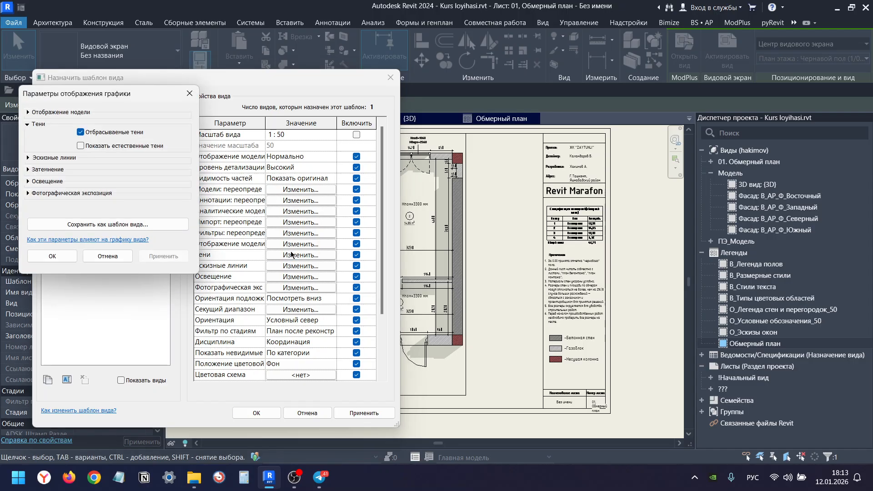
left_click(64, 257)
In the template's lighting settings, set the sun intensity to 10, ambient light to 50 and shadows to 10, and apply.
left_click(301, 277)
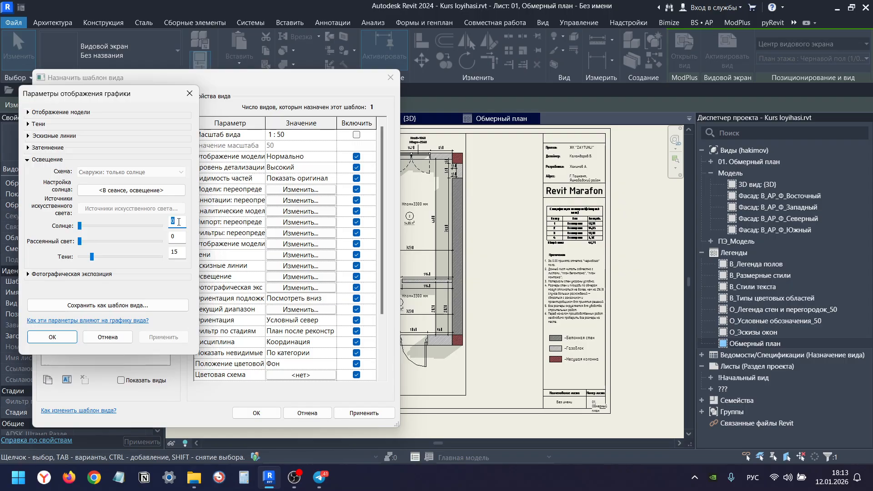
double_click(174, 238)
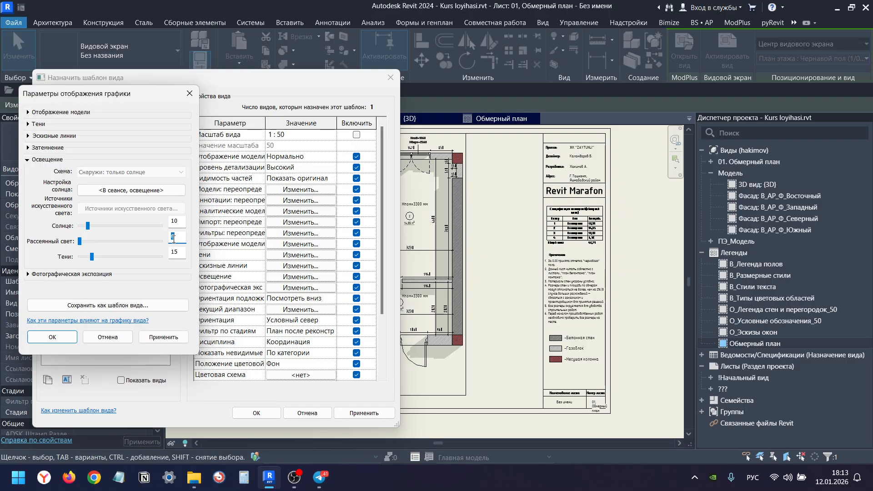
double_click(179, 254)
left_click(167, 339)
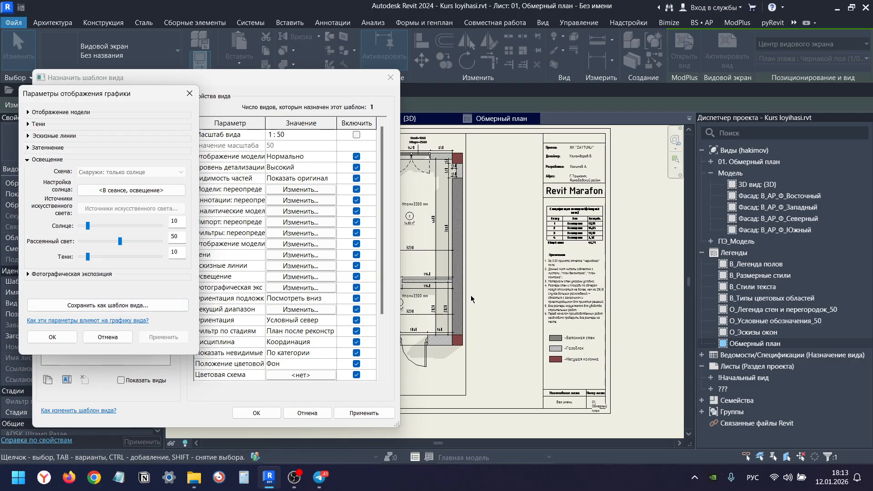
Set the sun's azimuth to 160° and altitude to 25° in the template's sun settings and apply them.
left_click(131, 190)
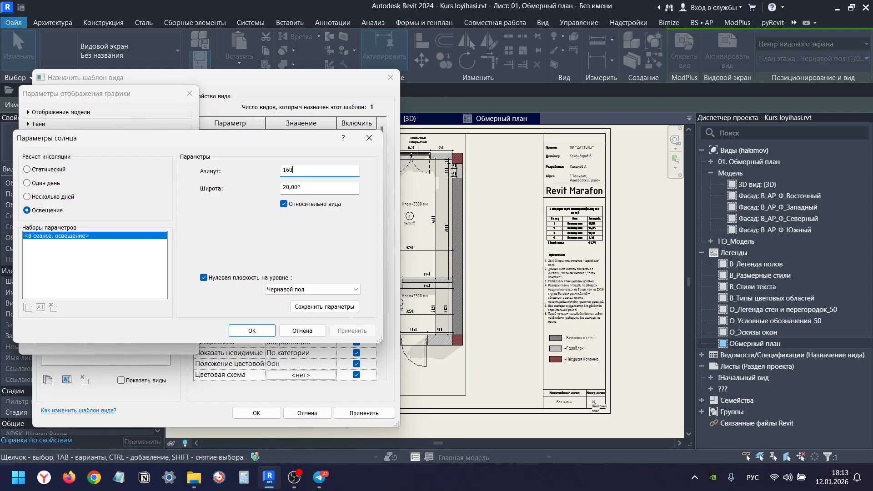
key("Tab")
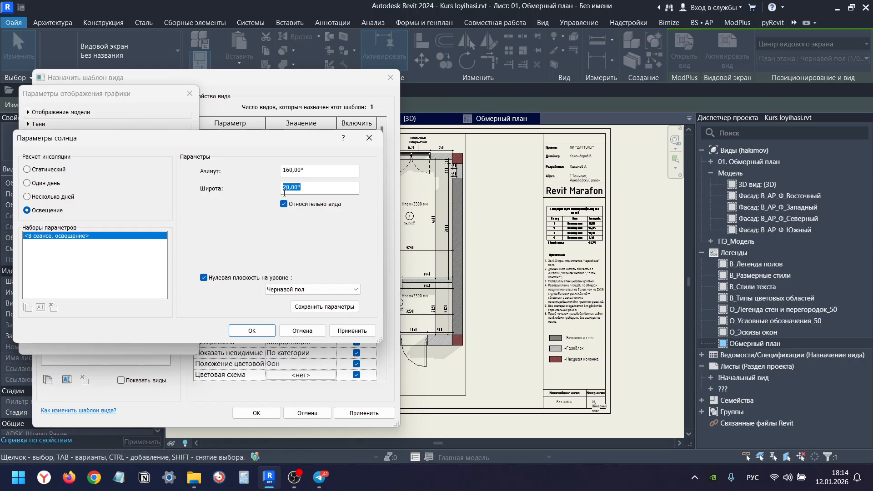
left_click(353, 330)
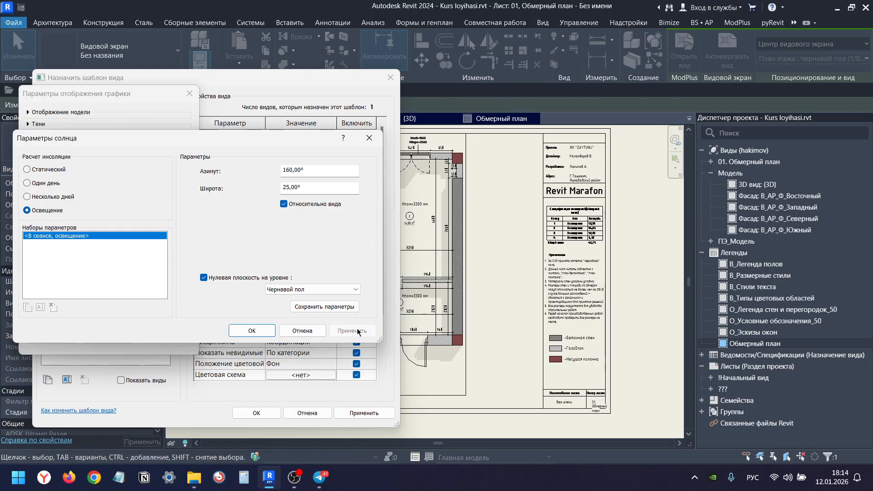
Try a sun altitude of 20°, settle on 15°, and confirm the lighting settings and the view template.
double_click(310, 190)
type("20")
type("15")
left_click(247, 332)
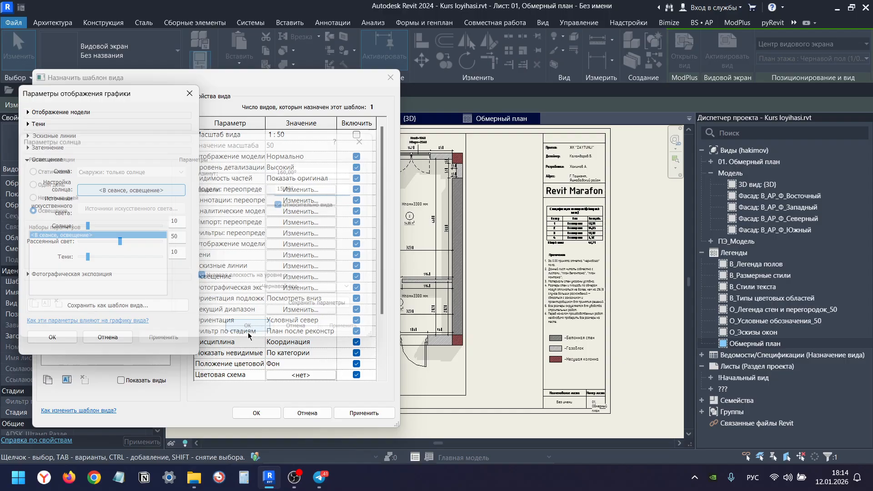
left_click(63, 337)
left_click(364, 413)
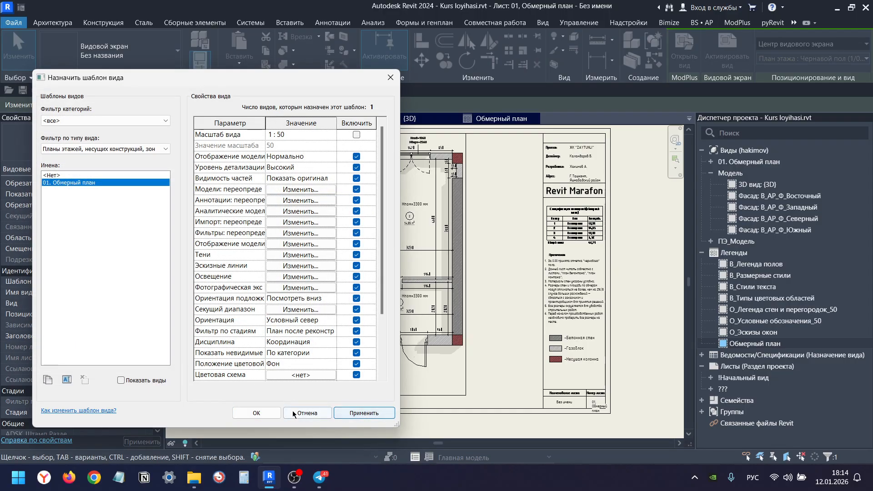
left_click(254, 413)
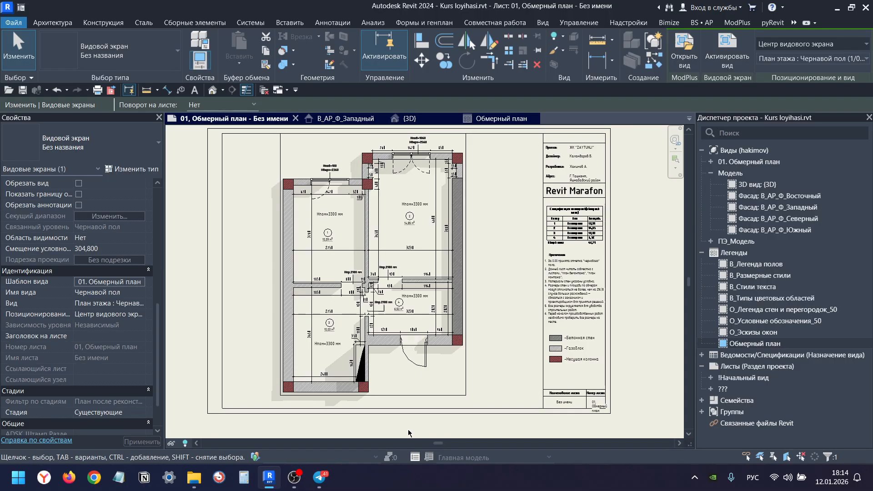
Set the ambient light to 30 in the view template's lighting settings and confirm the template.
middle_click_drag(396, 361, 361, 349)
scroll(386, 196, "up", 1)
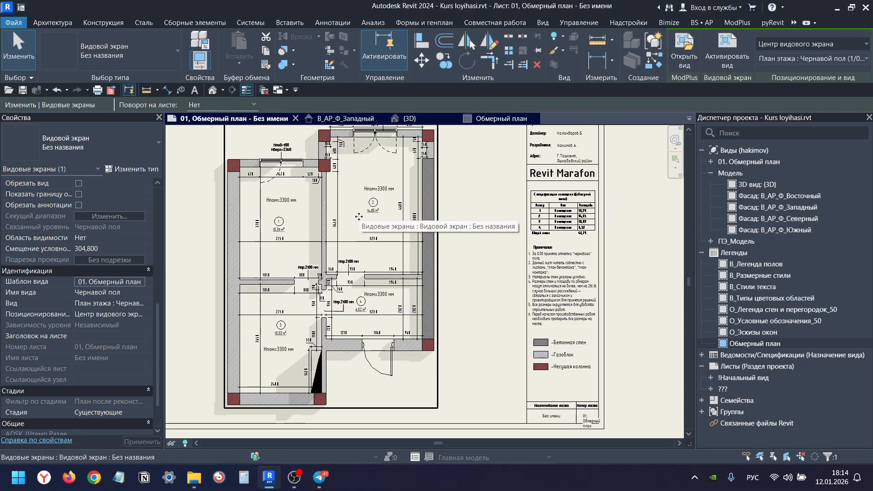
scroll(118, 236, "down", 2)
left_click(116, 227)
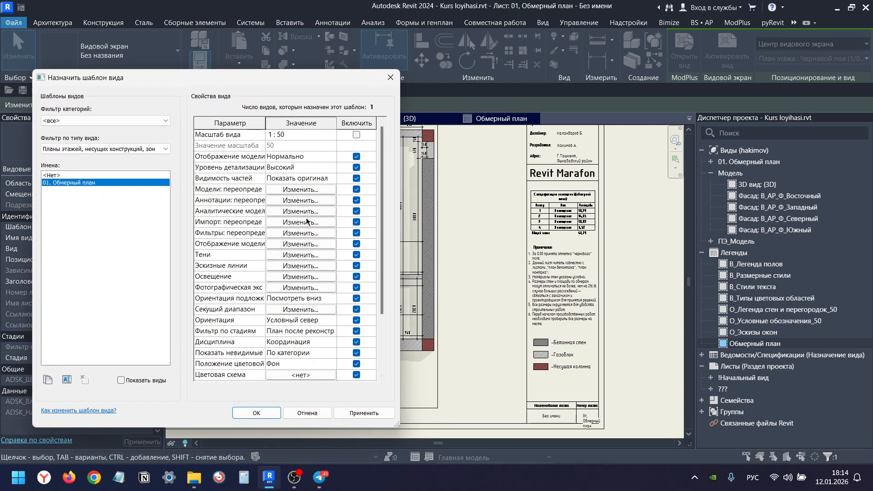
left_click(299, 276)
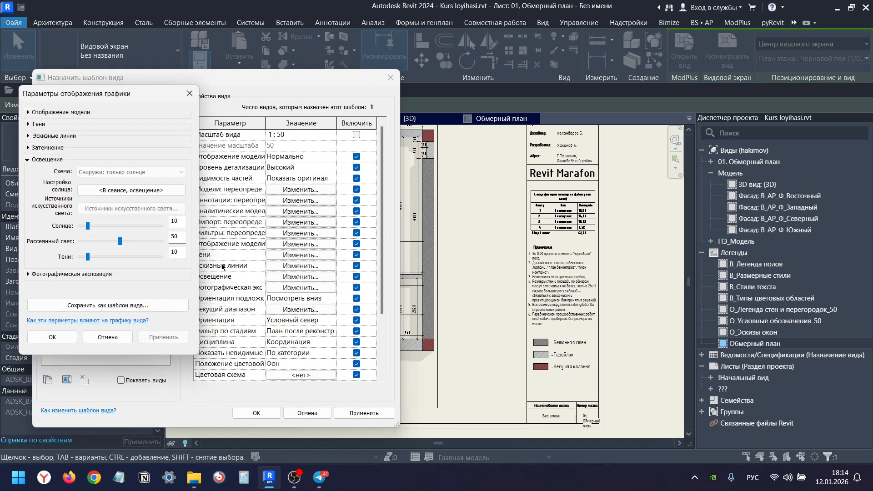
double_click(169, 237)
type("30")
left_click(52, 337)
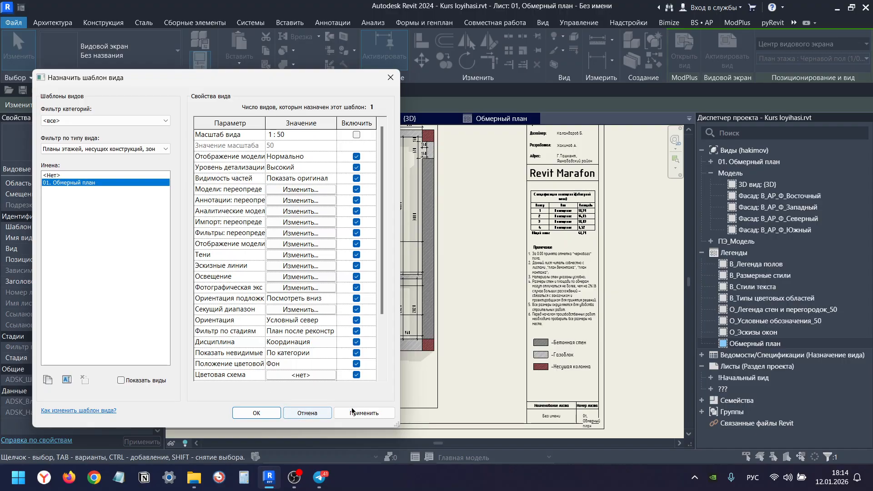
left_click(257, 413)
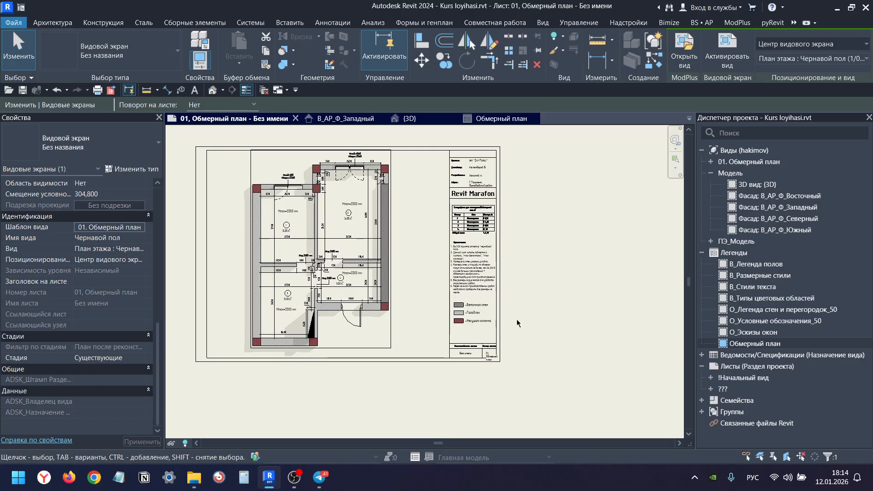
Deselect the floor plan viewport and activate its view on the sheet for editing near the shaft of room 3.
scroll(521, 293, "down", 2)
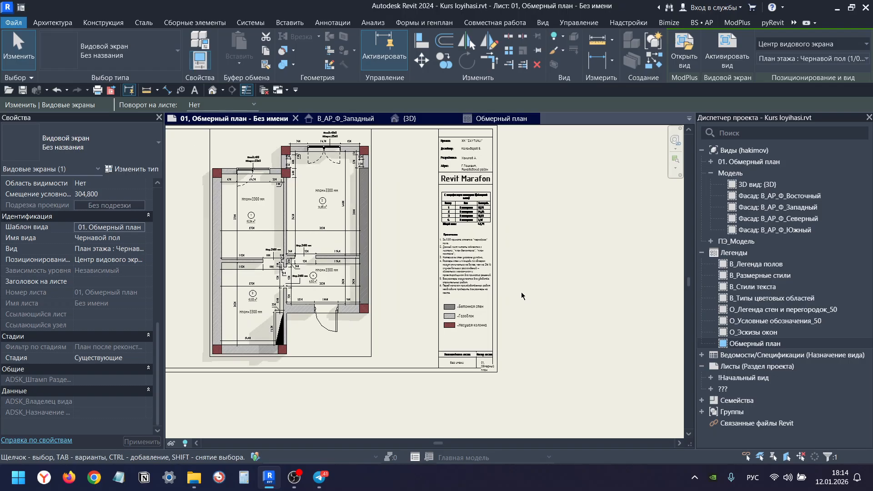
left_click(522, 293)
scroll(287, 328, "up", 2)
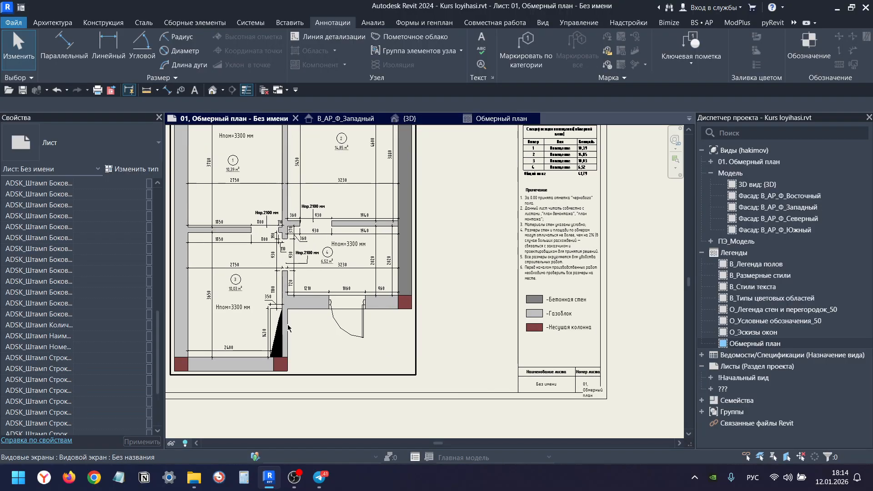
scroll(287, 328, "up", 2)
double_click(274, 322)
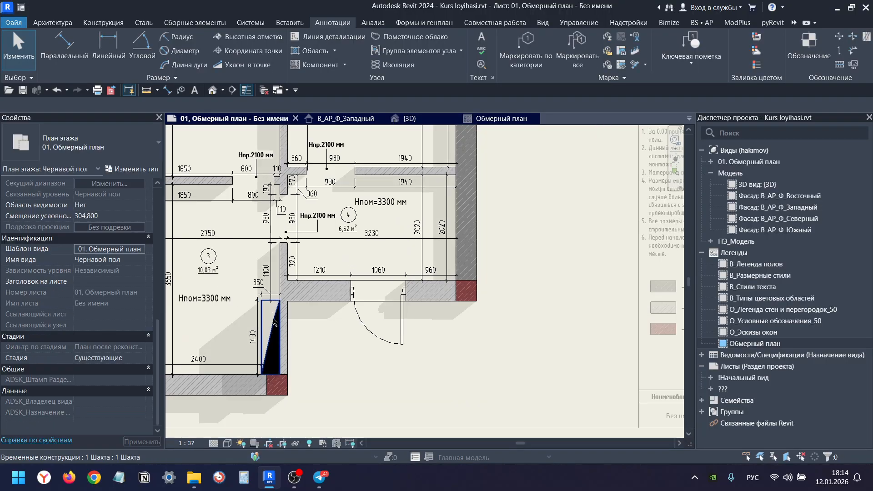
Set the height of the shaft beside room 3 to 2500 mm.
left_click(274, 322)
middle_click_drag(261, 359, 288, 335)
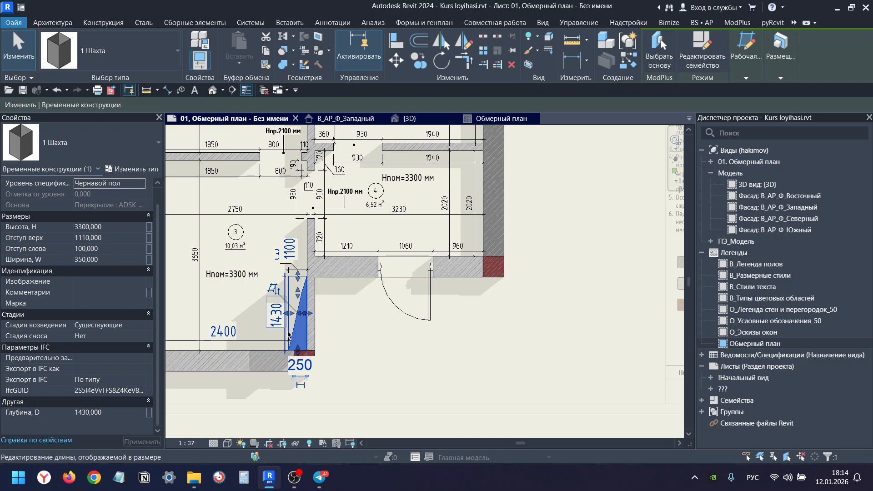
left_click(212, 379)
left_click(300, 313)
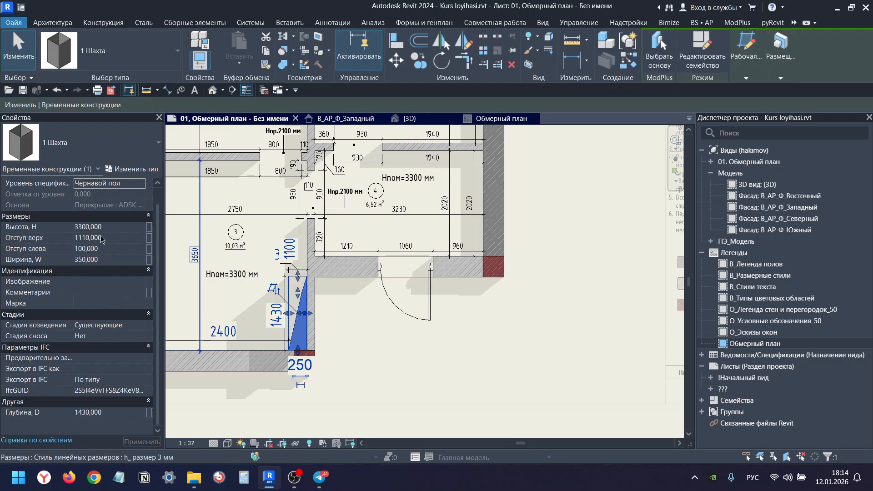
left_click(112, 226)
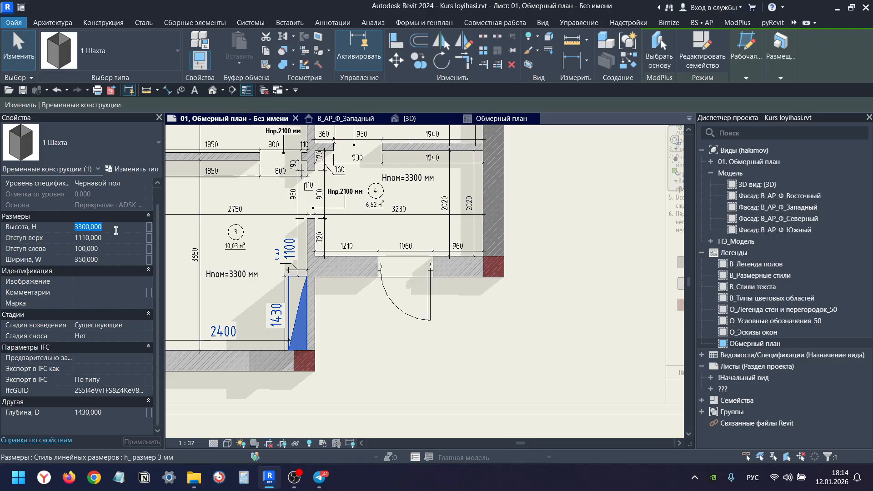
type("25")
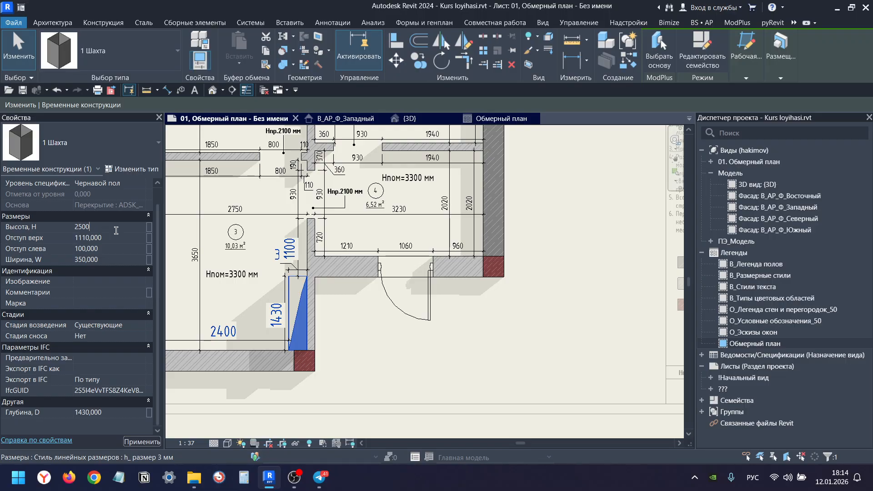
key("Return")
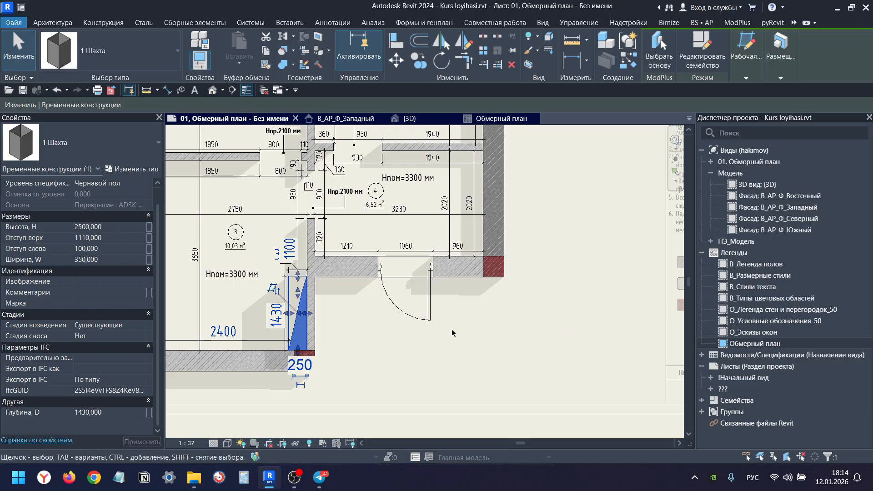
Set the shaft's height to 2000 mm and deselect it.
double_click(106, 224)
type("200")
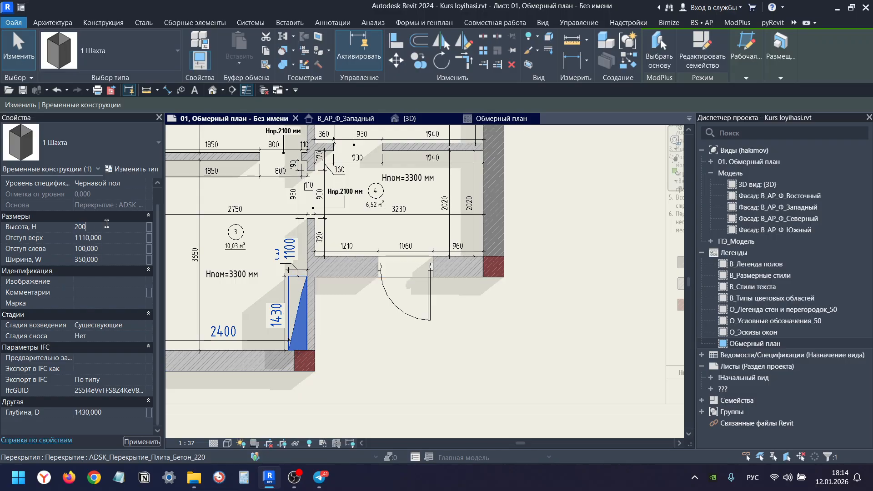
key("Return")
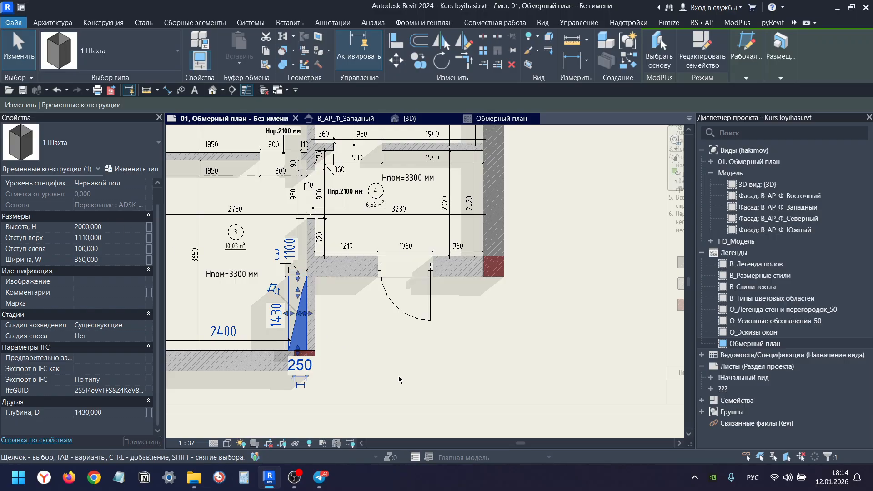
left_click(399, 377)
scroll(312, 328, "up", 1)
Set the shaft's height to 1000 mm and leave the activated plan view to return to the sheet.
left_click(285, 294)
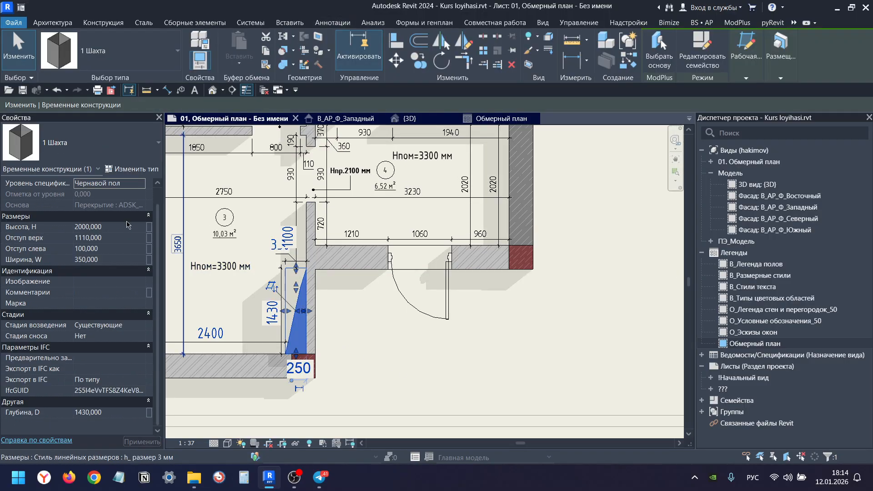
scroll(147, 269, "down", 2)
left_click(144, 227)
left_click(126, 236)
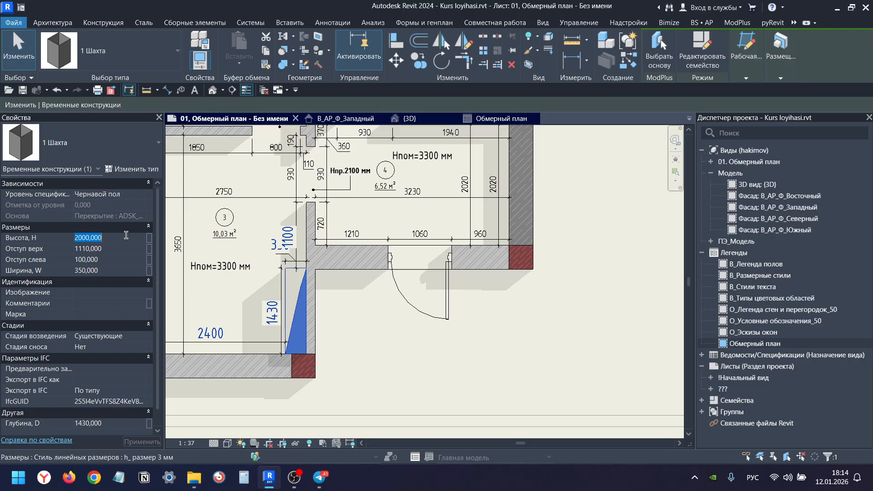
type("100")
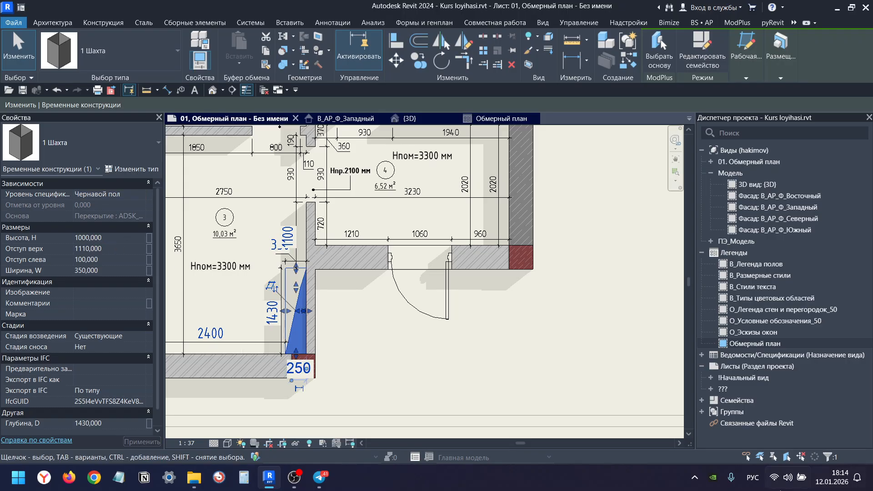
left_click(409, 355)
scroll(410, 355, "down", 5)
double_click(409, 355)
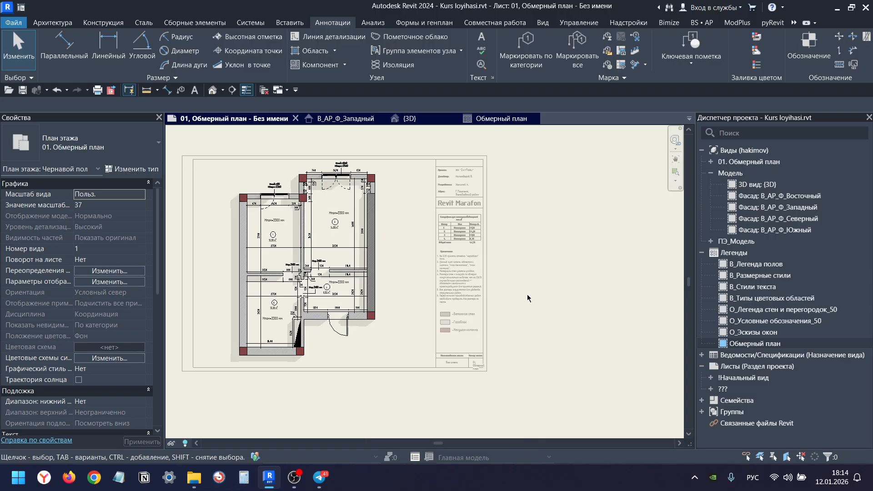
Activate the wall materials legend's view on the sheet for editing.
scroll(352, 298, "up", 5)
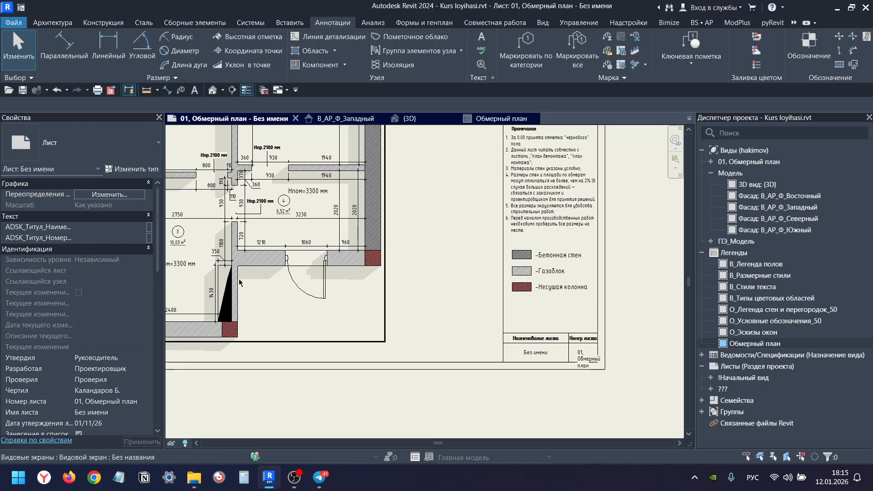
scroll(346, 319, "up", 3)
middle_click_drag(597, 235, 459, 237)
scroll(547, 228, "up", 3)
double_click(548, 241)
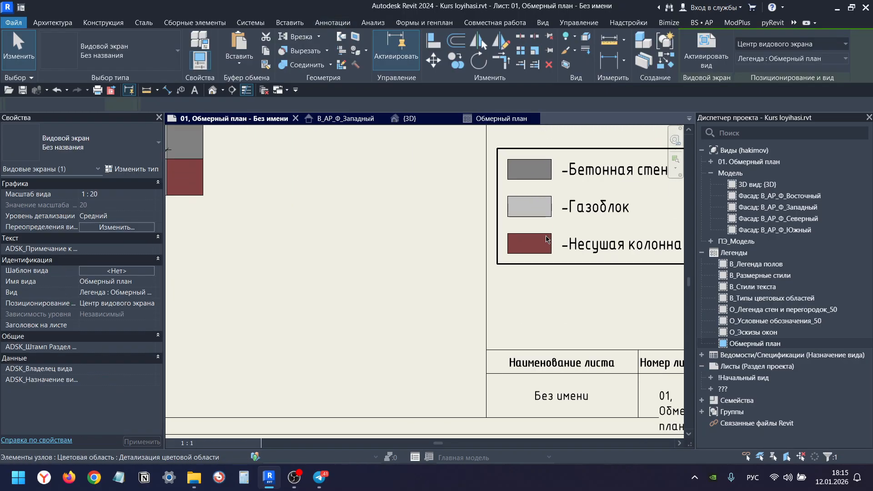
middle_click_drag(547, 257, 422, 248)
scroll(422, 253, "down", 1)
Copy the Несушая колонна swatch one row down in the legend and delete the surplus copy near the title block.
left_click(404, 248)
scroll(404, 245, "up", 3)
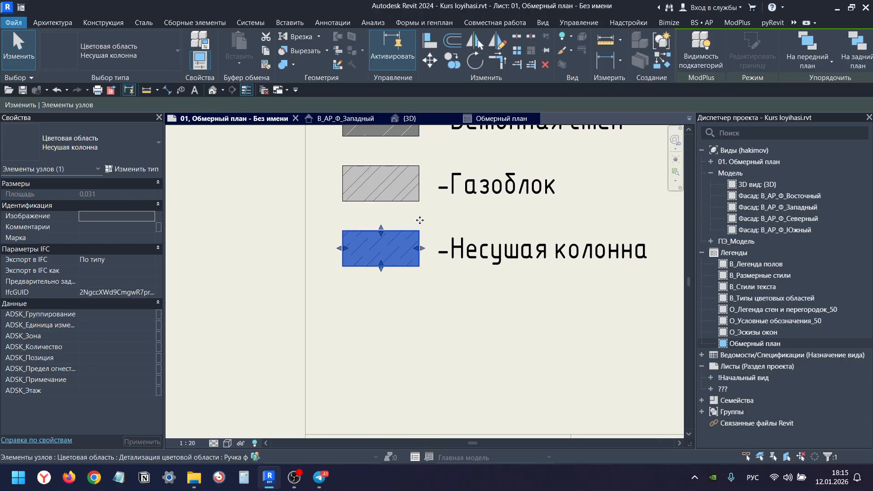
left_click(463, 65)
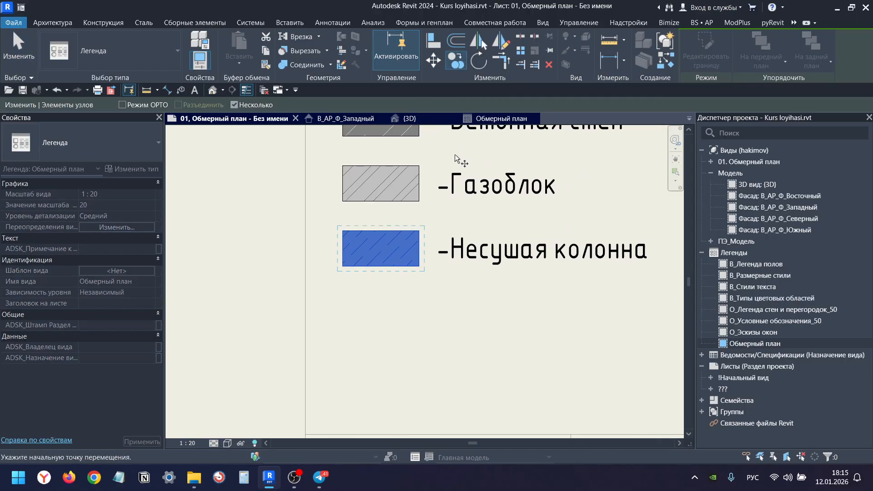
left_click(419, 184)
left_click(419, 249)
scroll(425, 368, "up", 4)
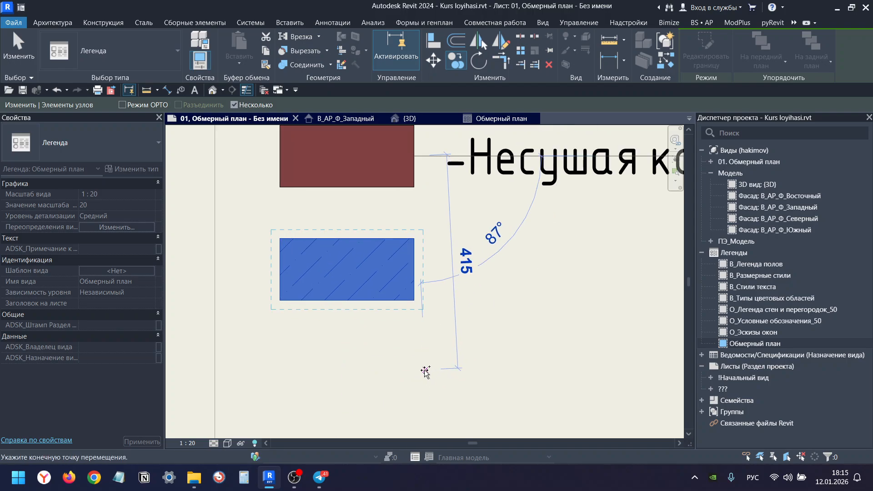
left_click(425, 370)
scroll(343, 319, "down", 3)
key("Escape")
scroll(368, 336, "down", 2)
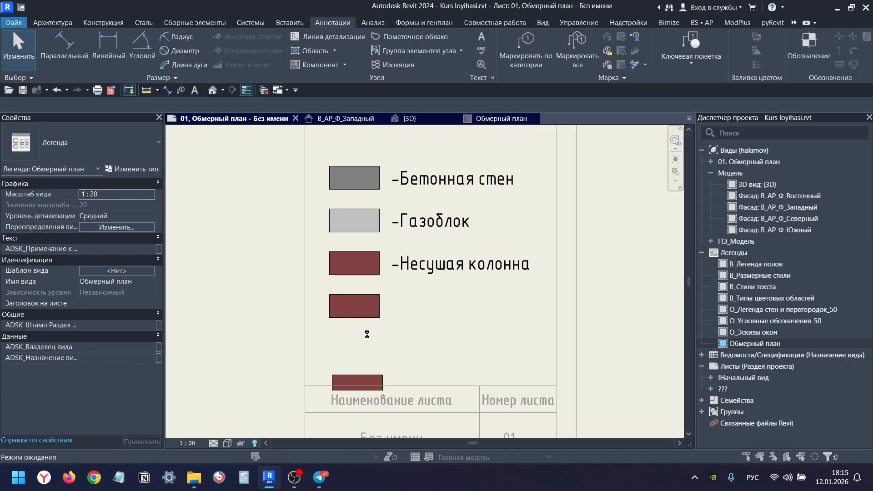
left_click(368, 380)
key("Delete")
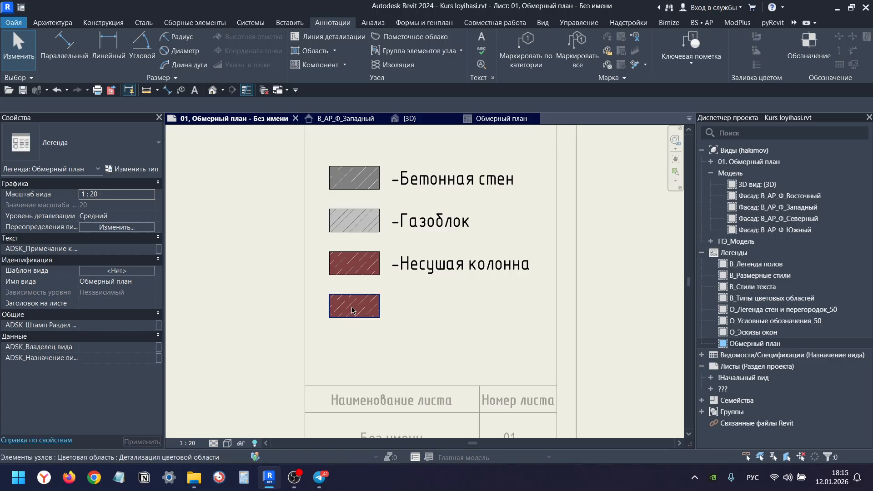
Examine the copied swatch's place in the legend relative to the rest of the sheet.
left_click(350, 311)
scroll(351, 303, "up", 2)
scroll(358, 328, "down", 3)
scroll(358, 331, "down", 5)
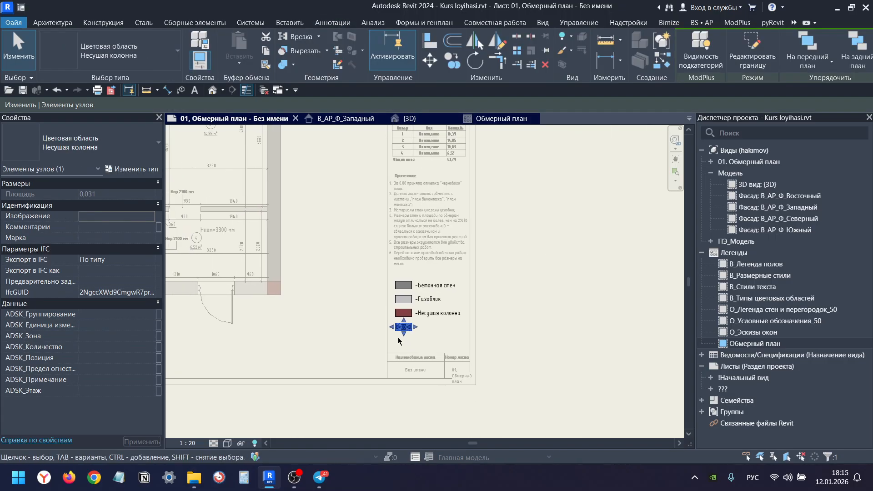
scroll(336, 332, "up", 1)
scroll(455, 314, "up", 2)
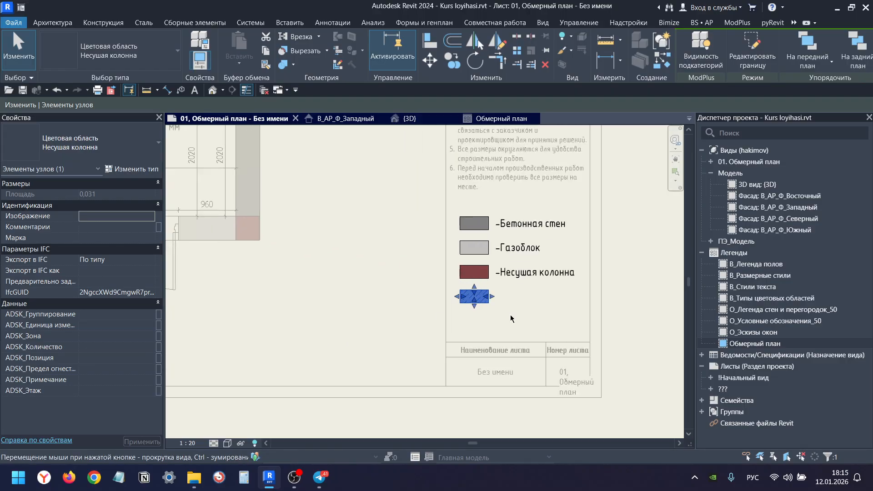
scroll(442, 275, "up", 2)
scroll(446, 279, "up", 1)
scroll(446, 279, "up", 1)
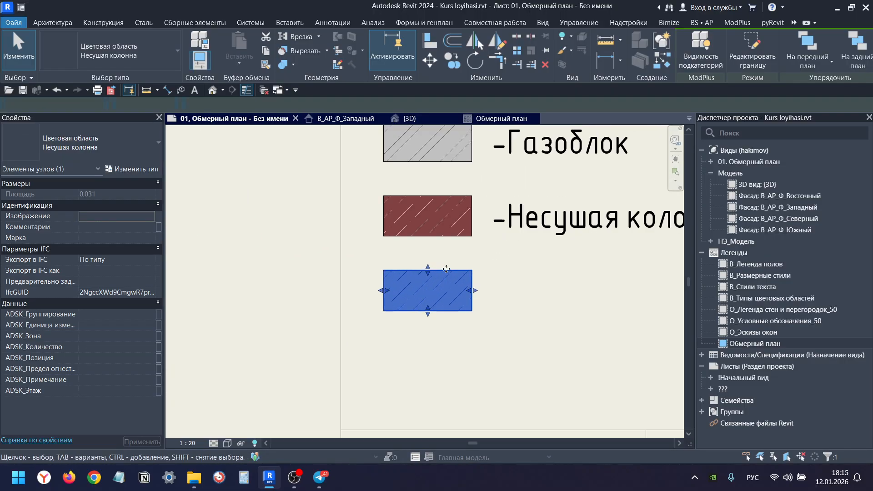
Try to reshape the copied swatch's boundary starting from its left edge, and discard the boundary edit.
double_click(419, 291)
scroll(412, 286, "up", 2)
left_click(318, 262)
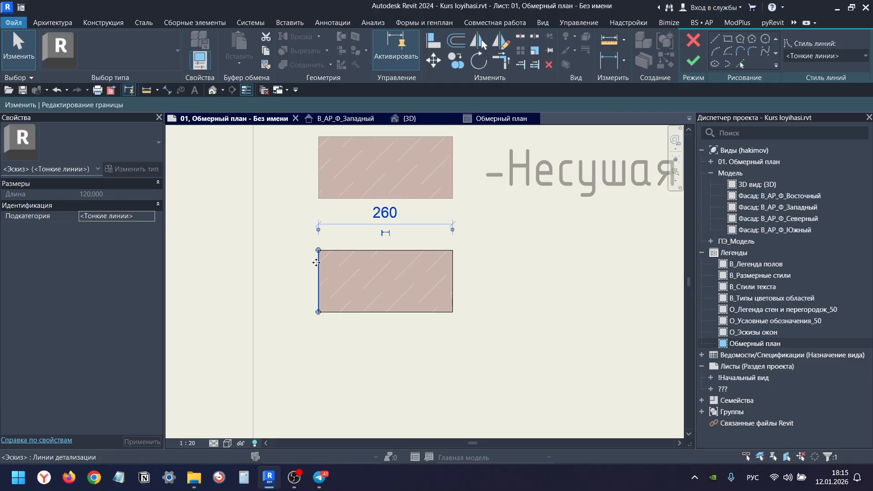
middle_click_drag(312, 273, 275, 266)
key("Delete")
left_click(296, 243)
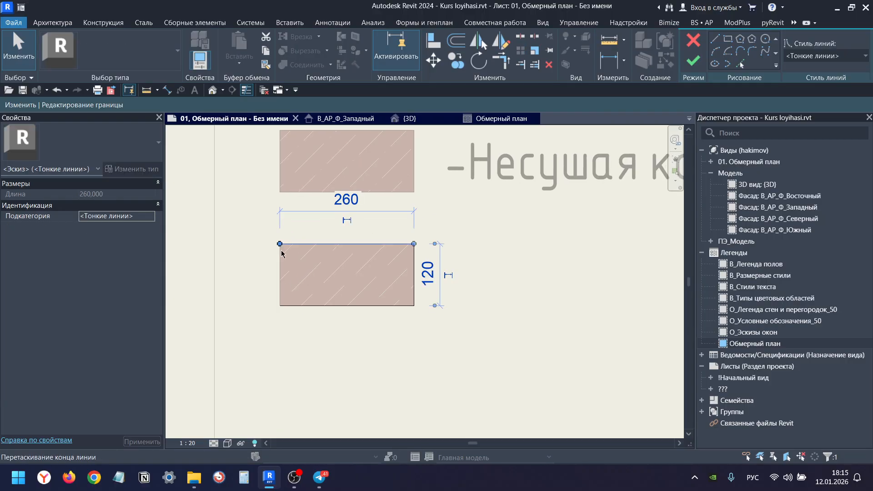
left_click_drag(280, 247, 278, 304)
key("Delete")
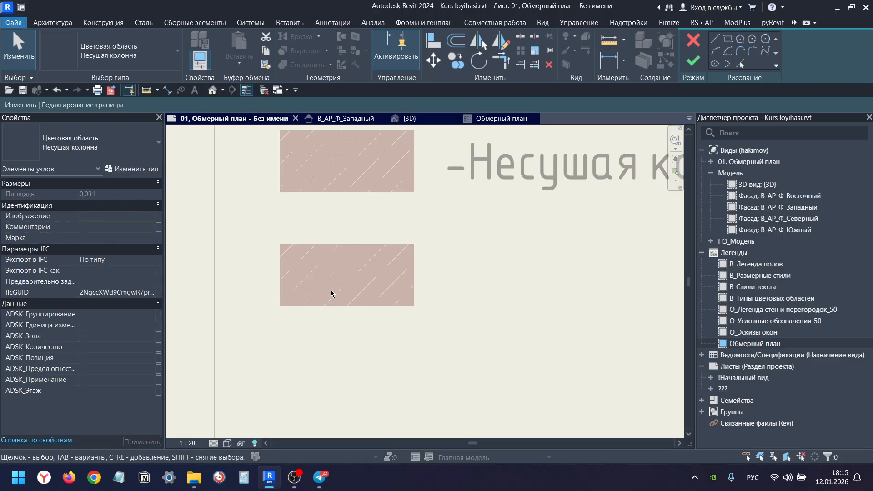
left_click(715, 38)
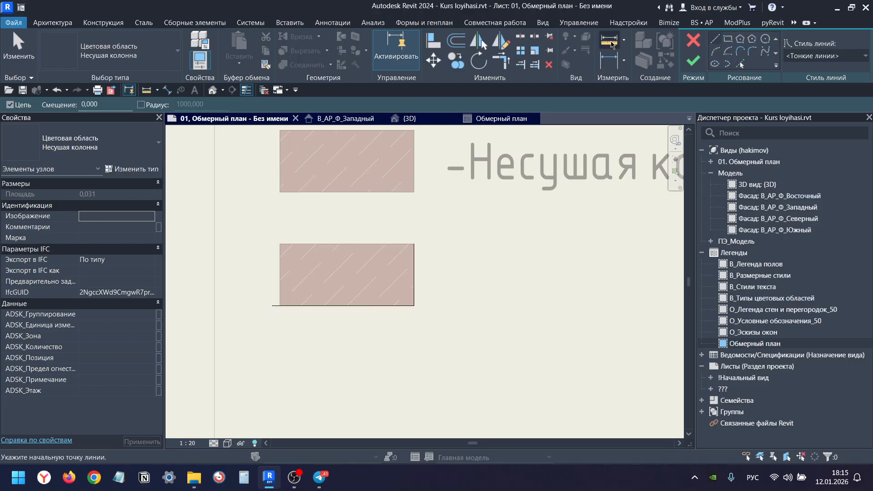
left_click(693, 41)
left_click(463, 252)
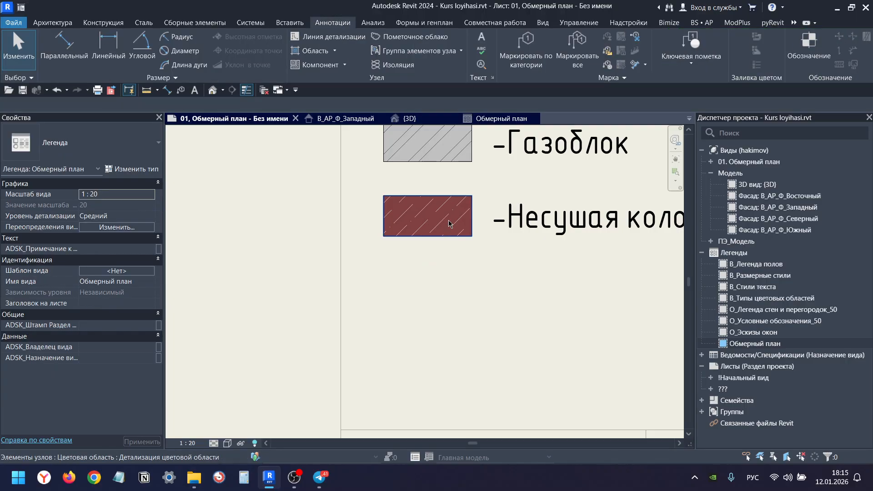
Copy the Несушая колонна swatch directly below itself, using the spacing between the existing legend rows.
left_click(453, 61)
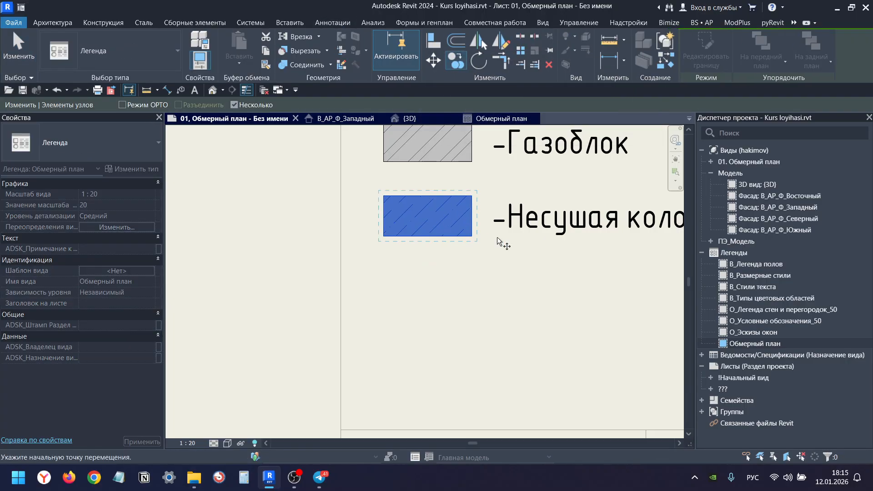
left_click(472, 162)
left_click(472, 237)
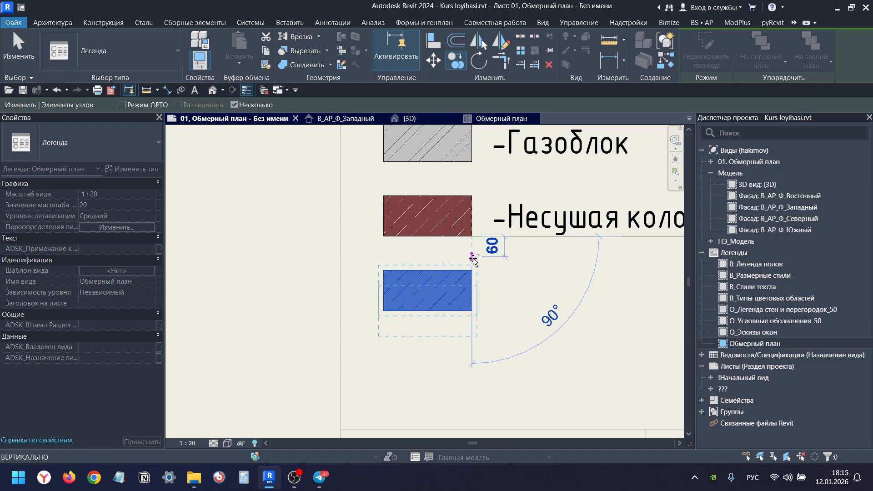
key("Escape")
scroll(422, 291, "up", 3)
middle_click_drag(422, 291, 389, 281)
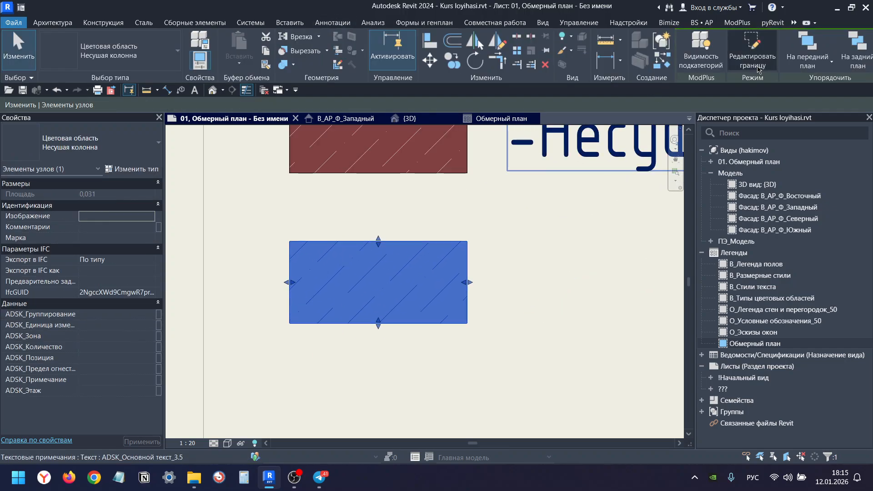
Reshape the copied swatch into its lower-right triangle with a corner-to-corner diagonal, delete its top edge, and finish the boundary.
left_click(753, 53)
left_click(290, 248)
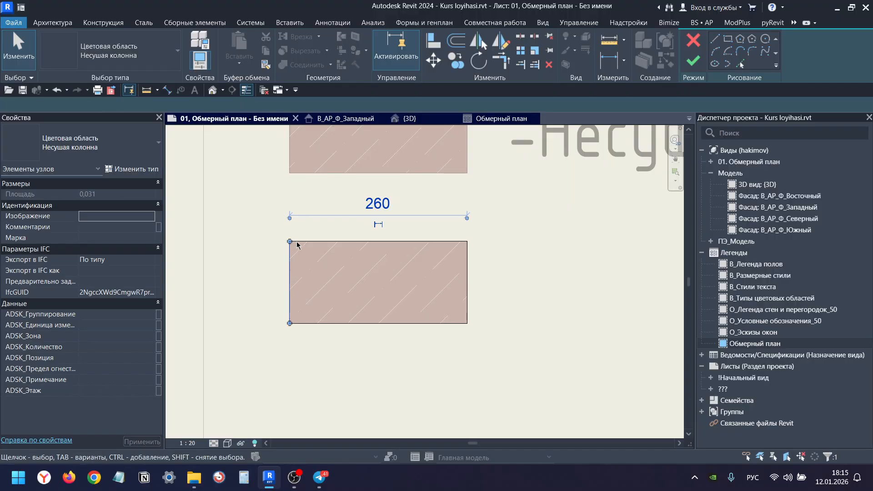
left_click_drag(290, 241, 467, 242)
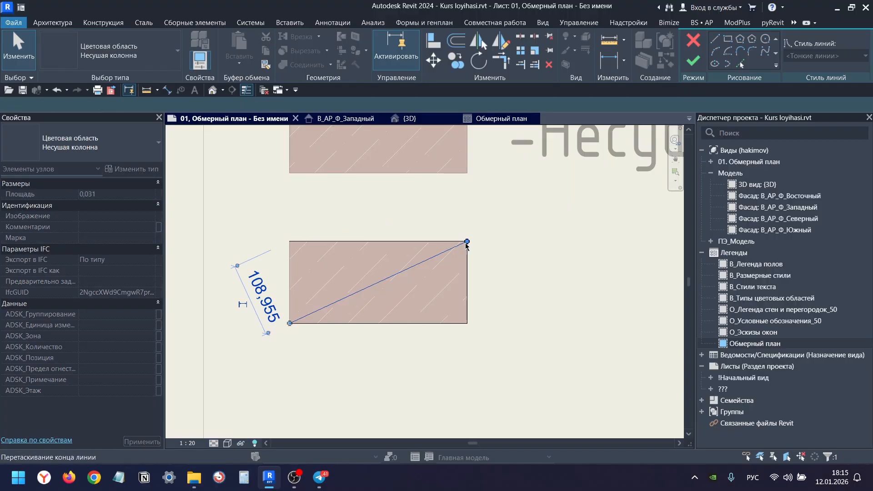
left_click(311, 214)
left_click(337, 242)
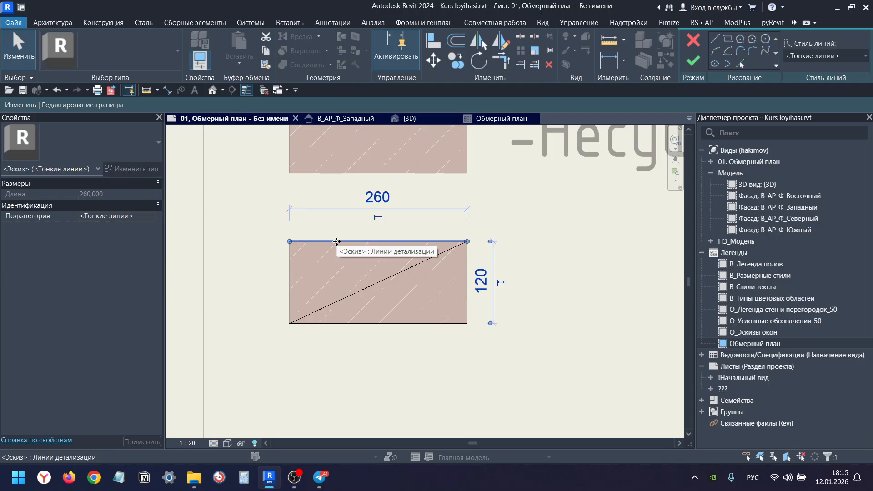
left_click(561, 157)
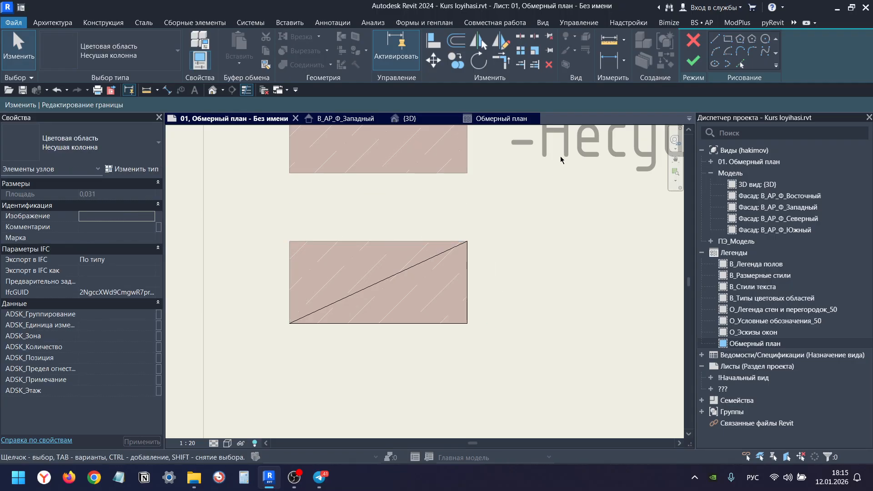
left_click(693, 63)
left_click(567, 228)
Duplicate the triangular region's Несушая колонна type as a new filled region type named Черный.
left_click(412, 294)
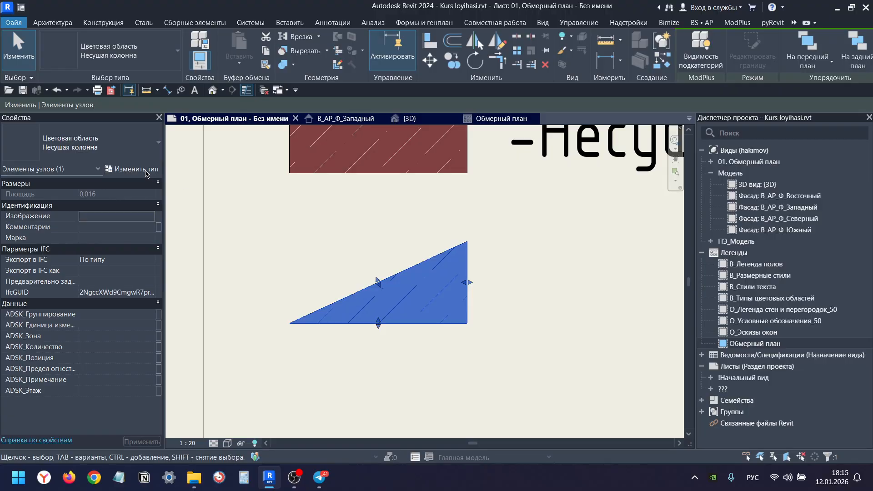
left_click(82, 143)
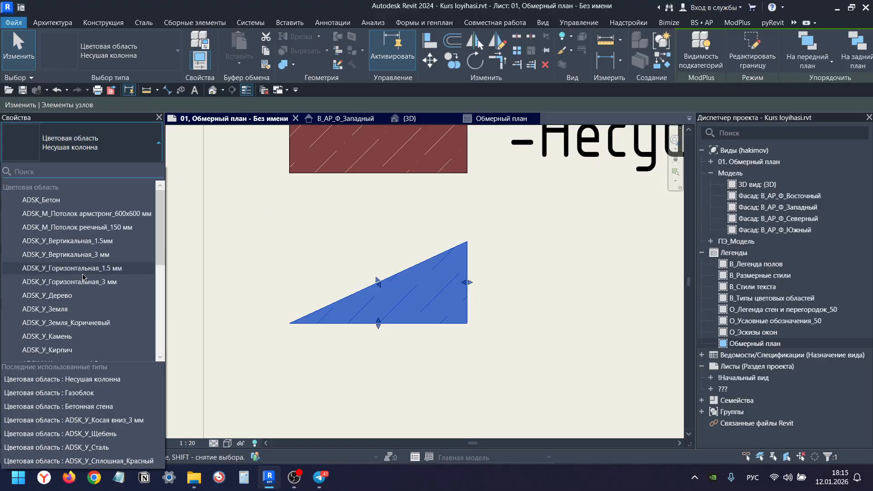
scroll(83, 276, "down", 6)
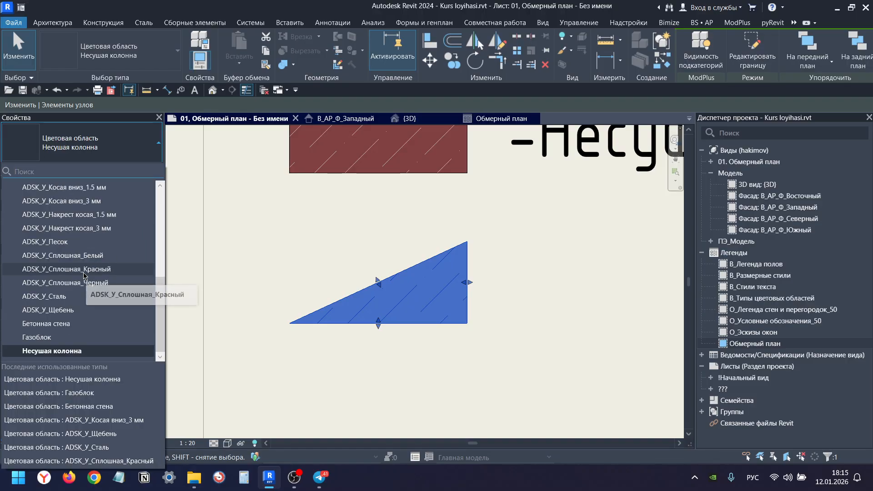
key("Escape")
left_click(136, 169)
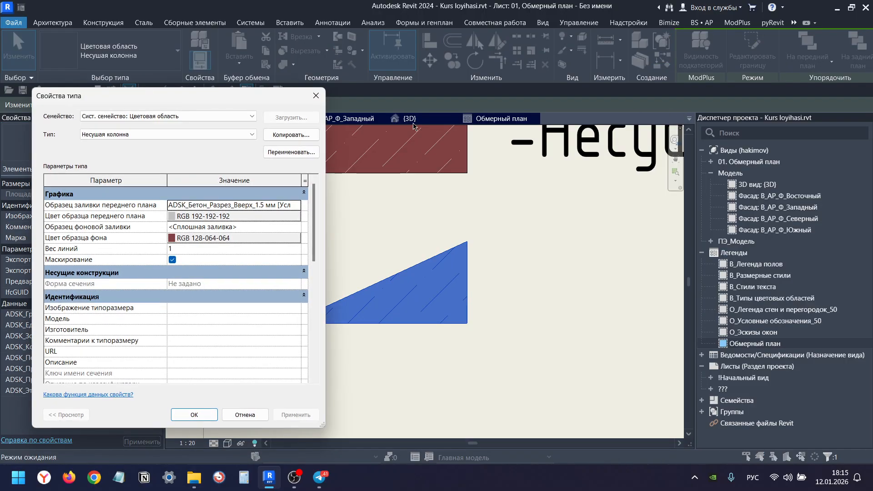
left_click(299, 135)
key("alt+shift")
type("X")
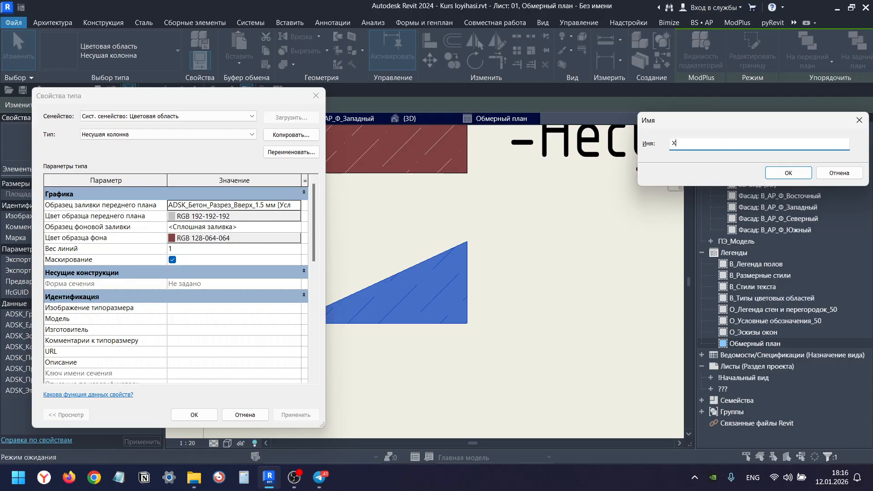
key("BackSpace")
key("alt+shift")
type("Черный")
key("Return")
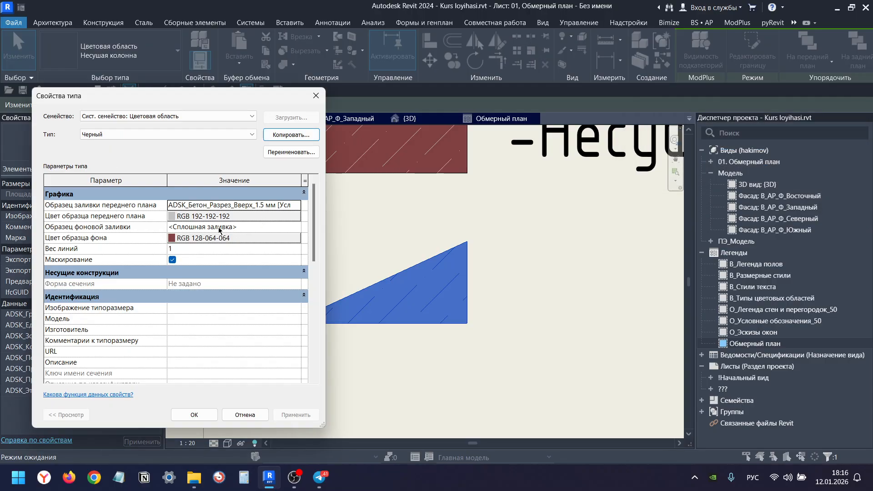
Try <Без образца> as the foreground fill pattern of the Черный type.
left_click(299, 233)
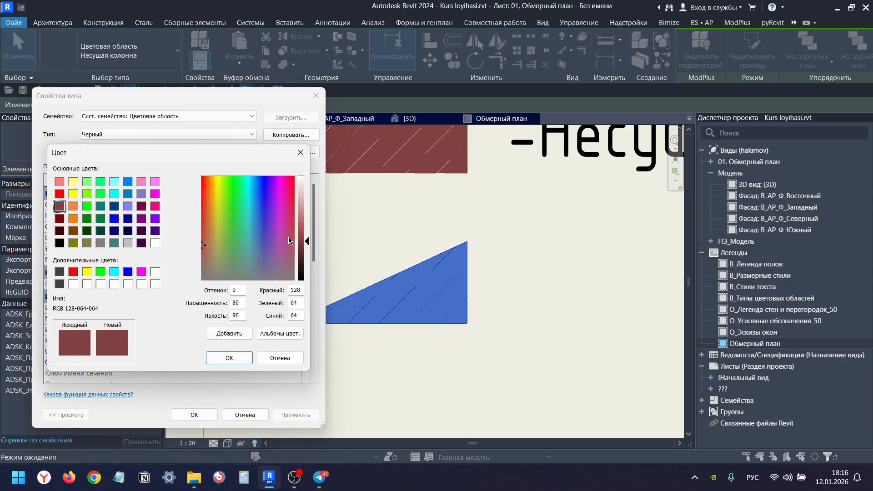
left_click(230, 358)
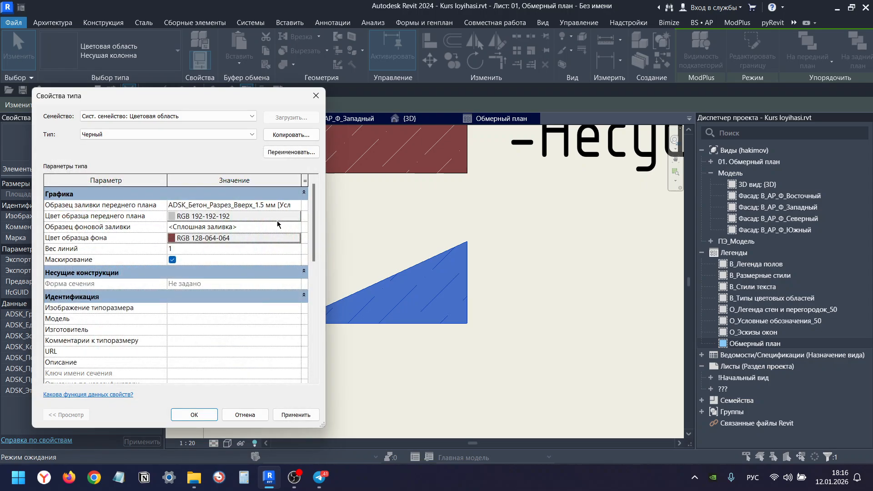
left_click(294, 207)
left_click(294, 205)
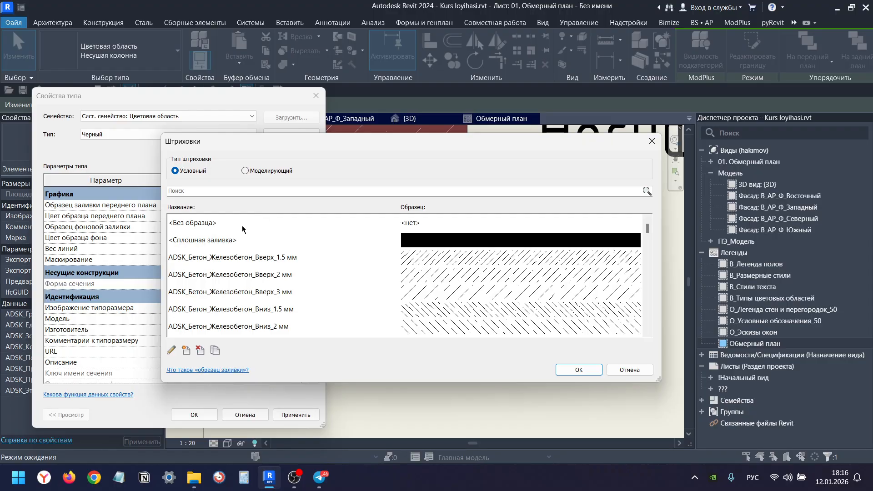
left_click(242, 224)
left_click(563, 370)
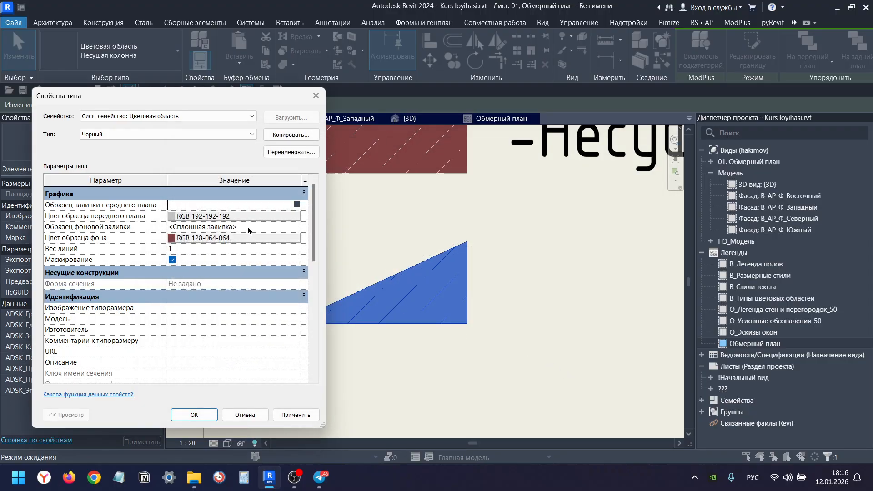
Give the Черный type a <Сплошная заливка> foreground pattern in black, and apply it to the triangle.
left_click(296, 206)
left_click(212, 240)
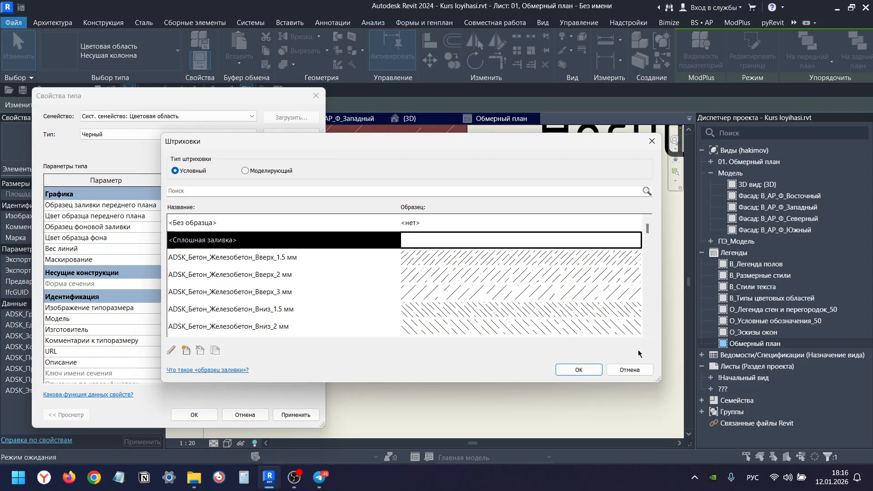
left_click(579, 370)
left_click(218, 215)
left_click(218, 216)
left_click(60, 243)
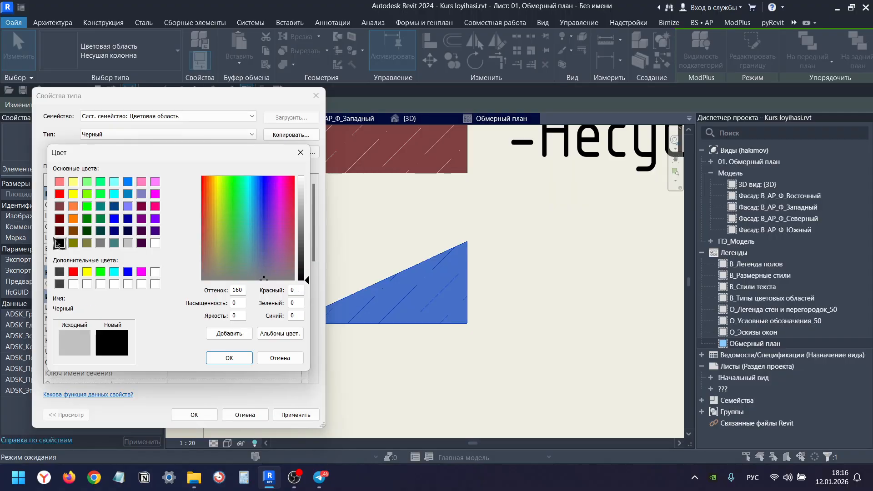
left_click(238, 362)
left_click(299, 415)
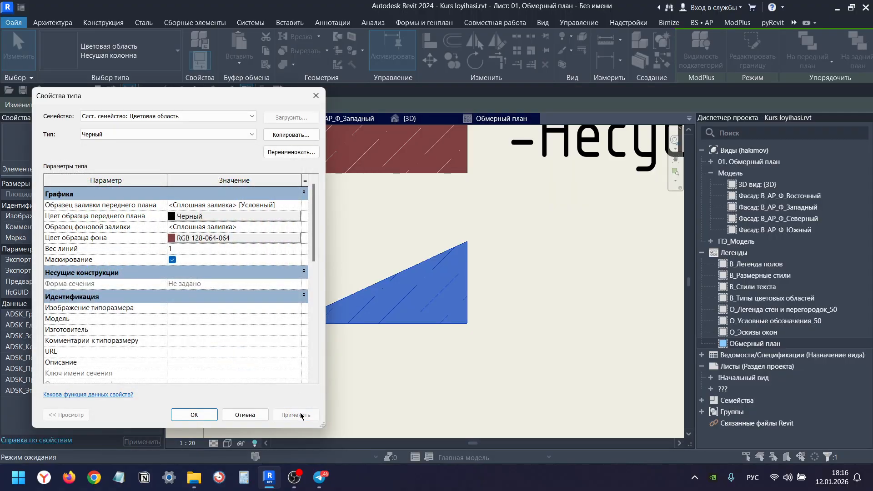
left_click(194, 415)
left_click(318, 350)
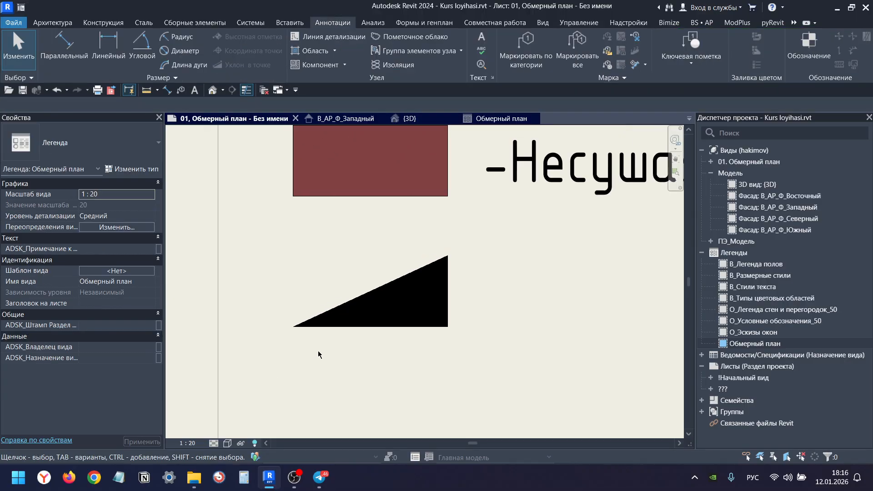
Complete the black triangle's rectangular outline with thin detail lines along its open upper and left edges.
scroll(337, 348, "down", 2)
scroll(337, 342, "down", 3)
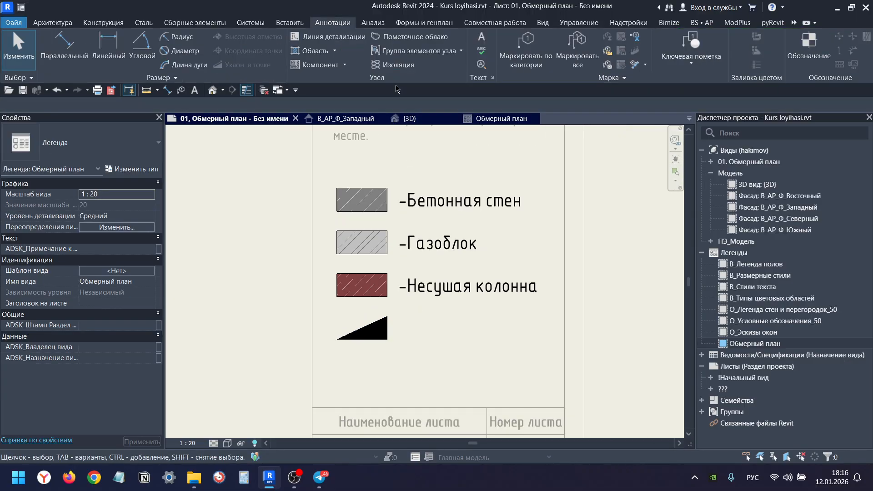
left_click(314, 36)
left_click(390, 293)
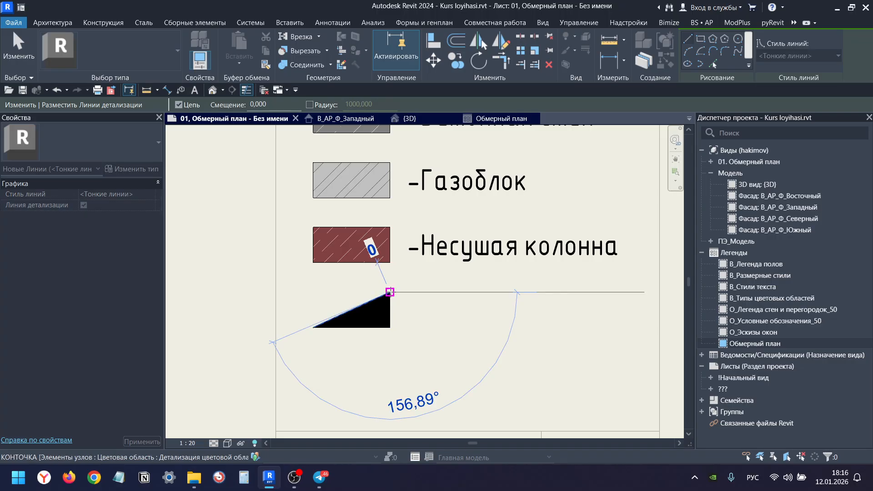
left_click(313, 292)
left_click(313, 328)
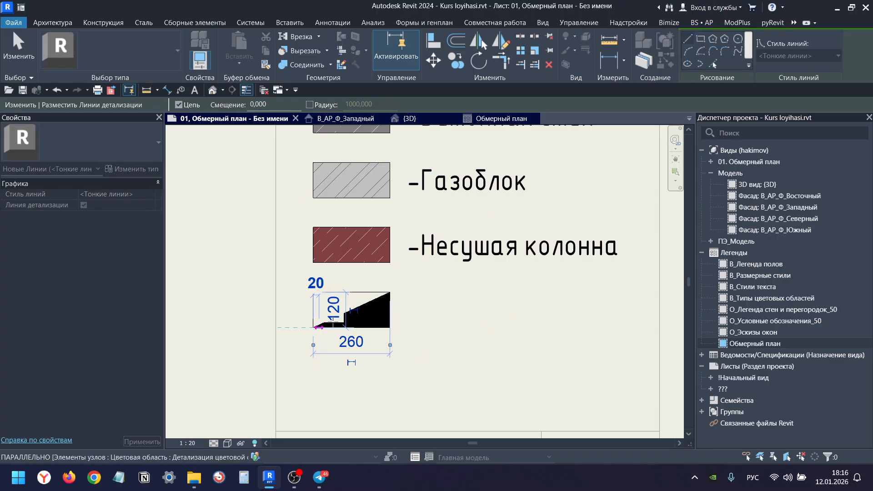
scroll(356, 328, "down", 3)
key("Escape")
key("Escape")
Copy the Несушая колонна label one row down, beside the half-filled black swatch.
scroll(343, 272, "up", 4)
left_click(344, 272)
scroll(371, 286, "up", 1)
middle_click_drag(371, 286, 404, 293)
left_click(419, 60)
left_click(280, 281)
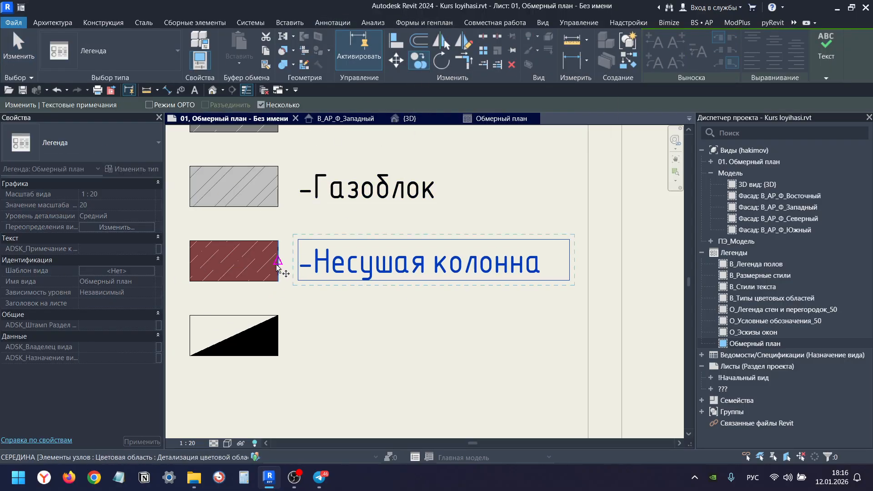
left_click(278, 356)
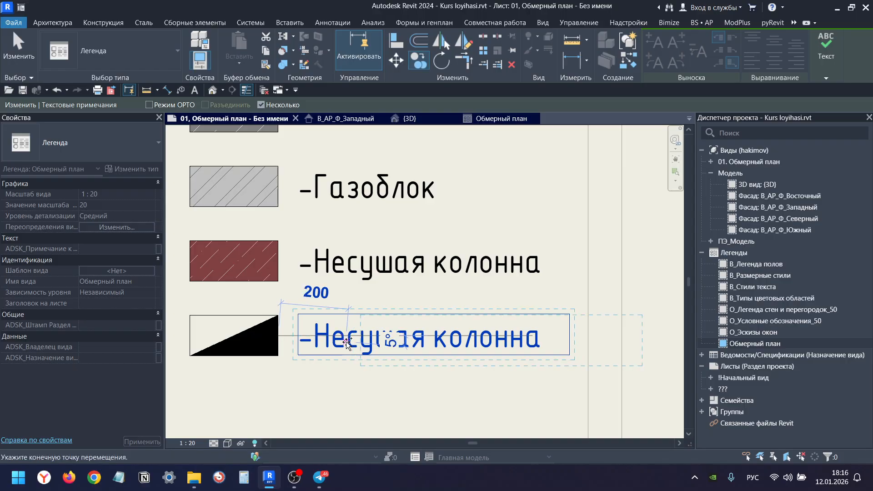
key("Escape")
Change the copied label's wording after the dash to Шахта.
left_click(324, 339)
left_click_drag(319, 339, 576, 344)
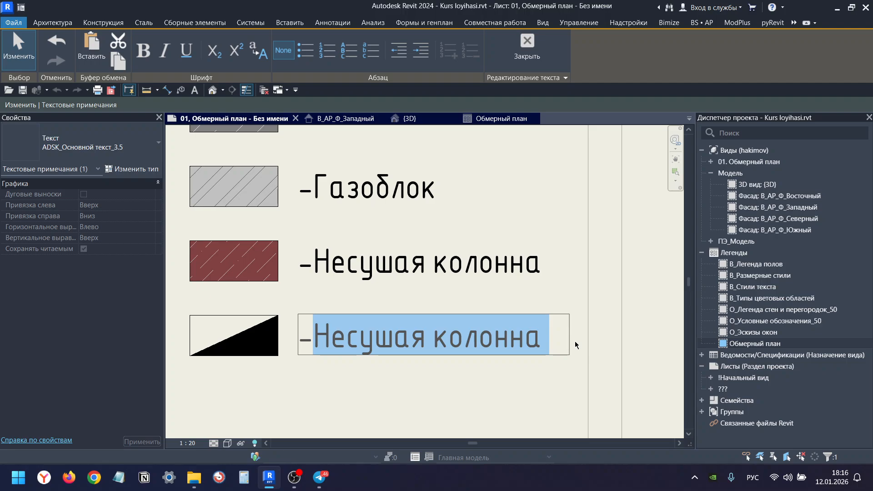
type("Шахта")
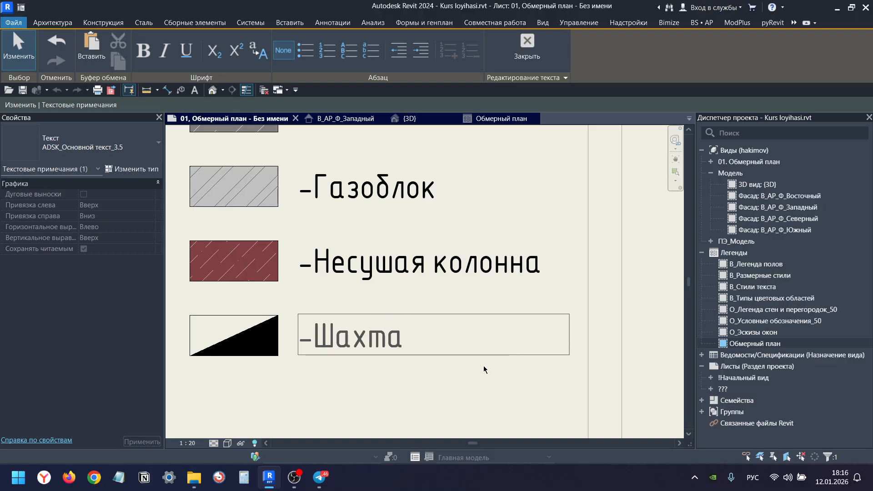
left_click(485, 370)
scroll(473, 363, "down", 2)
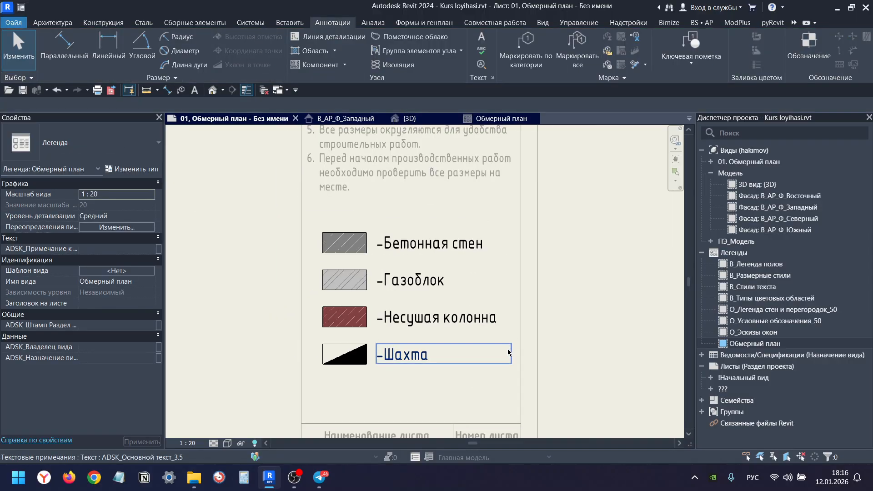
left_click(463, 340)
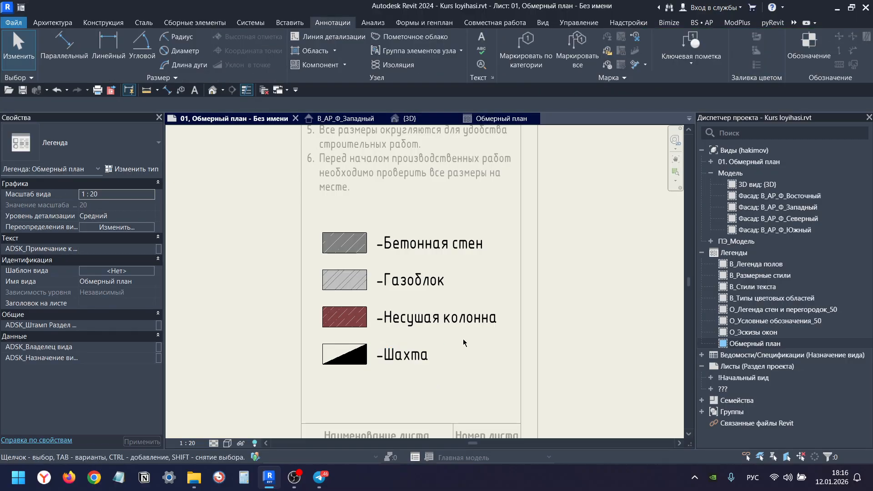
left_click(464, 324)
Leave legend editing and return to the sheet itself.
scroll(473, 331, "down", 2)
middle_click_drag(477, 335, 470, 339)
left_click(545, 282)
double_click(546, 282)
Examine the whole sheet, comparing the floor plan with the room schedule, notes and materials legend.
scroll(462, 256, "down", 4)
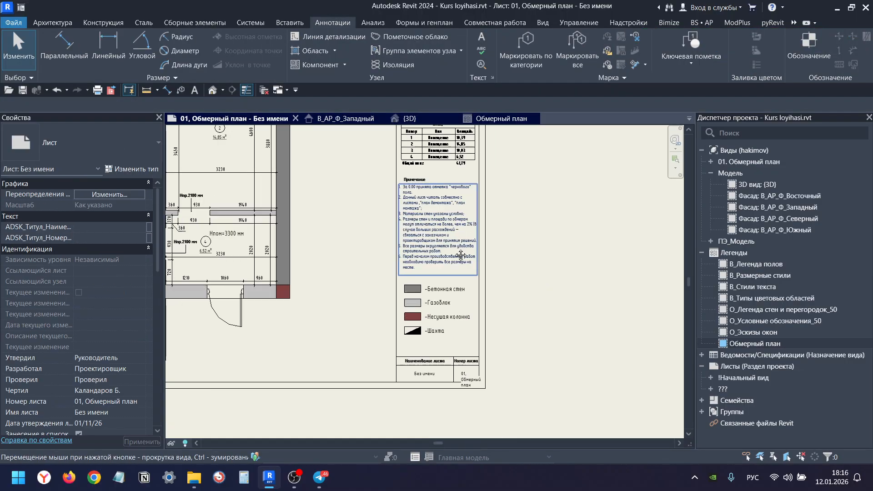
middle_click_drag(481, 235, 520, 255)
middle_click_drag(437, 252, 473, 297)
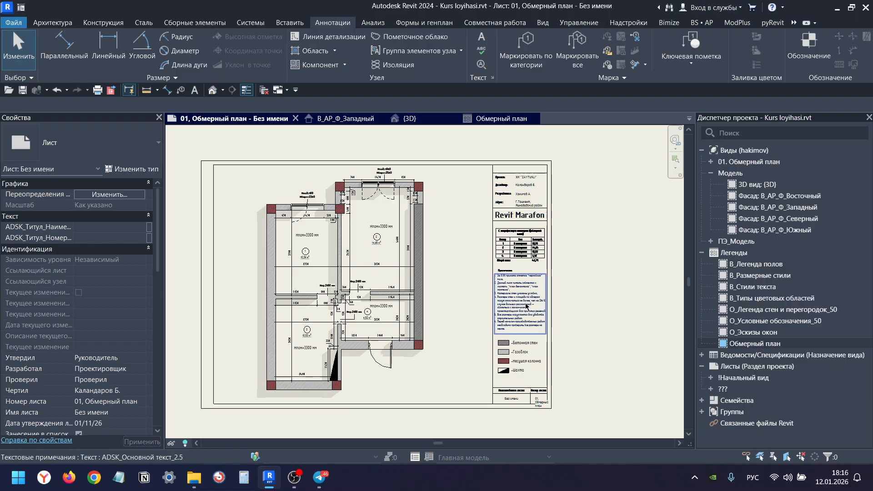
scroll(448, 361, "up", 3)
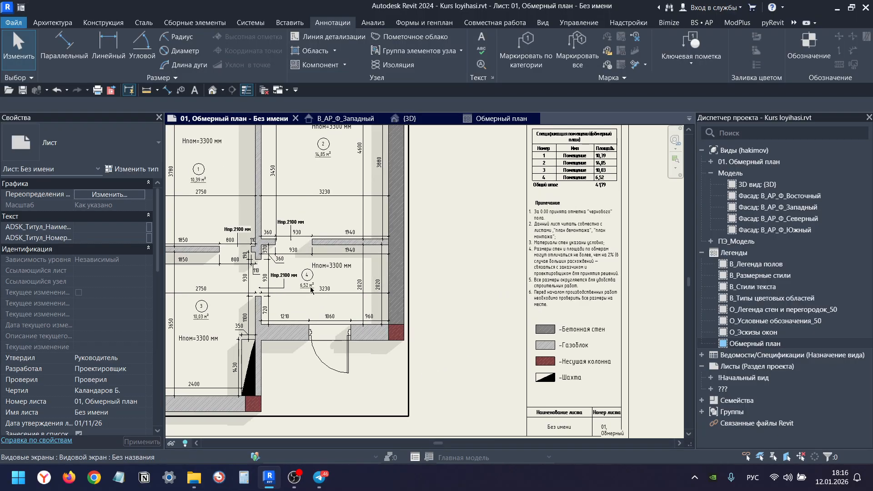
scroll(355, 273, "up", 4)
scroll(355, 273, "down", 5)
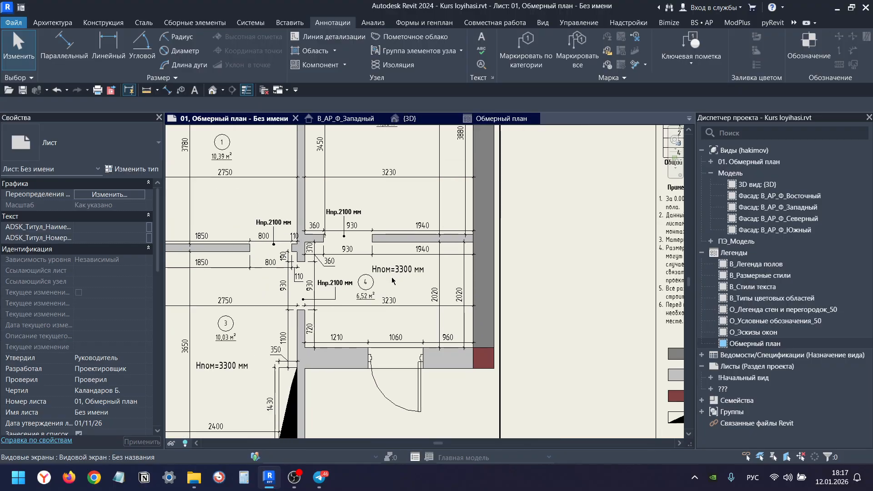
scroll(468, 195, "up", 5)
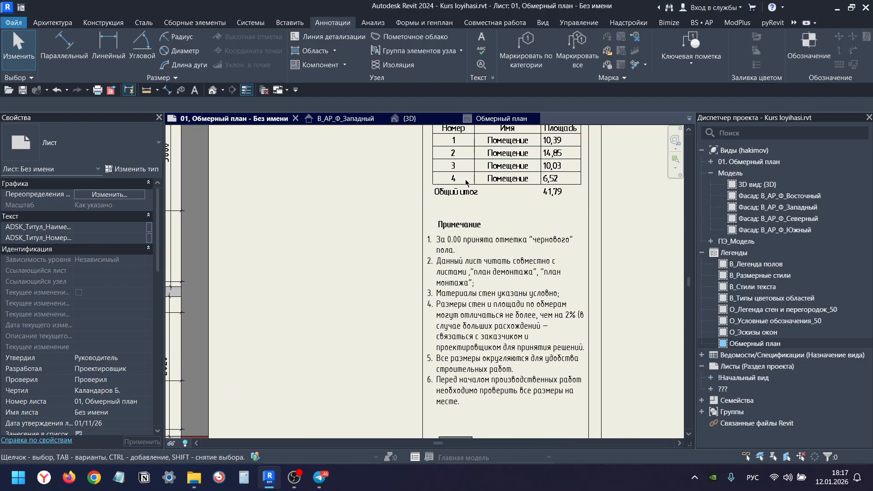
scroll(469, 190, "down", 5)
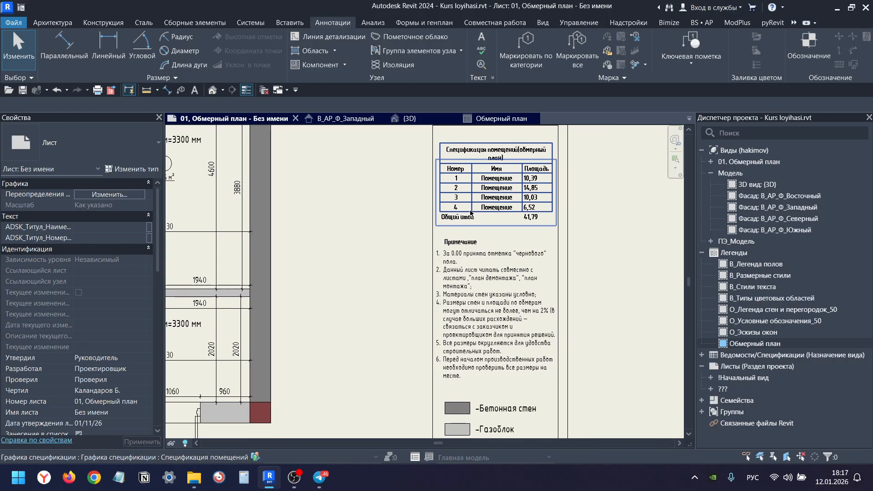
middle_click_drag(470, 202, 562, 250)
middle_click_drag(294, 248, 400, 239)
scroll(401, 236, "up", 1)
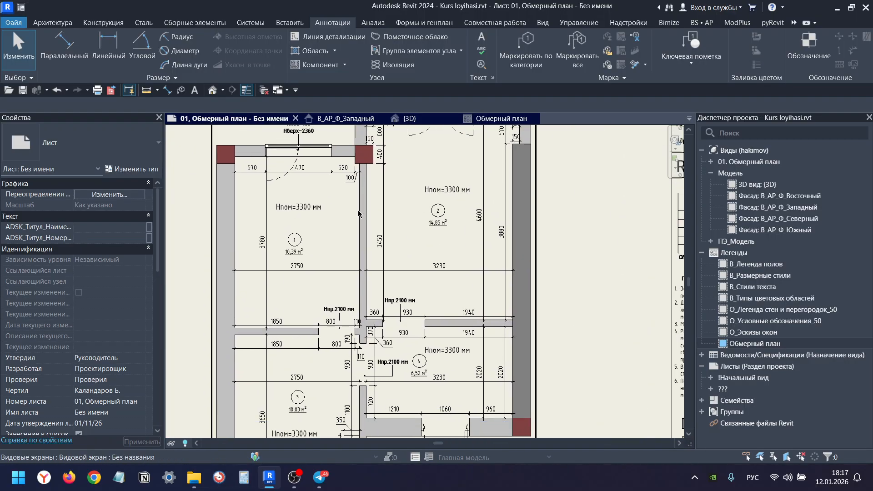
scroll(403, 237, "down", 5)
middle_click_drag(458, 301, 420, 305)
scroll(435, 302, "up", 3)
scroll(372, 261, "down", 3)
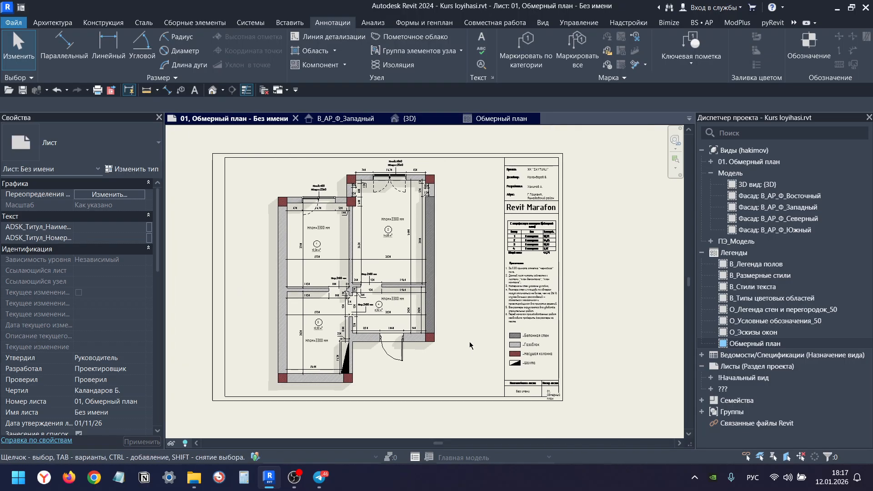
Examine the sheet name and sheet number cells in the title block, including how their text fits.
scroll(514, 392, "up", 5)
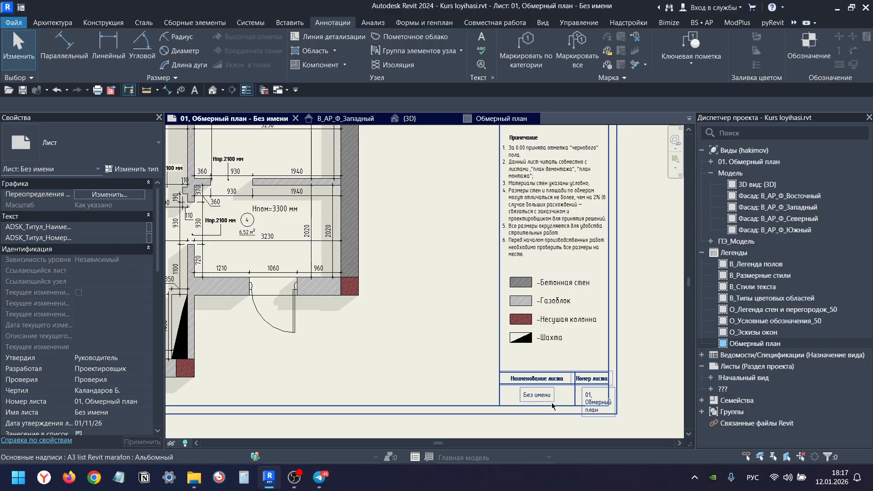
scroll(553, 407, "up", 4)
left_click(553, 404)
scroll(514, 332, "up", 2)
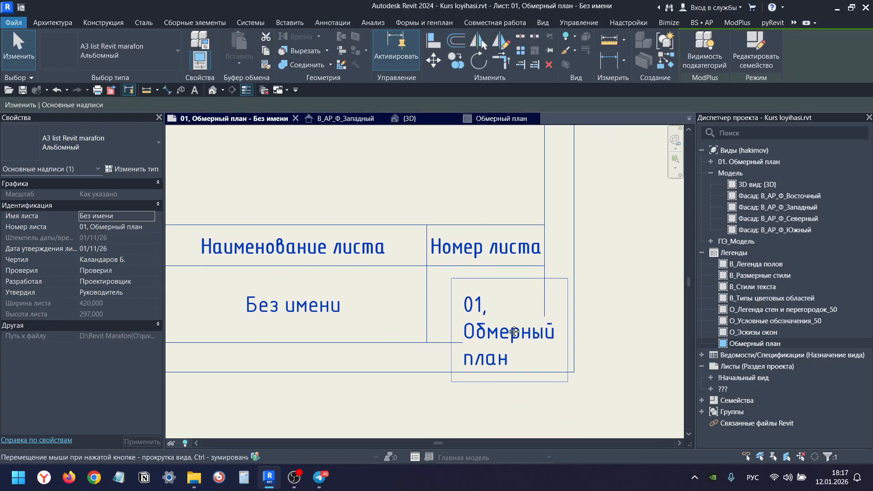
middle_click_drag(514, 332, 496, 306)
scroll(473, 312, "up", 2)
key("Escape")
left_click(473, 311)
scroll(473, 312, "down", 2)
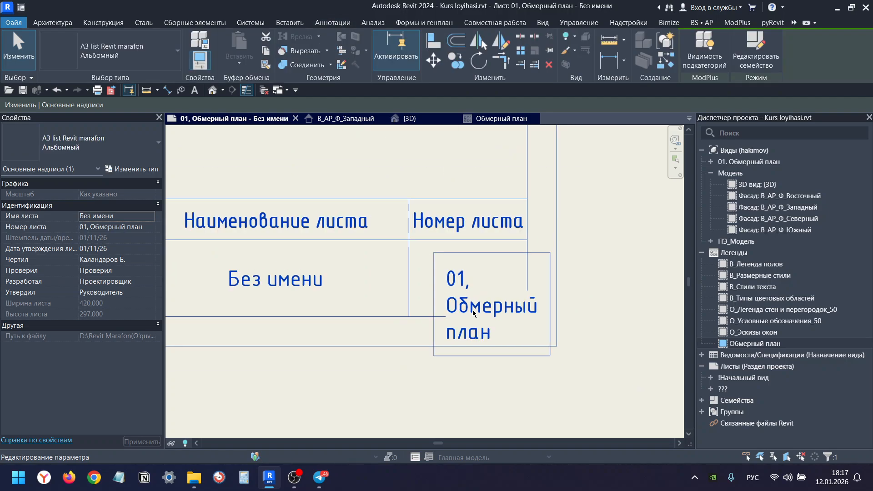
scroll(473, 313, "down", 2)
scroll(475, 315, "up", 2)
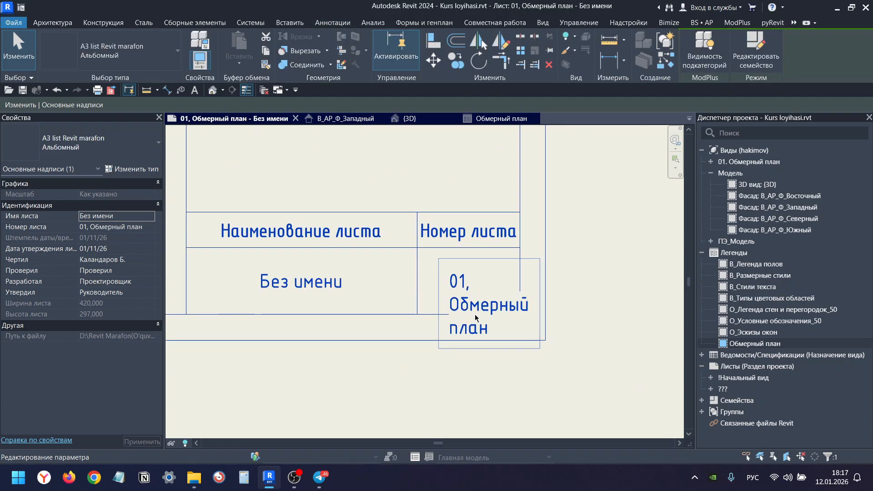
scroll(302, 282, "up", 2)
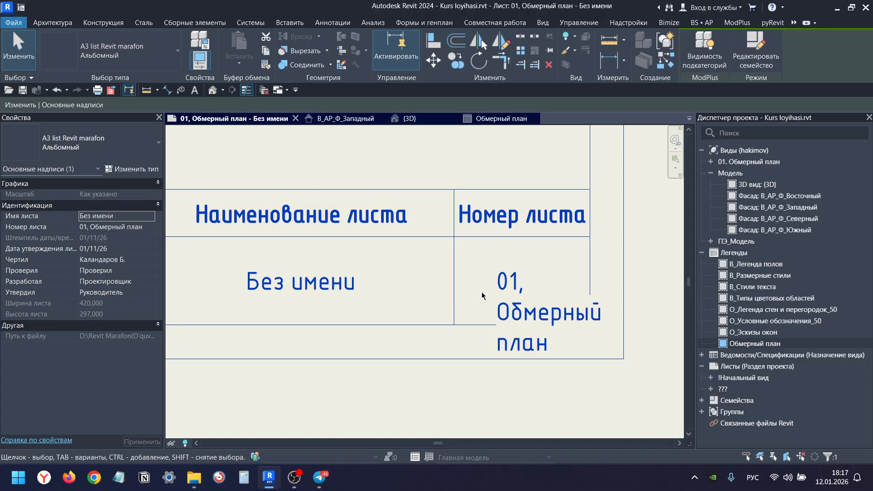
scroll(500, 241, "down", 2)
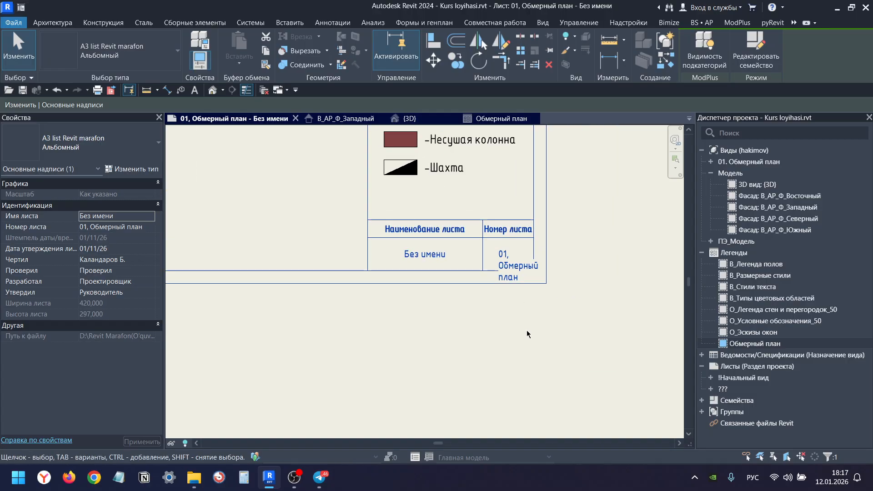
Open the A3 title block family and check the parameters of its sheet number label, leaving them as they are.
left_click(503, 332)
left_click(517, 279)
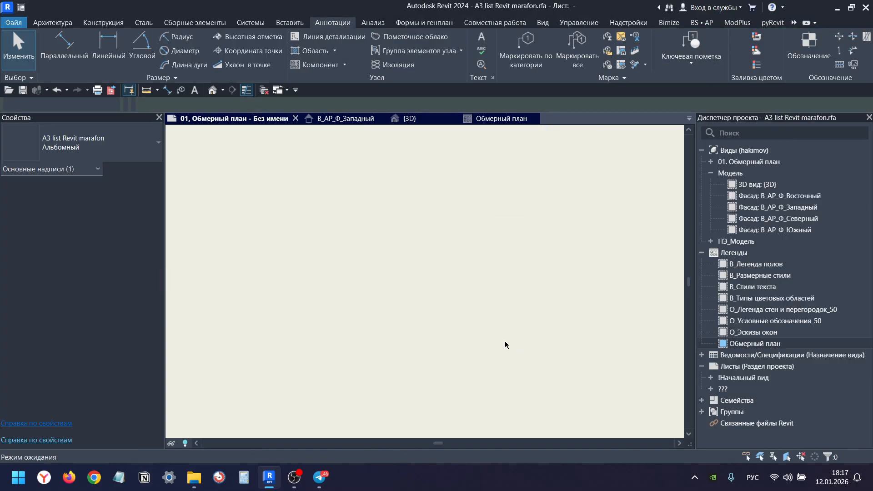
scroll(533, 384, "up", 4)
left_click(575, 350)
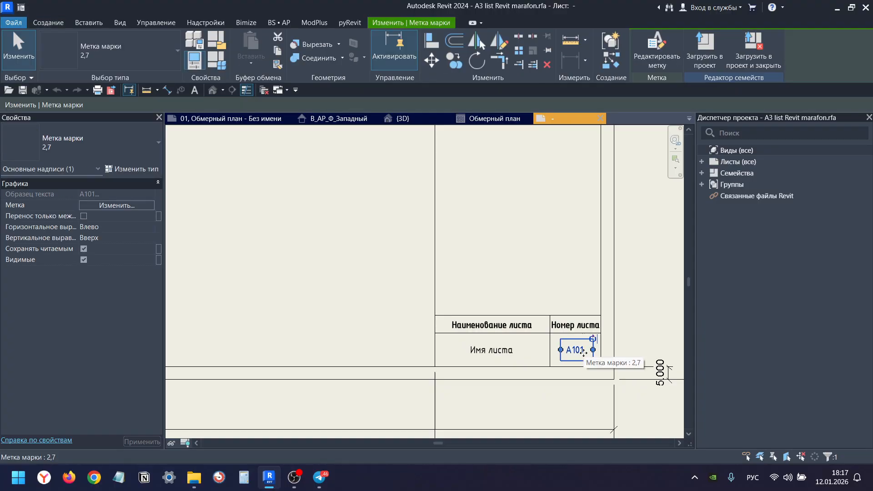
left_click(660, 60)
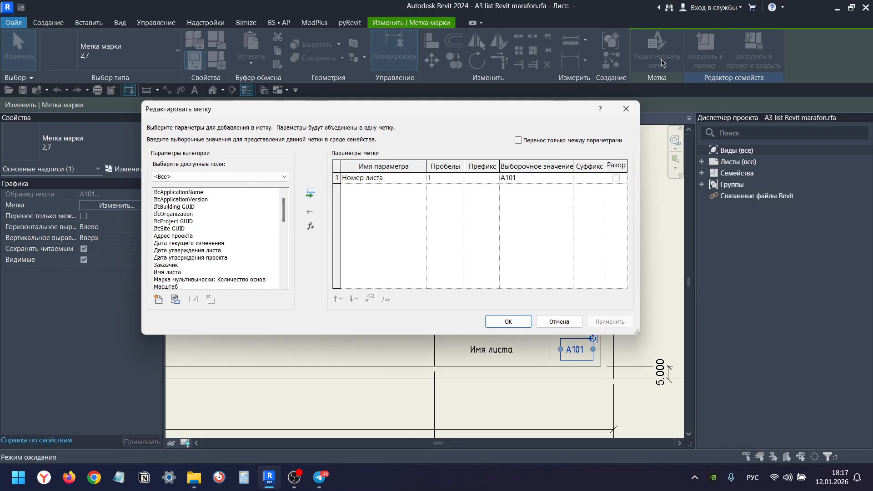
key("Escape")
key("Escape")
Return from the title block family to the 01, Обмерный план sheet and show it in full.
left_click(495, 120)
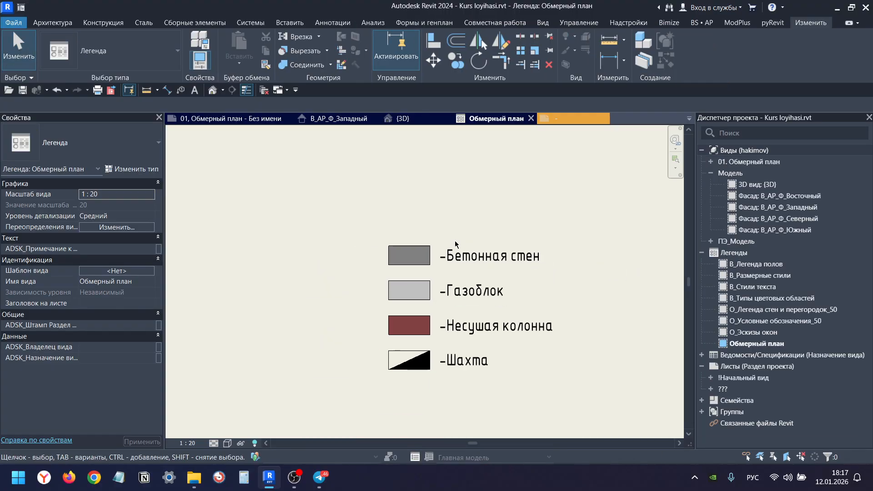
scroll(455, 244, "down", 2)
left_click(217, 119)
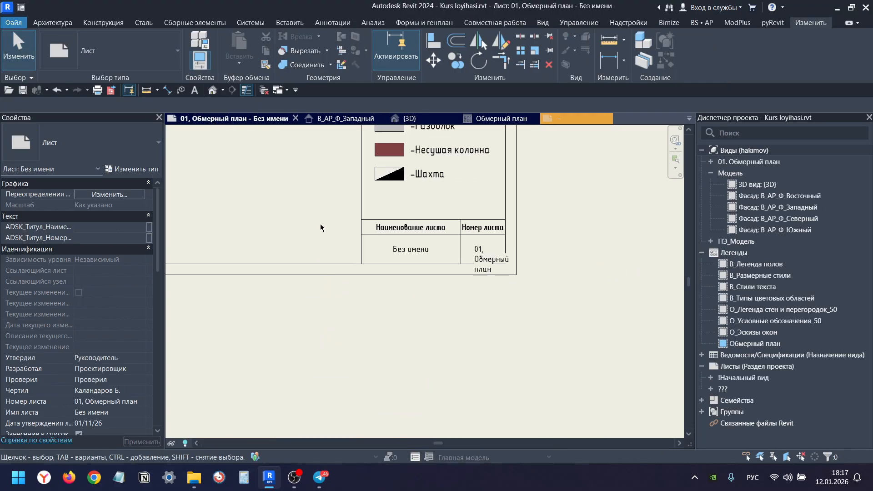
scroll(328, 233, "down", 3)
middle_click_drag(236, 163, 387, 278)
scroll(439, 330, "up", 1)
scroll(352, 288, "down", 3)
scroll(375, 278, "up", 3)
Set up a PDF export of the current sheet named Kurs loyihasi обмерный план, with the Desktop as destination folder.
left_click(110, 90)
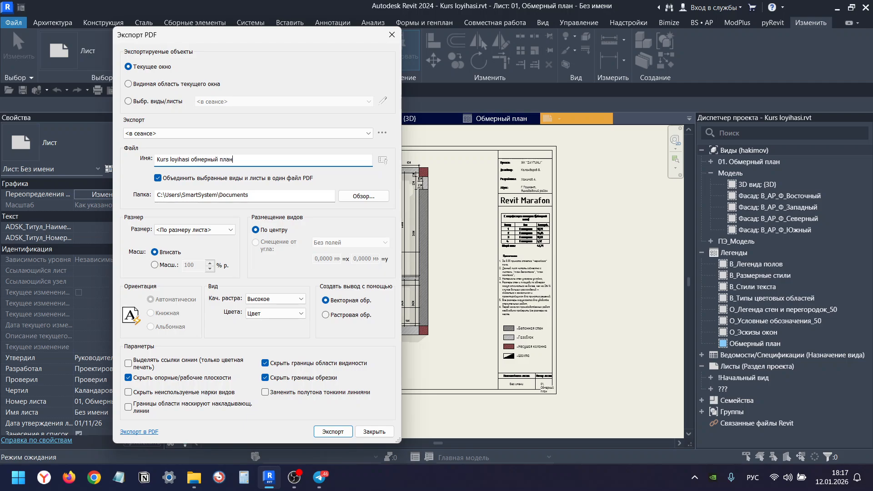
left_click(360, 197)
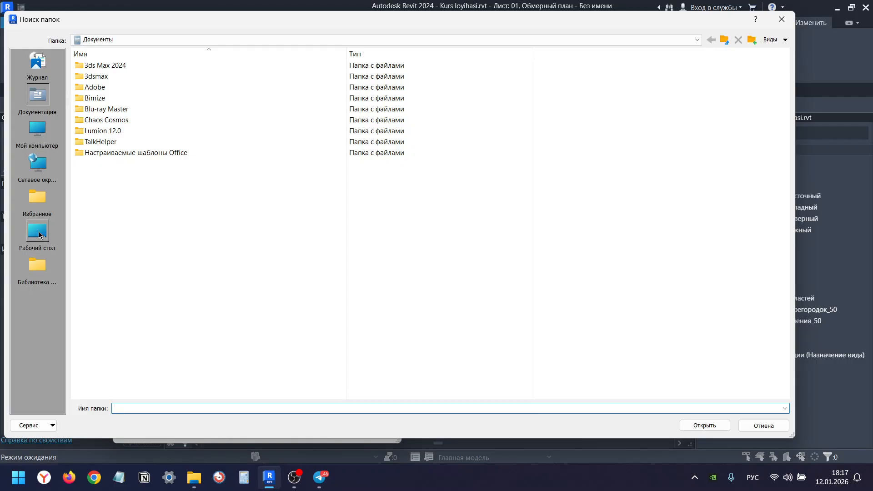
left_click(39, 235)
left_click(691, 425)
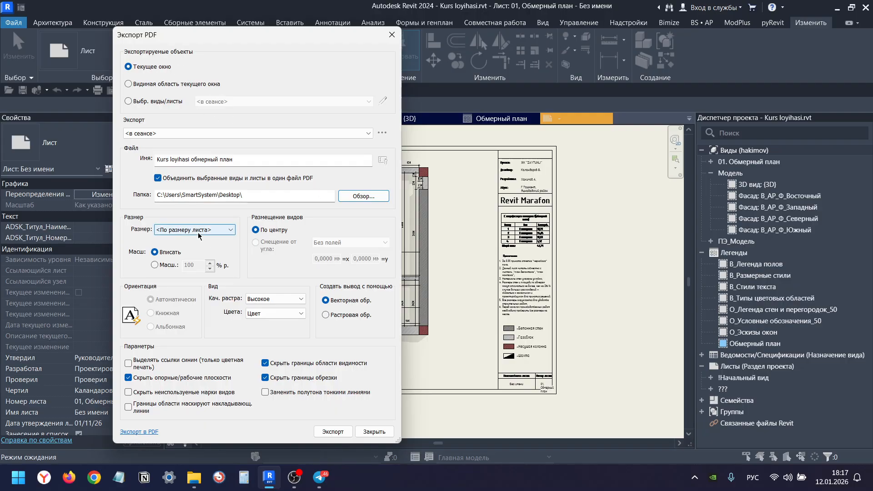
Set the raster quality to Презентационное and export the PDF without saving the settings for the next session.
left_click(271, 299)
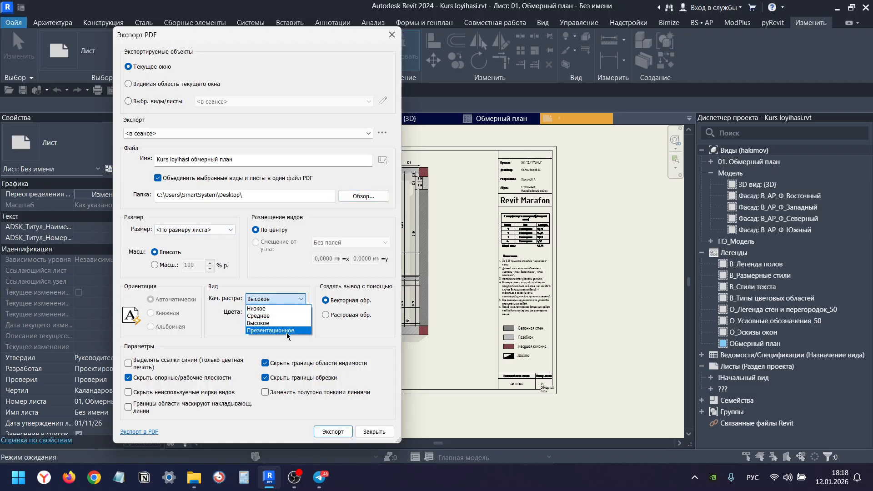
left_click(268, 330)
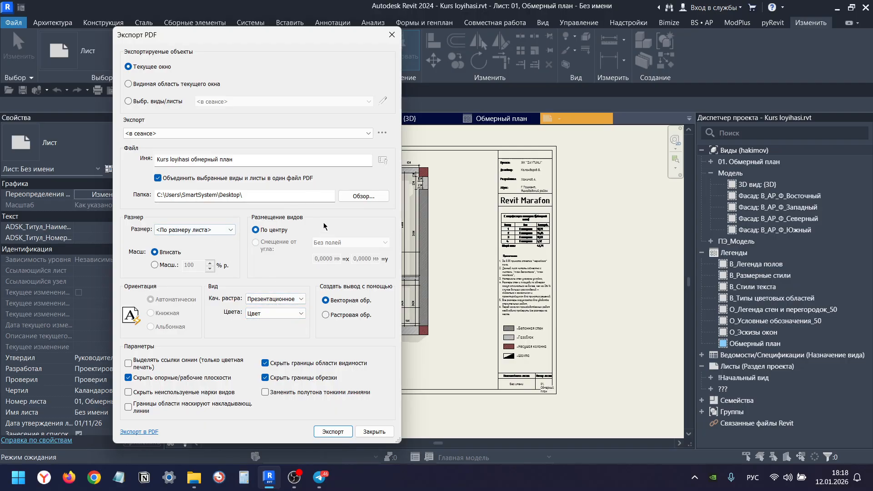
left_click(335, 432)
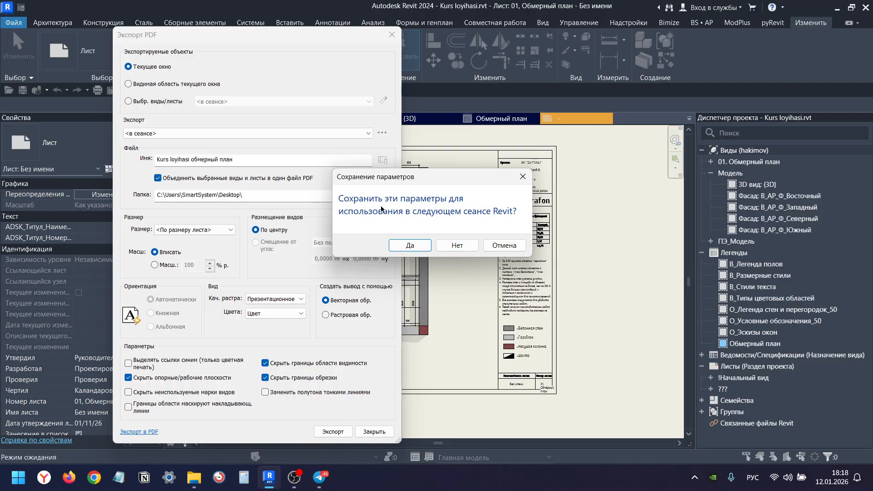
left_click(455, 247)
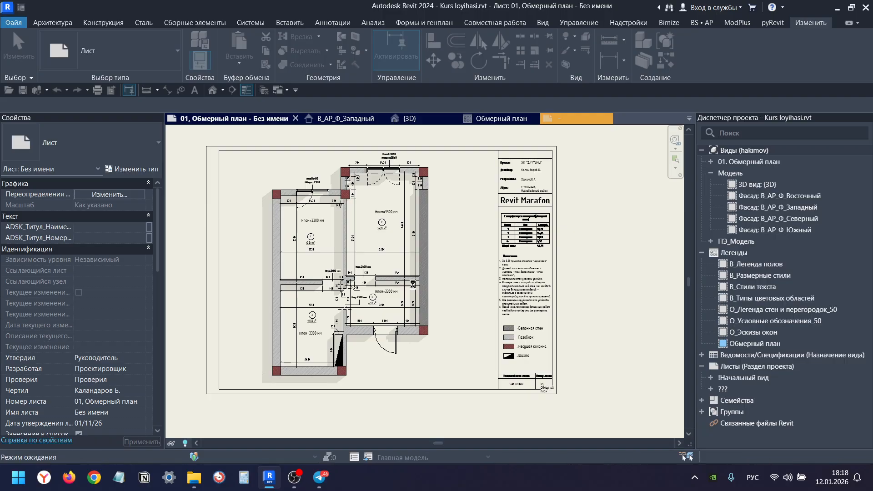
Open the exported Kurs loyihasi обмерный план PDF from the desktop and review the plan, room schedule, notes and legend.
left_click(843, 8)
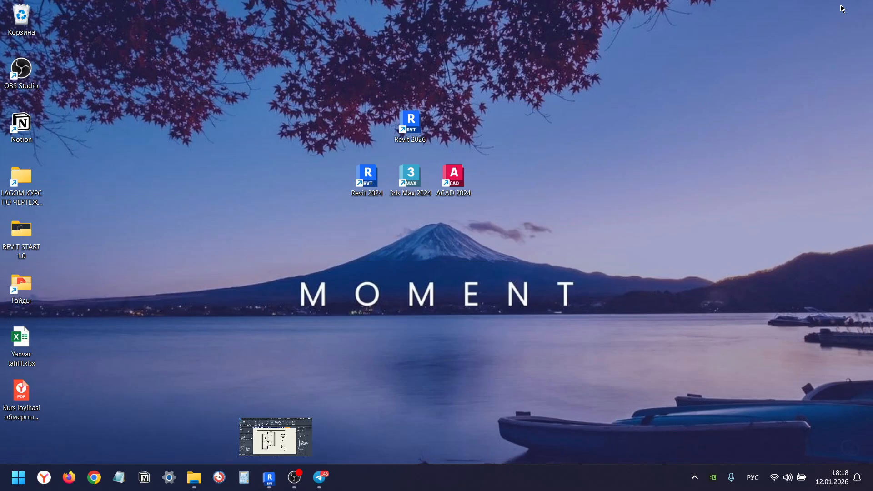
double_click(21, 393)
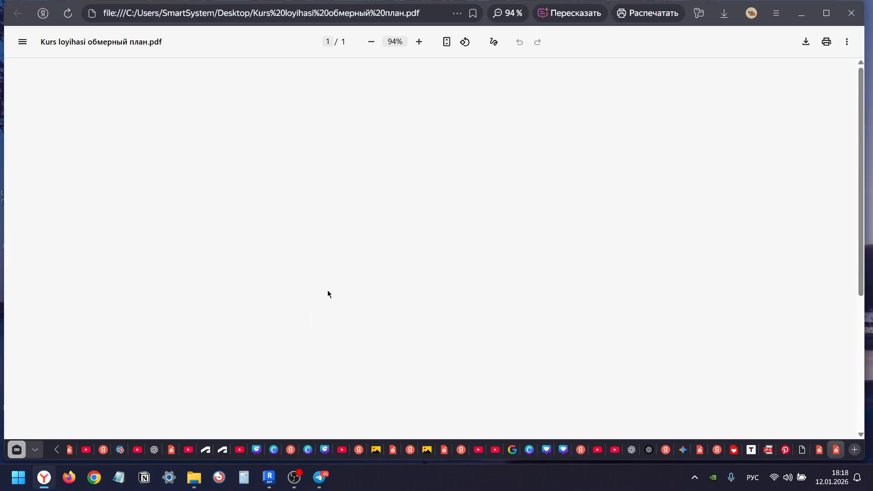
scroll(381, 259, "down", 2)
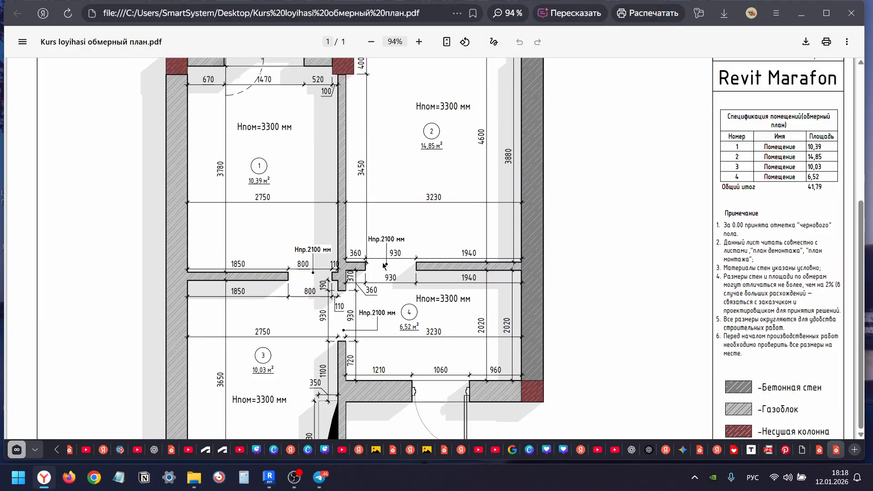
scroll(384, 265, "down", 2)
scroll(385, 265, "up", 2)
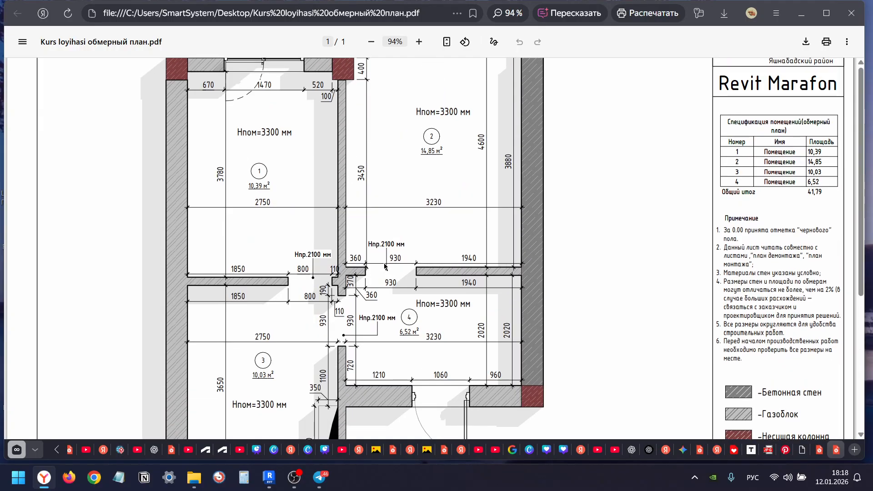
scroll(384, 265, "up", 3)
scroll(492, 165, "down", 1)
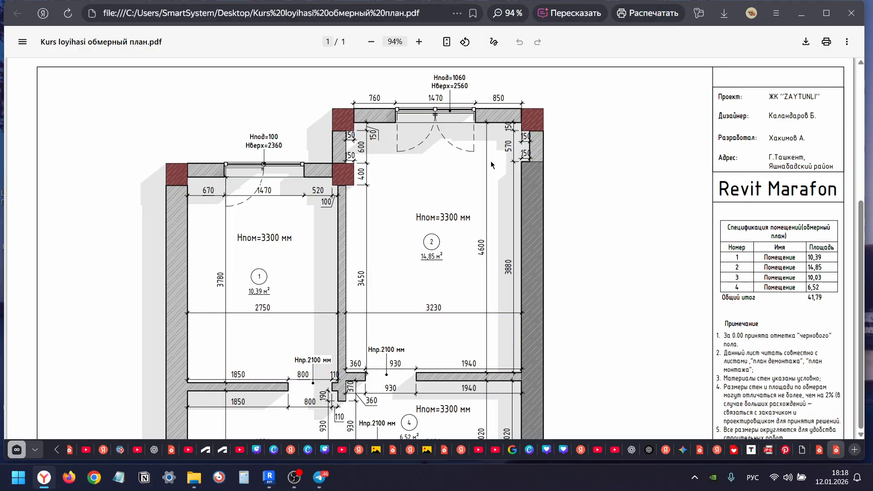
scroll(491, 165, "down", 4)
scroll(756, 277, "up", 2)
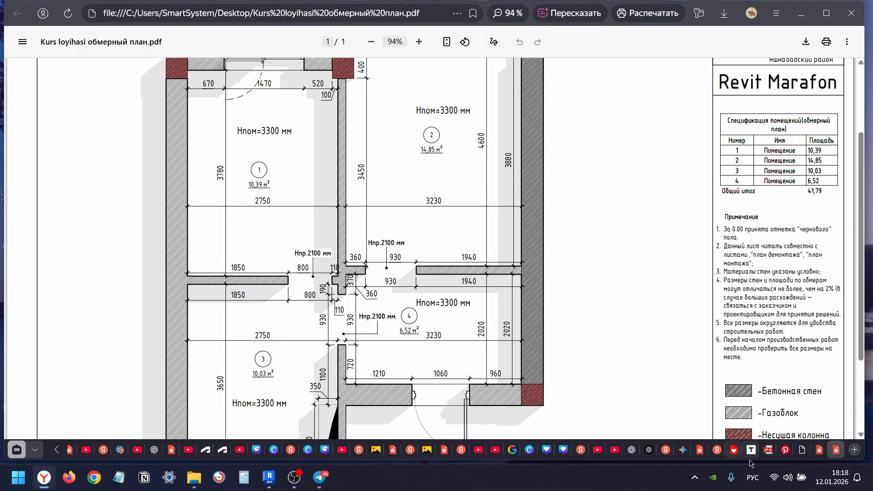
Search the web in a new browser tab for pdf to jpg and open the iLovePDF converter.
left_click(855, 449)
left_click(261, 187)
type("зва")
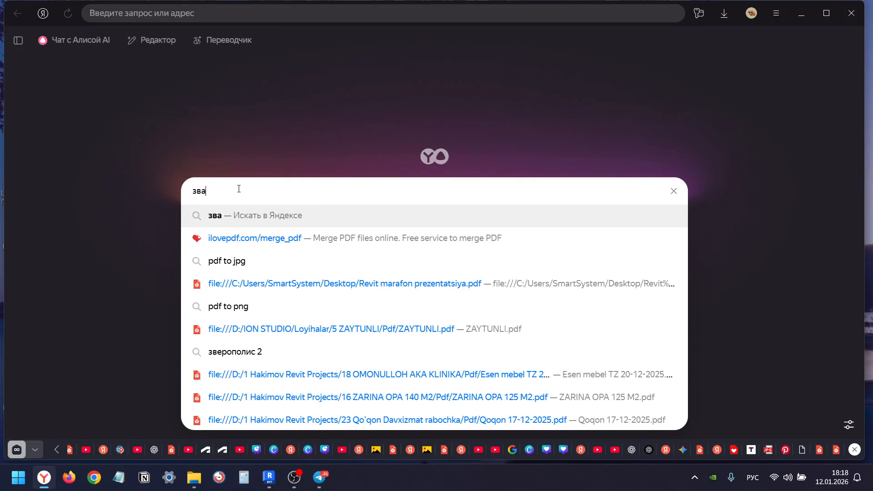
key("BackSpace")
key("BackSpace")
key("alt+shift")
key("BackSpace")
type("pd")
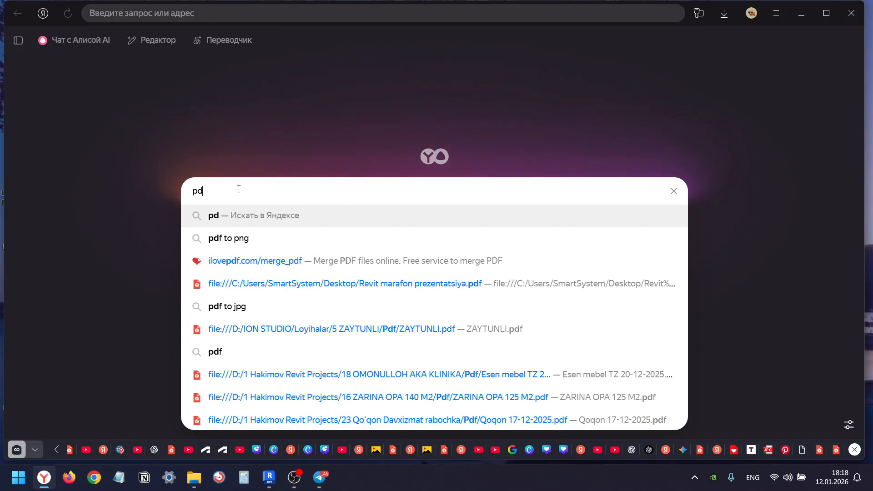
type("f to jpg")
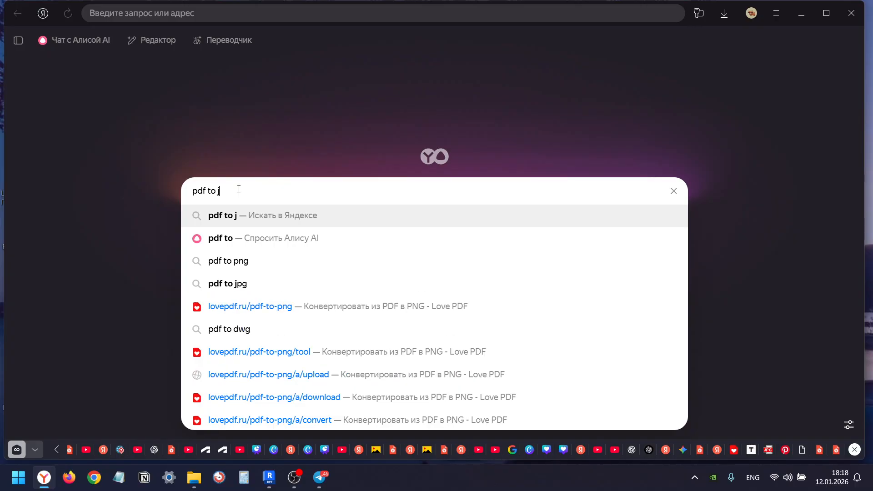
key("Return")
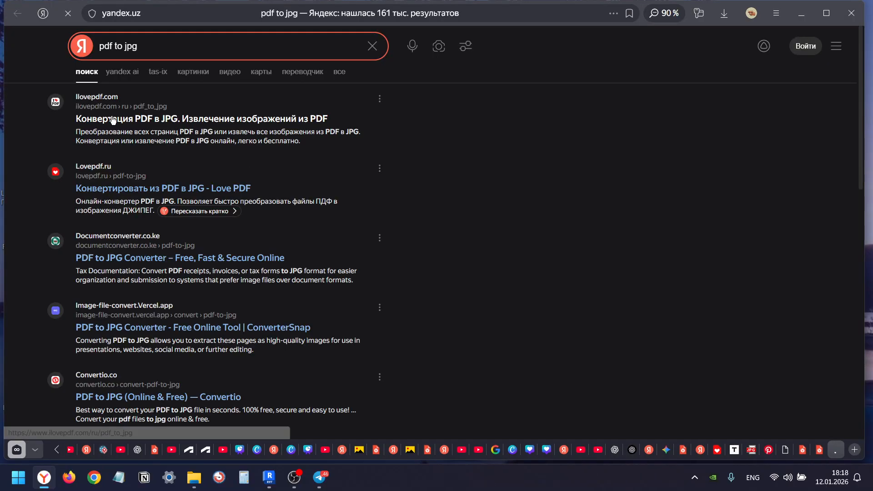
left_click(114, 61)
Load Kurs loyihasi обмерный план.pdf from the desktop into the PDF to JPG converter.
left_click(437, 172)
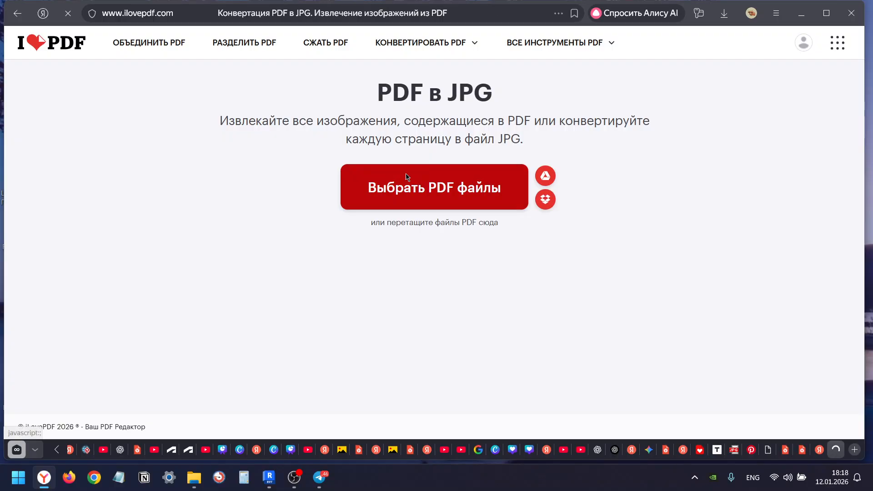
scroll(188, 254, "down", 5)
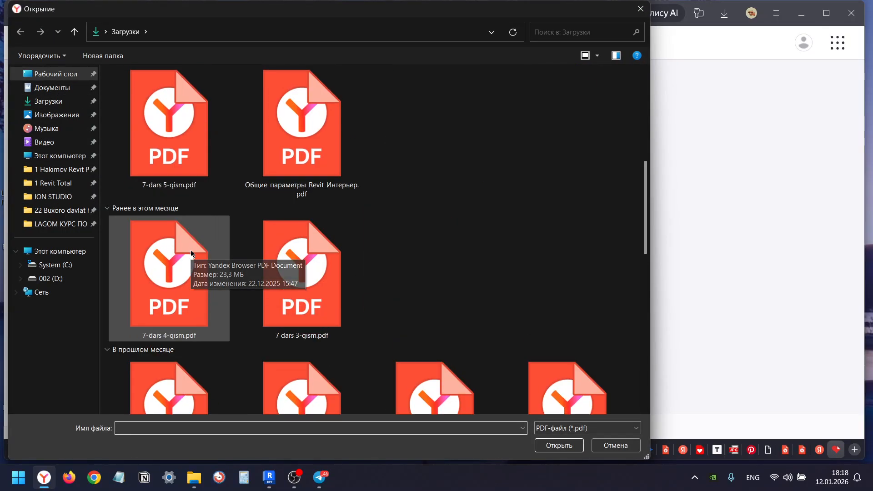
scroll(181, 227, "up", 5)
left_click(64, 88)
left_click(64, 75)
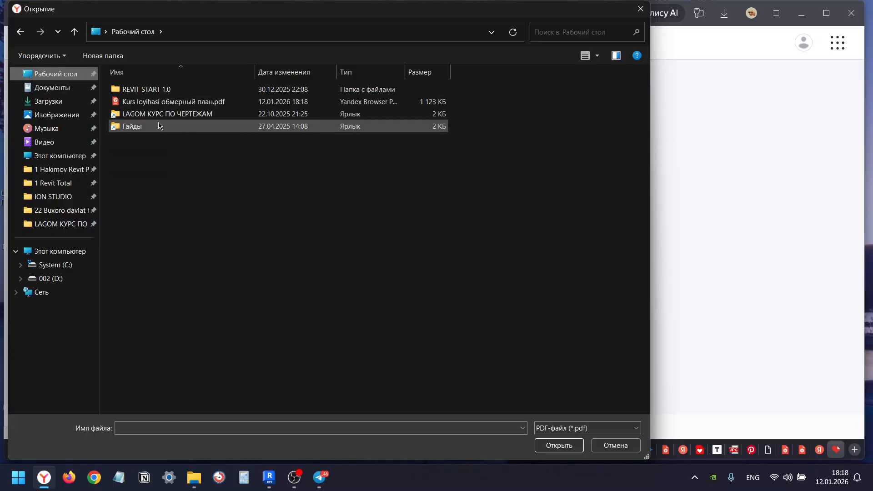
left_click(164, 102)
left_click(560, 445)
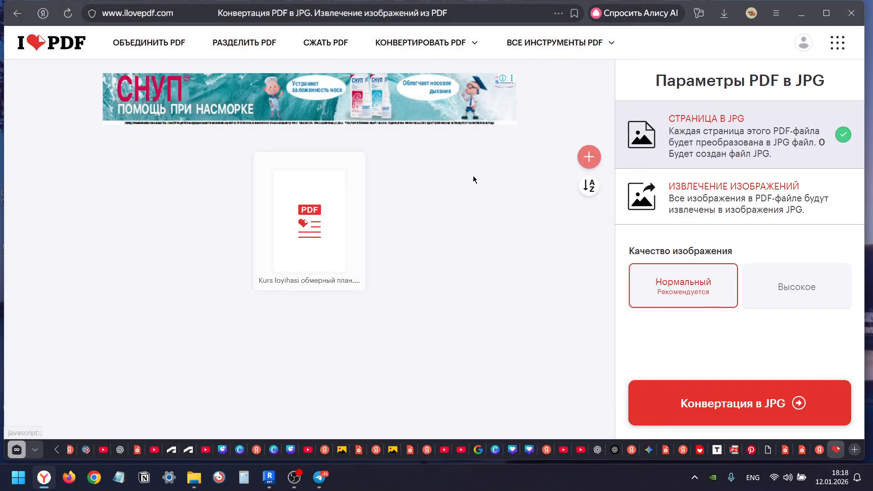
Convert the PDF to JPG, download the image and open it to view the finished sheet.
left_click(696, 405)
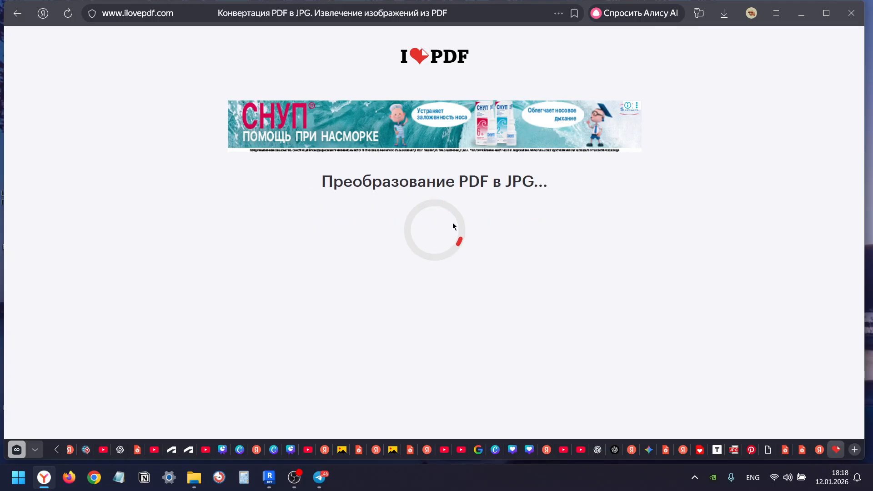
left_click(416, 145)
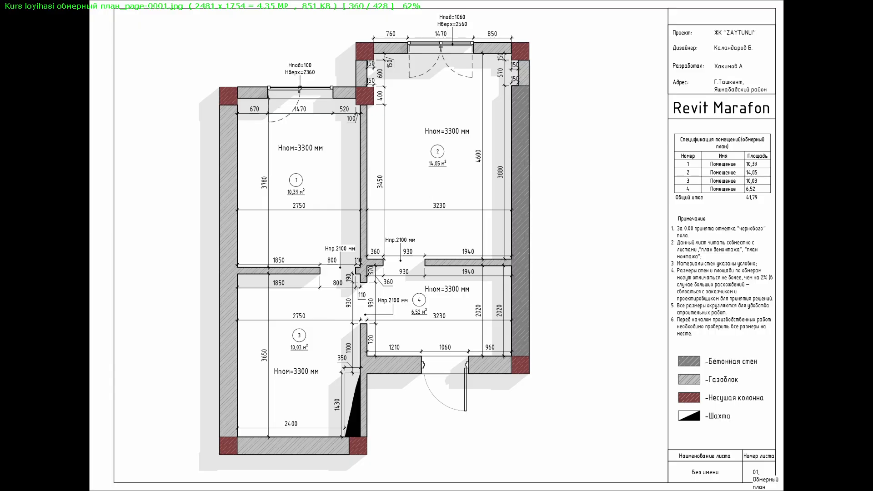
key("alt+Tab")
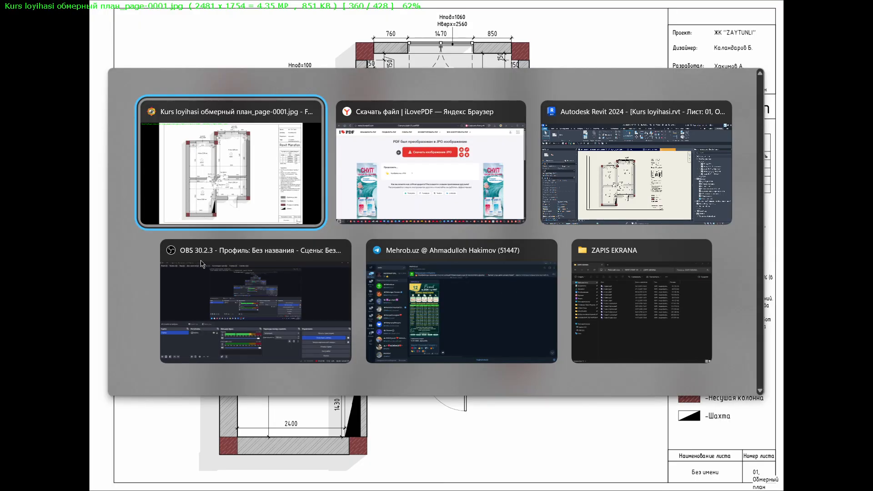